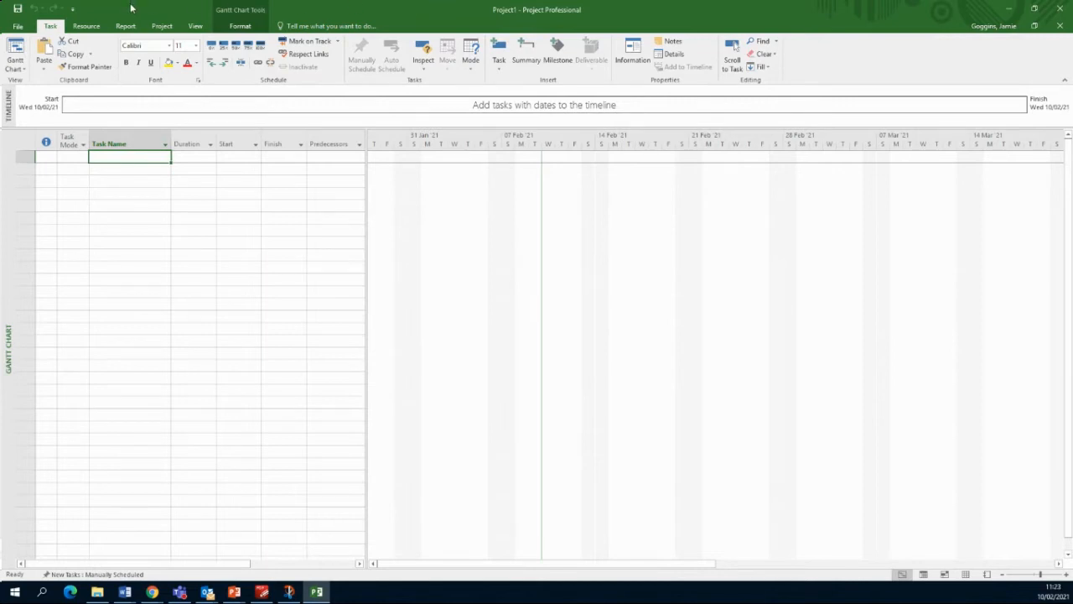
Step: Browse the Resource, Report and Project ribbon tabs, then go to the File backstage's Open page
{"action": "left_click", "coordinate": [87, 32]}
{"action": "left_click", "coordinate": [127, 26]}
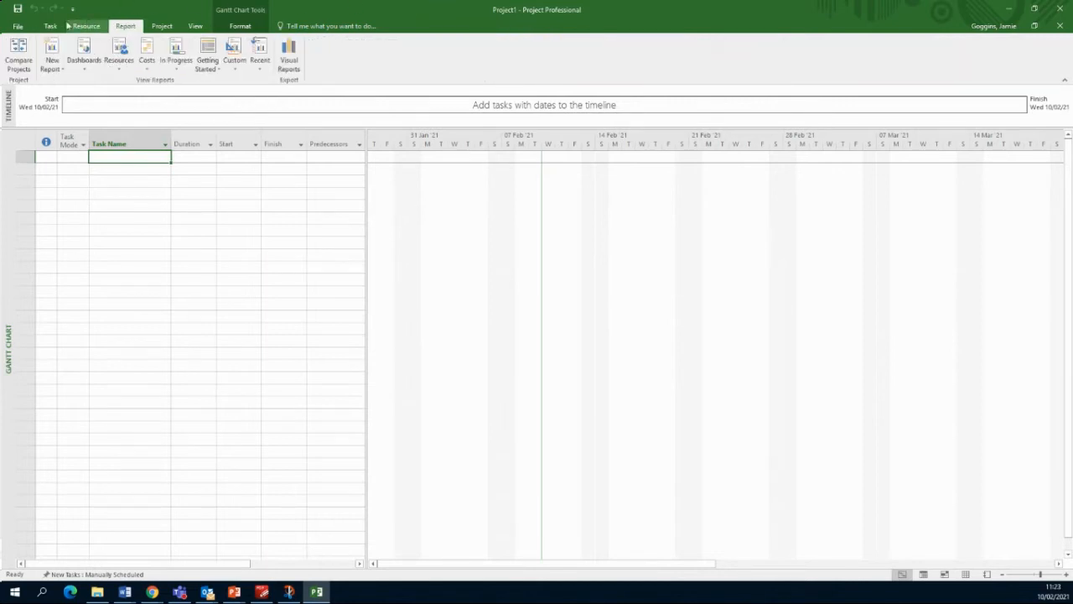
{"action": "left_click", "coordinate": [51, 26]}
{"action": "left_click", "coordinate": [160, 26]}
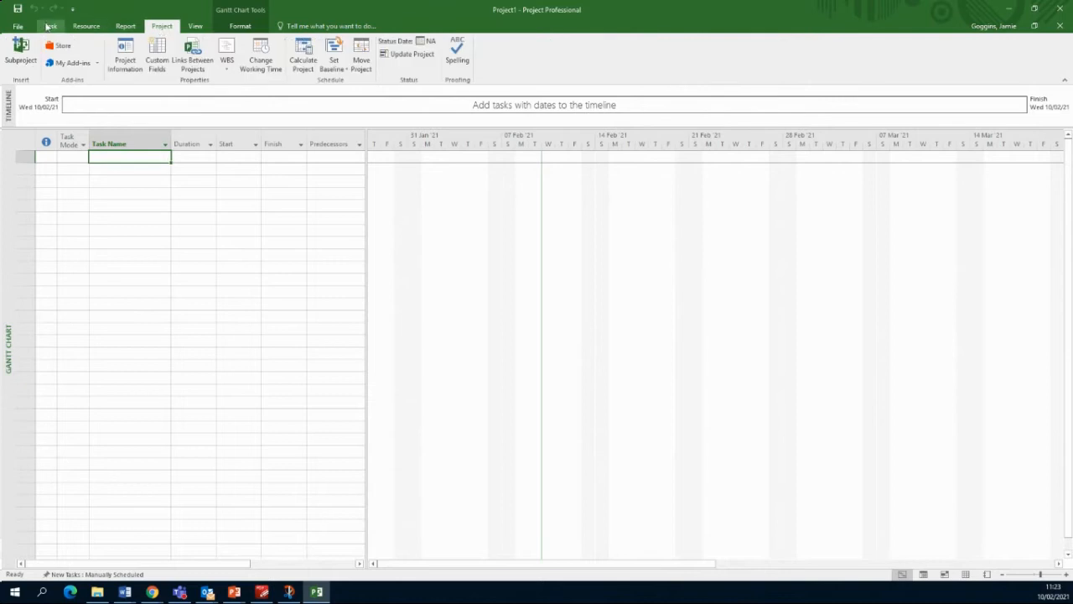
{"action": "left_click", "coordinate": [48, 26]}
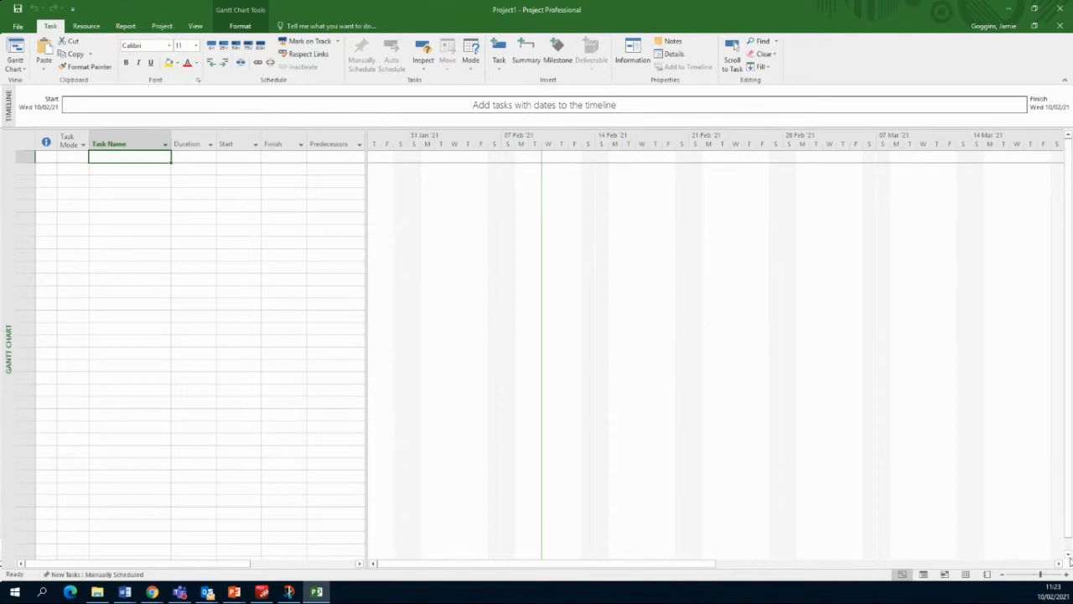
{"action": "left_click", "coordinate": [18, 26]}
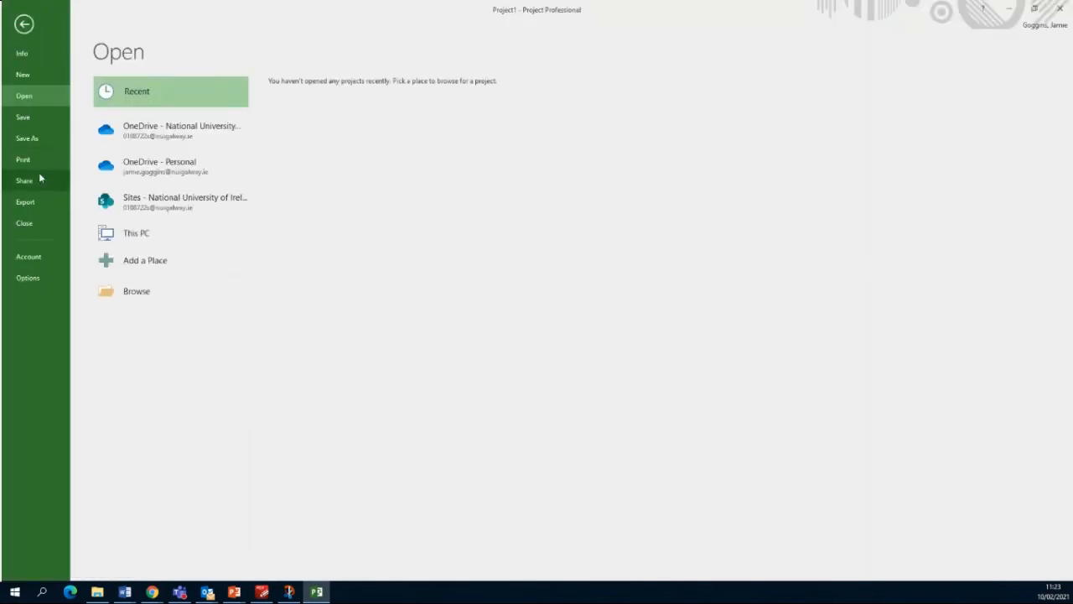
Step: Open Project Options from Backstage and show its Schedule settings page
{"action": "left_click", "coordinate": [28, 277]}
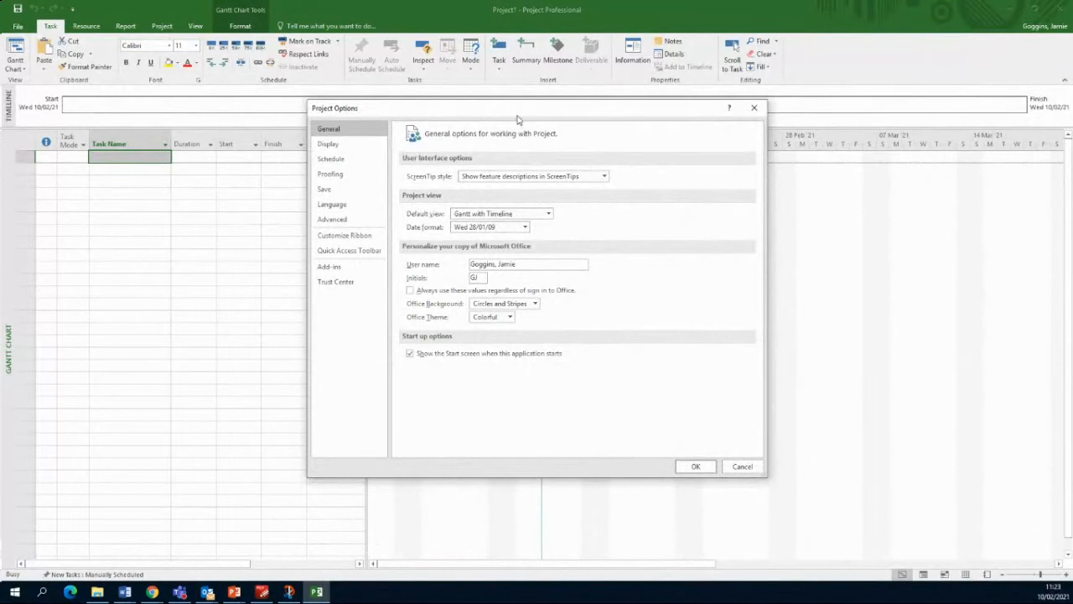
{"action": "left_click_drag", "start_coordinate": [511, 109], "coordinate": [451, 96]}
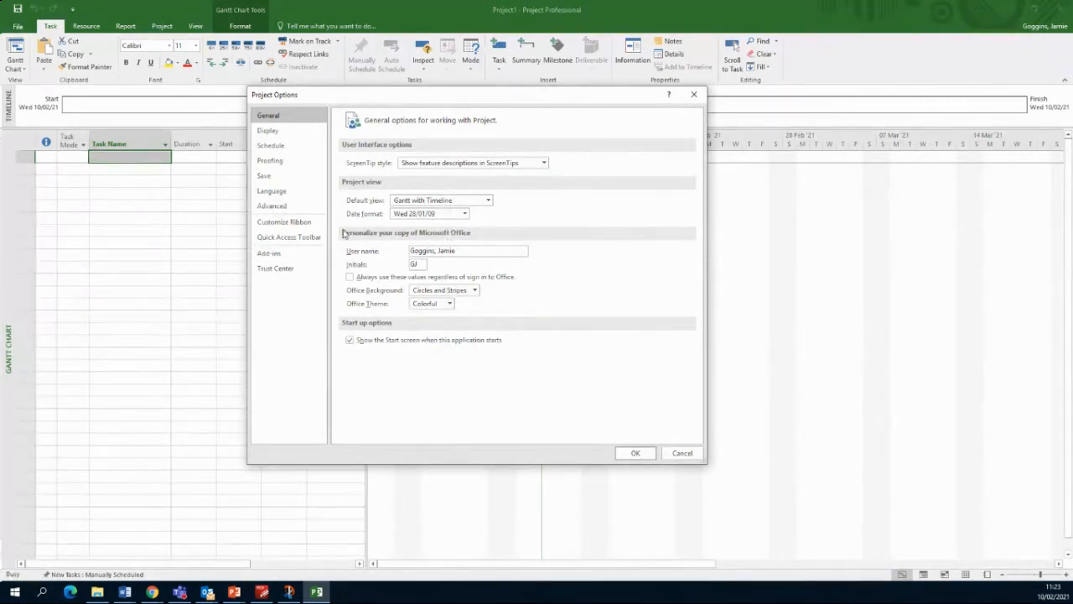
{"action": "left_click", "coordinate": [271, 145]}
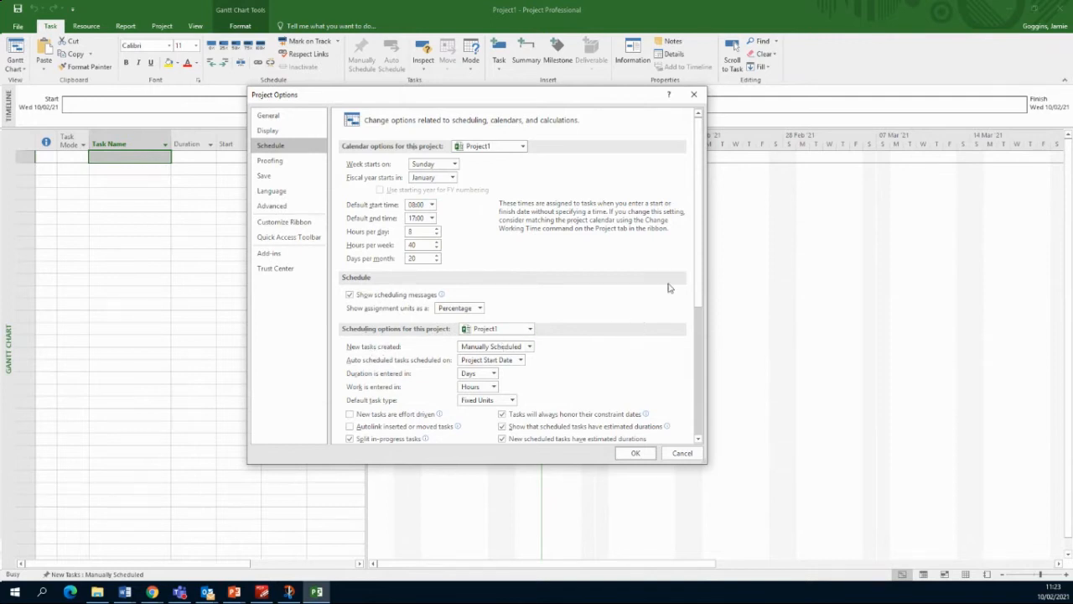
{"action": "left_click_drag", "start_coordinate": [698, 271], "coordinate": [700, 314]}
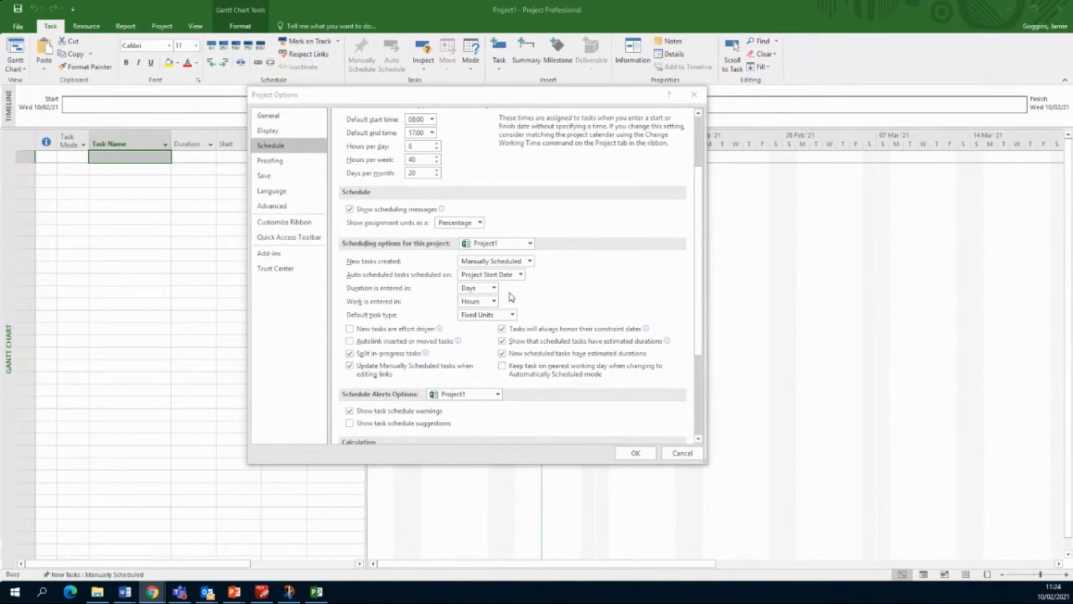
{"action": "left_click", "coordinate": [521, 266]}
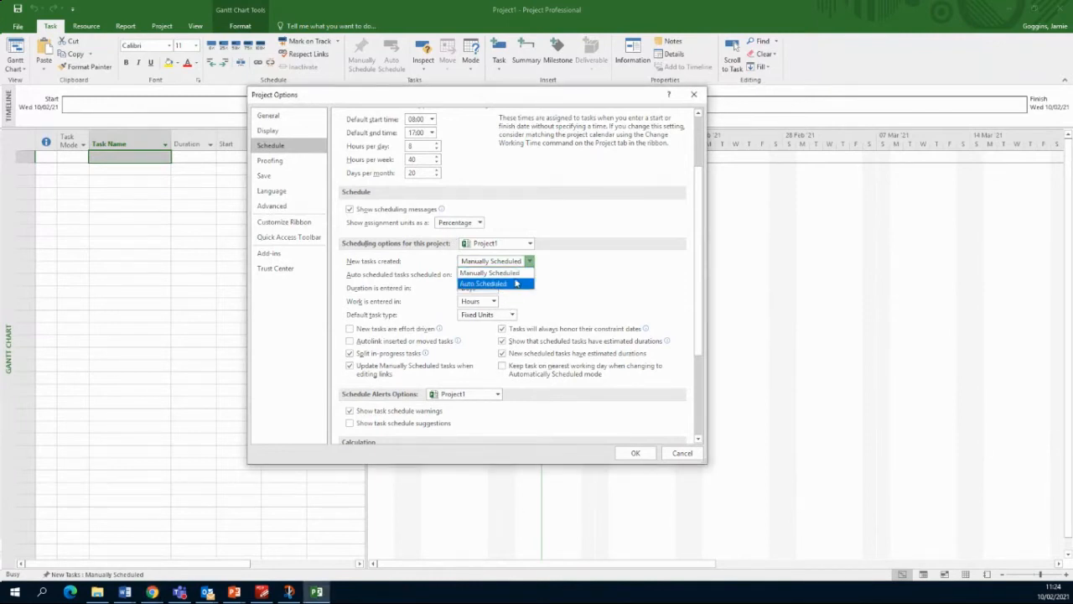
{"action": "left_click", "coordinate": [595, 264]}
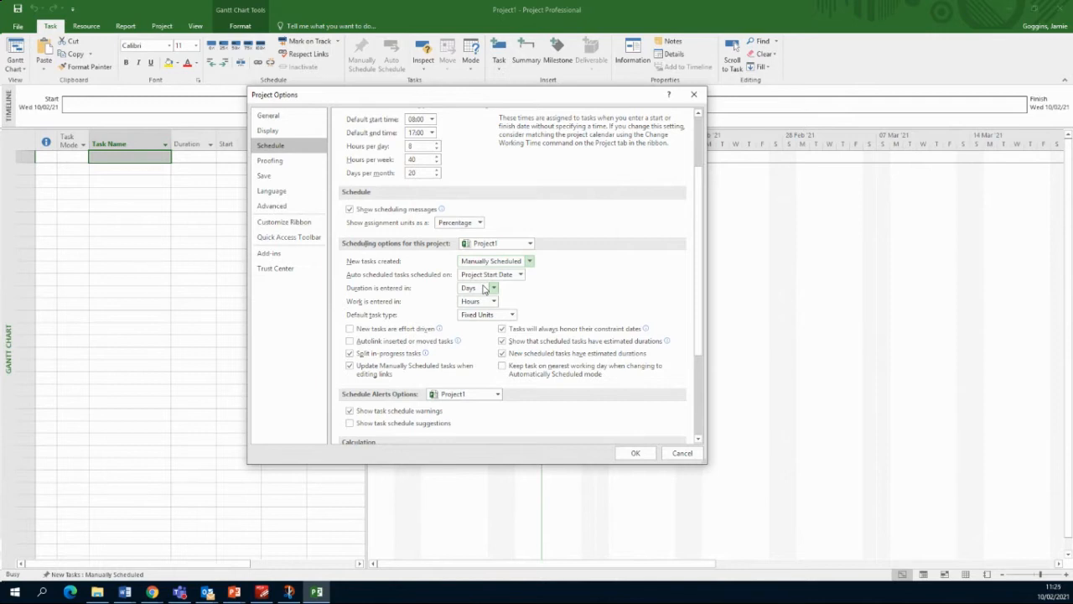
{"action": "left_click", "coordinate": [483, 289]}
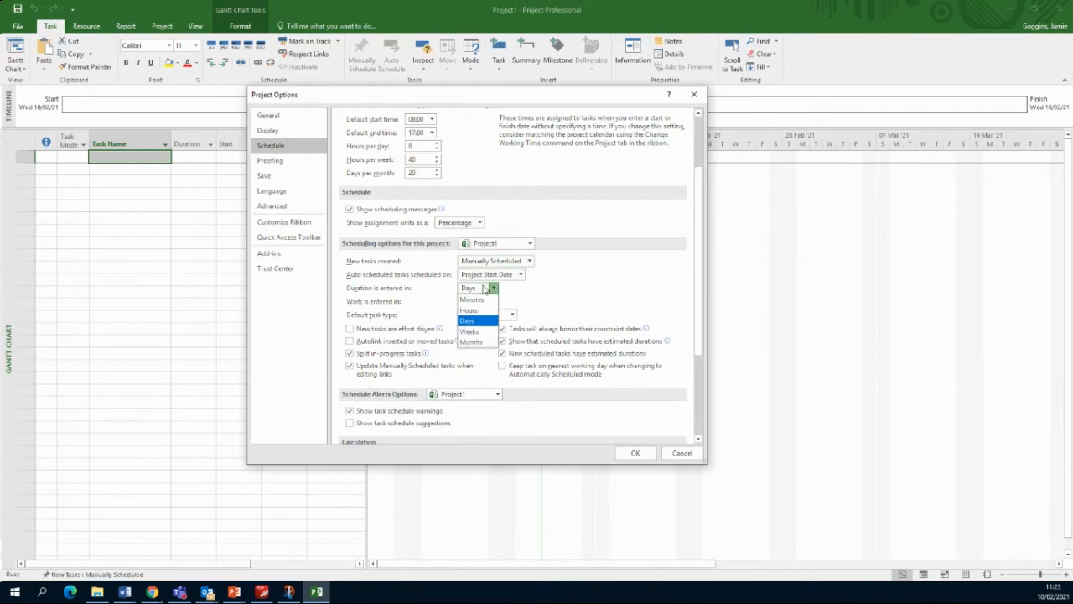
{"action": "left_click", "coordinate": [475, 323]}
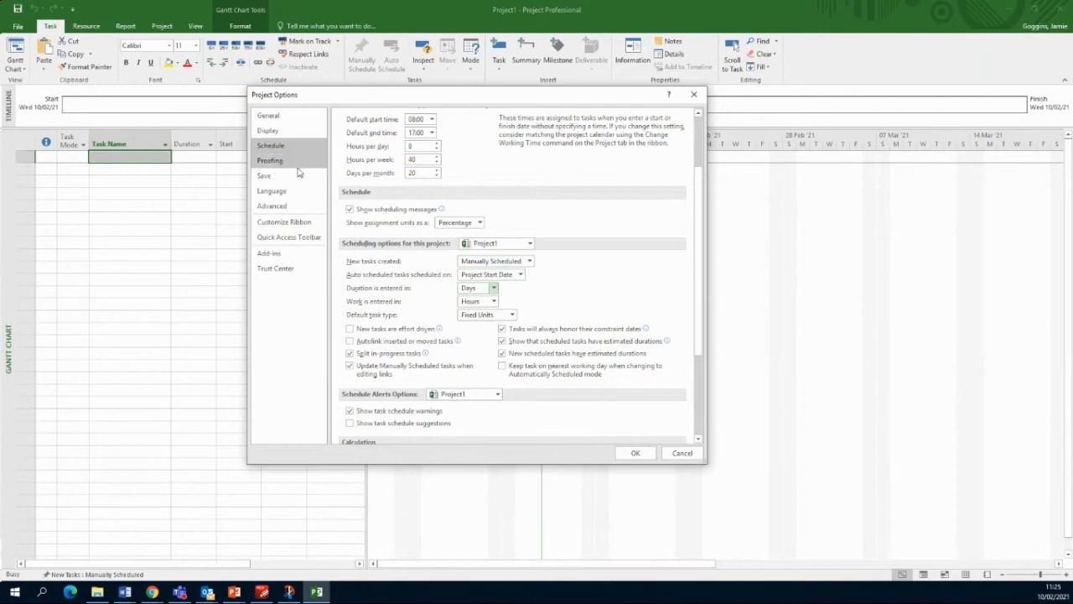
Step: Keep durations entered in Days, look over the Advanced page, and accept Project Options
{"action": "left_click_drag", "start_coordinate": [333, 88], "coordinate": [448, 84]}
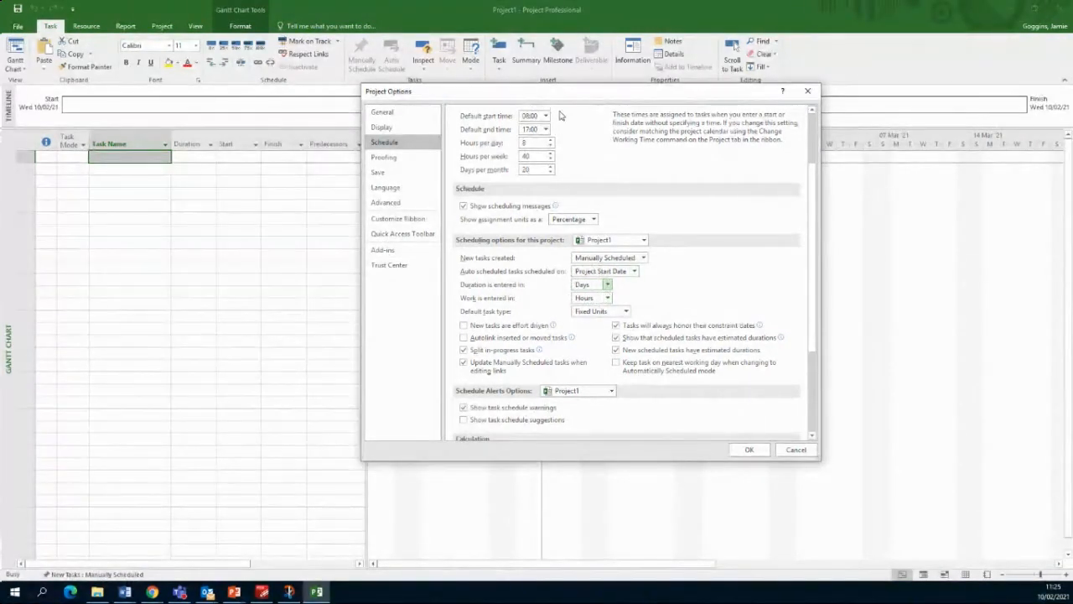
{"action": "left_click_drag", "start_coordinate": [560, 91], "coordinate": [542, 86]}
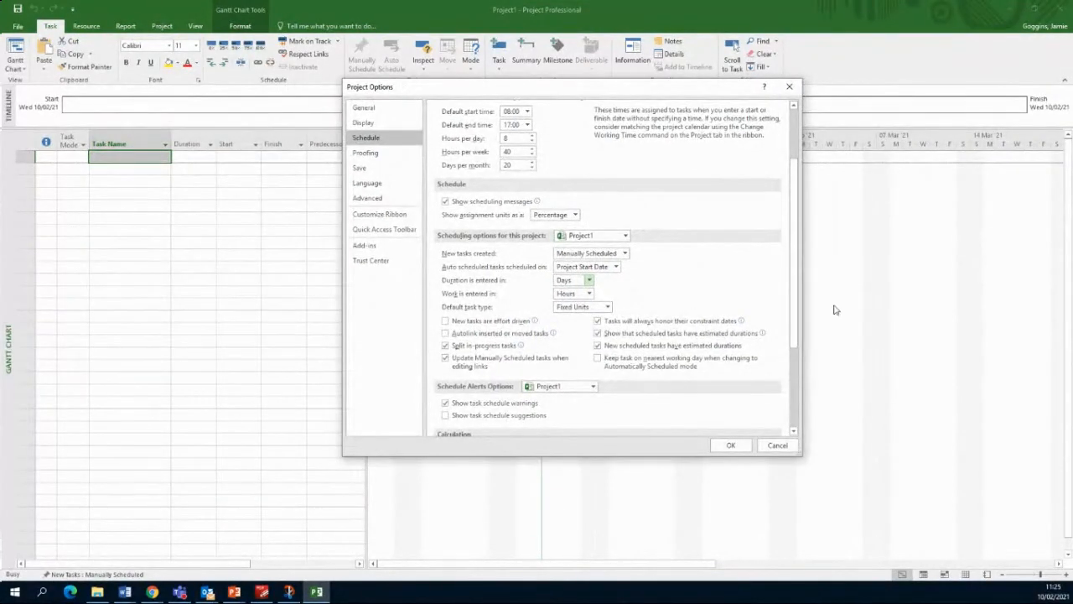
{"action": "left_click_drag", "start_coordinate": [796, 312], "coordinate": [801, 366]}
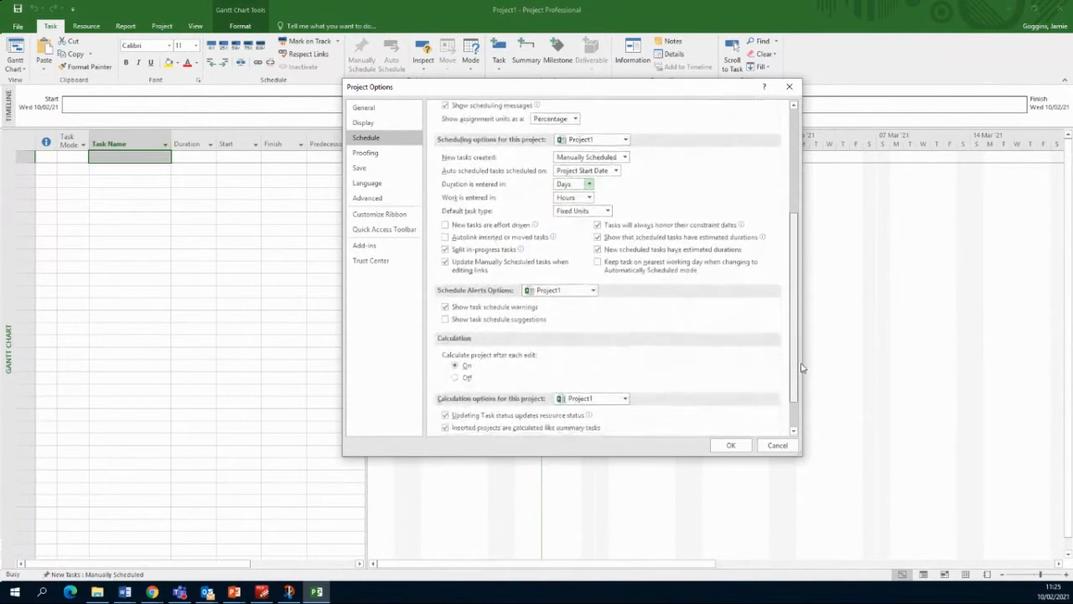
{"action": "left_click", "coordinate": [588, 185]}
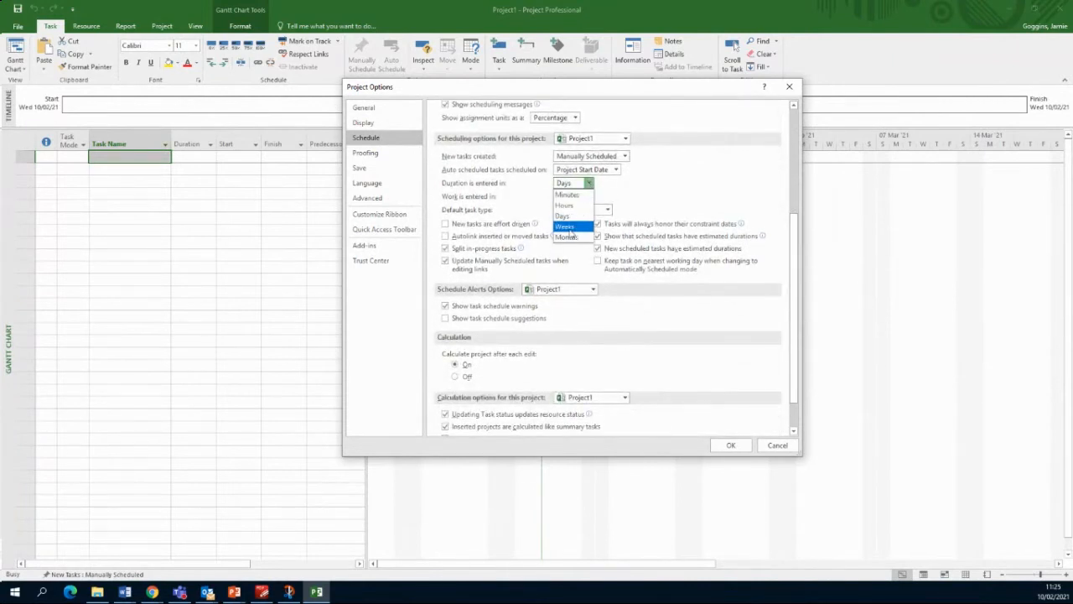
{"action": "left_click", "coordinate": [721, 169]}
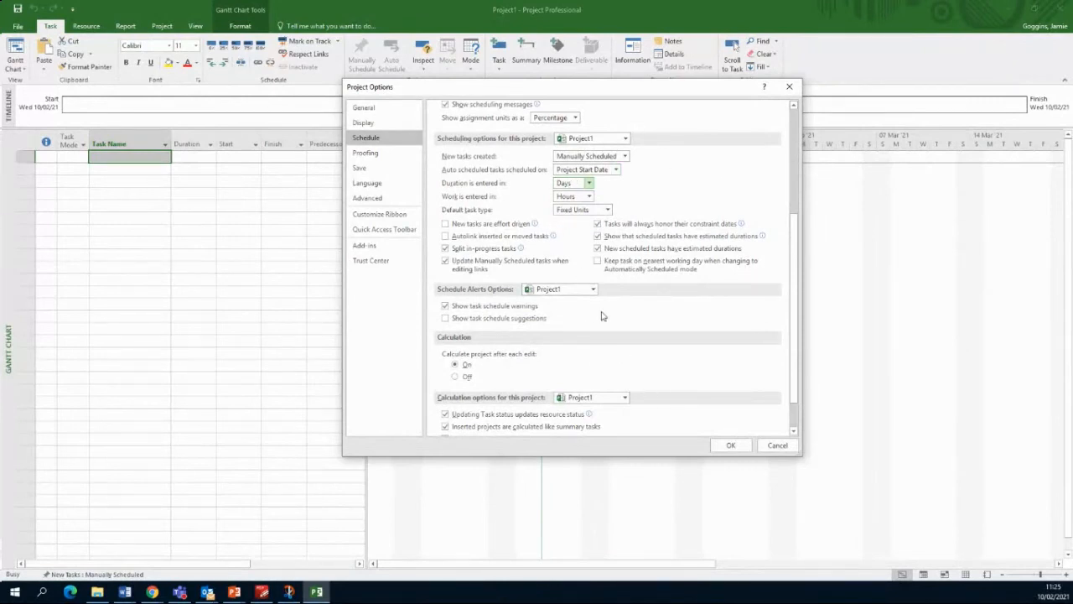
{"action": "scroll", "coordinate": [788, 251], "scroll_direction": "down", "scroll_amount": 2}
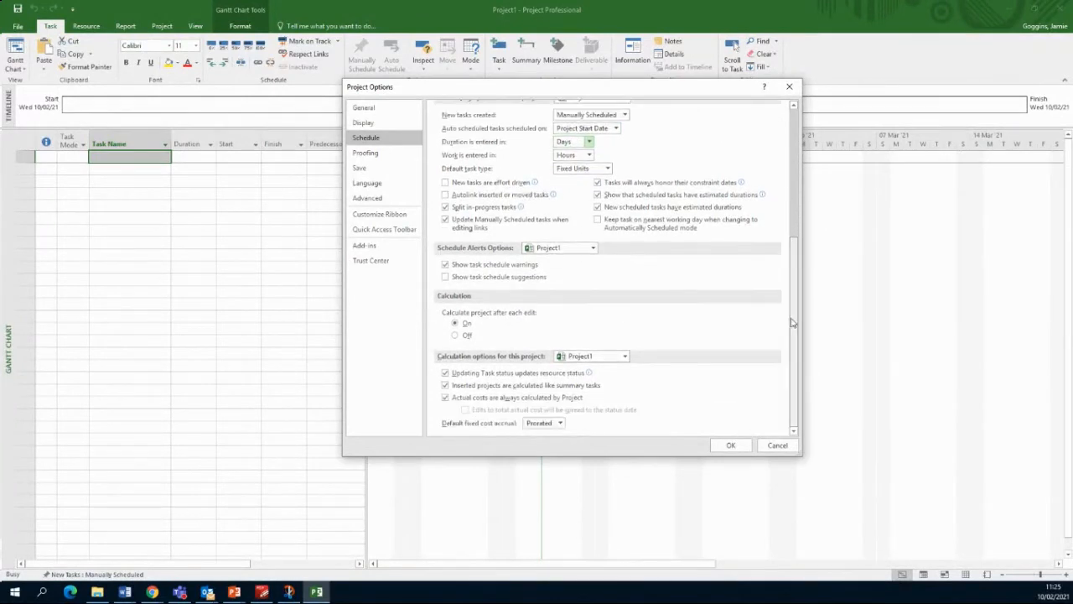
{"action": "left_click", "coordinate": [377, 198]}
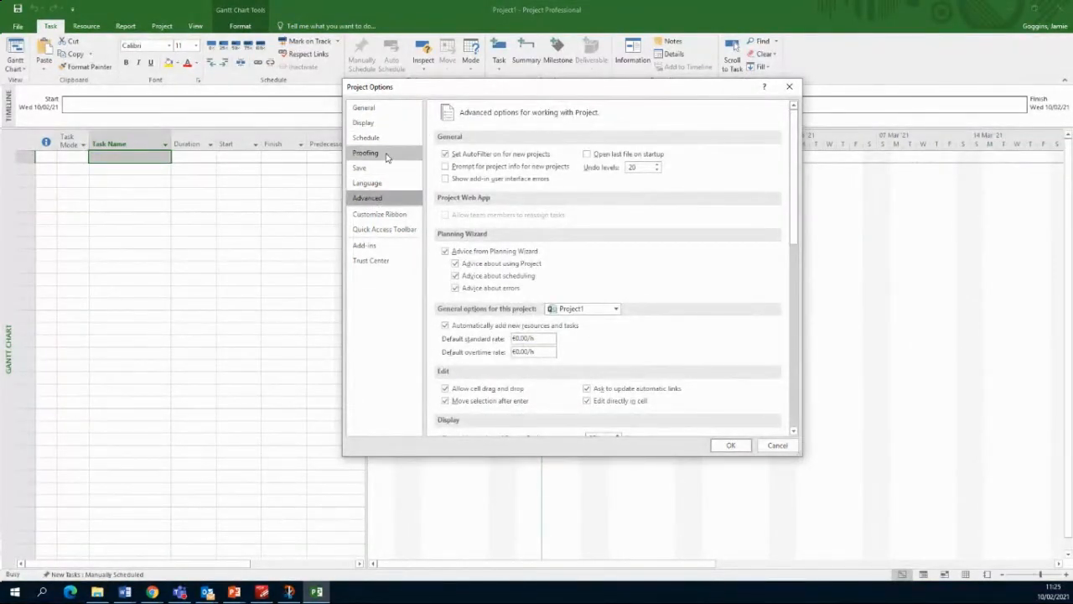
{"action": "left_click", "coordinate": [731, 446]}
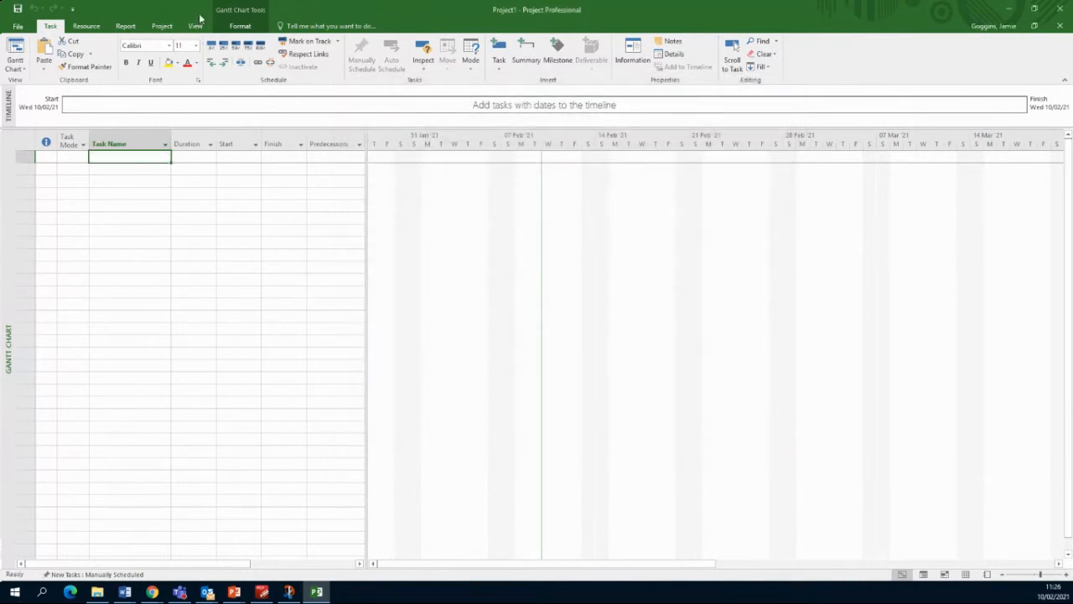
Step: Open the Project Information dialog from the Project tab
{"action": "left_click", "coordinate": [161, 26]}
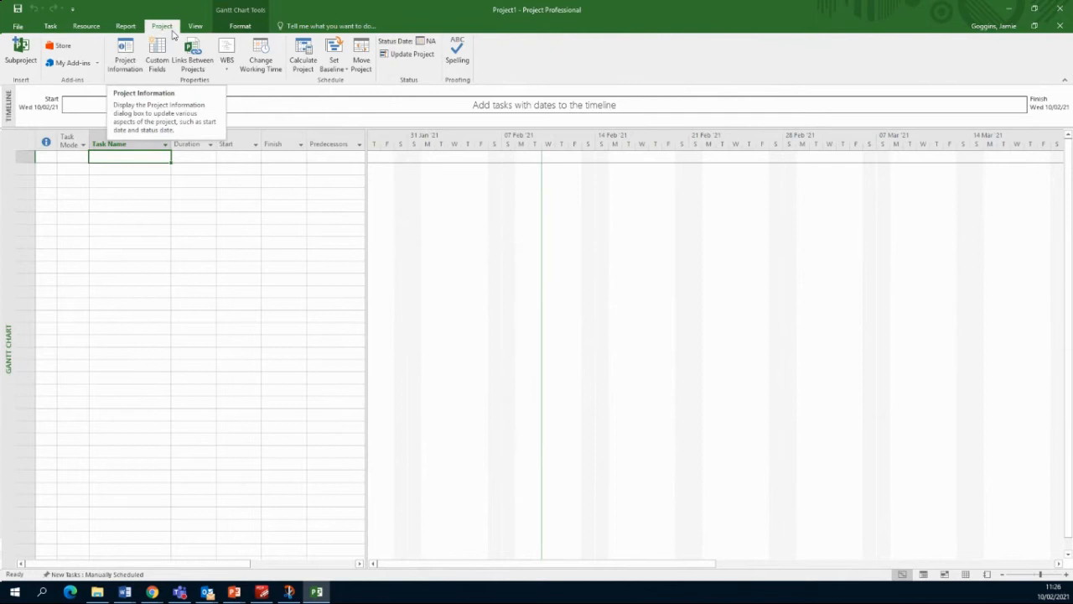
{"action": "left_click", "coordinate": [131, 27]}
{"action": "left_click", "coordinate": [163, 26]}
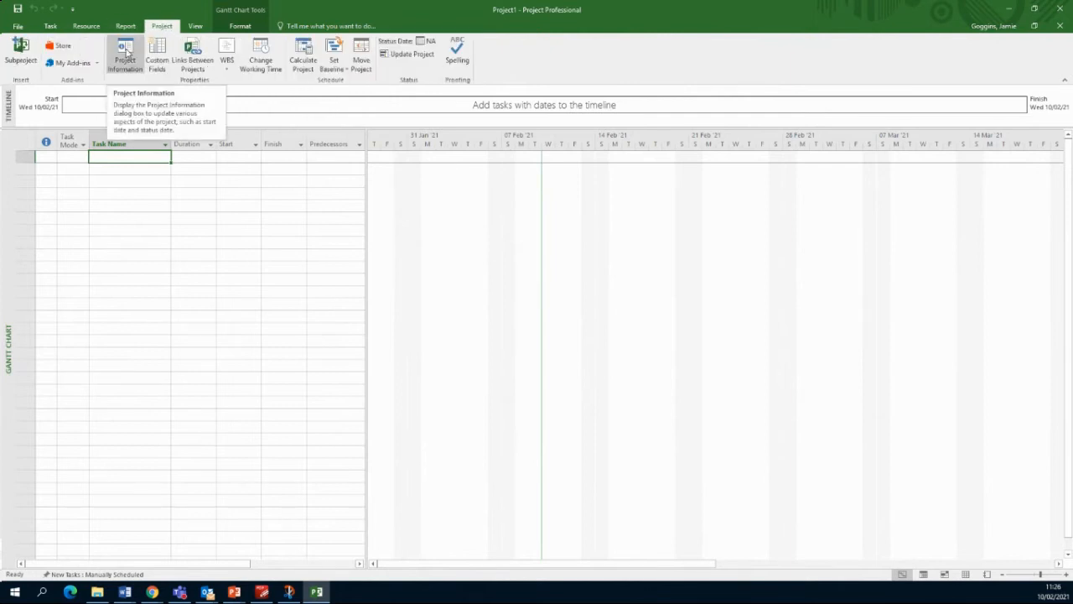
{"action": "left_click", "coordinate": [126, 52]}
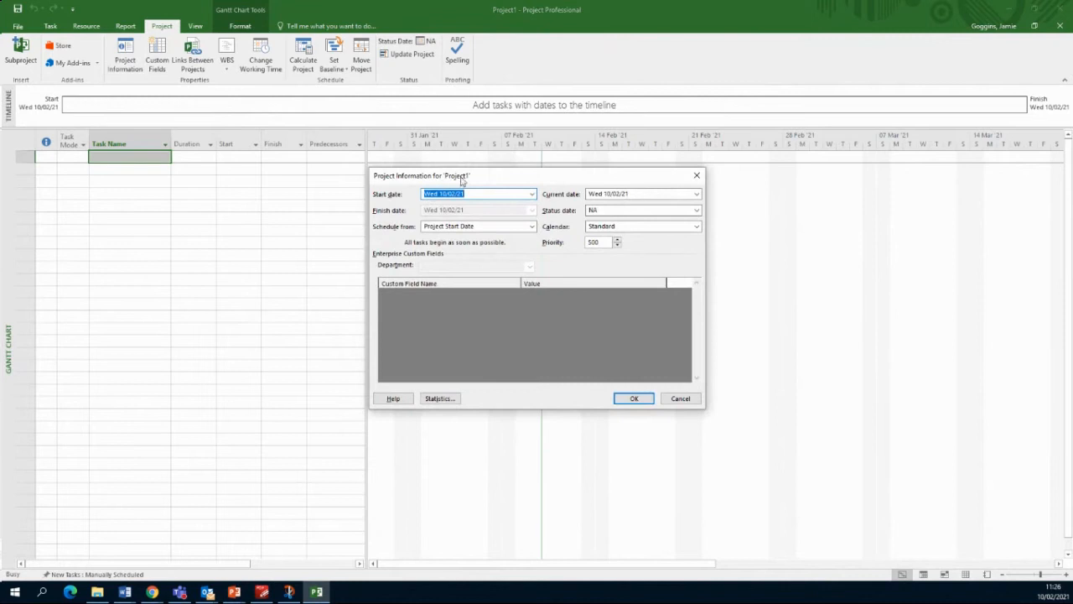
Step: Set the project start date to Mon 22/02/21, scheduled from the project start date
{"action": "left_click_drag", "start_coordinate": [470, 177], "coordinate": [473, 246]}
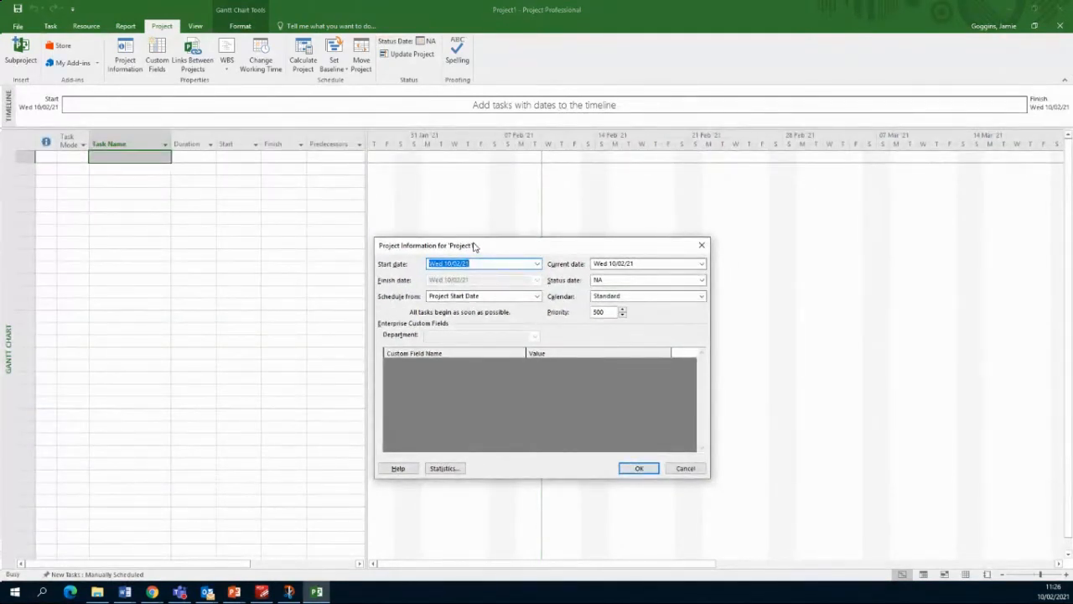
{"action": "left_click", "coordinate": [536, 264]}
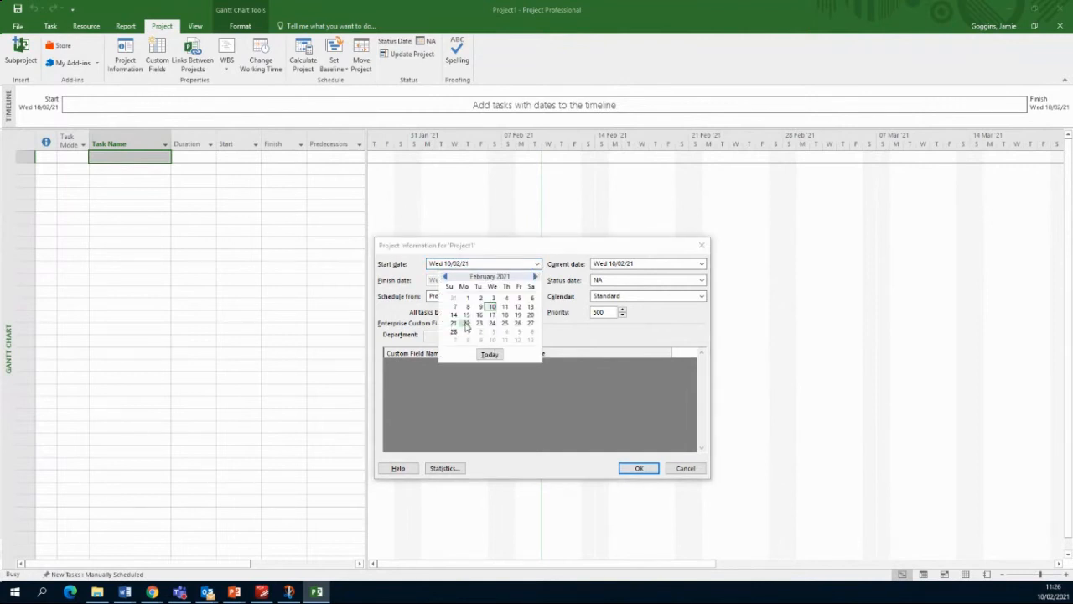
{"action": "left_click", "coordinate": [466, 324]}
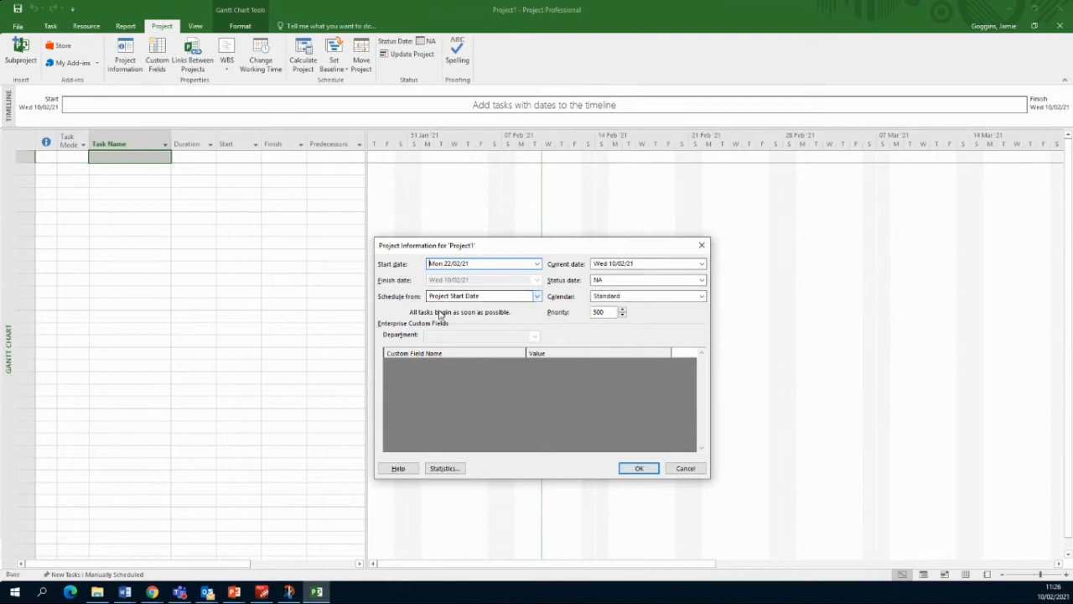
{"action": "left_click", "coordinate": [537, 296]}
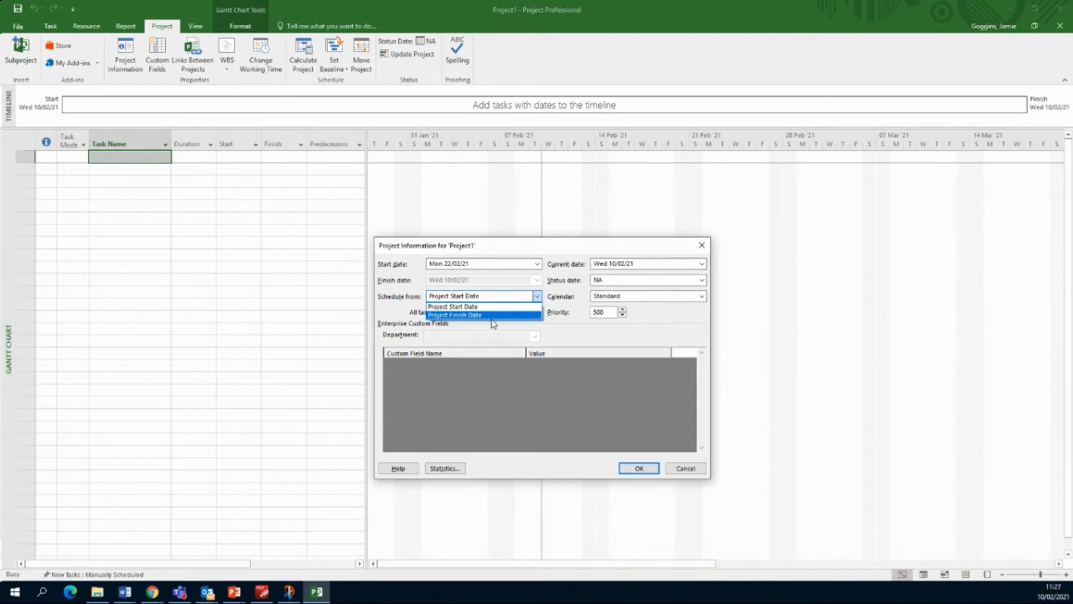
{"action": "left_click", "coordinate": [578, 324]}
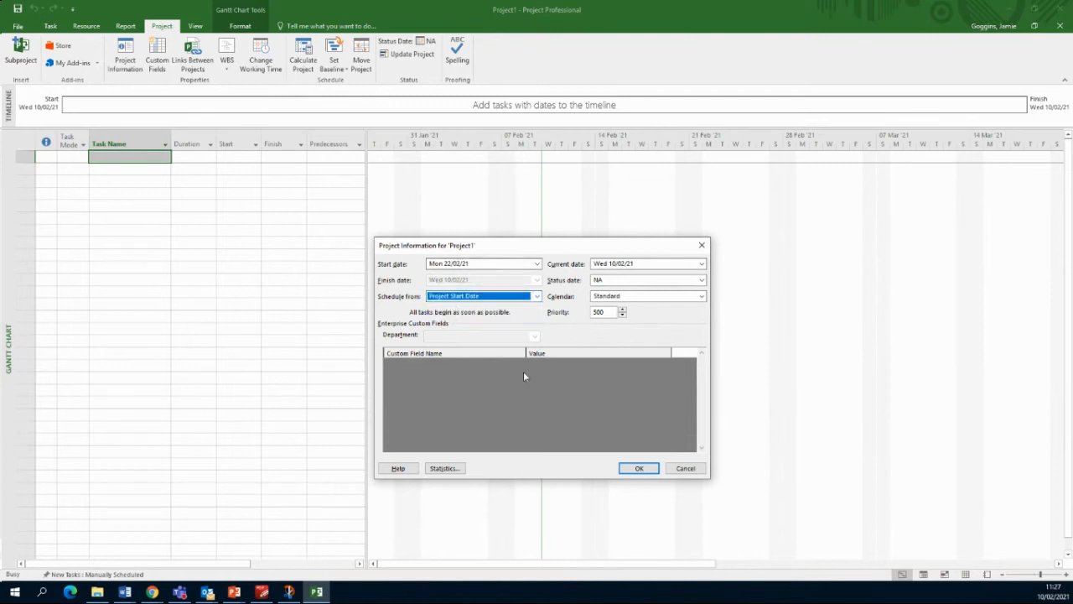
{"action": "left_click", "coordinate": [639, 468]}
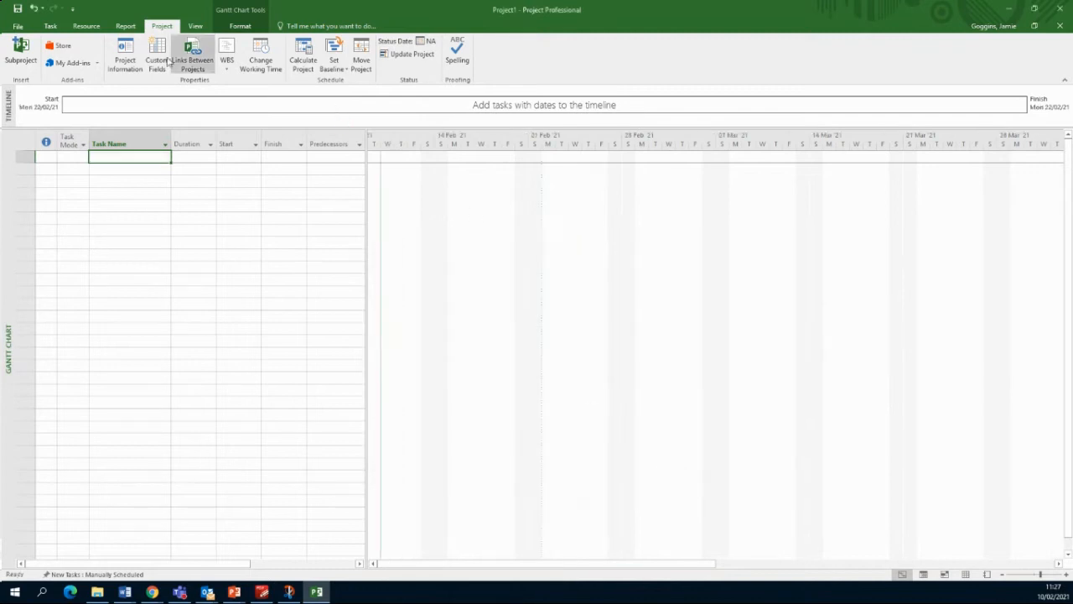
Step: Open Advanced Properties from the Project Information menu on the File Info page
{"action": "left_click", "coordinate": [29, 28]}
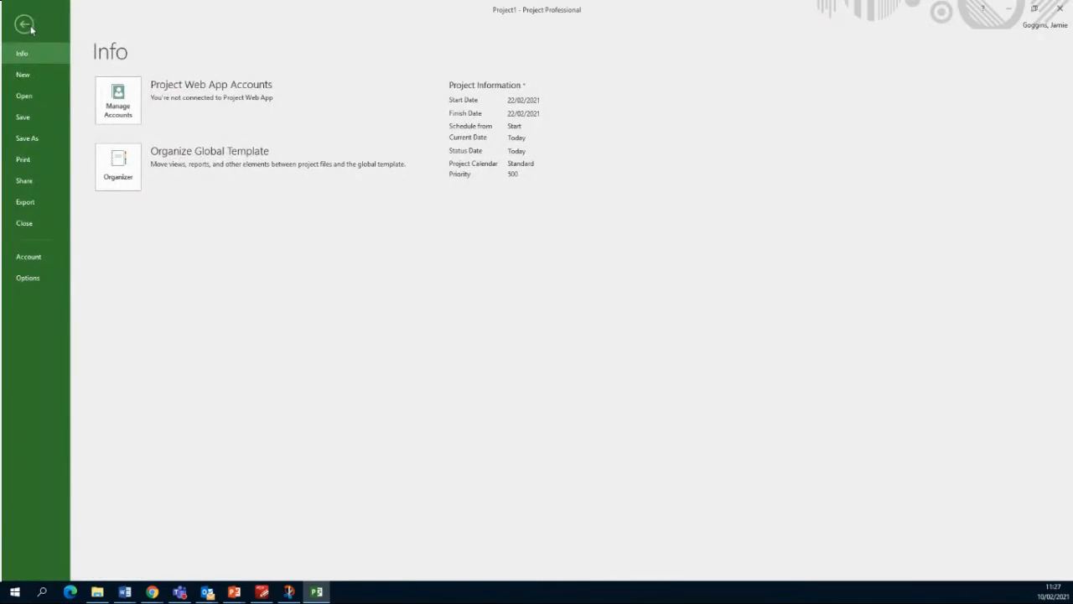
{"action": "left_click", "coordinate": [25, 25]}
{"action": "left_click", "coordinate": [15, 27]}
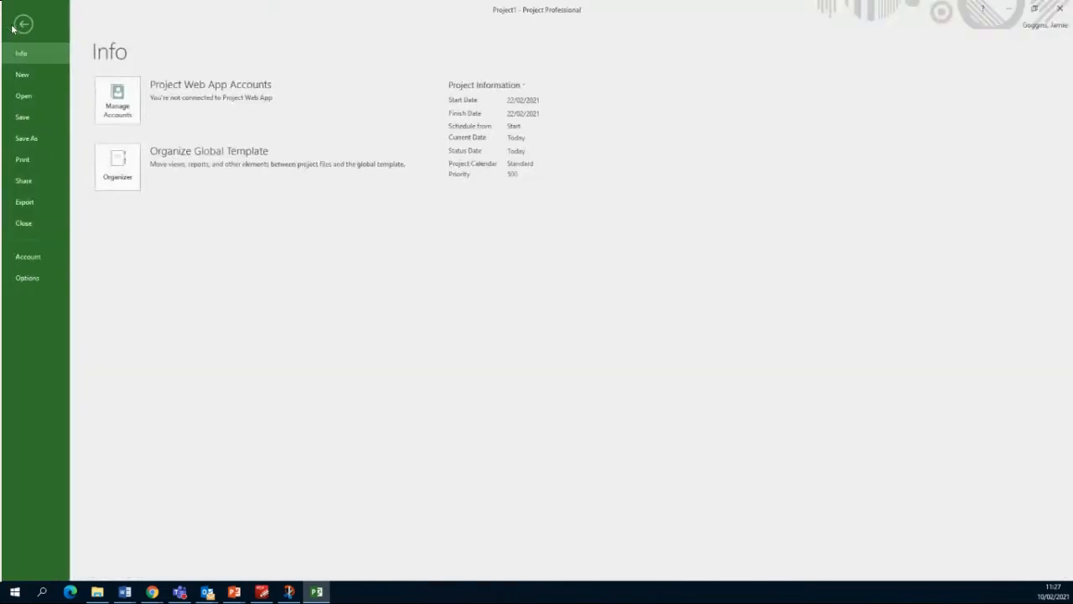
{"action": "left_click", "coordinate": [483, 85]}
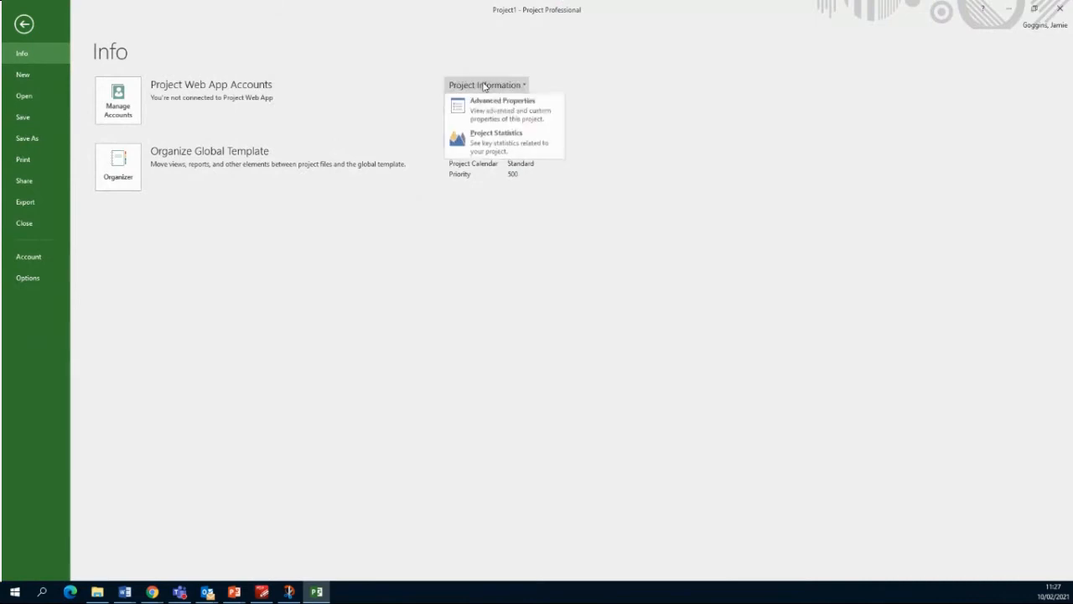
{"action": "left_click", "coordinate": [484, 85]}
{"action": "left_click", "coordinate": [482, 85]}
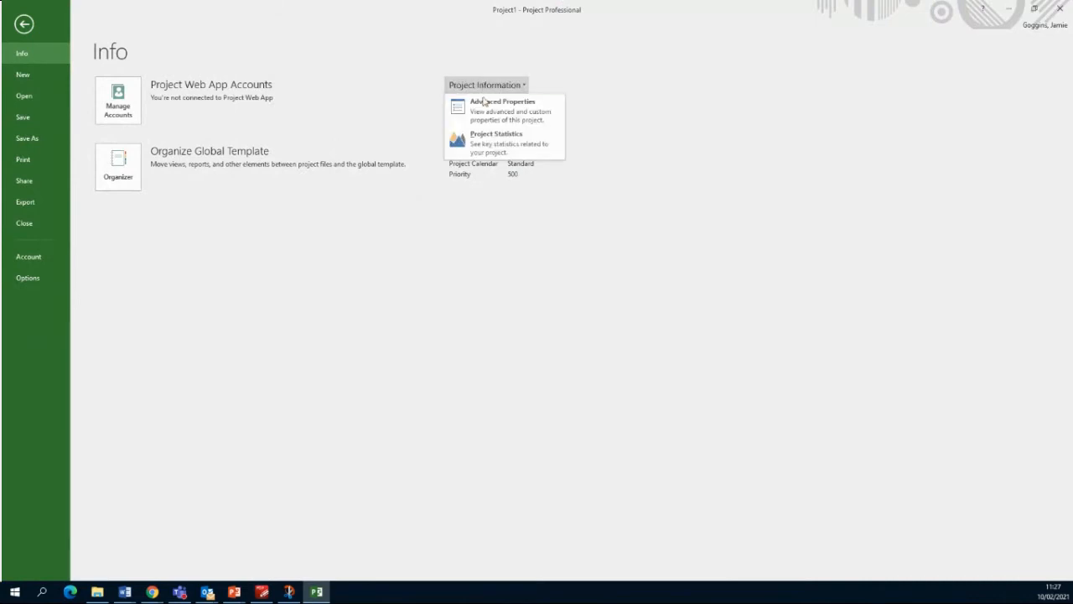
{"action": "left_click", "coordinate": [491, 114]}
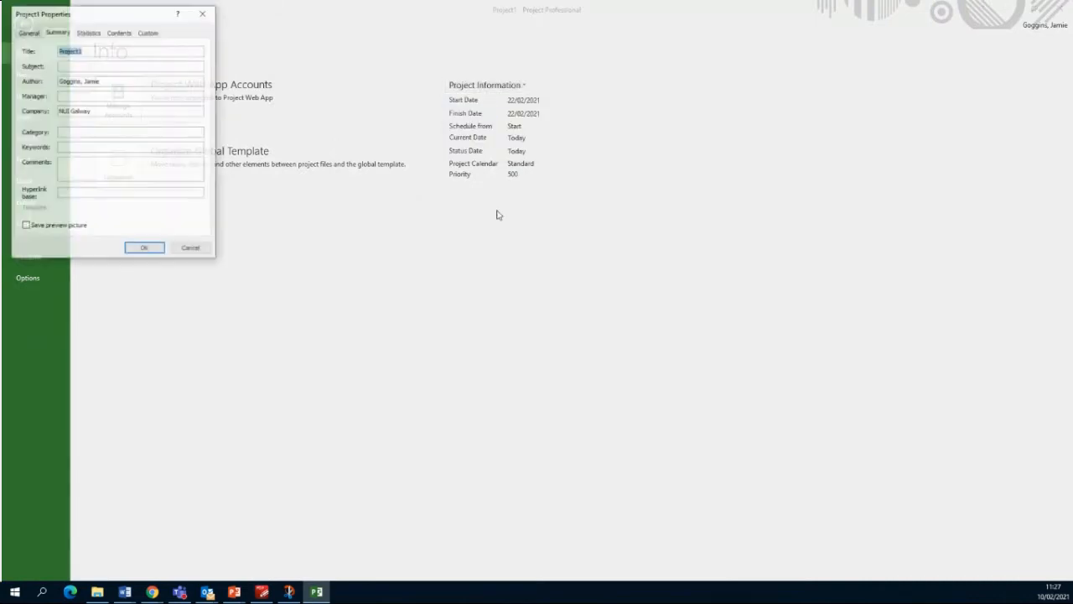
Step: On the Summary tab, set the title 'Example Project 1' and enter the project manager's name
{"action": "left_click_drag", "start_coordinate": [126, 17], "coordinate": [445, 136]}
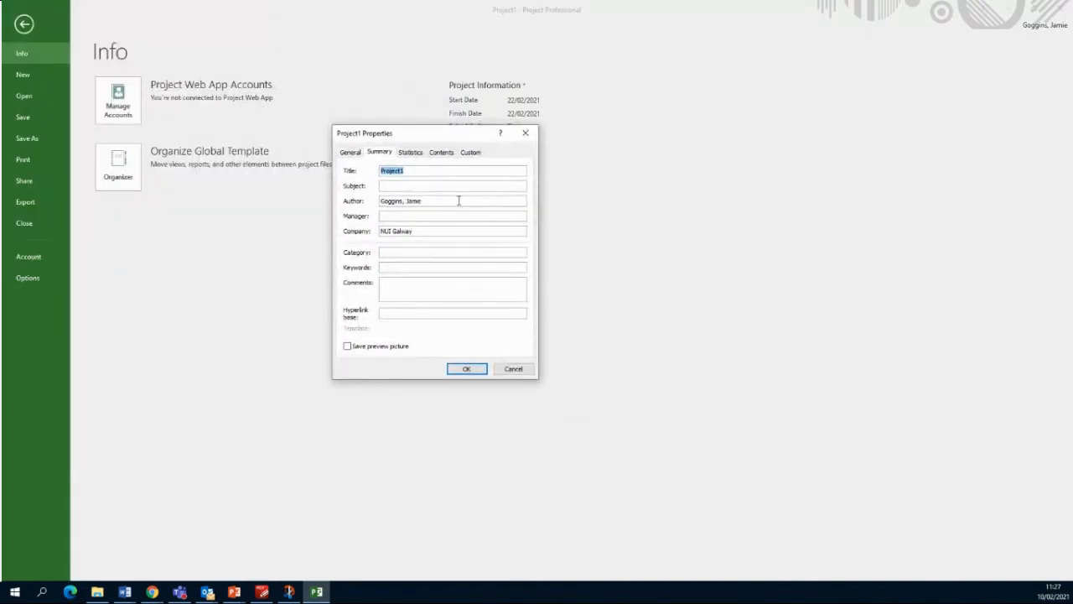
{"action": "type", "text": "Example Project 1"}
{"action": "left_click", "coordinate": [407, 217]}
{"action": "left_click_drag", "start_coordinate": [419, 231], "coordinate": [374, 232]}
{"action": "left_click", "coordinate": [403, 252]}
Step: Add a custom Text property Department with value 'Civil Engineering' and save the properties
{"action": "left_click", "coordinate": [411, 152]}
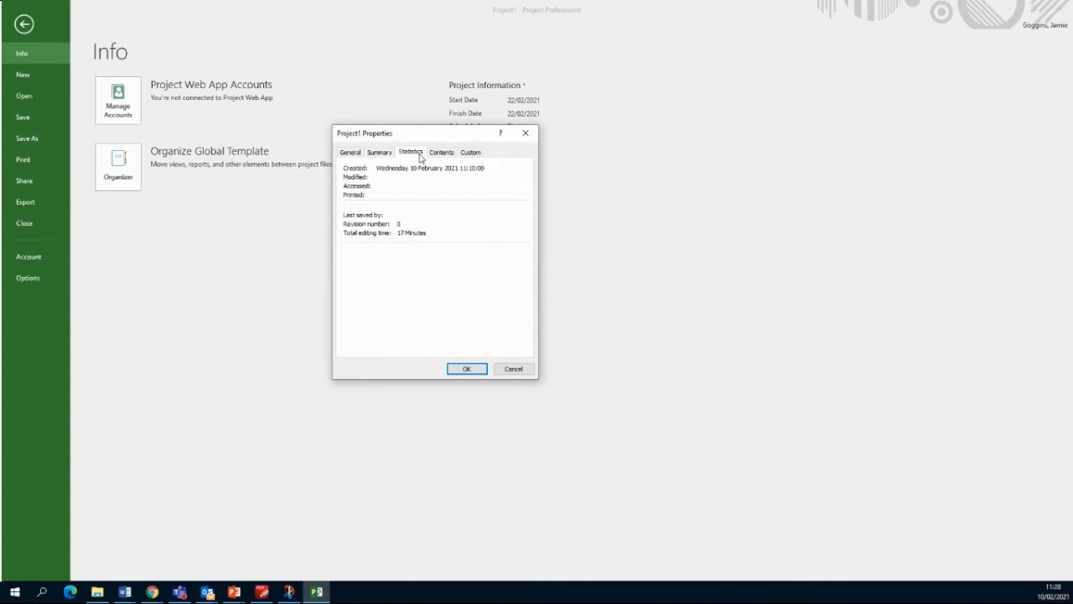
{"action": "left_click", "coordinate": [444, 152]}
{"action": "left_click", "coordinate": [474, 154]}
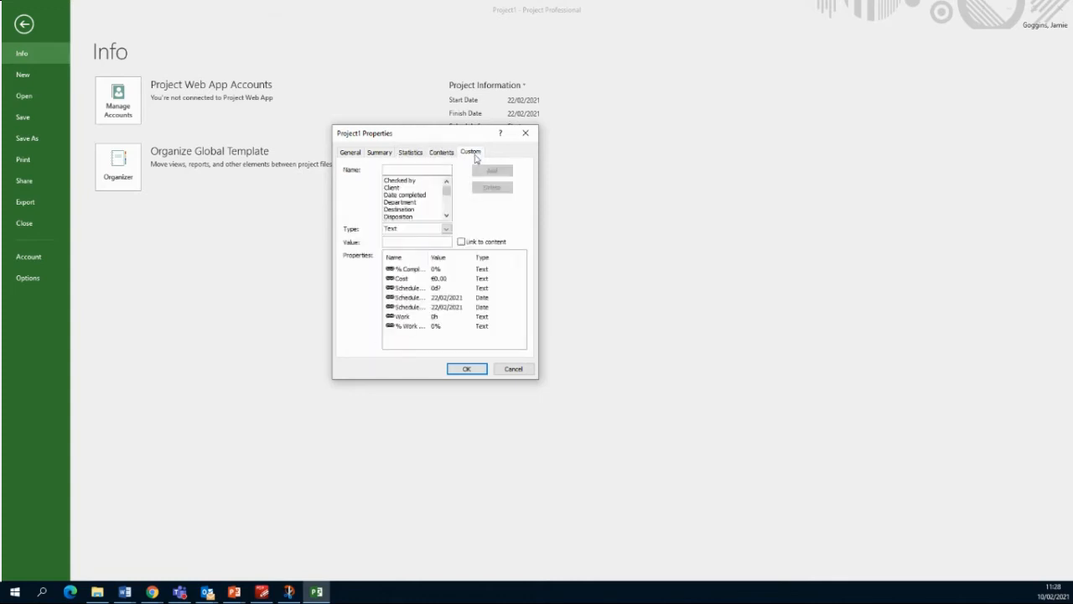
{"action": "left_click", "coordinate": [407, 202]}
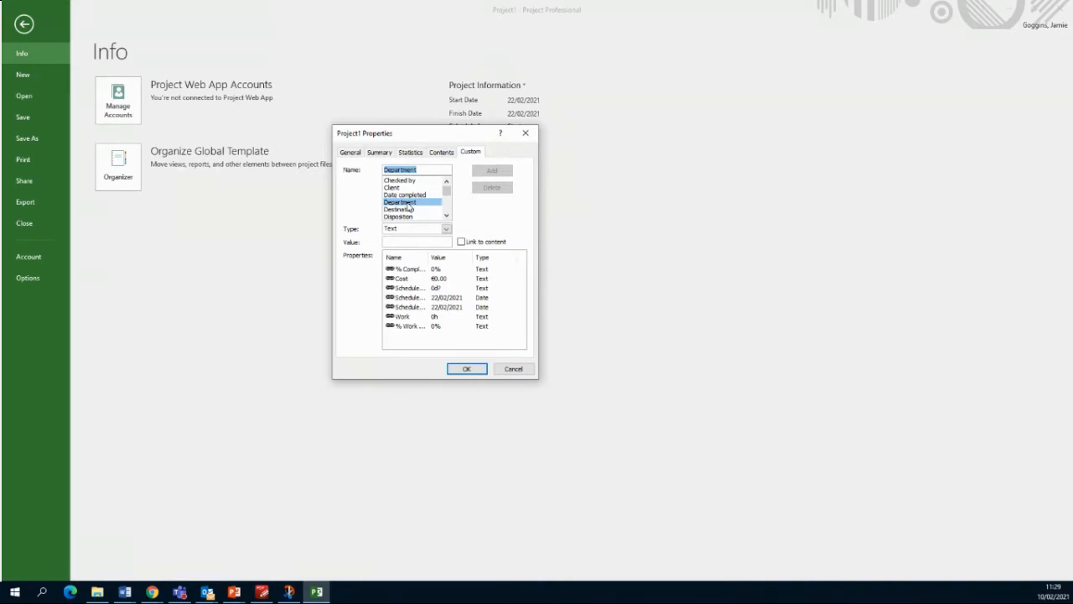
{"action": "left_click", "coordinate": [441, 152]}
{"action": "left_click", "coordinate": [471, 153]}
{"action": "left_click_drag", "start_coordinate": [448, 190], "coordinate": [449, 192]}
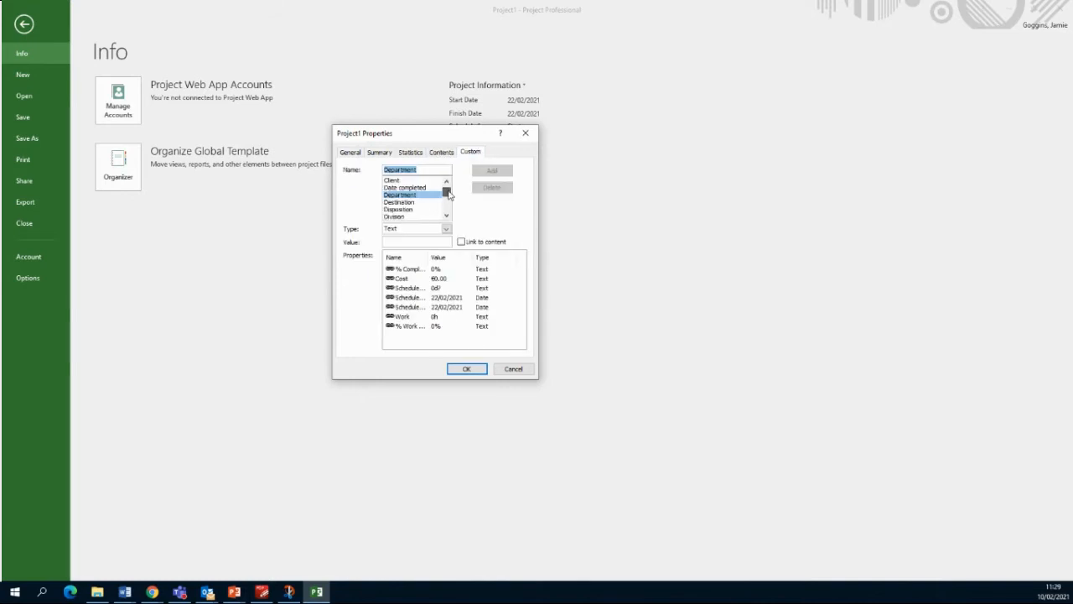
{"action": "left_click", "coordinate": [445, 229]}
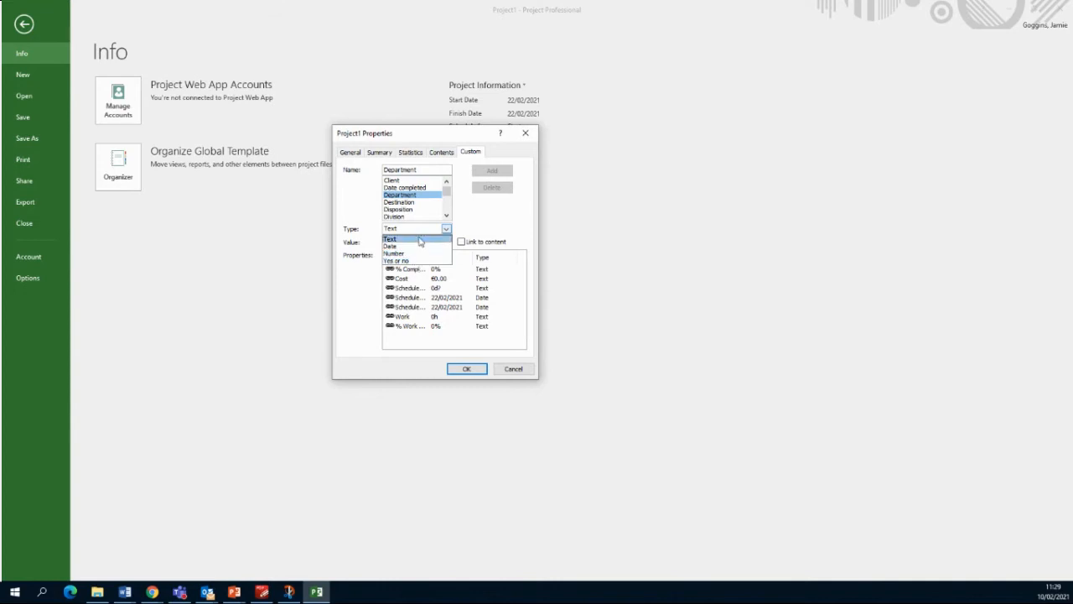
{"action": "left_click", "coordinate": [420, 239]}
{"action": "left_click", "coordinate": [436, 242]}
{"action": "type", "text": "Civil En"}
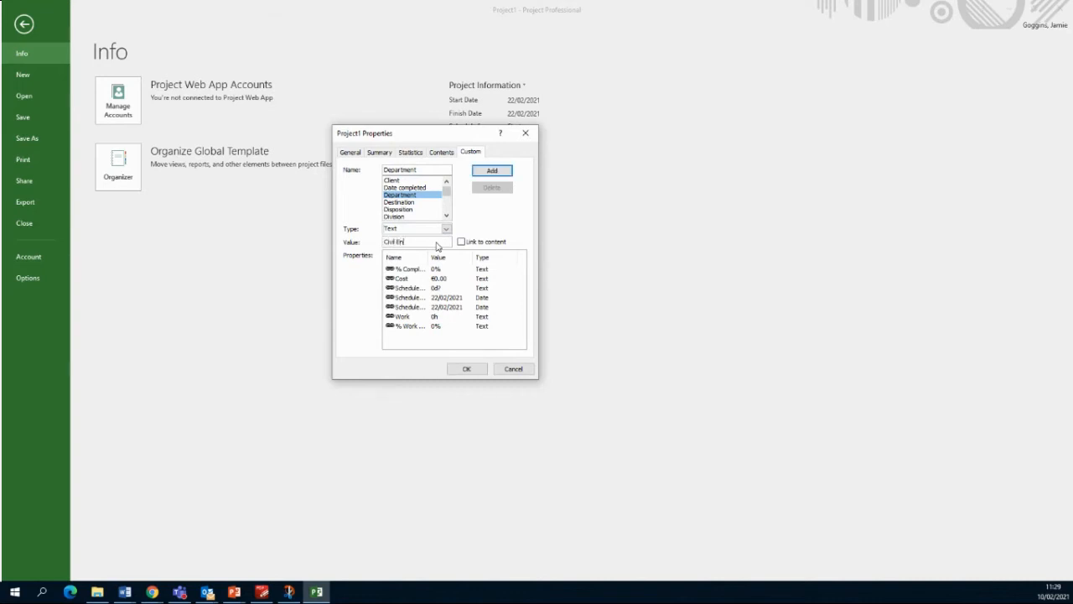
{"action": "type", "text": "gineering"}
{"action": "left_click", "coordinate": [492, 171]}
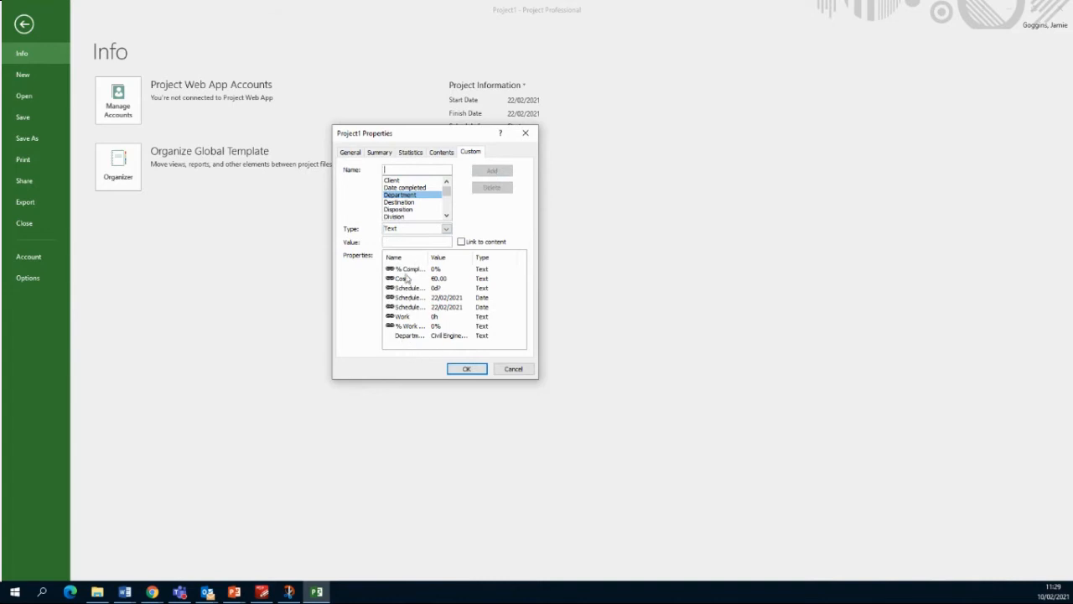
{"action": "left_click", "coordinate": [478, 371]}
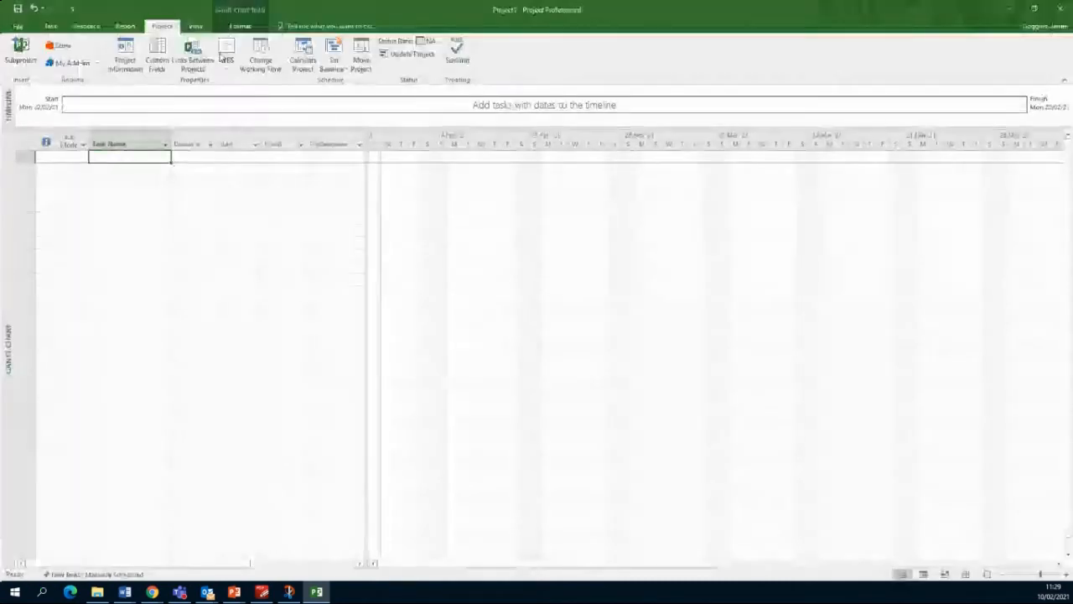
{"action": "left_click", "coordinate": [18, 26]}
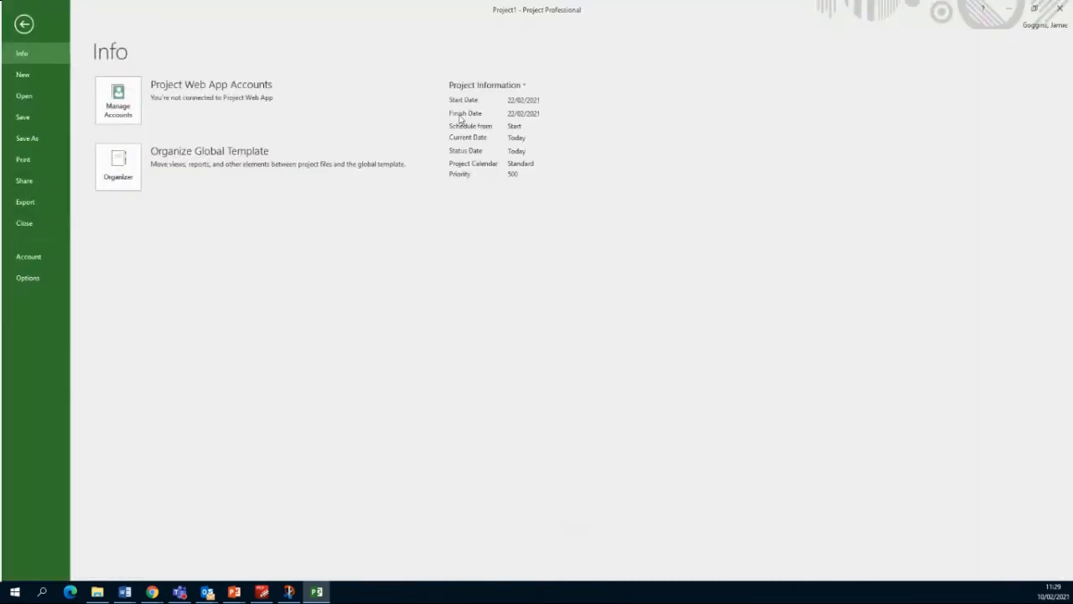
{"action": "left_click", "coordinate": [517, 87]}
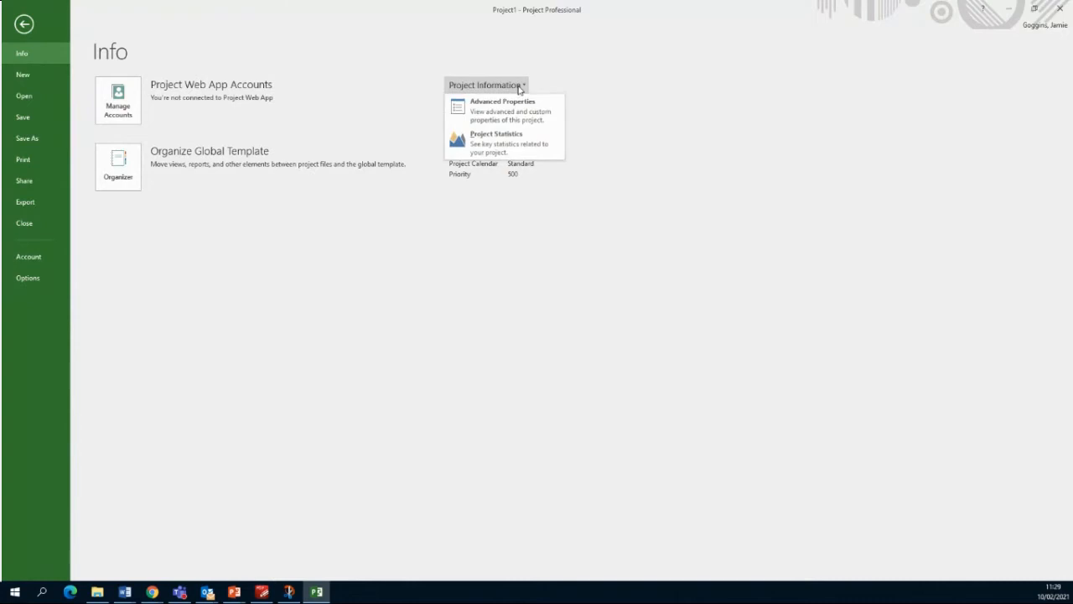
{"action": "left_click", "coordinate": [507, 108]}
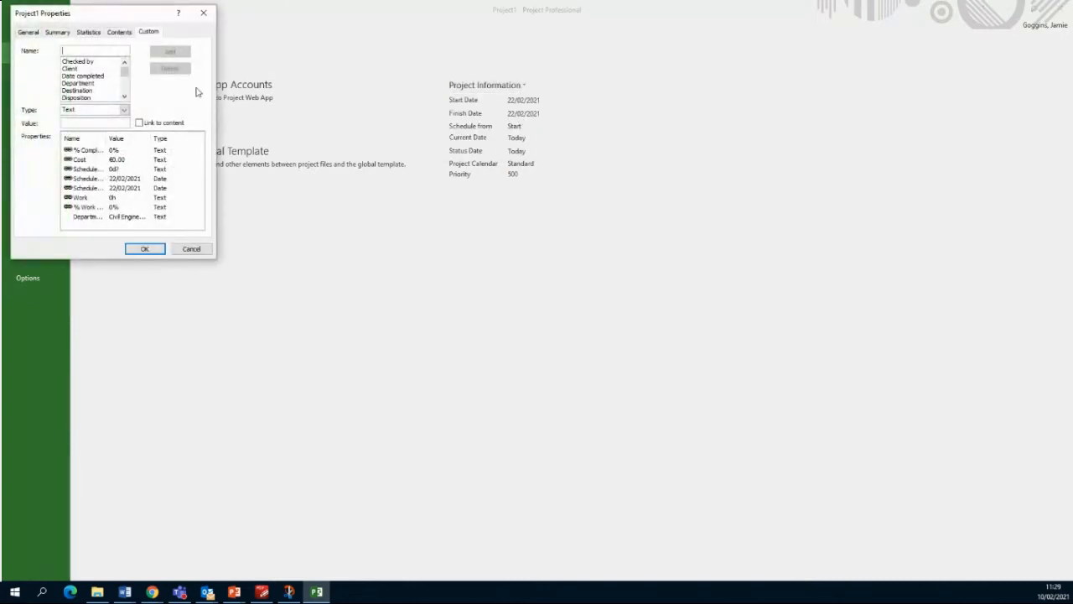
{"action": "left_click_drag", "start_coordinate": [144, 13], "coordinate": [211, 25]}
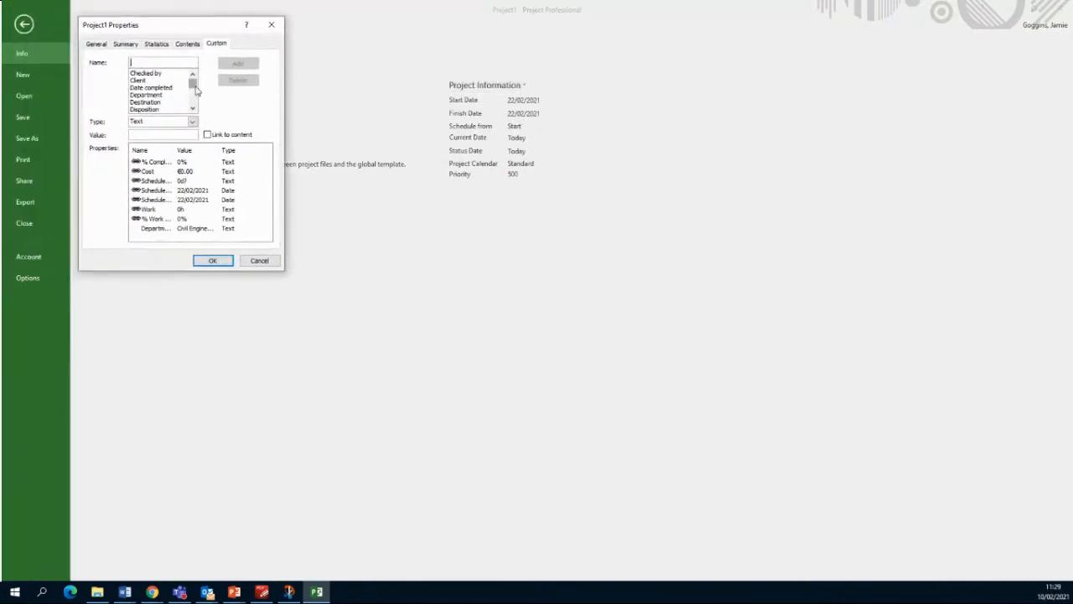
{"action": "mouse_move", "coordinate": [194, 84]}
{"action": "left_mouse_down"}
{"action": "mouse_move", "coordinate": [197, 111]}
{"action": "mouse_move", "coordinate": [196, 84]}
{"action": "left_mouse_up"}
{"action": "left_click", "coordinate": [272, 26]}
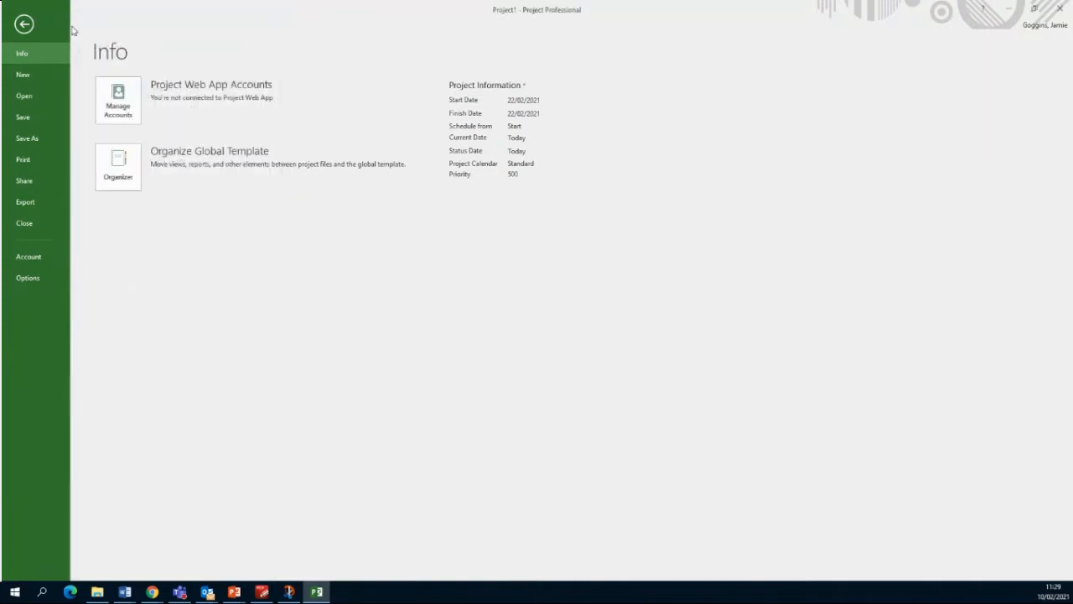
{"action": "left_click", "coordinate": [23, 23]}
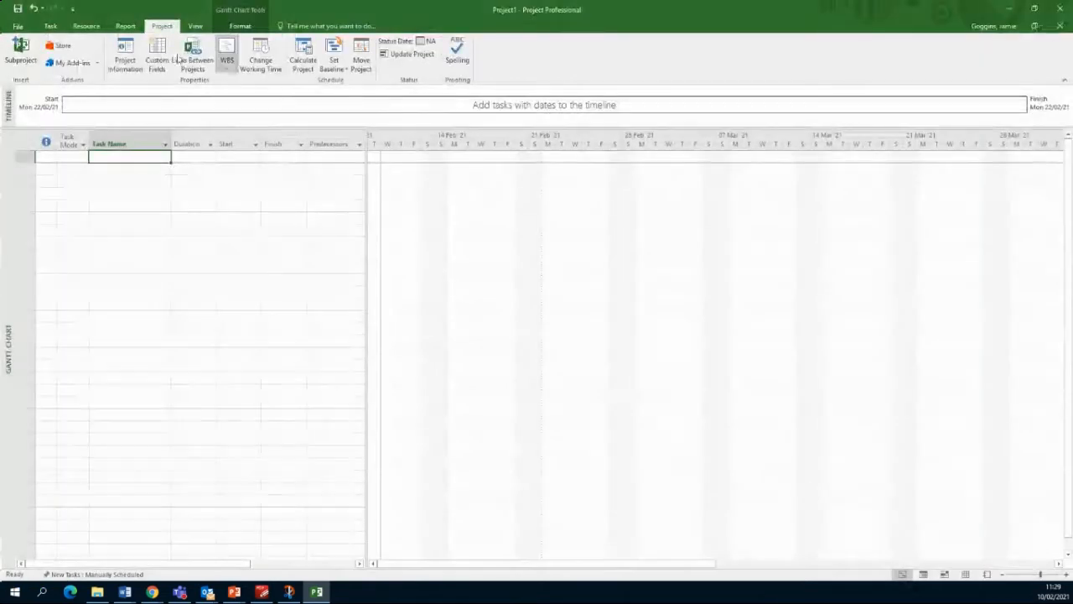
{"action": "left_click", "coordinate": [17, 26]}
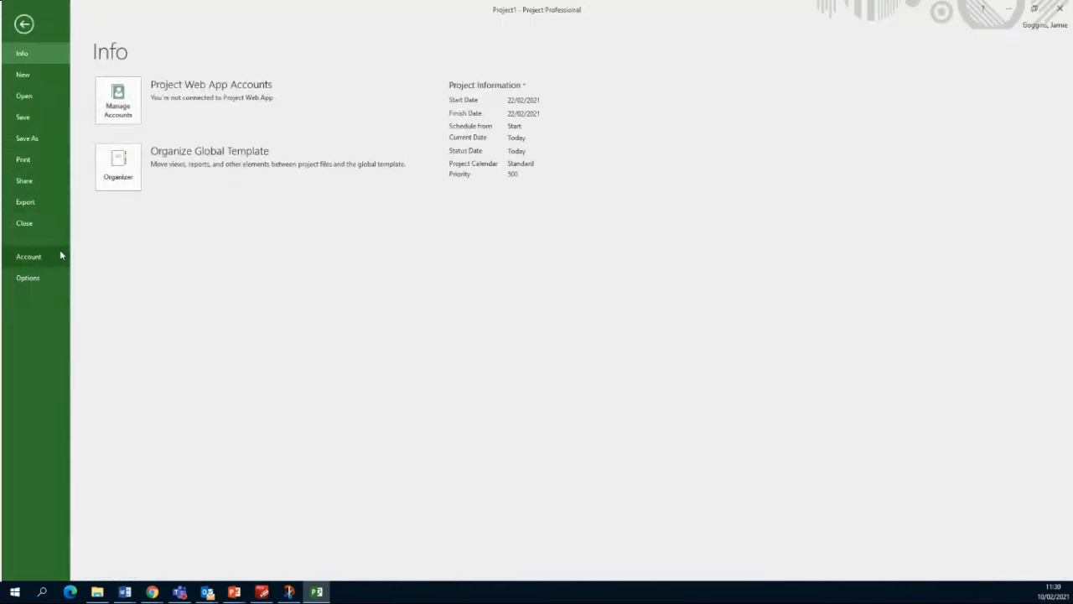
{"action": "left_click", "coordinate": [34, 279]}
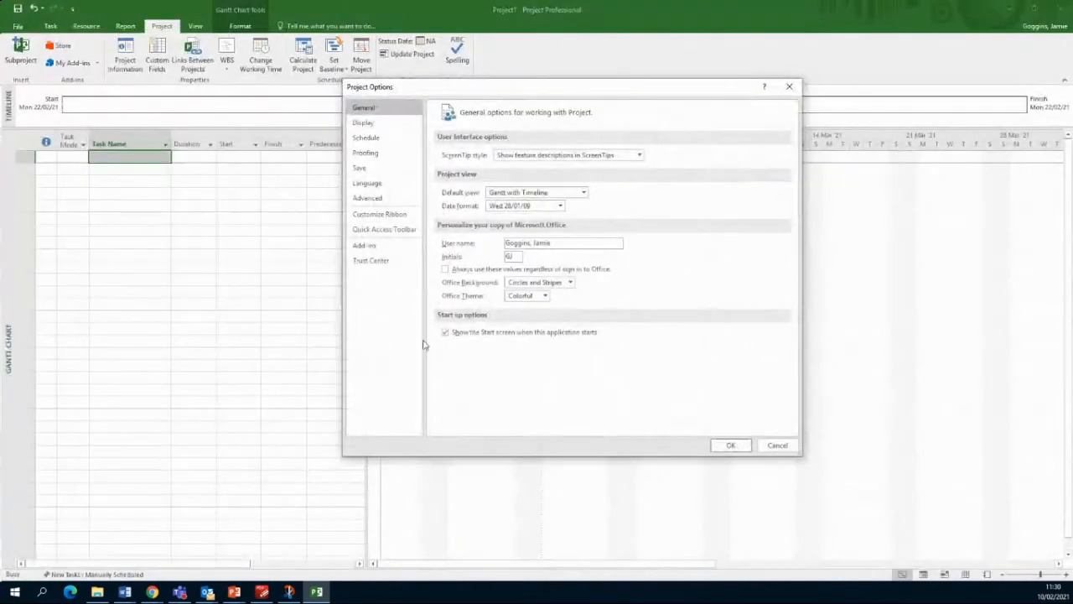
{"action": "left_click", "coordinate": [790, 87]}
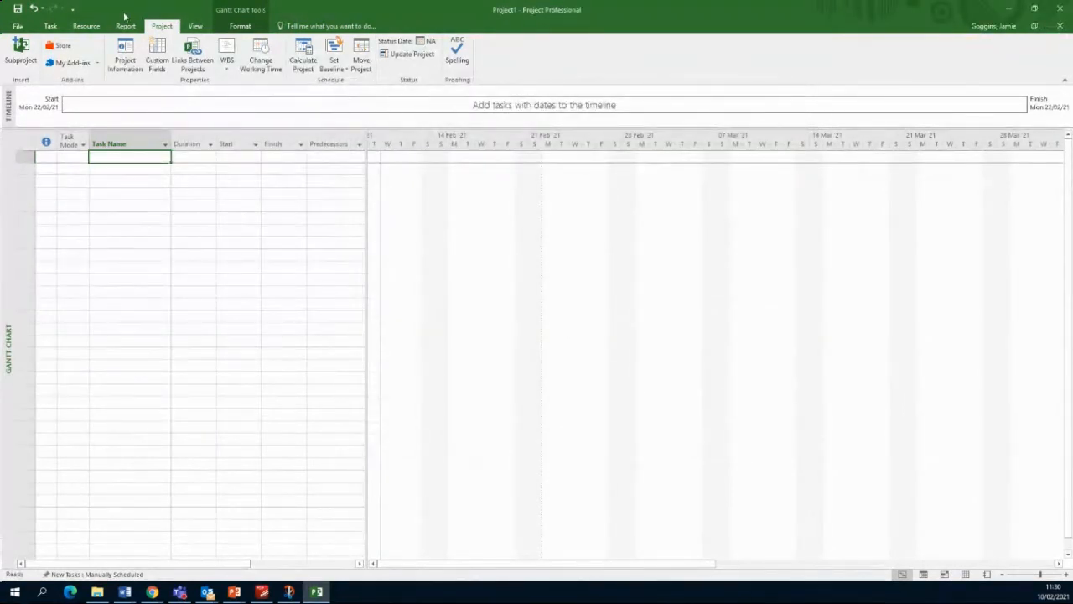
{"action": "left_click", "coordinate": [17, 26]}
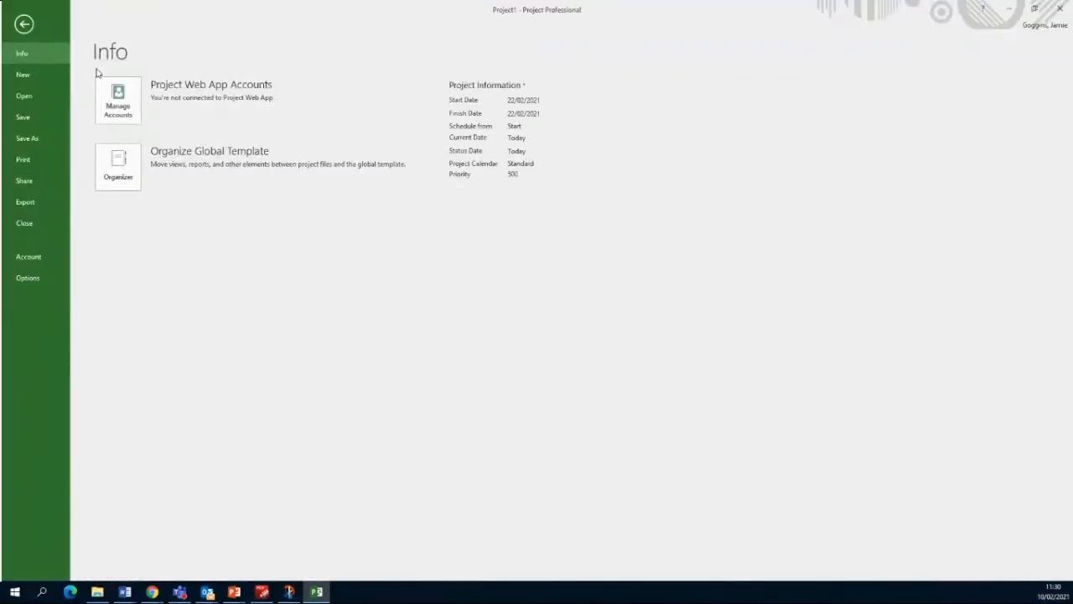
{"action": "left_click", "coordinate": [23, 26]}
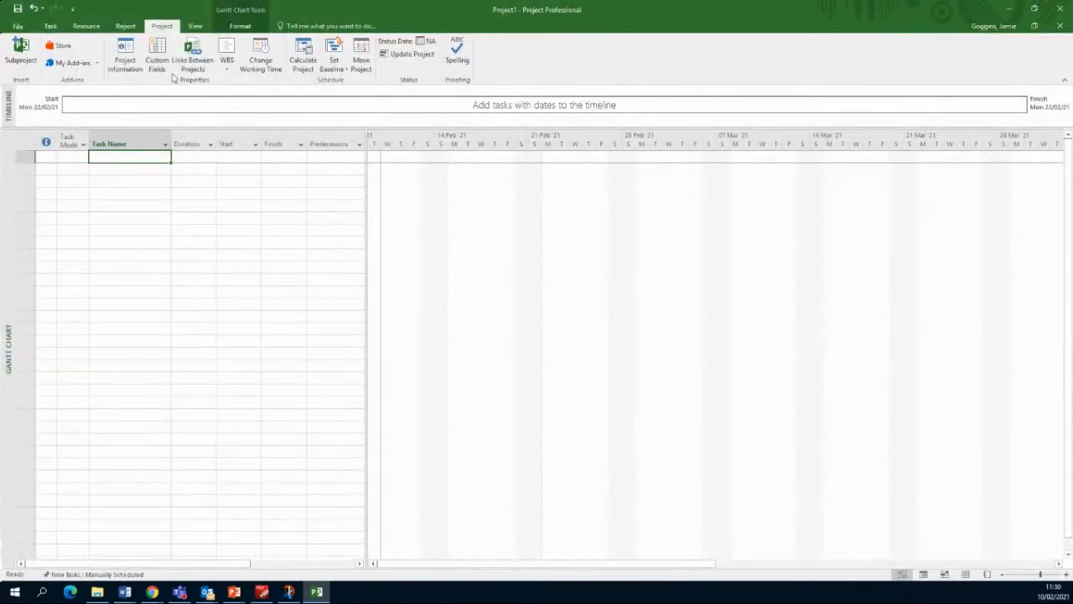
{"action": "left_click", "coordinate": [125, 55]}
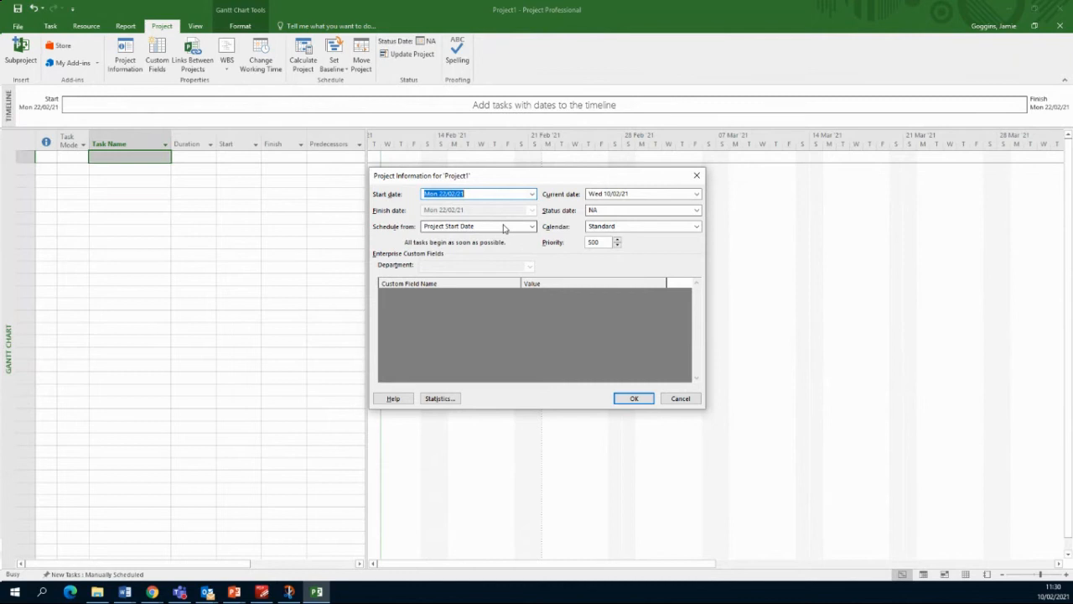
{"action": "left_click", "coordinate": [531, 227]}
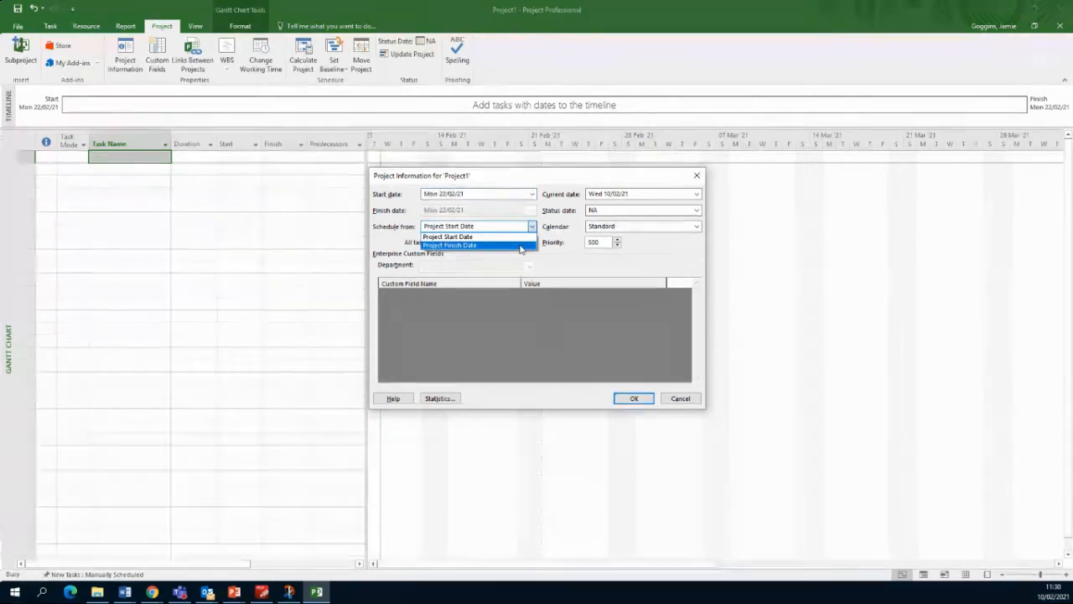
{"action": "left_click", "coordinate": [520, 246]}
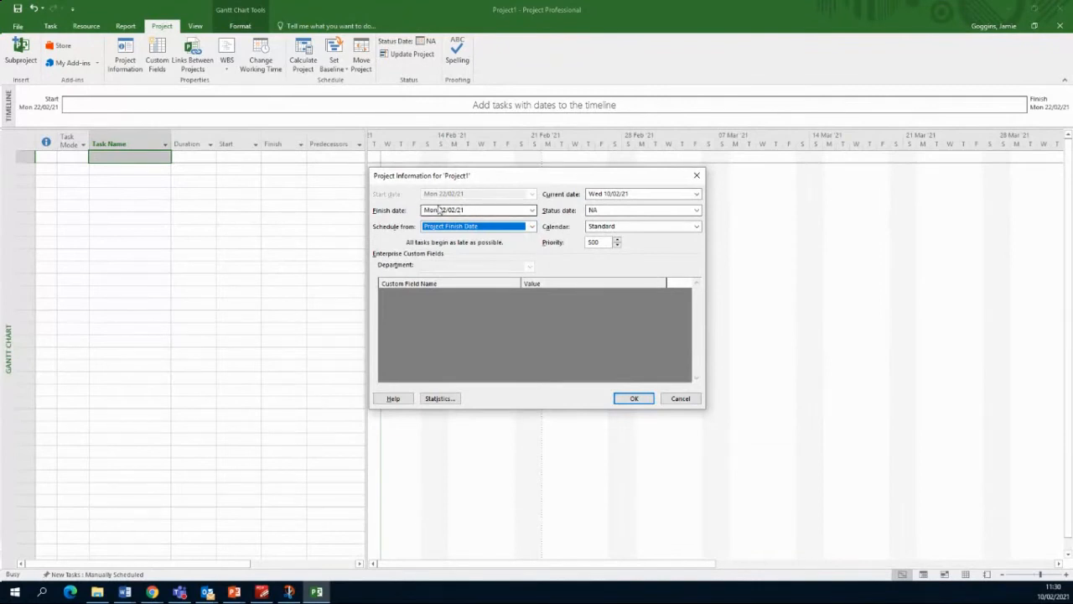
{"action": "left_click", "coordinate": [531, 227]}
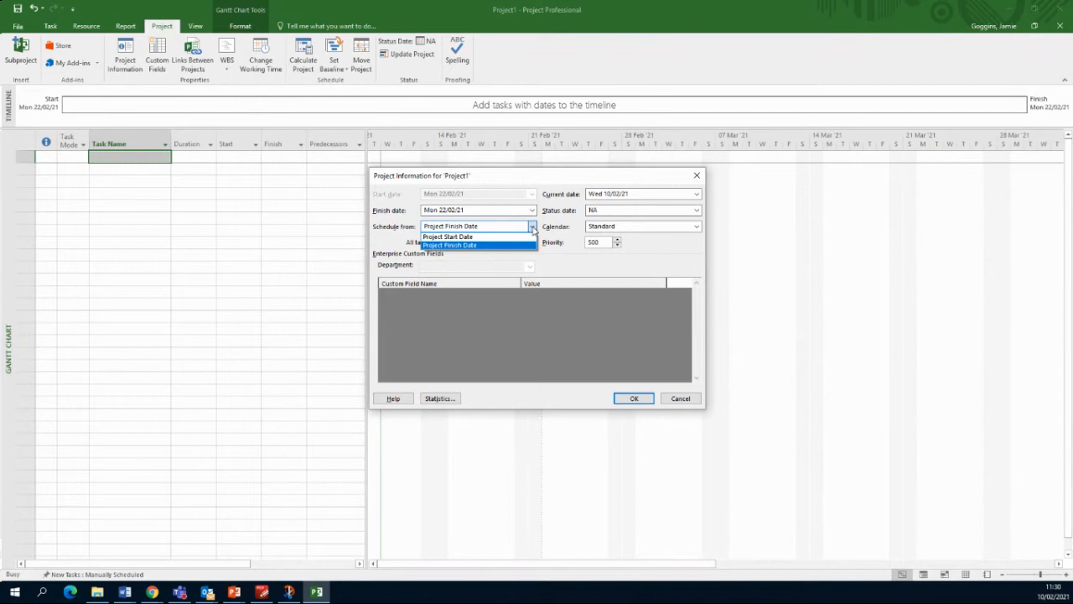
{"action": "left_click", "coordinate": [495, 237]}
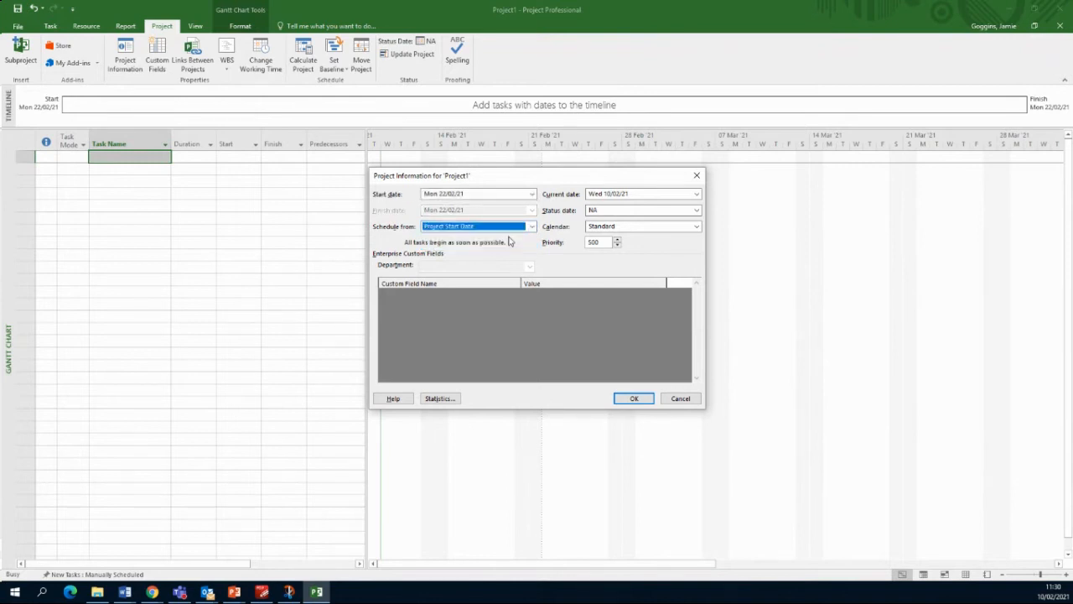
{"action": "left_click", "coordinate": [633, 400]}
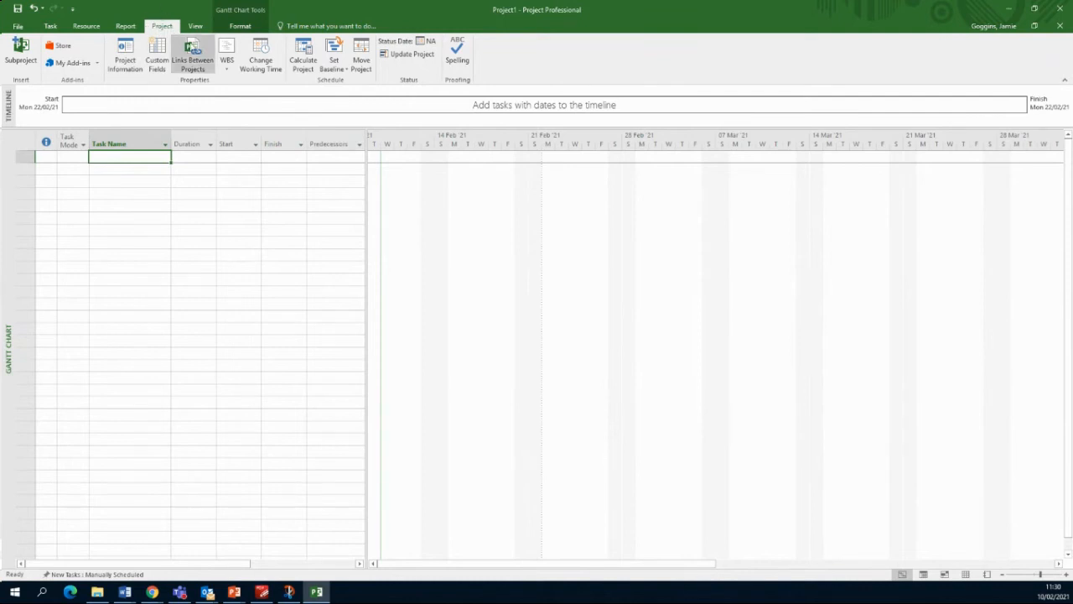
Step: Open Change Working Time for the Standard calendar and check hours on several February dates
{"action": "left_click", "coordinate": [263, 54]}
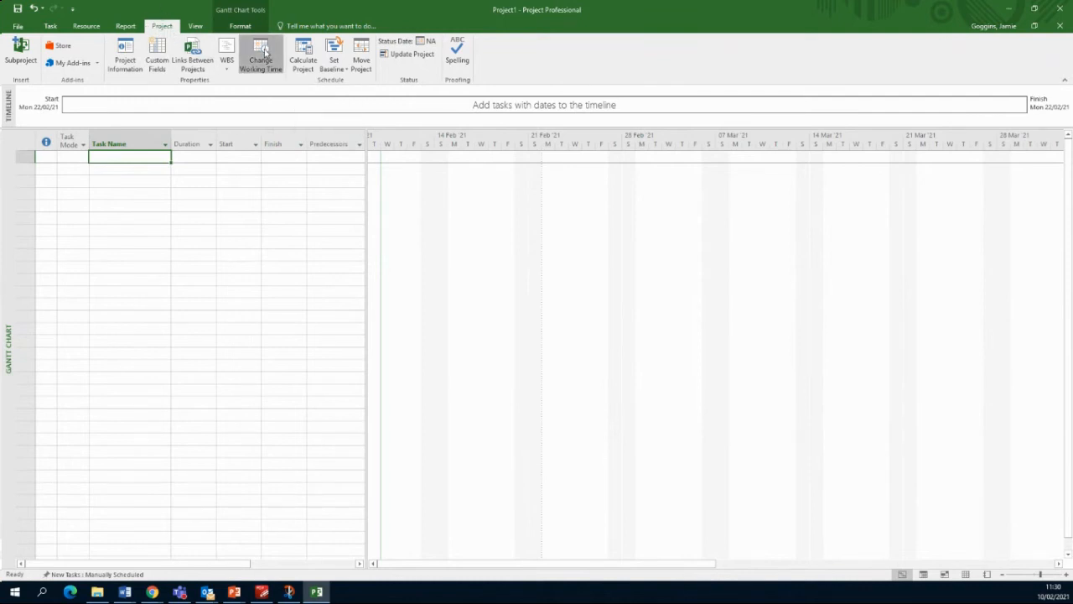
{"action": "left_click_drag", "start_coordinate": [496, 130], "coordinate": [564, 192]}
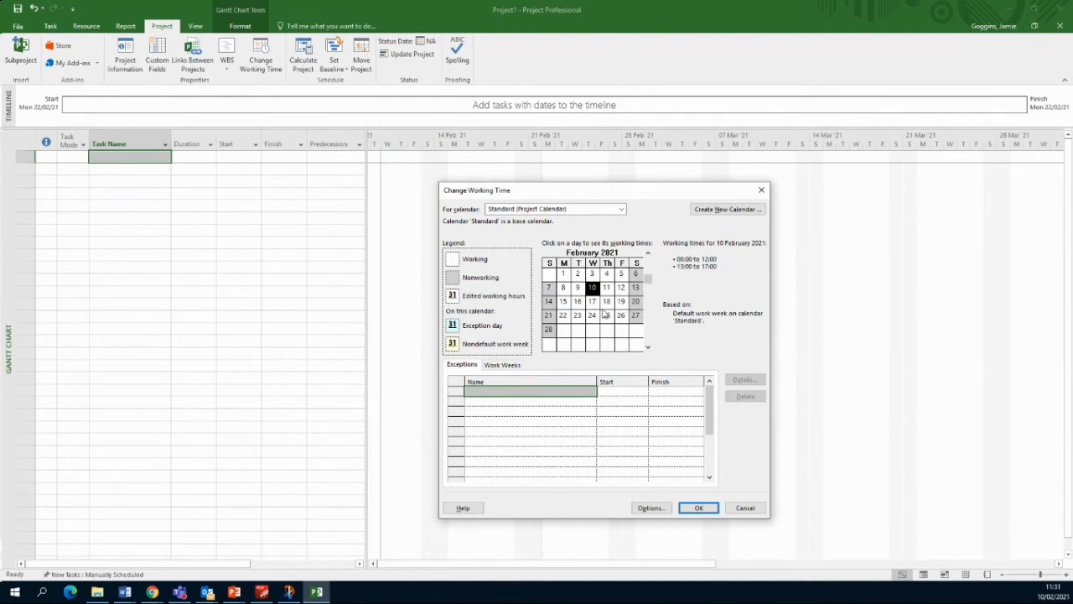
{"action": "left_click", "coordinate": [593, 315]}
{"action": "left_click", "coordinate": [578, 315]}
{"action": "left_click", "coordinate": [579, 290]}
{"action": "left_click", "coordinate": [596, 304]}
{"action": "left_click", "coordinate": [611, 316]}
{"action": "left_click", "coordinate": [622, 299]}
{"action": "left_click", "coordinate": [622, 275]}
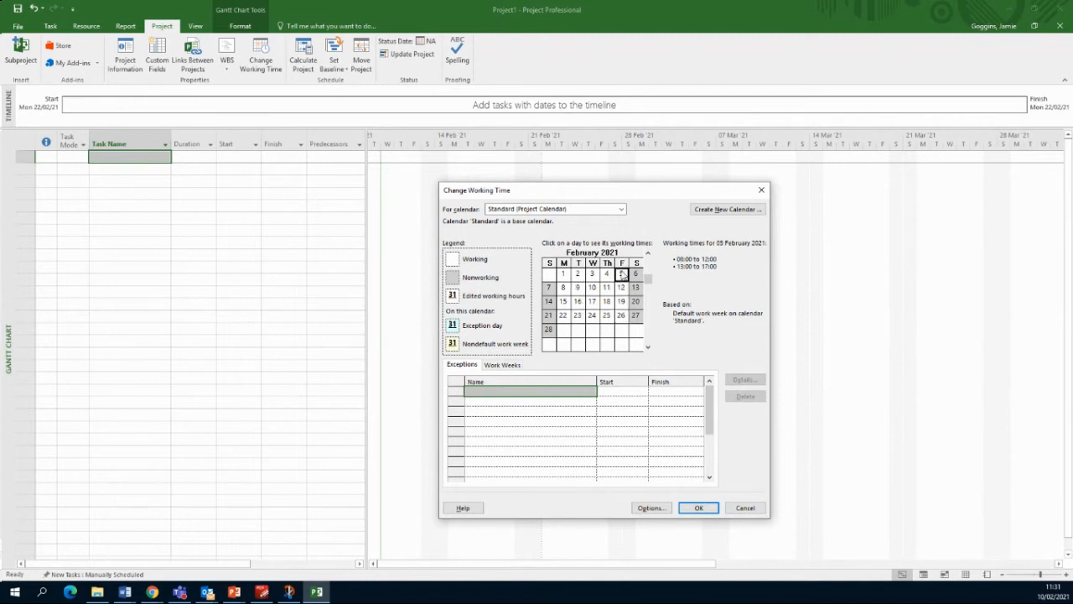
{"action": "left_click", "coordinate": [564, 288]}
{"action": "left_click", "coordinate": [592, 288]}
{"action": "left_click", "coordinate": [608, 289]}
Step: Show the Work Weeks list with the [Default] work week
{"action": "left_click", "coordinate": [504, 365]}
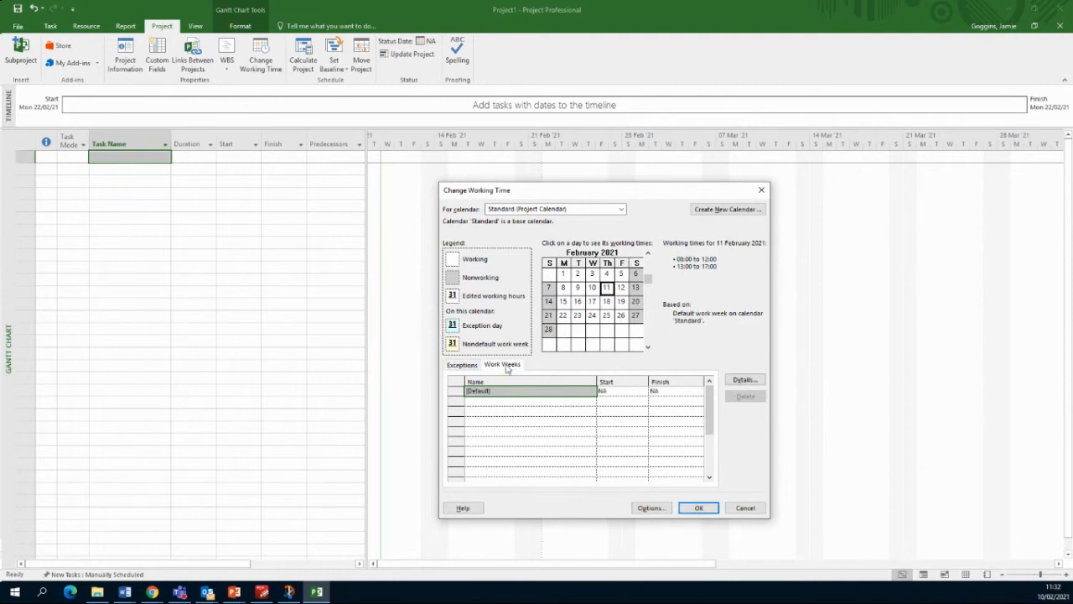
{"action": "left_click", "coordinate": [474, 366]}
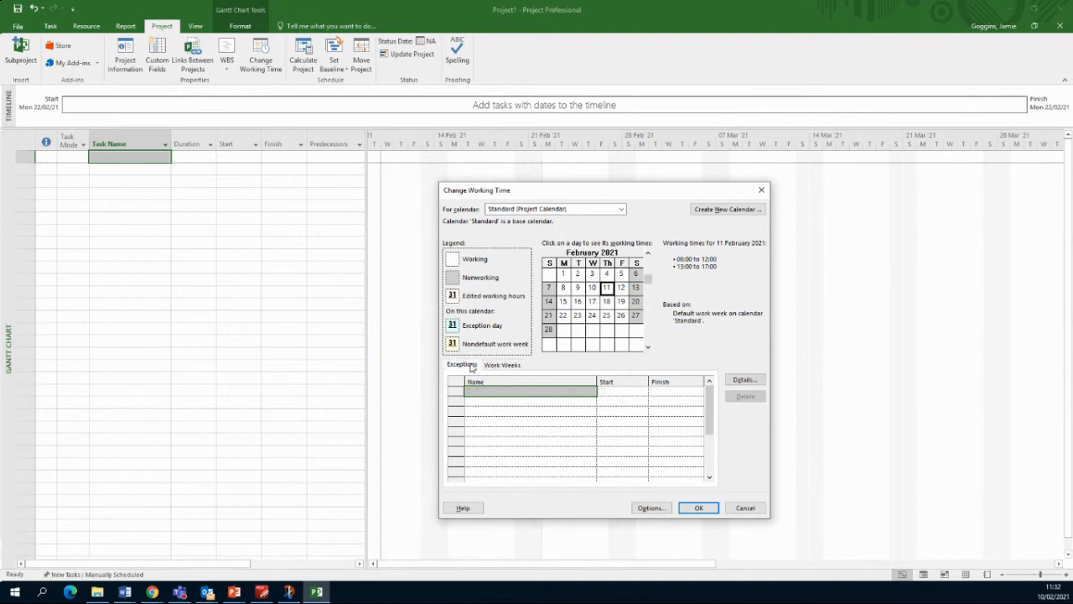
{"action": "left_click", "coordinate": [502, 366]}
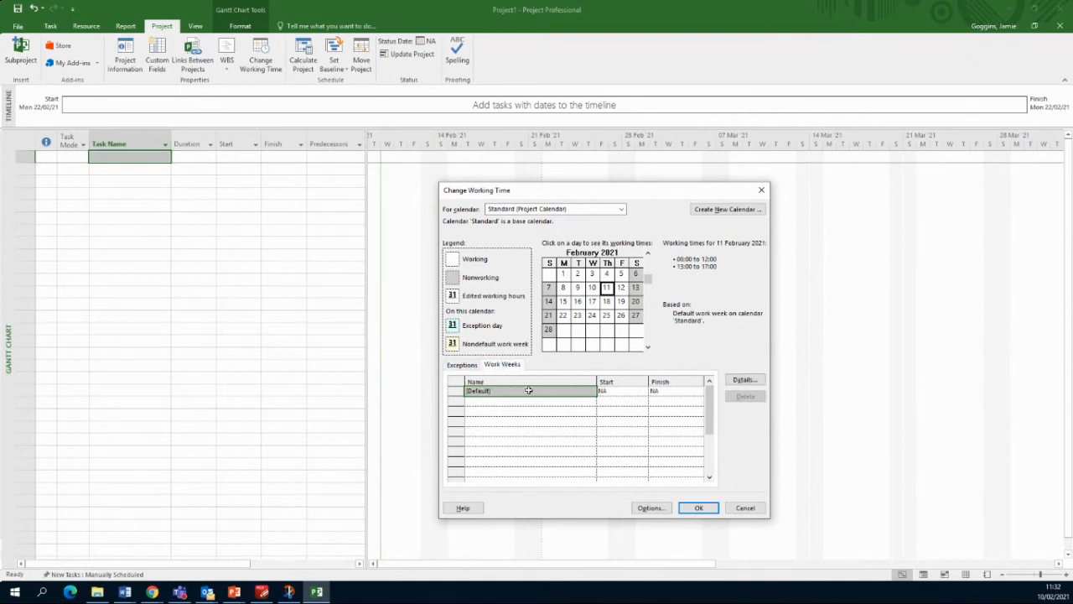
Step: In the [Default] work week details, select Monday to Friday for specific working times
{"action": "left_click", "coordinate": [746, 380]}
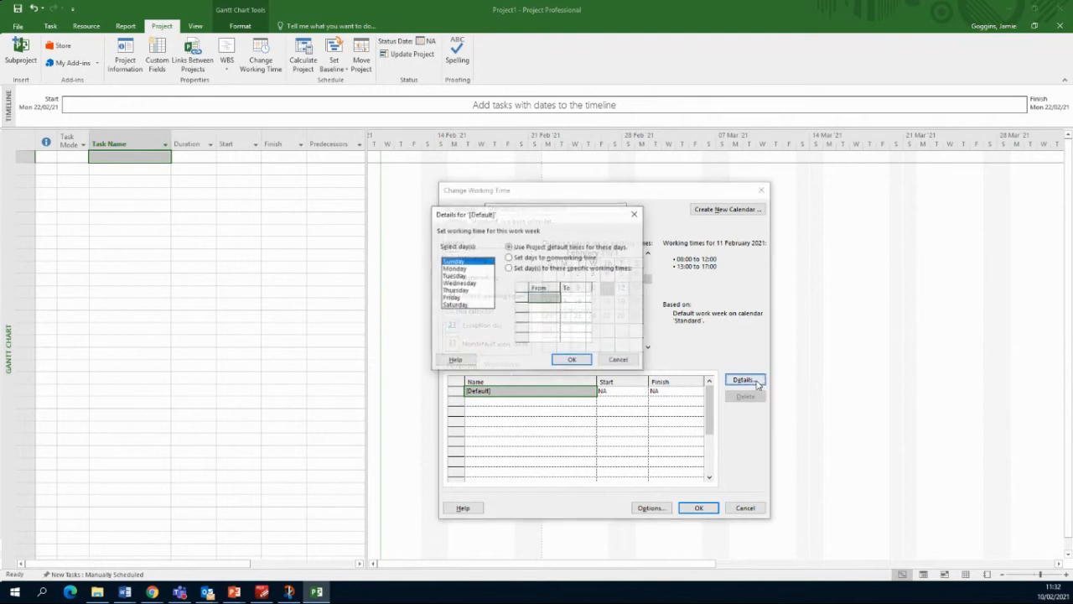
{"action": "left_click", "coordinate": [484, 268]}
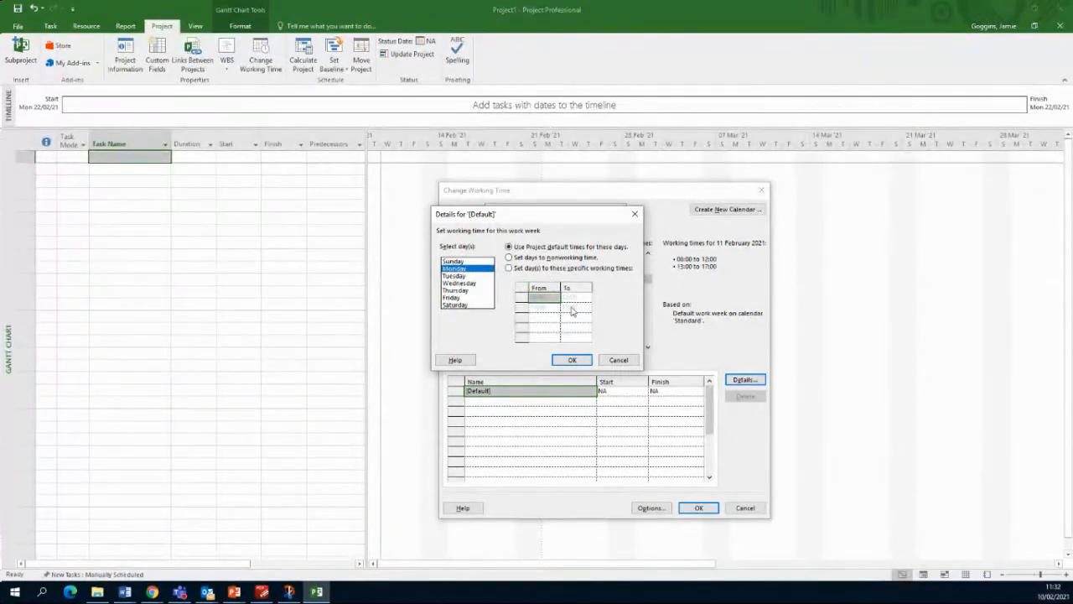
{"action": "left_click", "coordinate": [467, 284]}
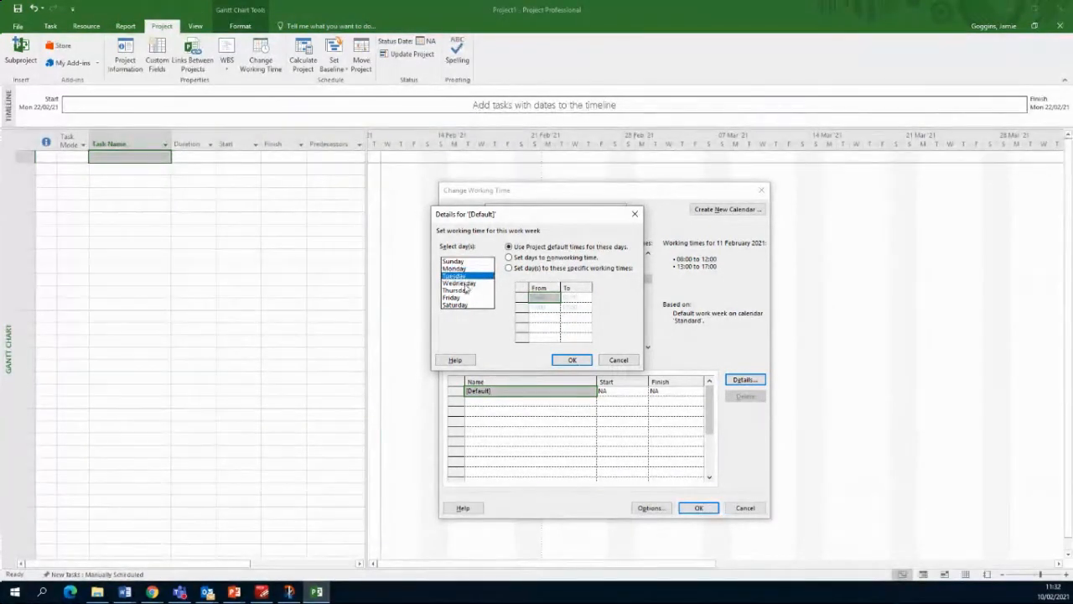
{"action": "left_click", "coordinate": [467, 291]}
{"action": "left_click", "coordinate": [464, 298]}
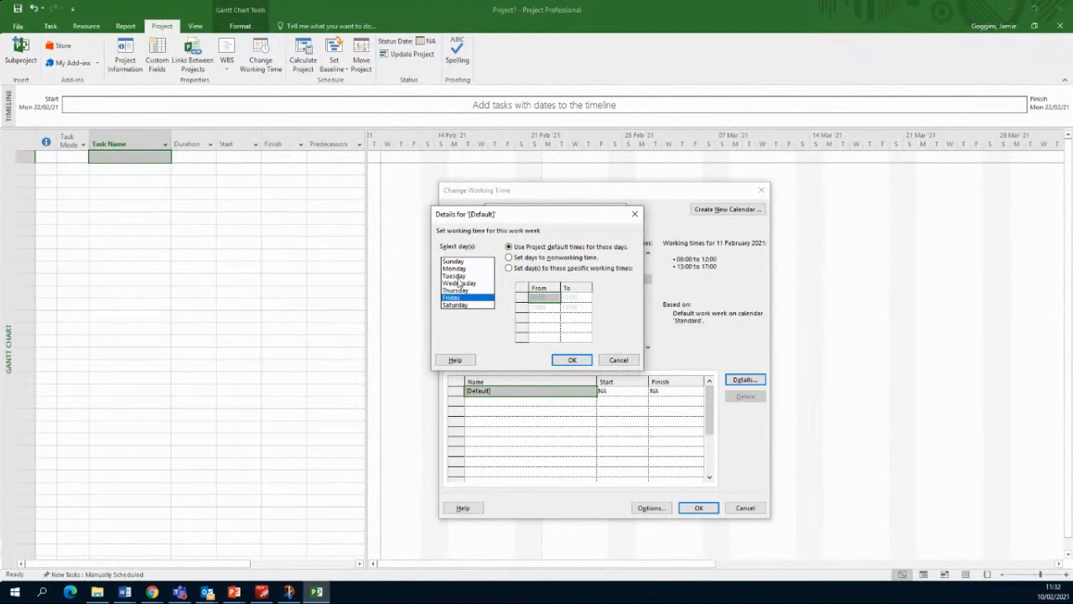
{"action": "left_click", "coordinate": [463, 269]}
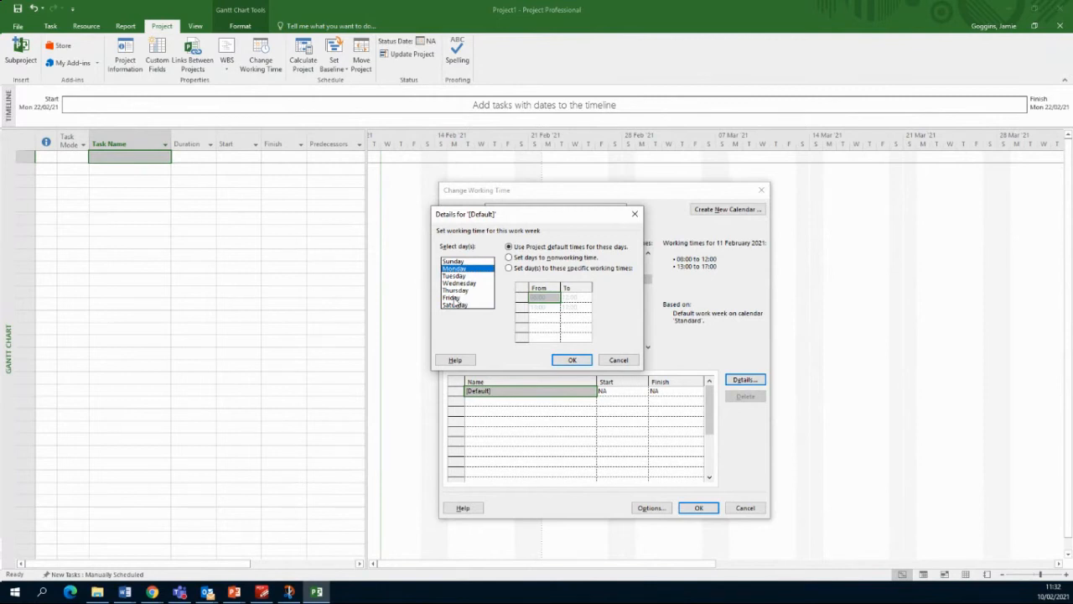
{"action": "left_click", "coordinate": [454, 297], "text": "shift"}
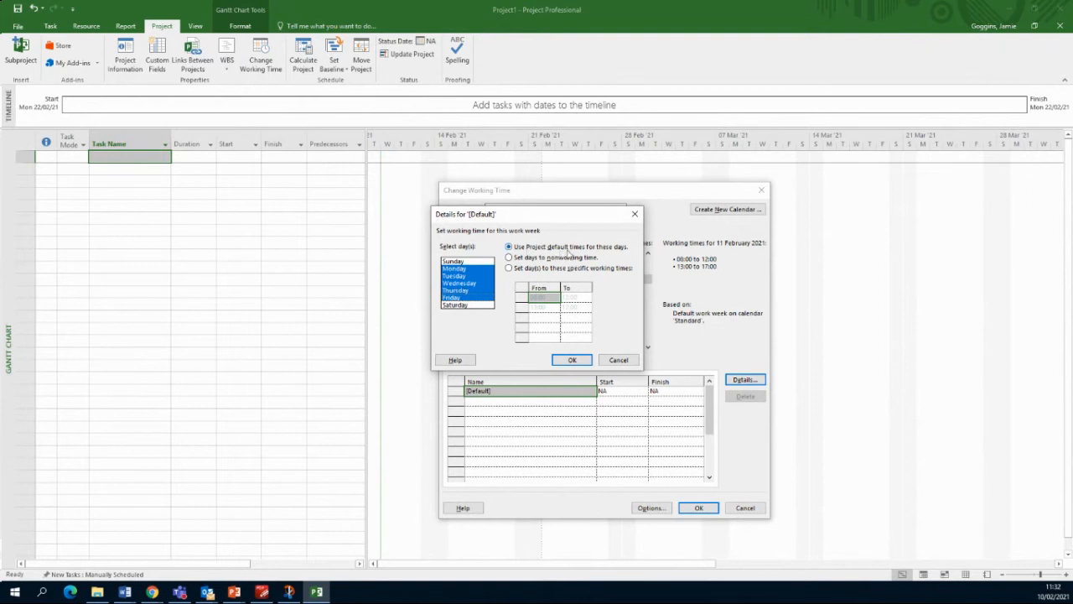
{"action": "left_click", "coordinate": [509, 268]}
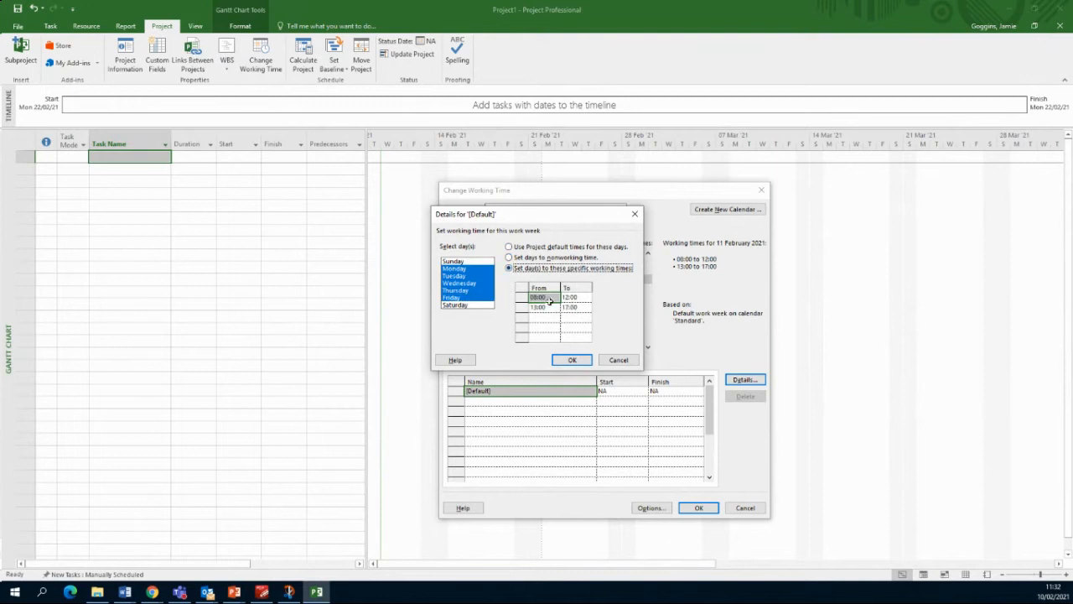
Step: Enter weekday working times of 09:00–13:00 and 14:00–17:30
{"action": "left_click", "coordinate": [549, 298]}
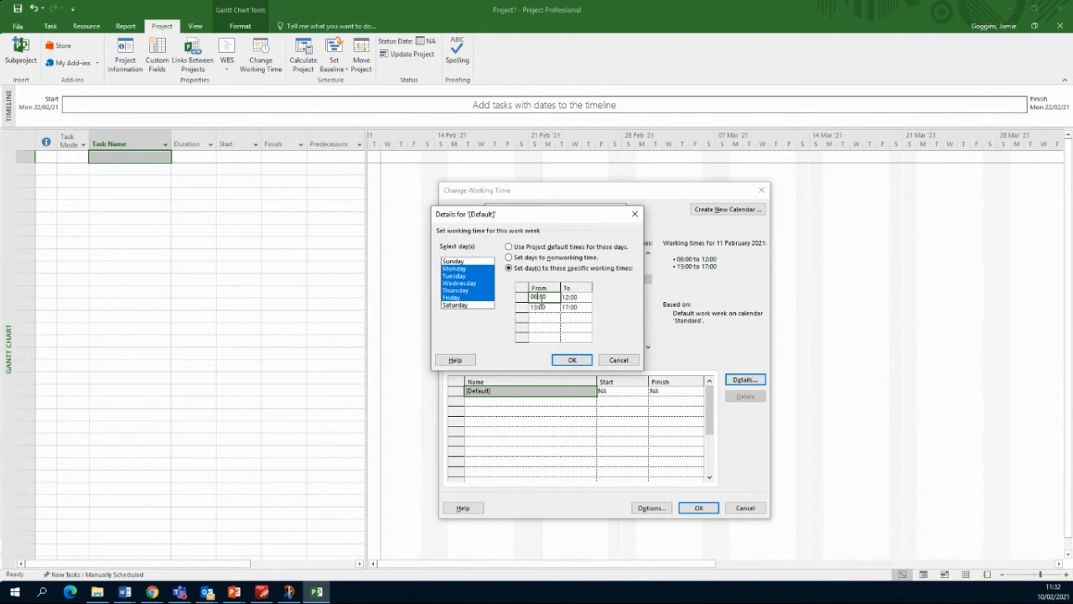
{"action": "key", "text": "BackSpace"}
{"action": "left_click", "coordinate": [576, 295]}
{"action": "left_click", "coordinate": [544, 307]}
{"action": "type", "text": "3"}
{"action": "left_click", "coordinate": [570, 308]}
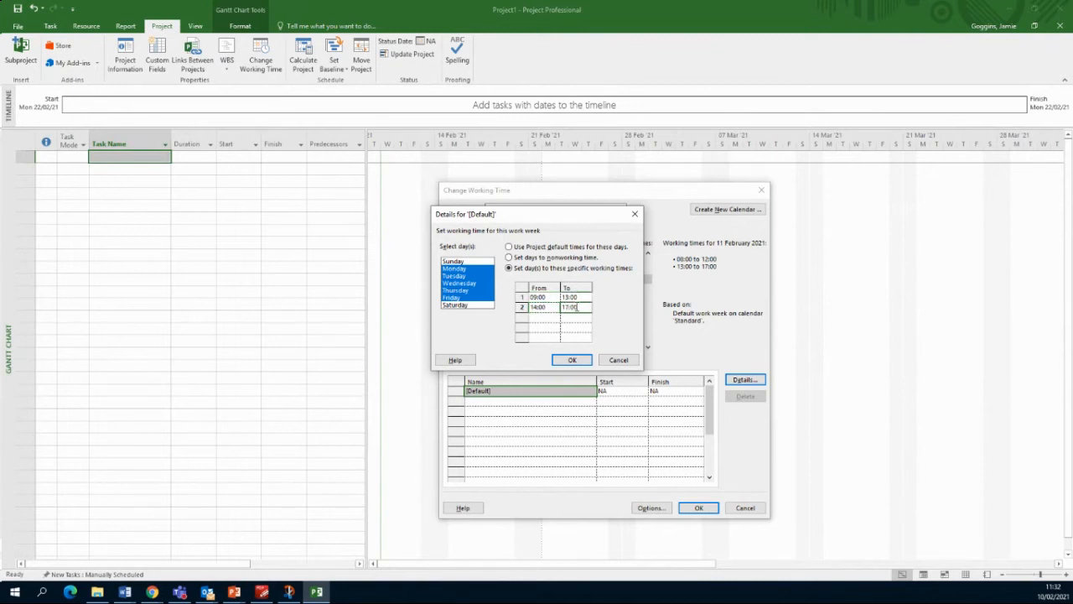
{"action": "left_click", "coordinate": [576, 309]}
Step: Confirm the new weekday hours and verify them on several February dates and Friday's details
{"action": "left_click", "coordinate": [572, 360]}
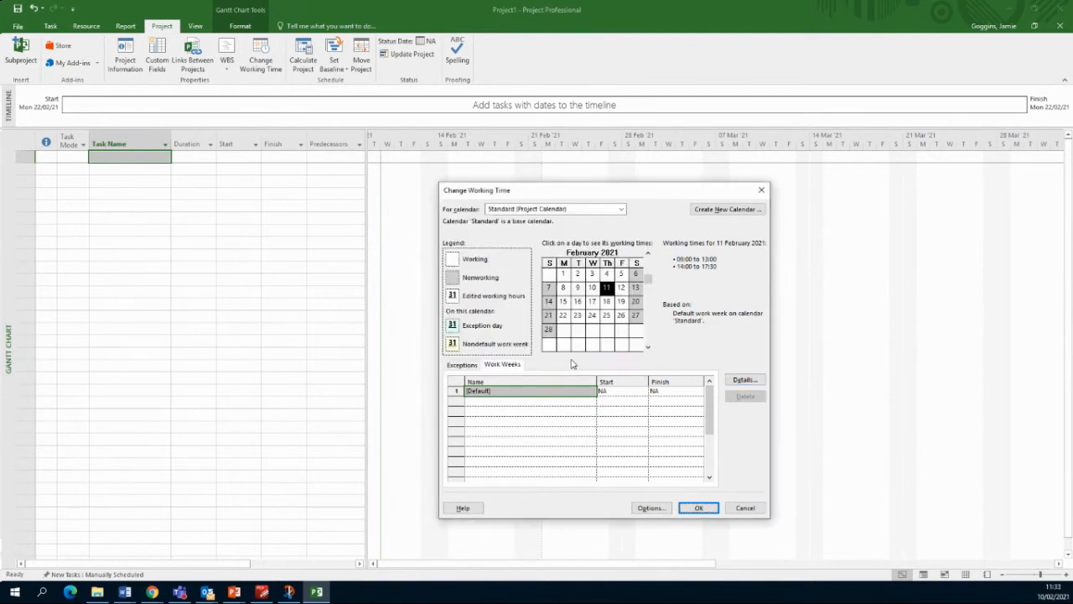
{"action": "left_click", "coordinate": [578, 292]}
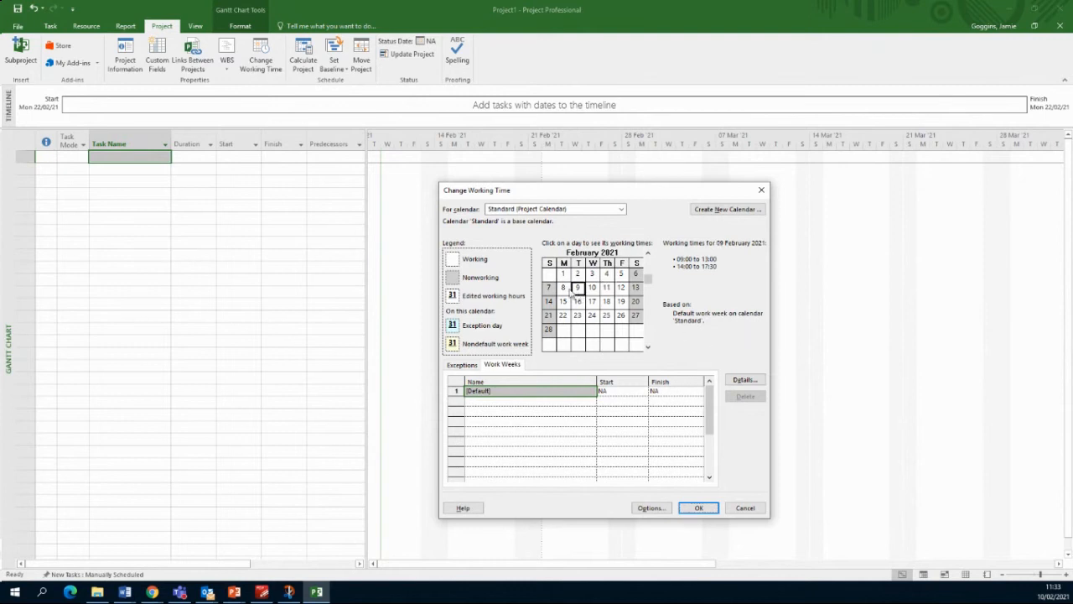
{"action": "left_click", "coordinate": [565, 289]}
{"action": "left_click", "coordinate": [611, 316]}
{"action": "left_click", "coordinate": [578, 315]}
{"action": "left_click", "coordinate": [564, 316]}
{"action": "left_click", "coordinate": [578, 288]}
{"action": "left_click", "coordinate": [622, 275]}
{"action": "left_click", "coordinate": [746, 381]}
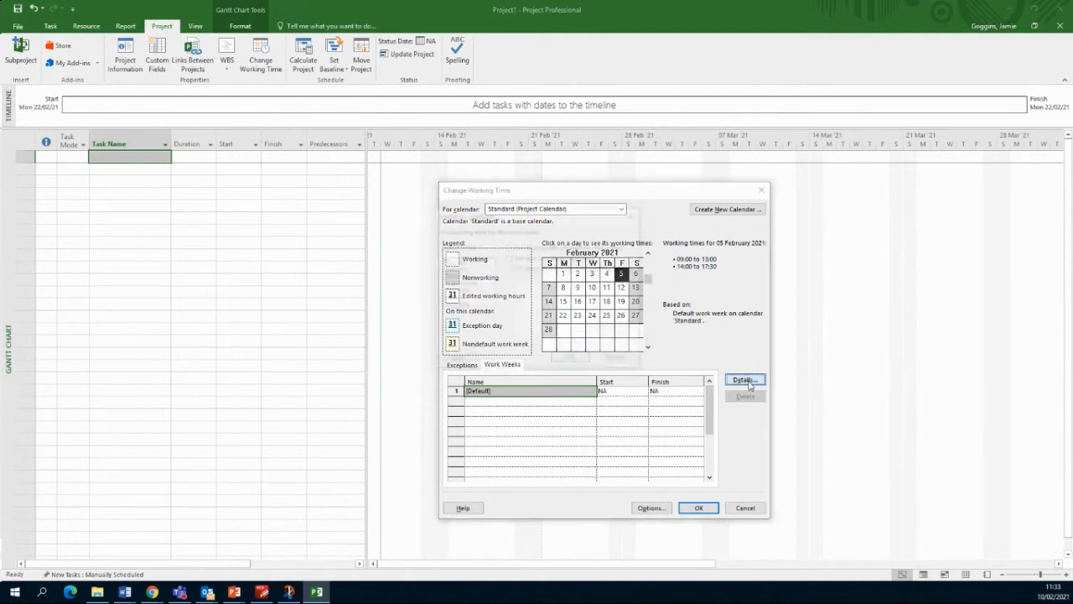
{"action": "left_click", "coordinate": [457, 298]}
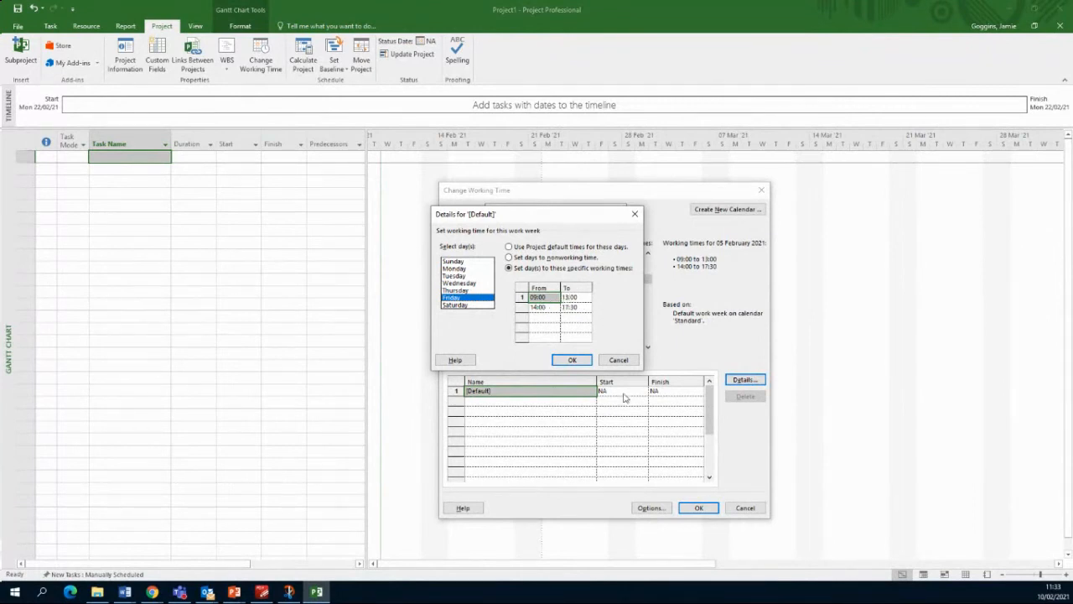
{"action": "left_click", "coordinate": [621, 362]}
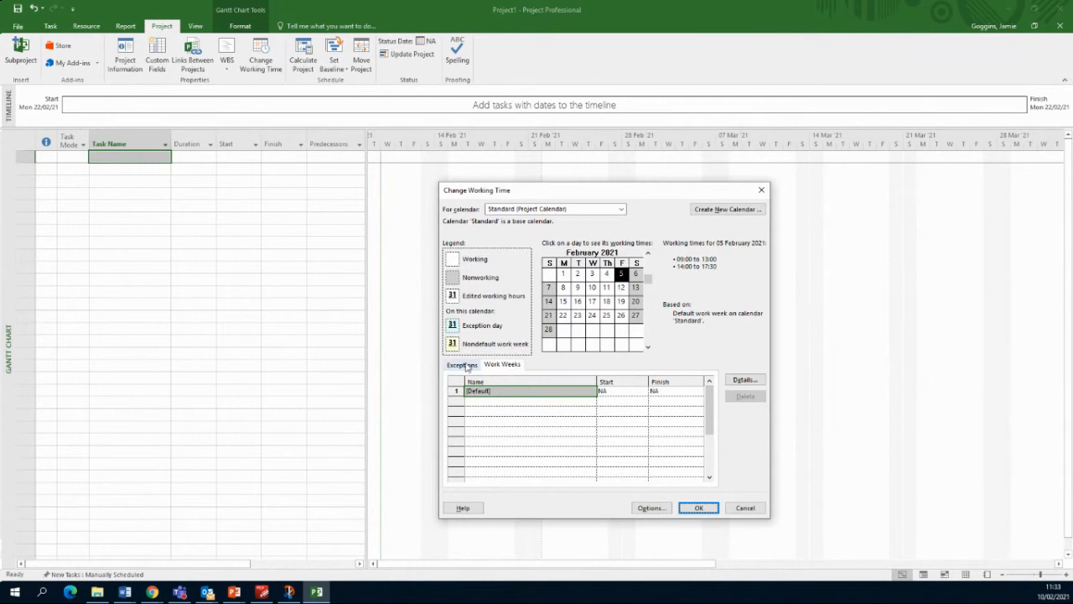
Step: Switch to the Exceptions list and select 17 March 2021 in the calendar
{"action": "left_click", "coordinate": [462, 365]}
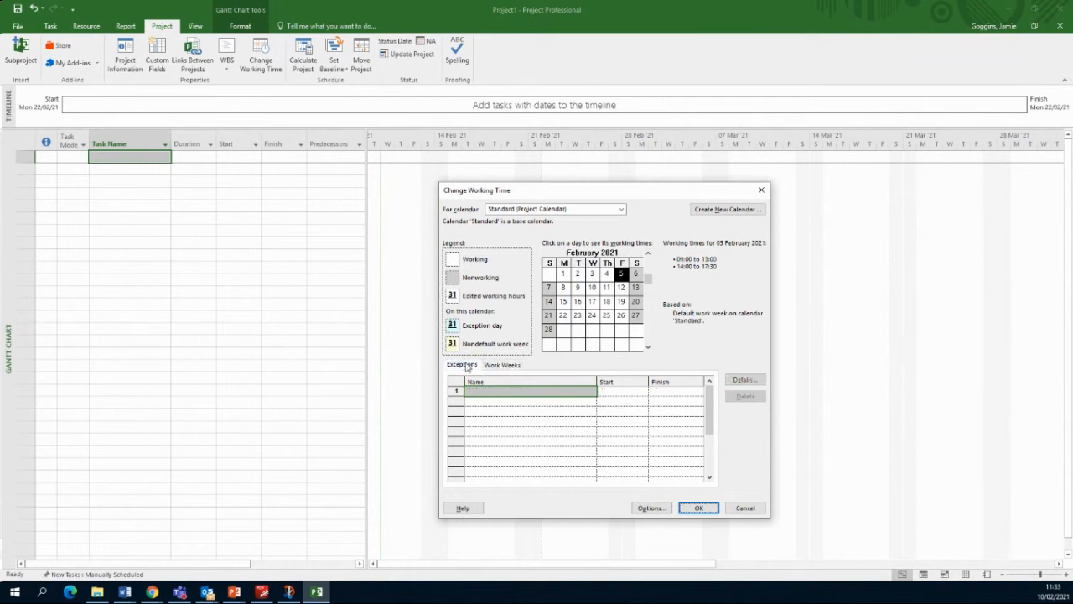
{"action": "left_click", "coordinate": [648, 348]}
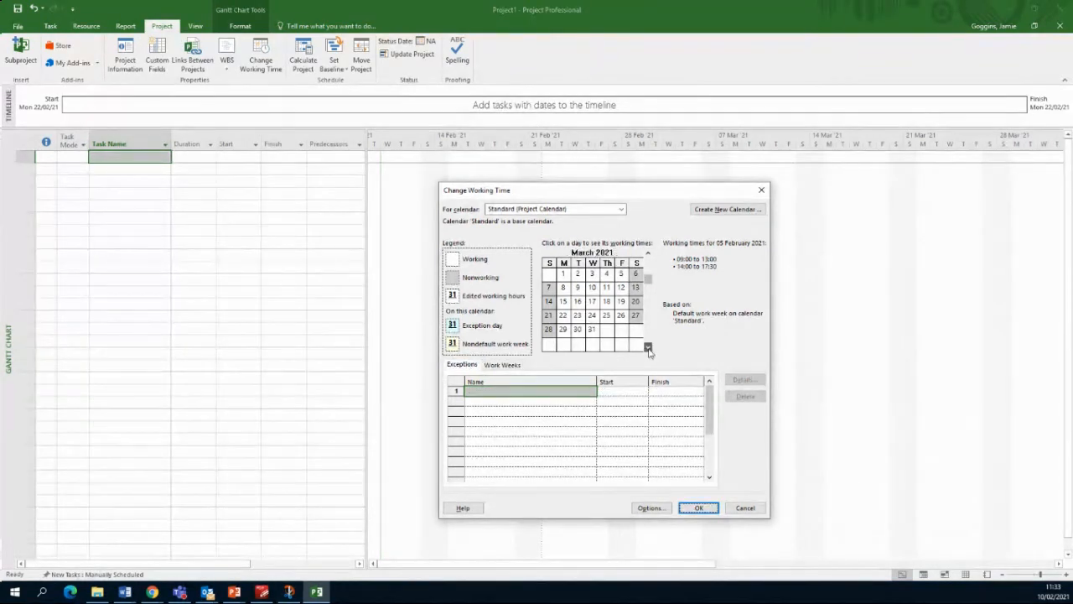
{"action": "left_click", "coordinate": [594, 304]}
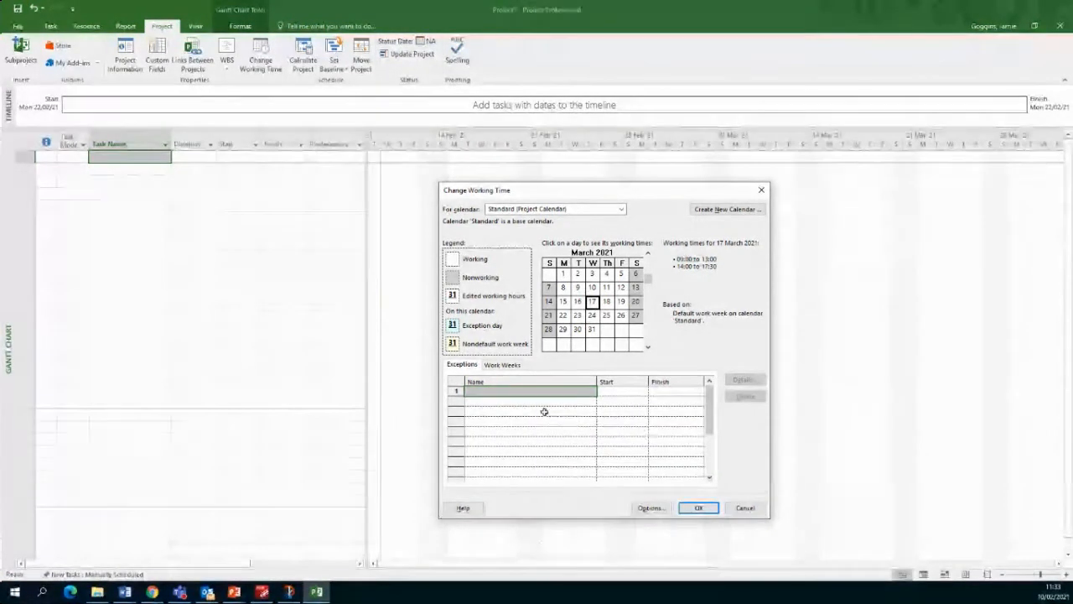
{"action": "left_click", "coordinate": [524, 391]}
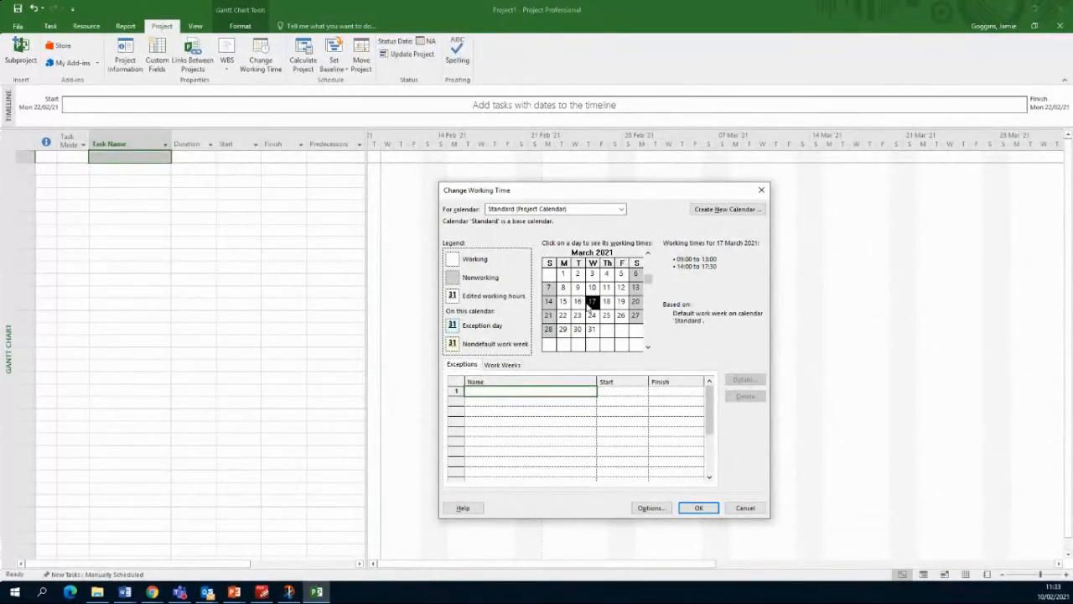
{"action": "left_click", "coordinate": [588, 305]}
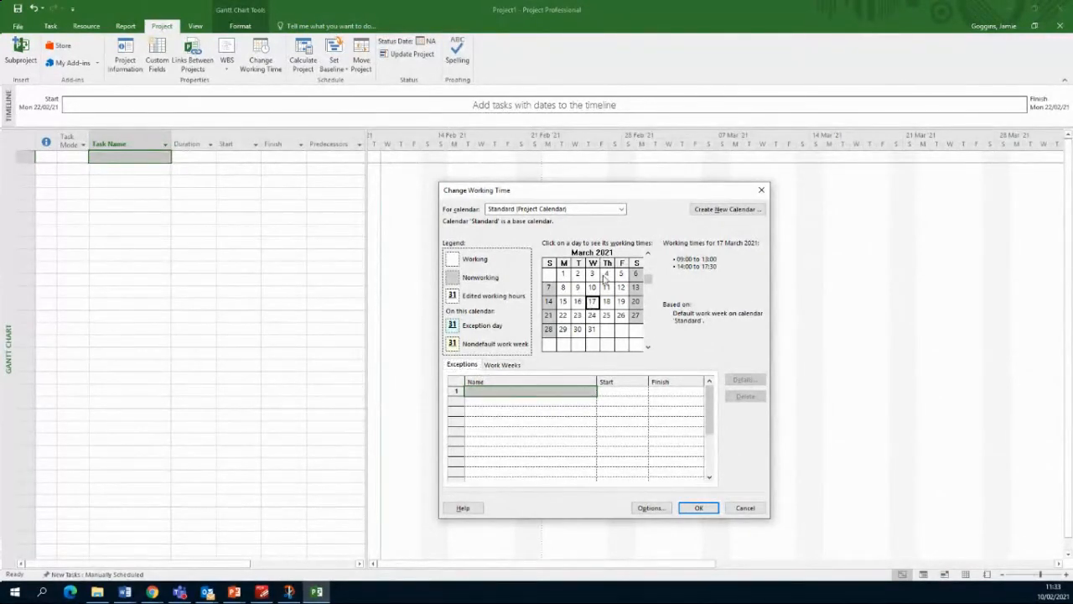
Step: Name the 17 March exception 'St Patrick's Day'
{"action": "left_click", "coordinate": [513, 390]}
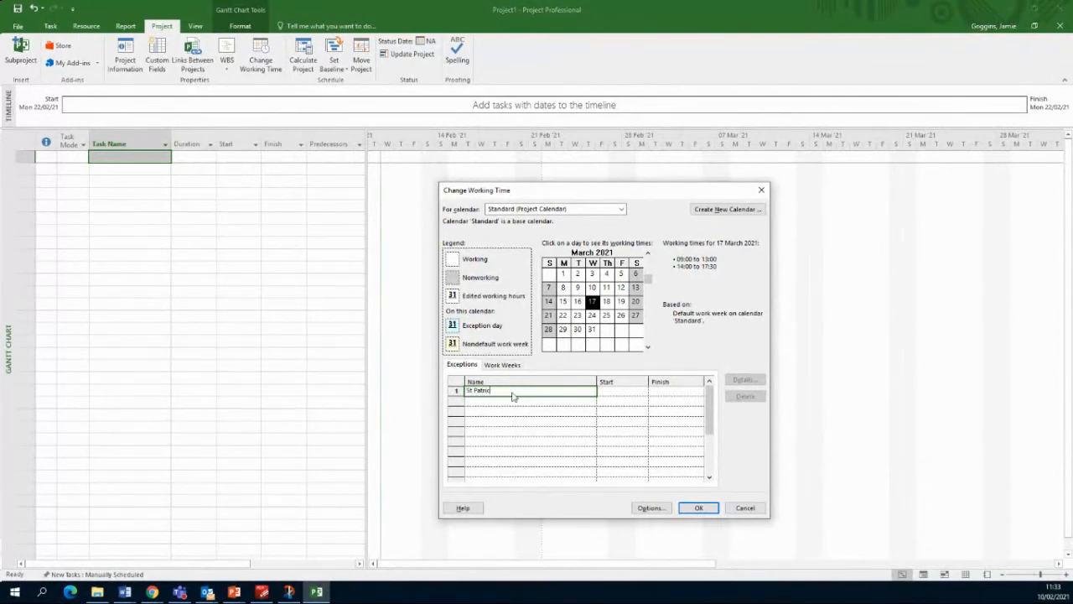
{"action": "type", "text": "St Patrick's Day"}
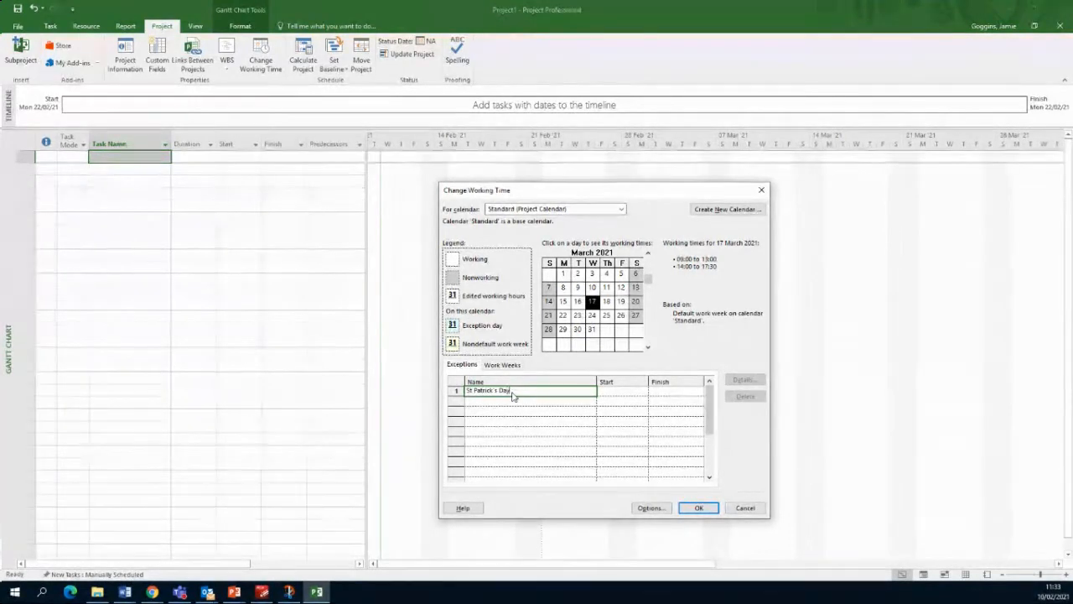
{"action": "key", "text": "Return"}
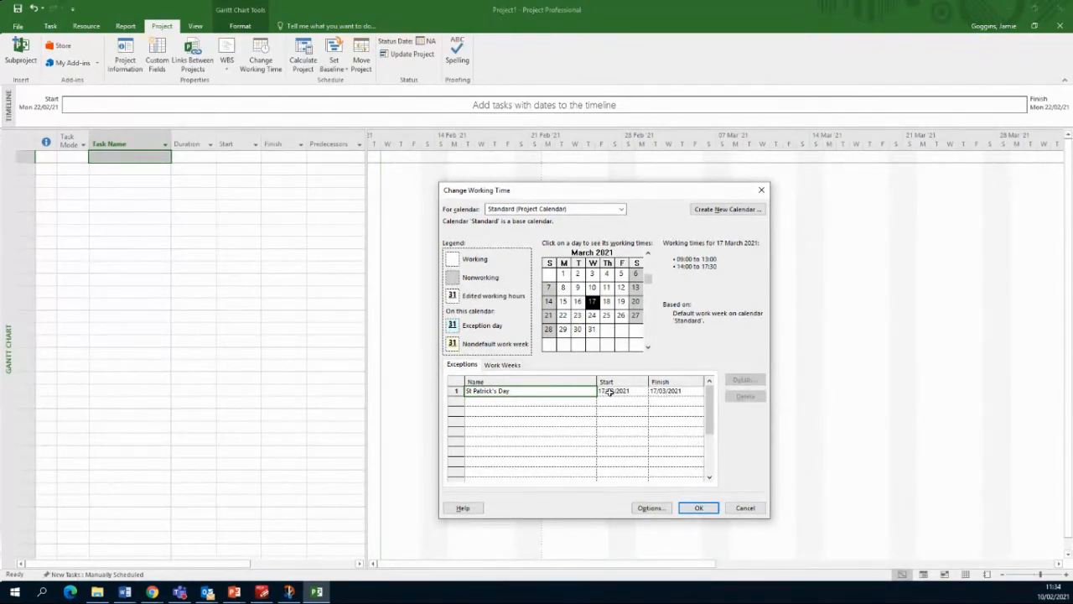
Step: Compare 17, 18 and 25 March on the calendar, then select the St Patrick's Day exception
{"action": "left_click", "coordinate": [606, 302]}
{"action": "left_click", "coordinate": [593, 302]}
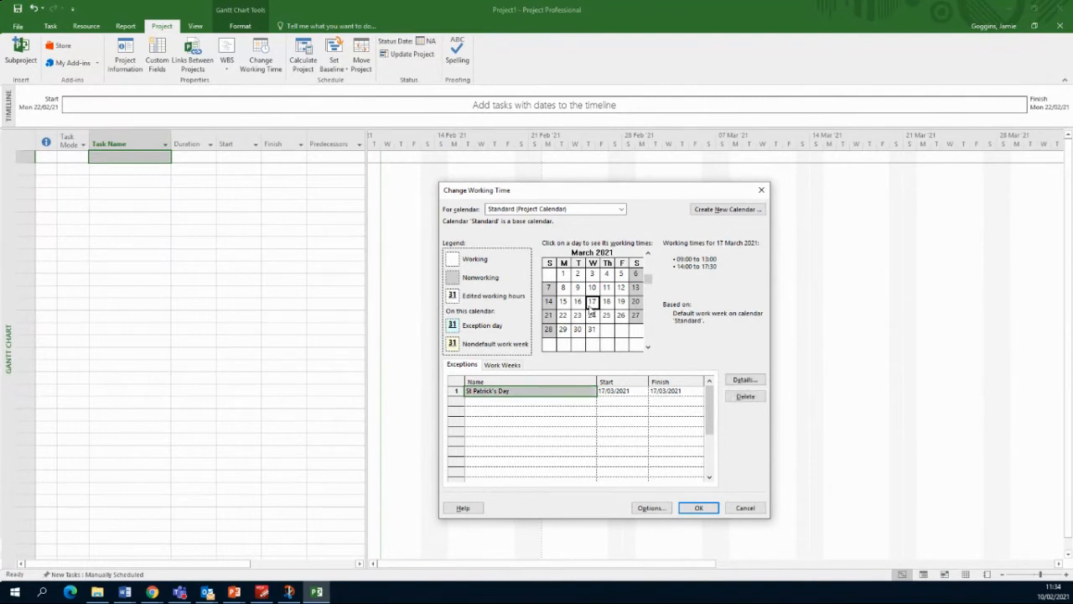
{"action": "left_click", "coordinate": [551, 403]}
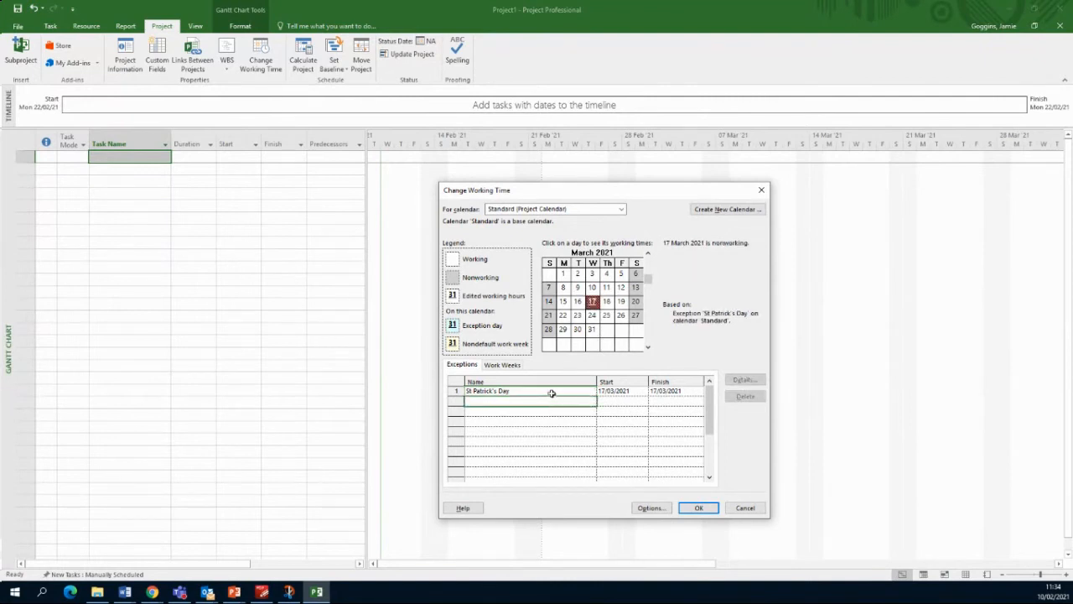
{"action": "left_click", "coordinate": [551, 391]}
{"action": "left_click", "coordinate": [608, 318]}
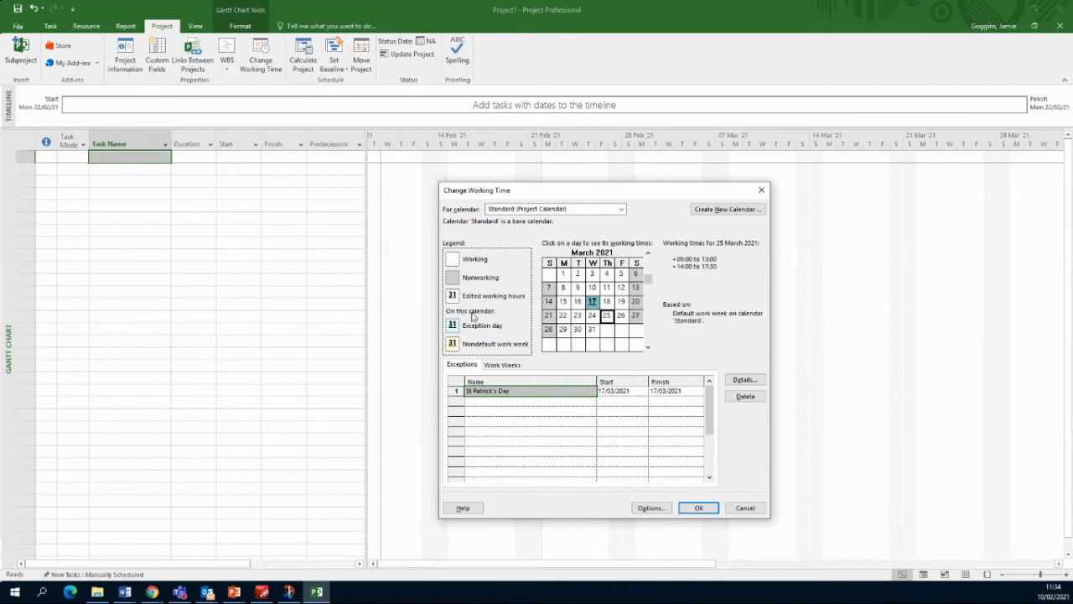
{"action": "left_click", "coordinate": [592, 300]}
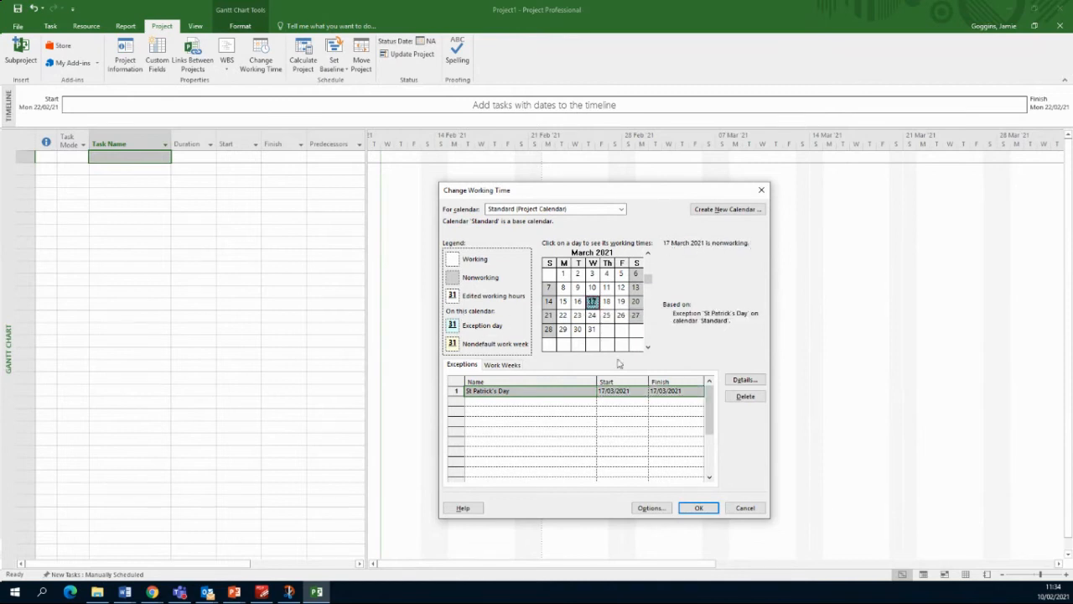
{"action": "left_click", "coordinate": [549, 421]}
{"action": "left_click", "coordinate": [542, 390]}
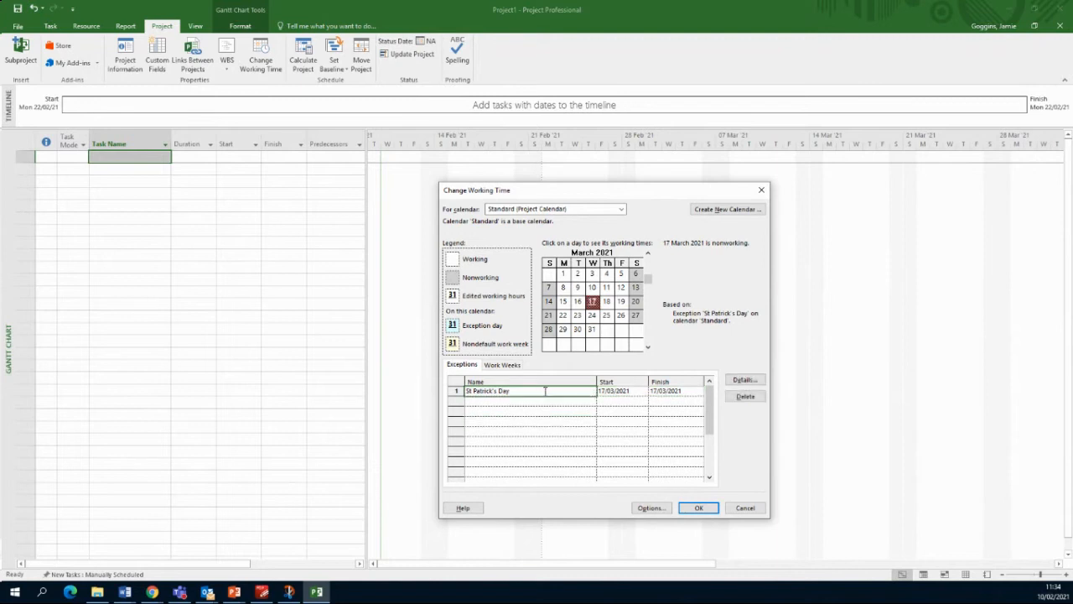
{"action": "left_click", "coordinate": [651, 508]}
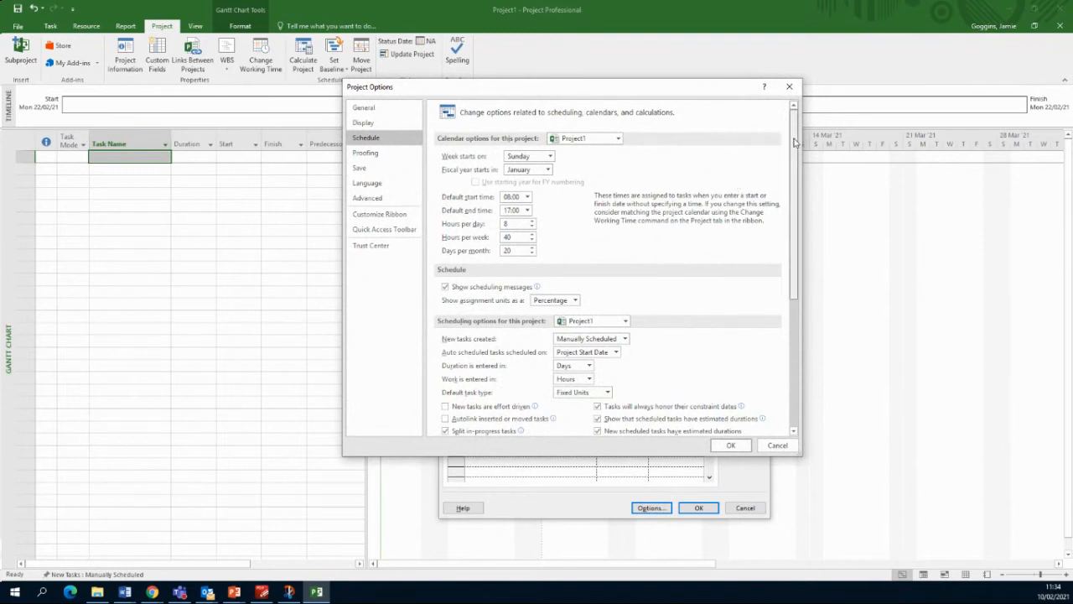
{"action": "mouse_move", "coordinate": [794, 153]}
{"action": "left_mouse_down"}
{"action": "mouse_move", "coordinate": [800, 284]}
{"action": "mouse_move", "coordinate": [804, 161]}
{"action": "left_mouse_up"}
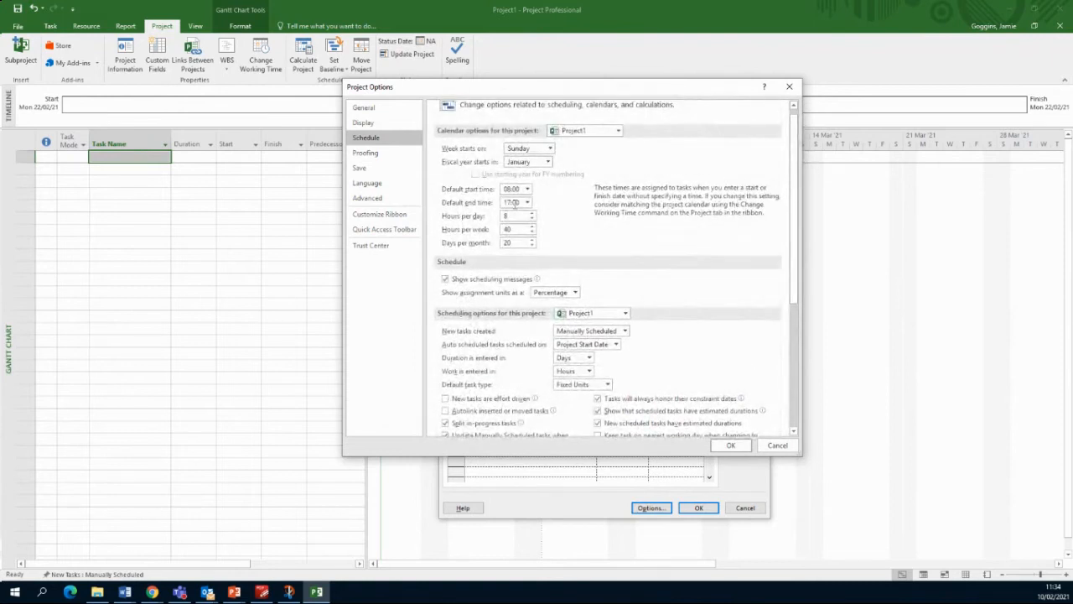
{"action": "left_click", "coordinate": [789, 86]}
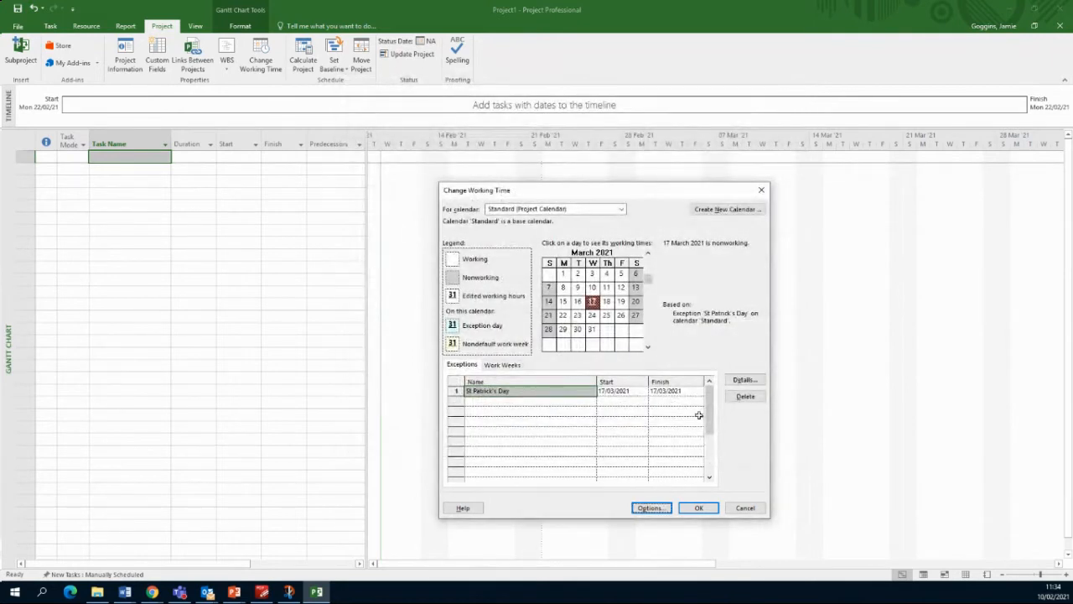
{"action": "left_click", "coordinate": [745, 381]}
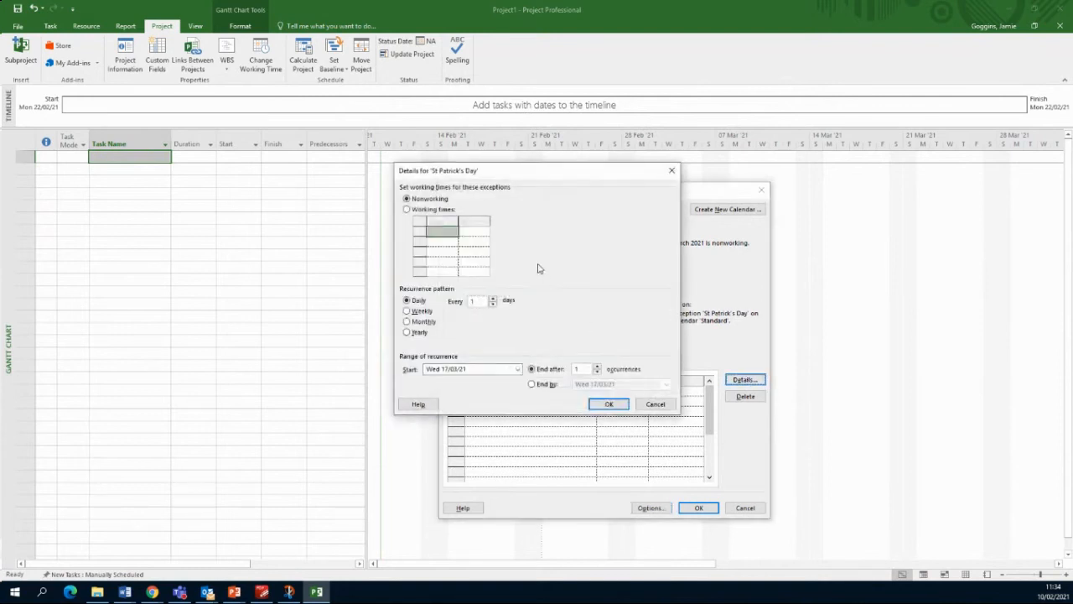
{"action": "left_click", "coordinate": [490, 163]}
{"action": "left_click", "coordinate": [672, 171]}
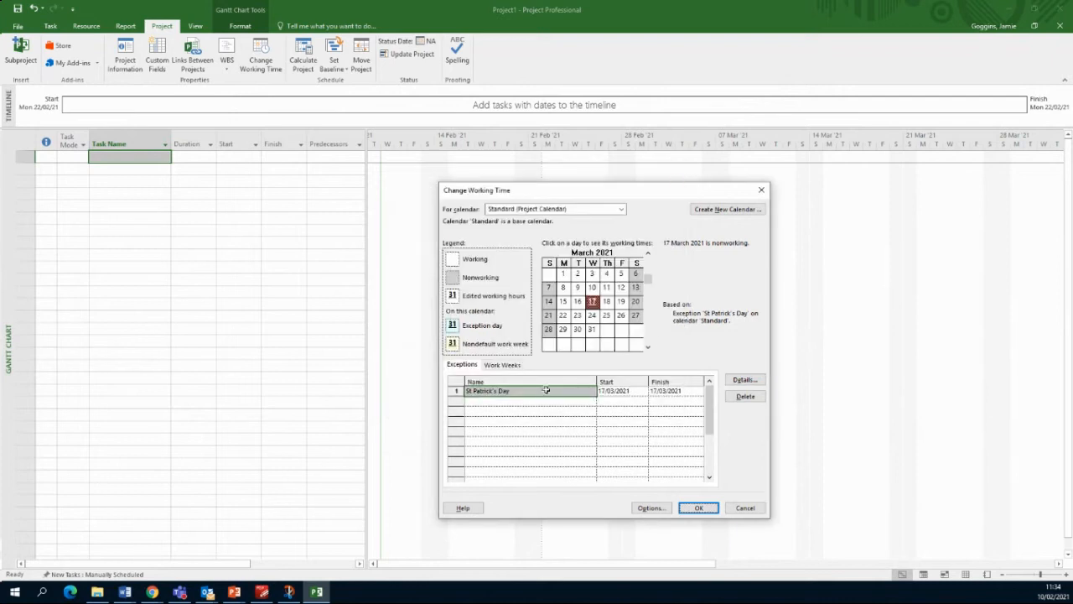
{"action": "left_click", "coordinate": [503, 364]}
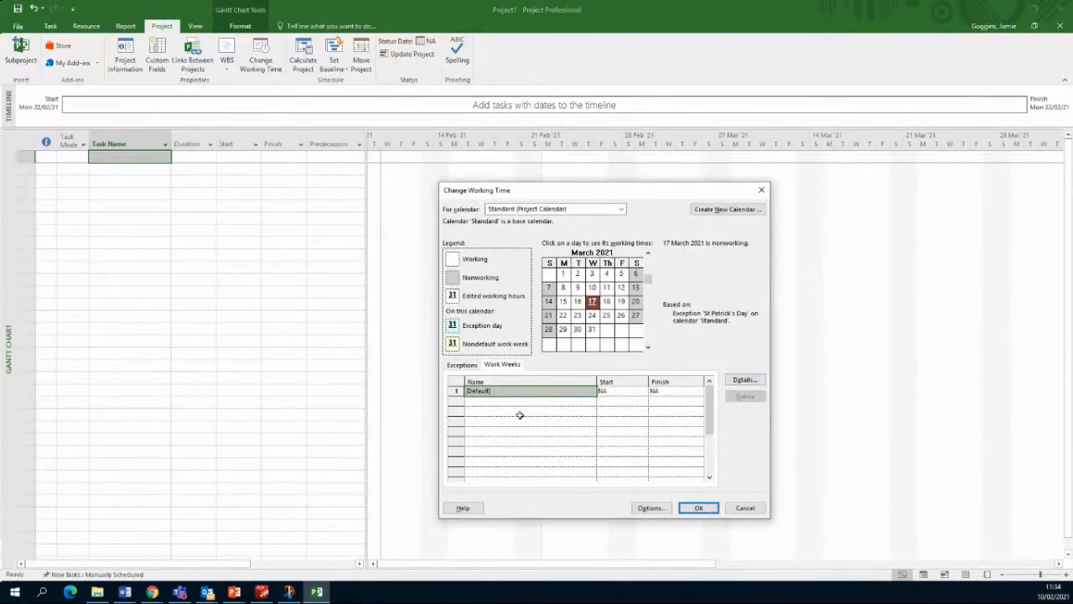
{"action": "left_click", "coordinate": [537, 390]}
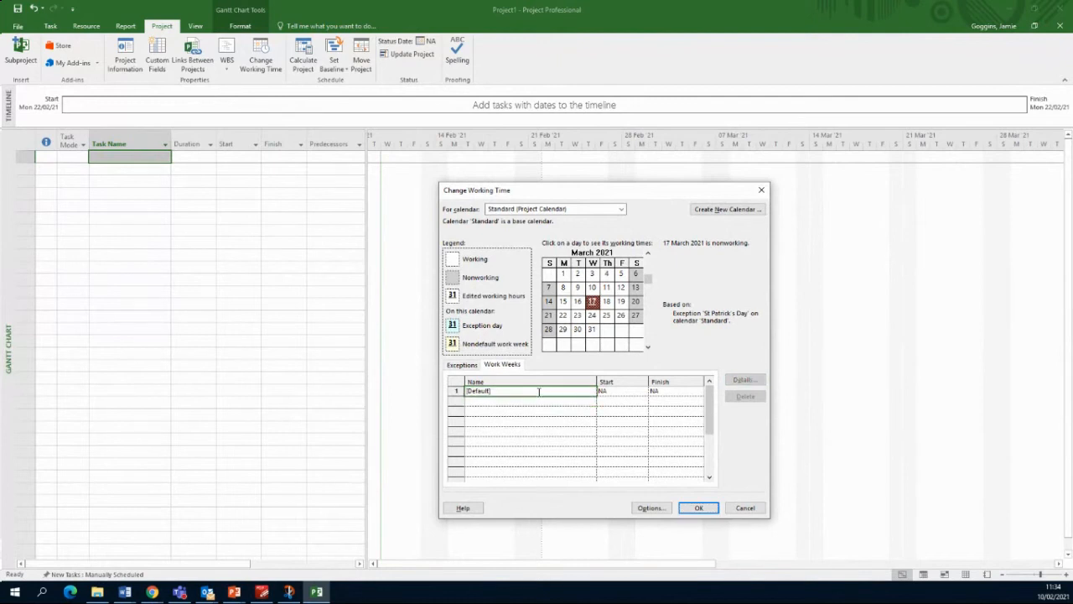
{"action": "left_click", "coordinate": [744, 379]}
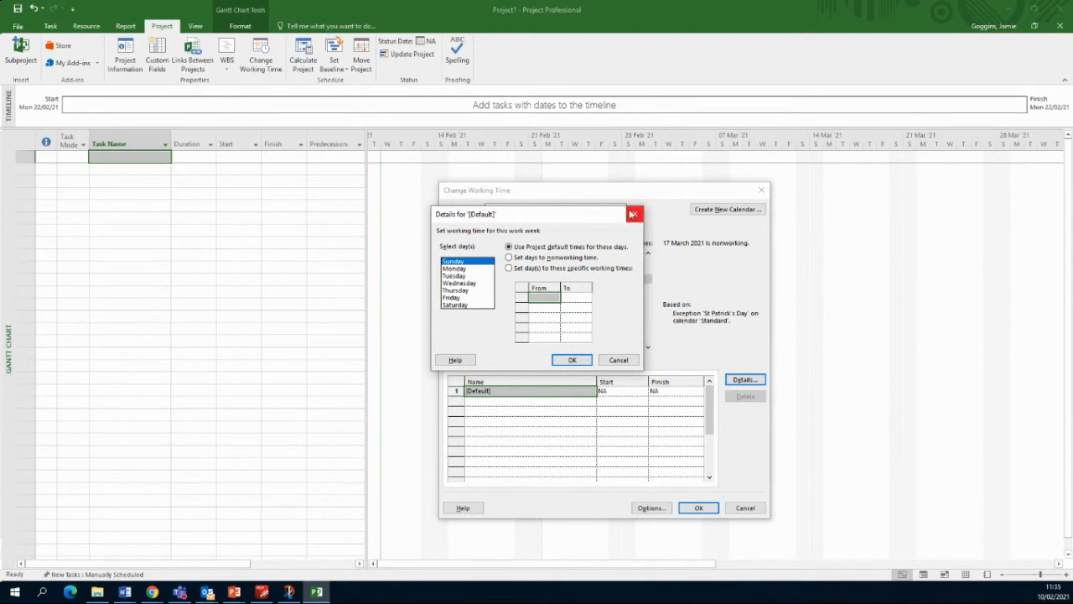
{"action": "left_click", "coordinate": [634, 214]}
{"action": "left_click", "coordinate": [462, 364]}
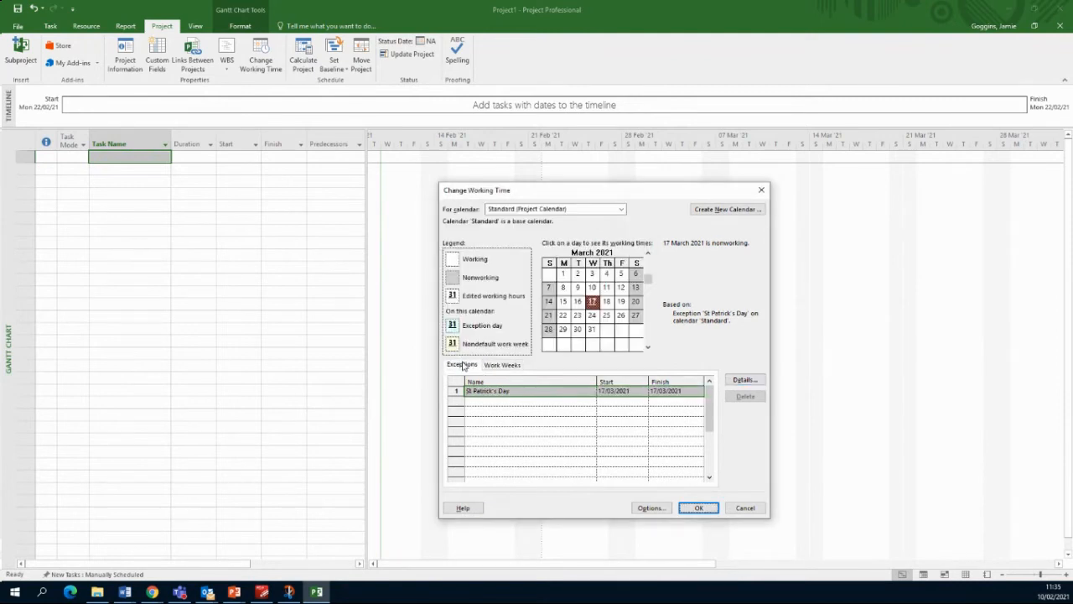
{"action": "left_click", "coordinate": [540, 424]}
{"action": "left_click", "coordinate": [532, 392]}
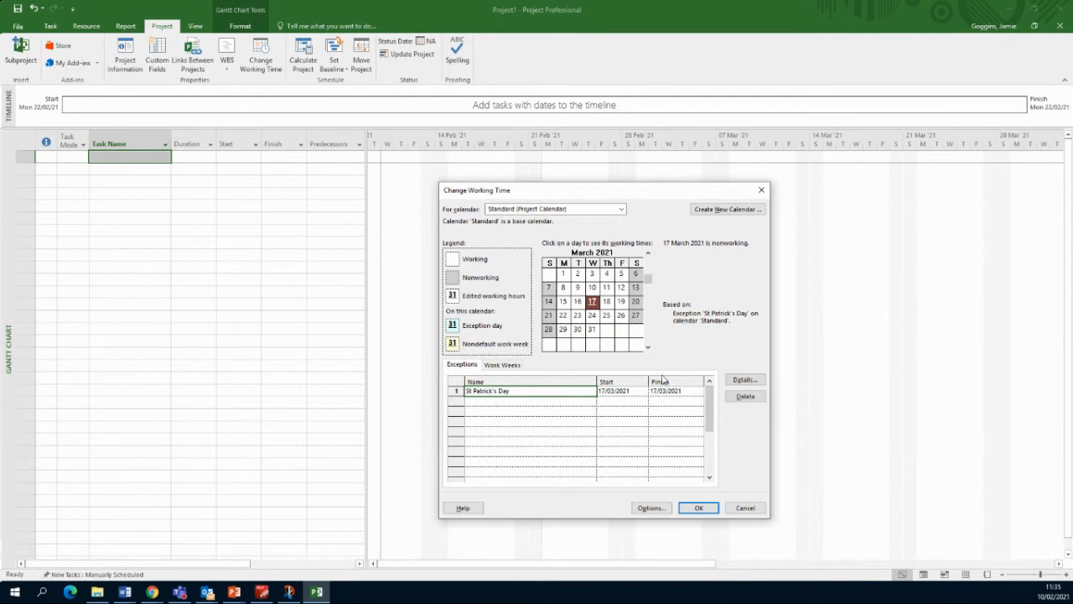
Step: Make St Patrick's Day recur yearly for 3 occurrences, 17/03/2021 to 17/03/2023
{"action": "left_click", "coordinate": [744, 379]}
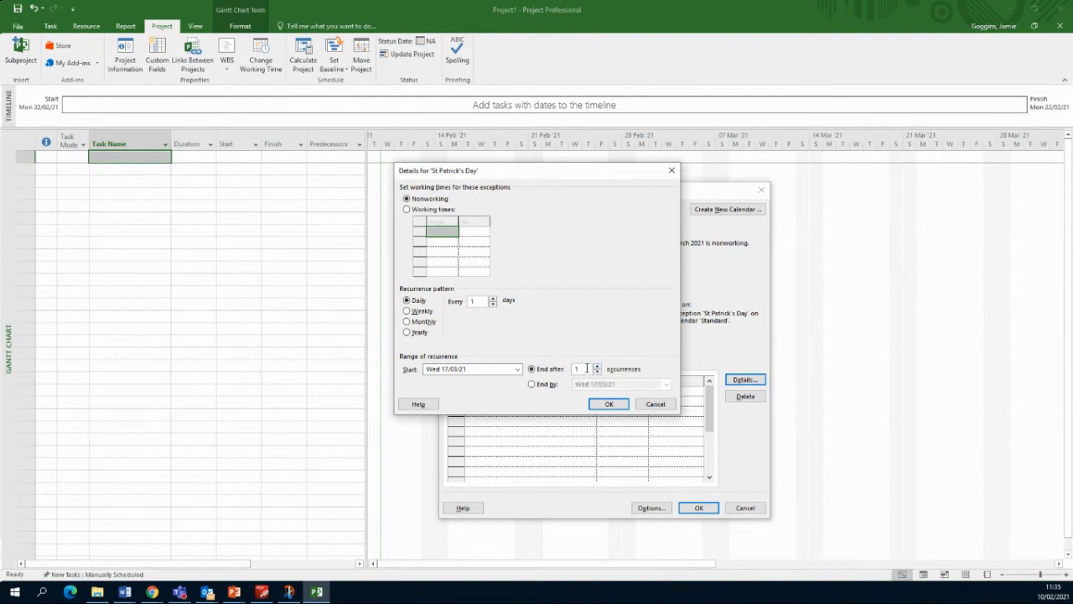
{"action": "left_click_drag", "start_coordinate": [582, 369], "coordinate": [570, 370]}
{"action": "left_click", "coordinate": [596, 368]}
{"action": "left_click", "coordinate": [598, 373]}
{"action": "left_click", "coordinate": [417, 333]}
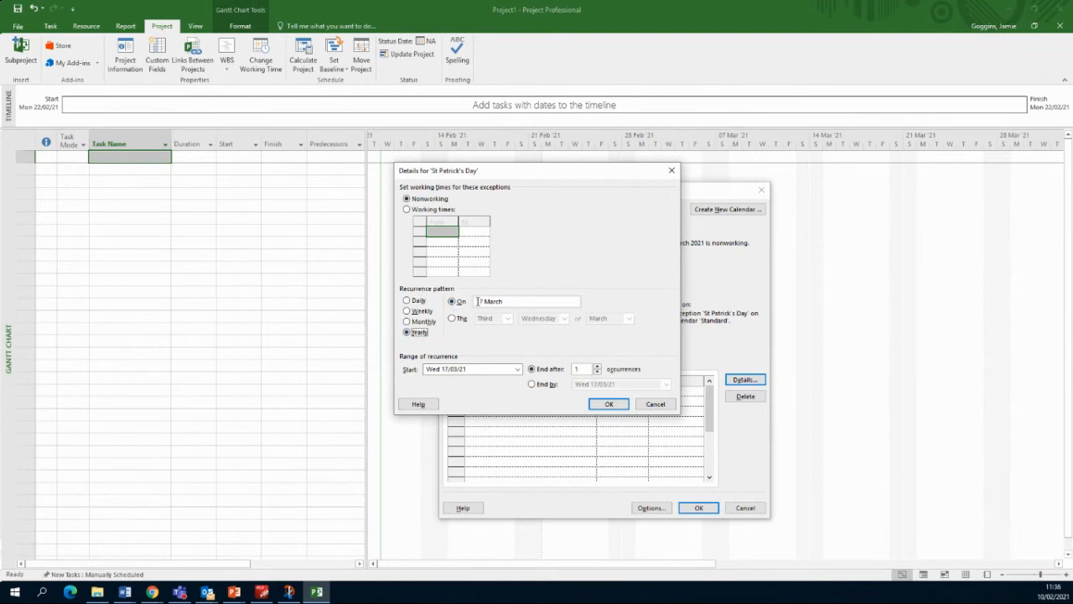
{"action": "left_click", "coordinate": [597, 368]}
{"action": "left_click", "coordinate": [598, 367]}
{"action": "left_click", "coordinate": [598, 372]}
{"action": "left_click", "coordinate": [598, 372]}
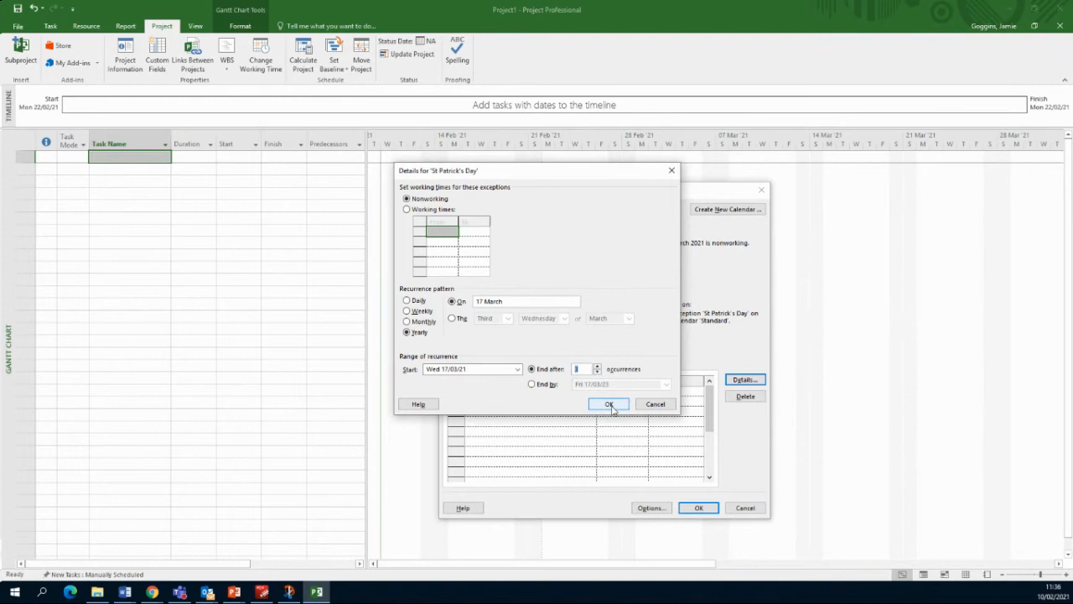
{"action": "left_click", "coordinate": [610, 405]}
Step: Add a second exception named 'Easter Monday' below St Patrick's Day
{"action": "left_click", "coordinate": [569, 403]}
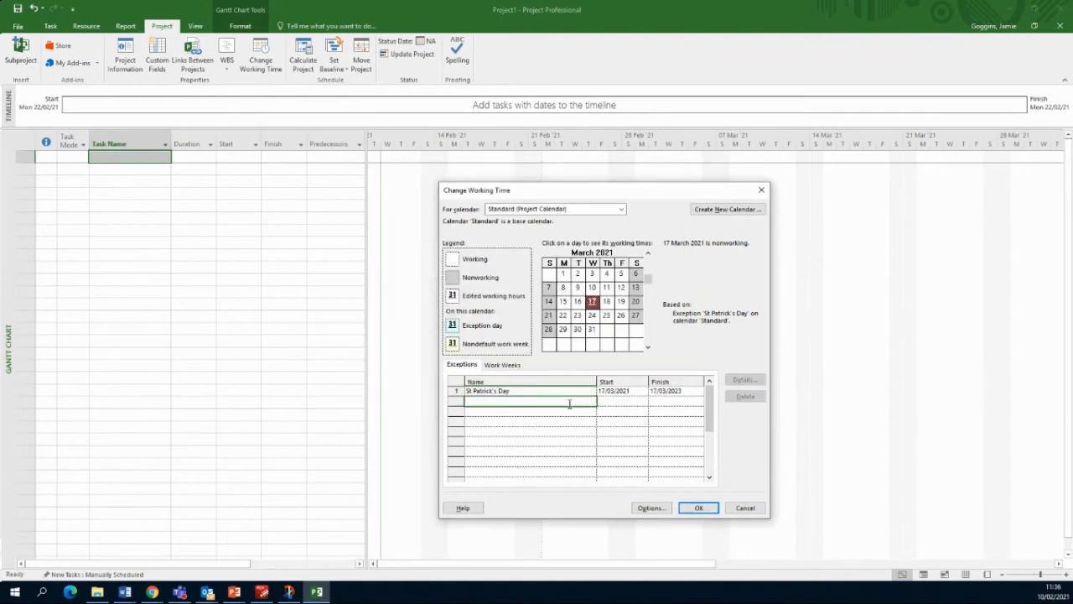
{"action": "left_click", "coordinate": [648, 346]}
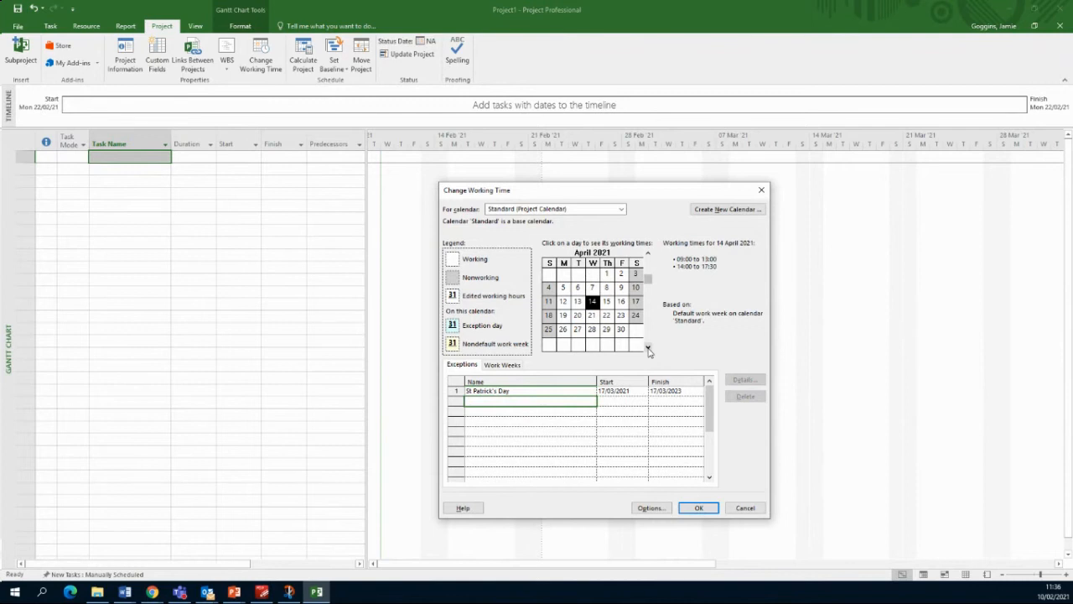
{"action": "left_click", "coordinate": [535, 440]}
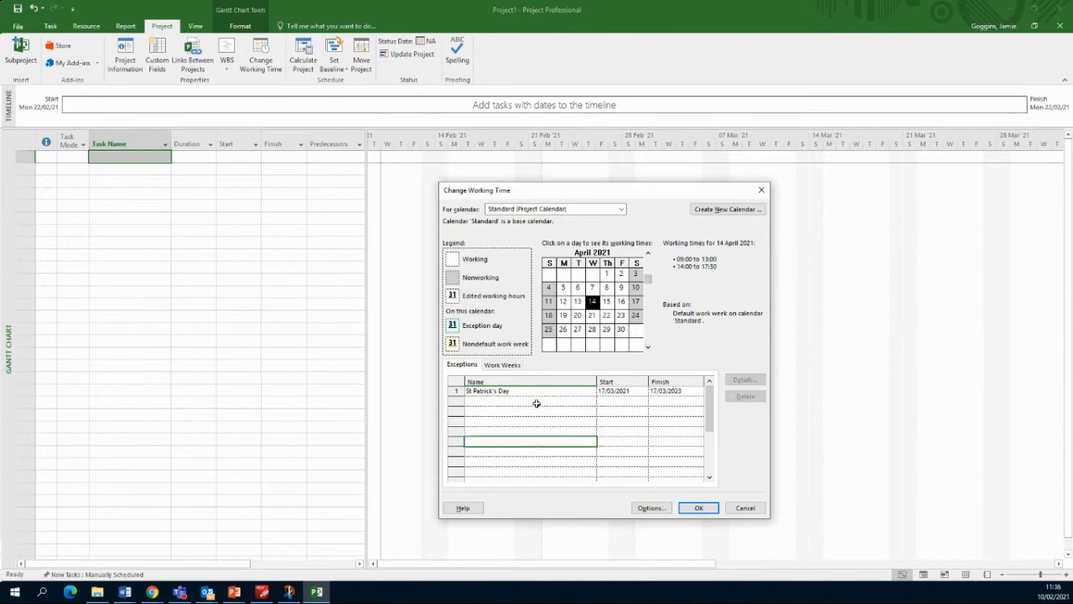
{"action": "left_click", "coordinate": [537, 401]}
{"action": "type", "text": "East"}
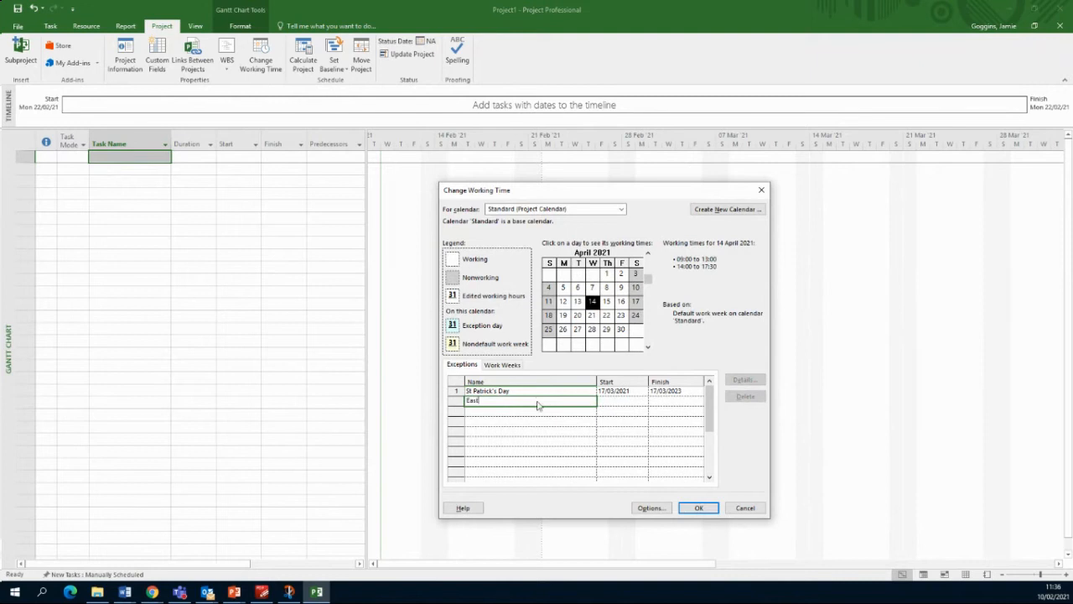
{"action": "type", "text": "er Monday"}
{"action": "left_click", "coordinate": [648, 254]}
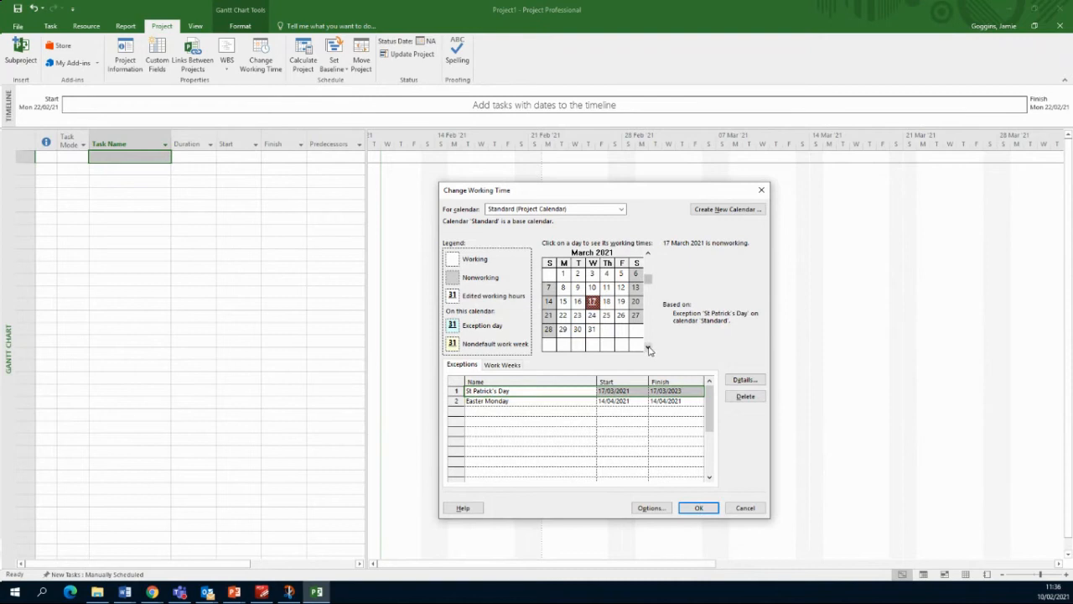
Step: Locate 5 April 2021 on the calendar and select Easter Monday's start date for replacement
{"action": "left_click", "coordinate": [648, 348]}
{"action": "left_click", "coordinate": [564, 289]}
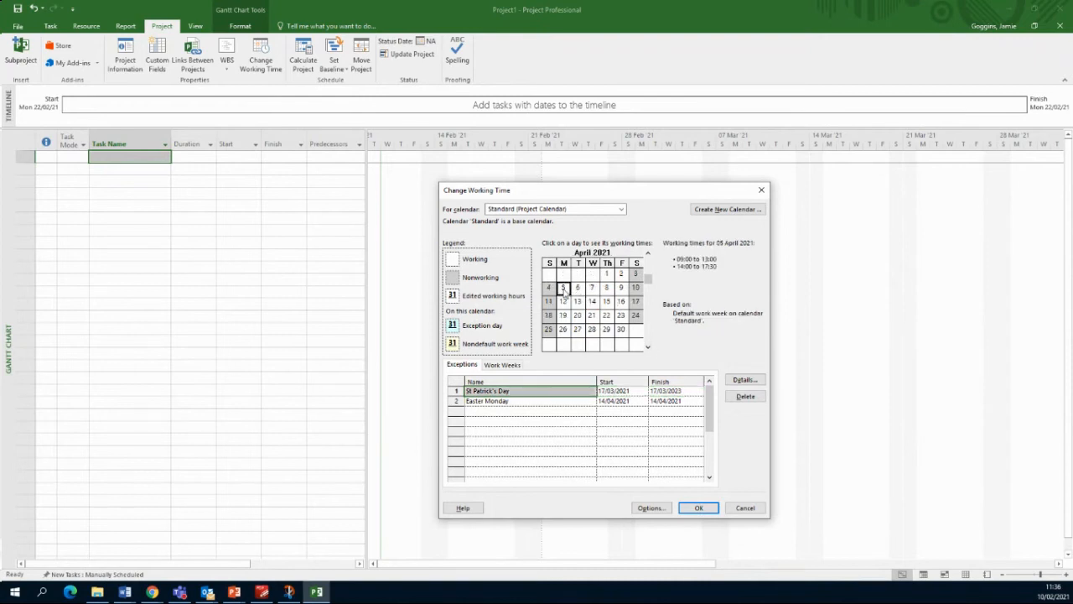
{"action": "left_click", "coordinate": [624, 400]}
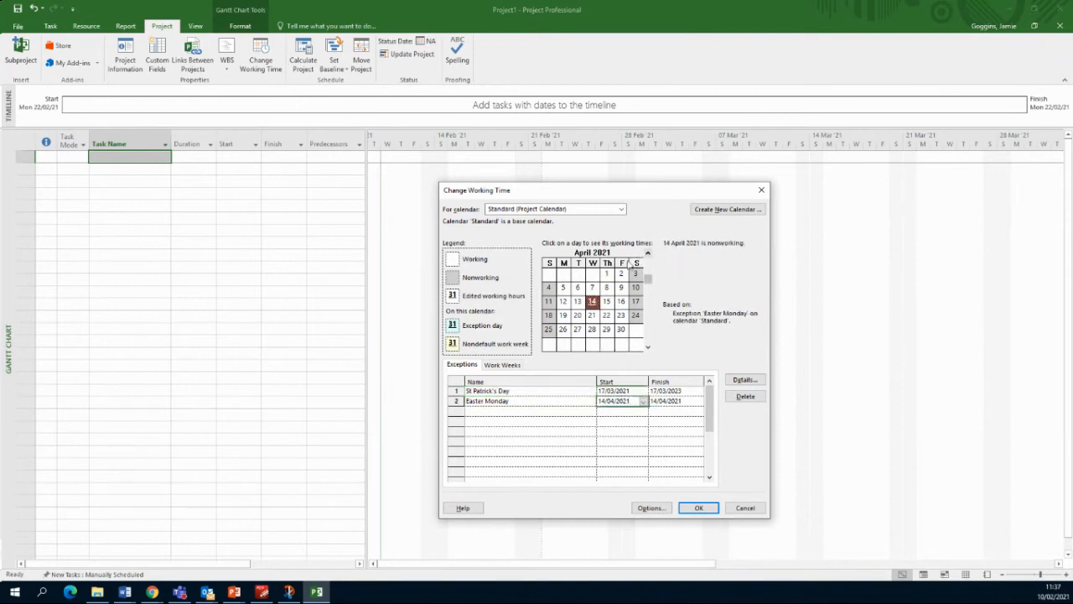
{"action": "left_click", "coordinate": [563, 288]}
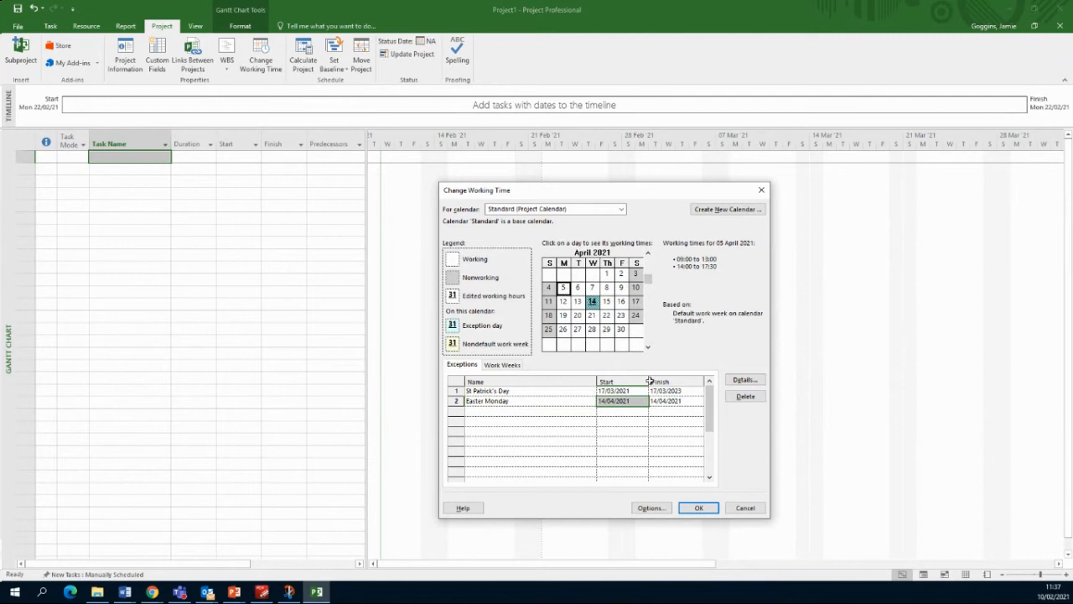
{"action": "left_click", "coordinate": [643, 405]}
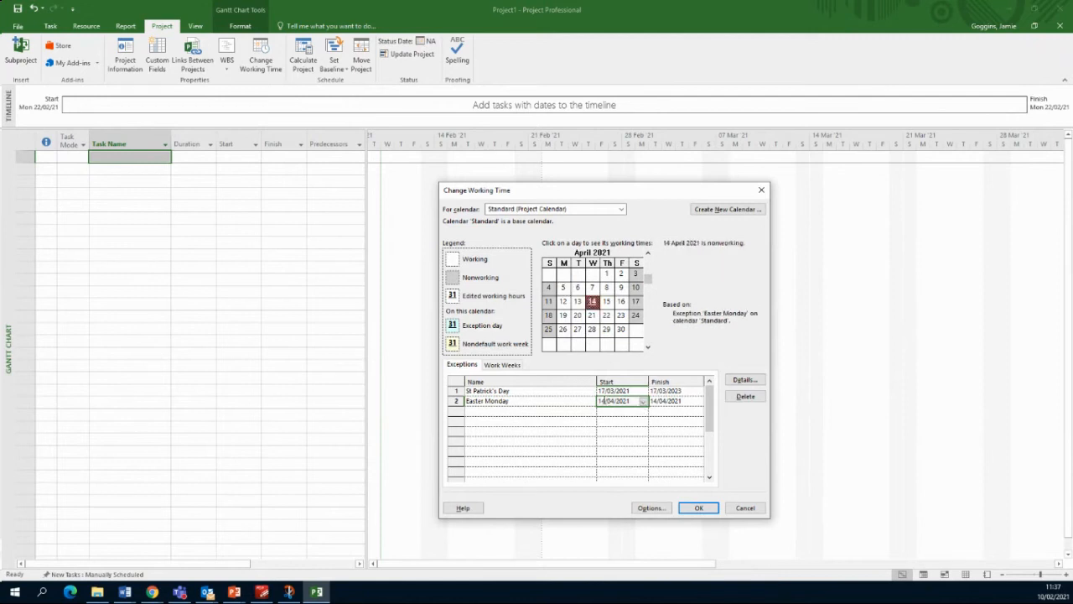
{"action": "left_click_drag", "start_coordinate": [601, 401], "coordinate": [644, 402]}
Step: Set Easter Monday's start and finish dates both to 5/04/2021
{"action": "type", "text": "5/04/2021"}
{"action": "left_click", "coordinate": [673, 401]}
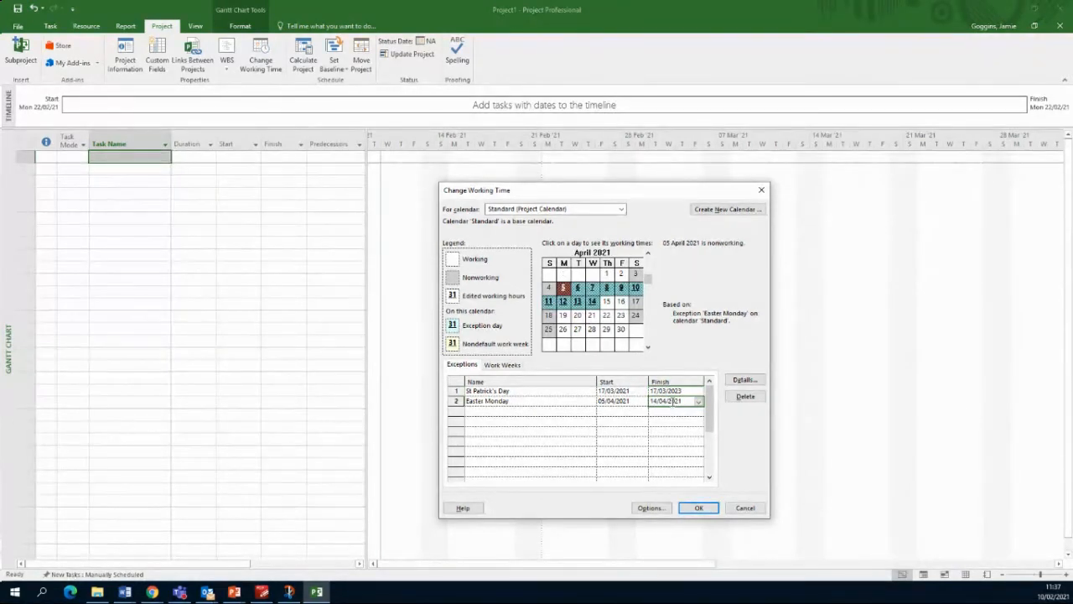
{"action": "type", "text": "5/04/2021"}
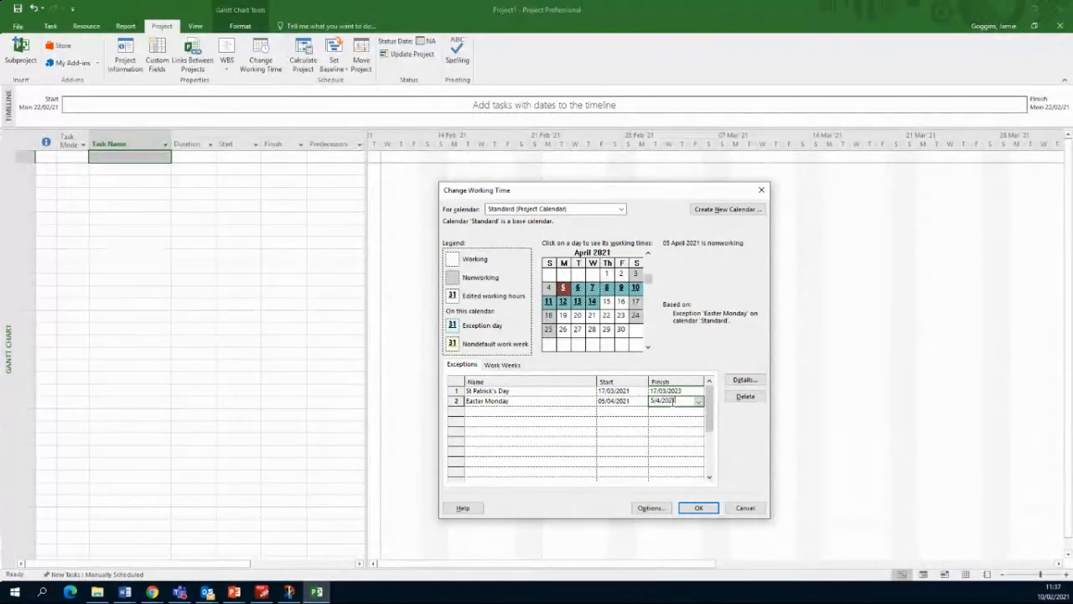
{"action": "key", "text": "Return"}
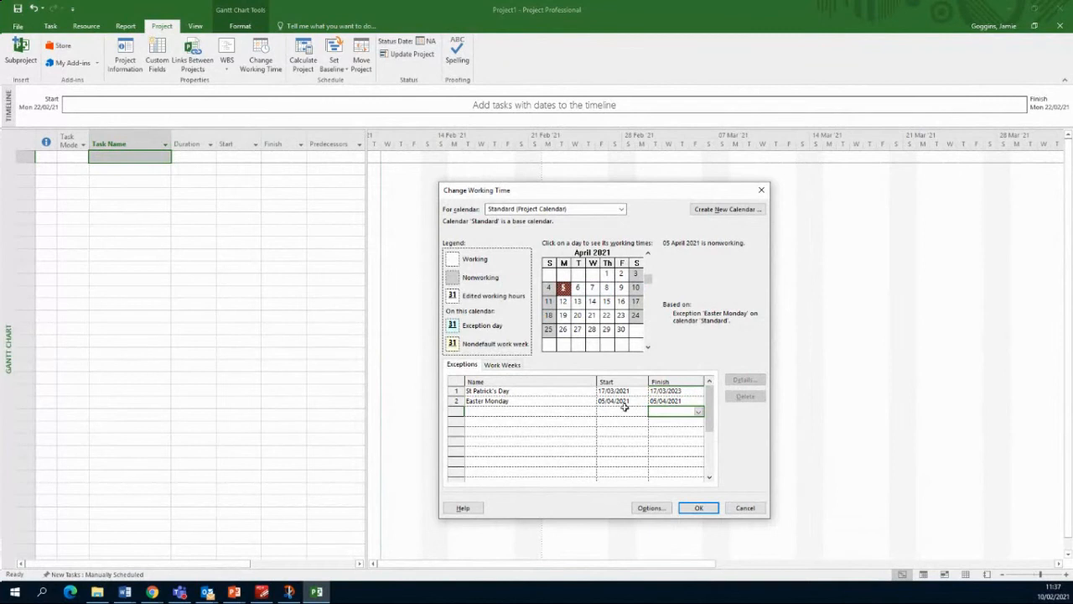
Step: Rename the exception to 'Easter Monday 2021'
{"action": "left_click", "coordinate": [558, 414]}
{"action": "left_click", "coordinate": [519, 400]}
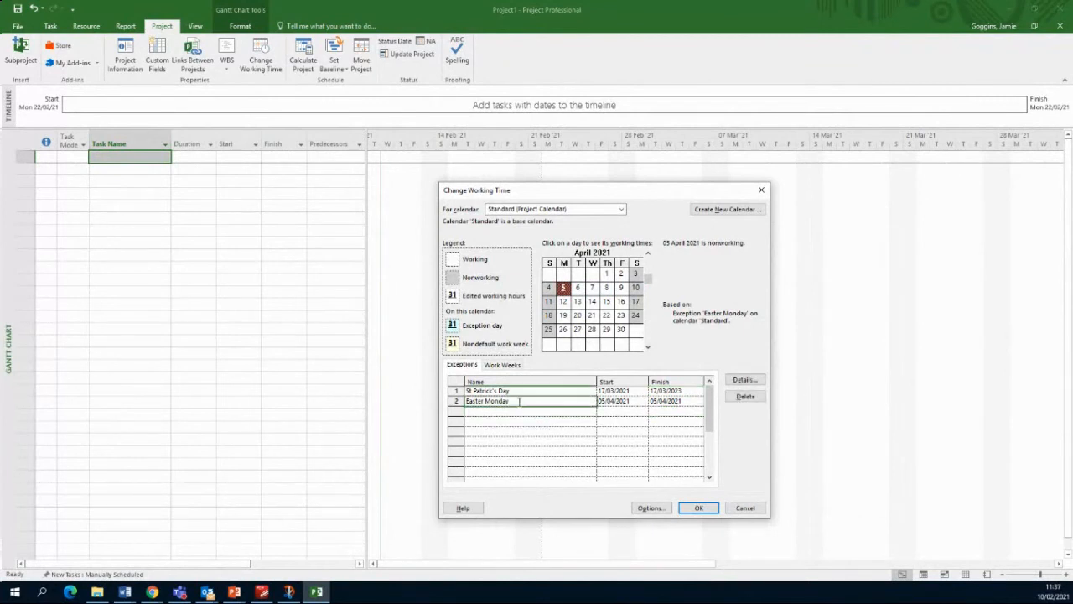
{"action": "left_click", "coordinate": [520, 401]}
{"action": "type", "text": "2021"}
{"action": "left_click", "coordinate": [554, 414]}
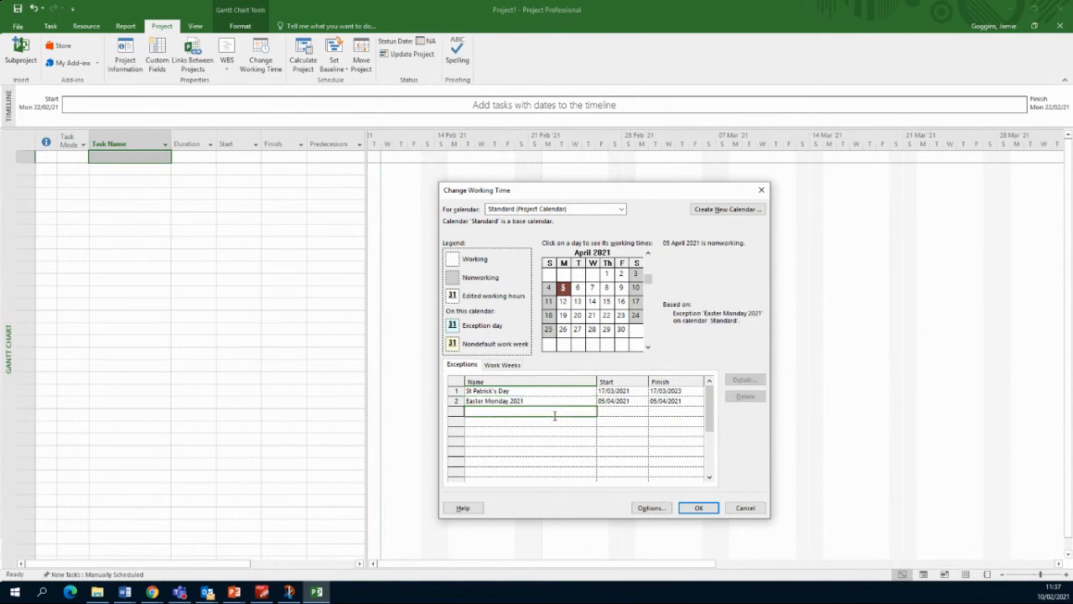
{"action": "left_click", "coordinate": [647, 346]}
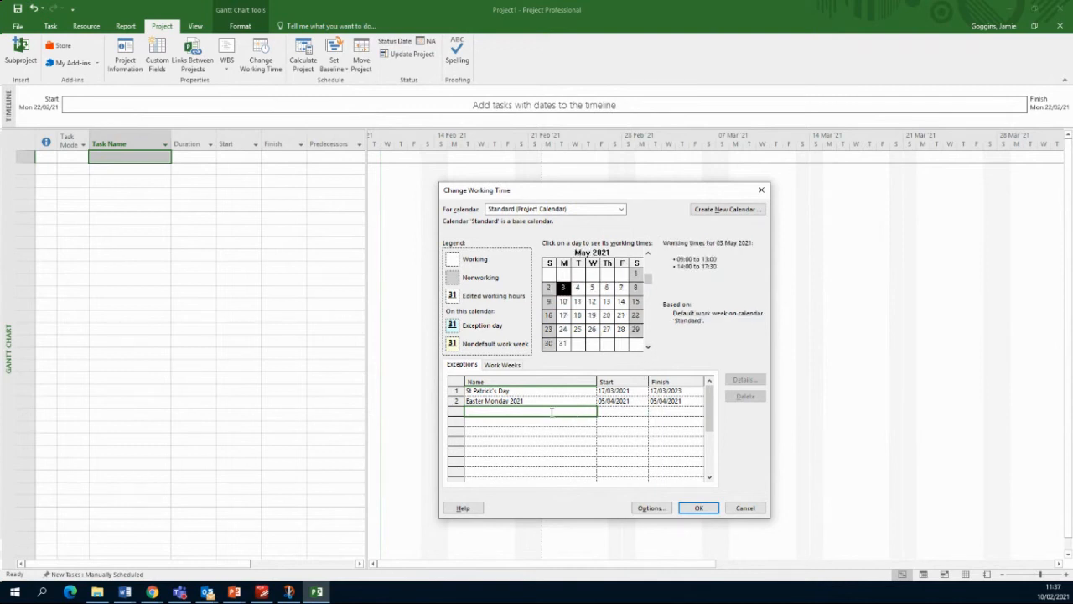
Step: Add a 'May Day' exception recurring yearly on the first Monday of May for 4 occurrences
{"action": "type", "text": "May Day"}
{"action": "key", "text": "Return"}
{"action": "left_click", "coordinate": [618, 410]}
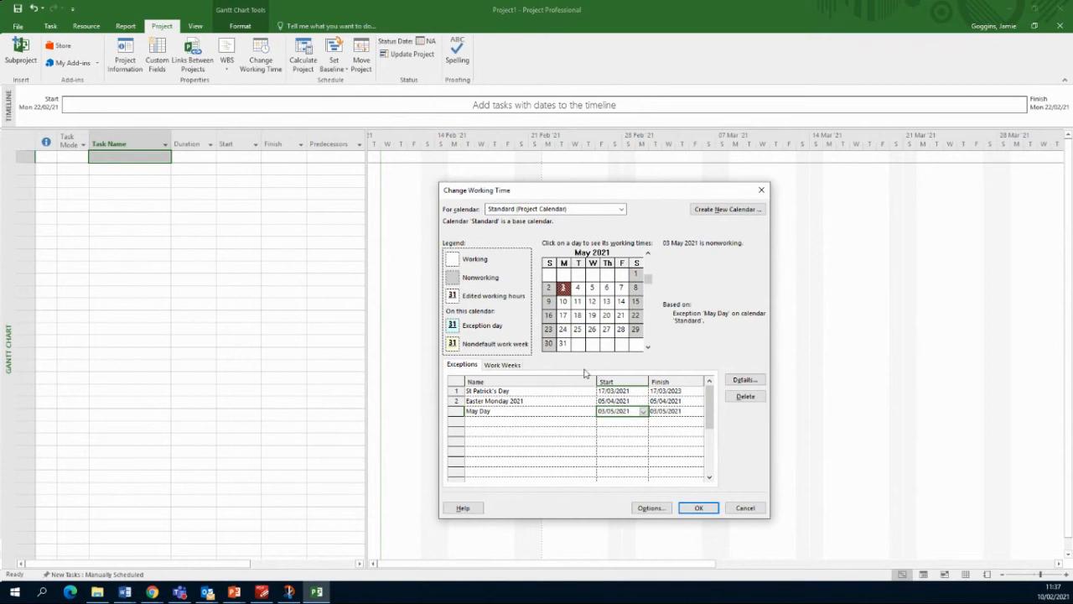
{"action": "left_click", "coordinate": [754, 382]}
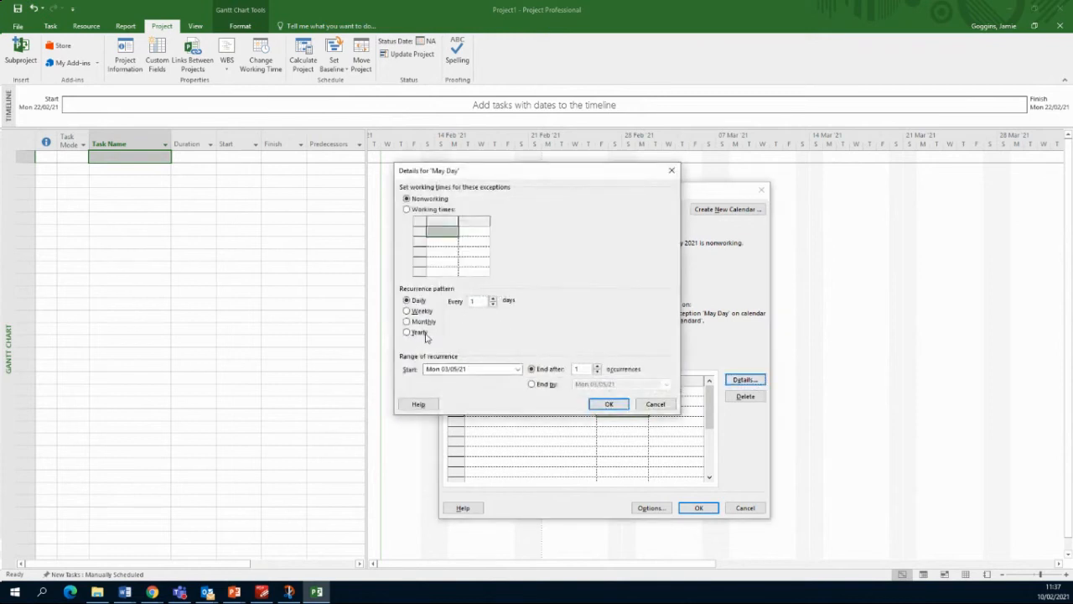
{"action": "left_click", "coordinate": [418, 332]}
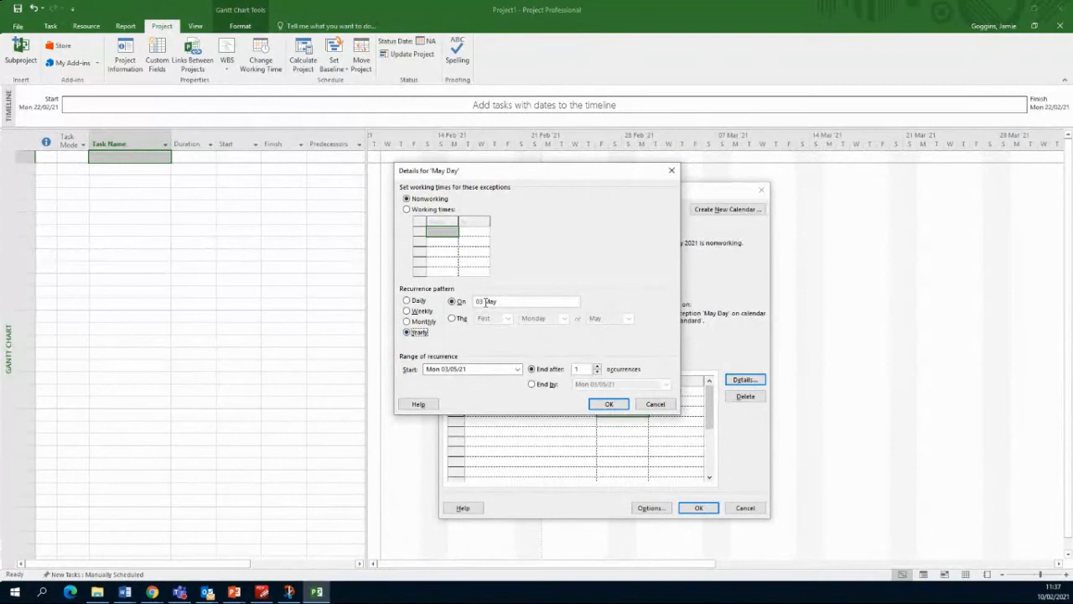
{"action": "left_click", "coordinate": [454, 318]}
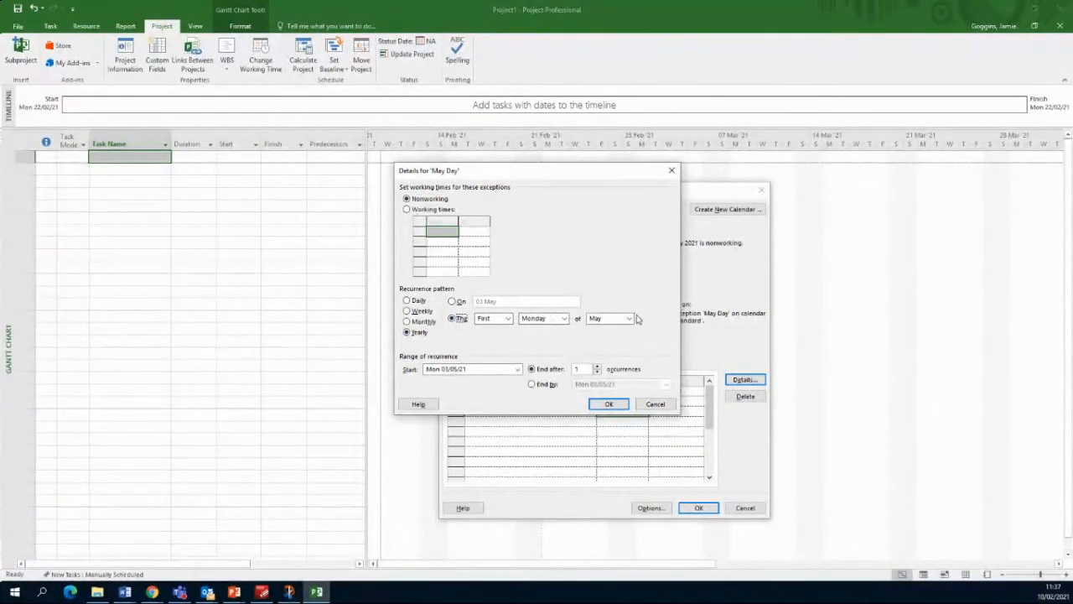
{"action": "left_click", "coordinate": [597, 368]}
{"action": "left_click", "coordinate": [597, 368]}
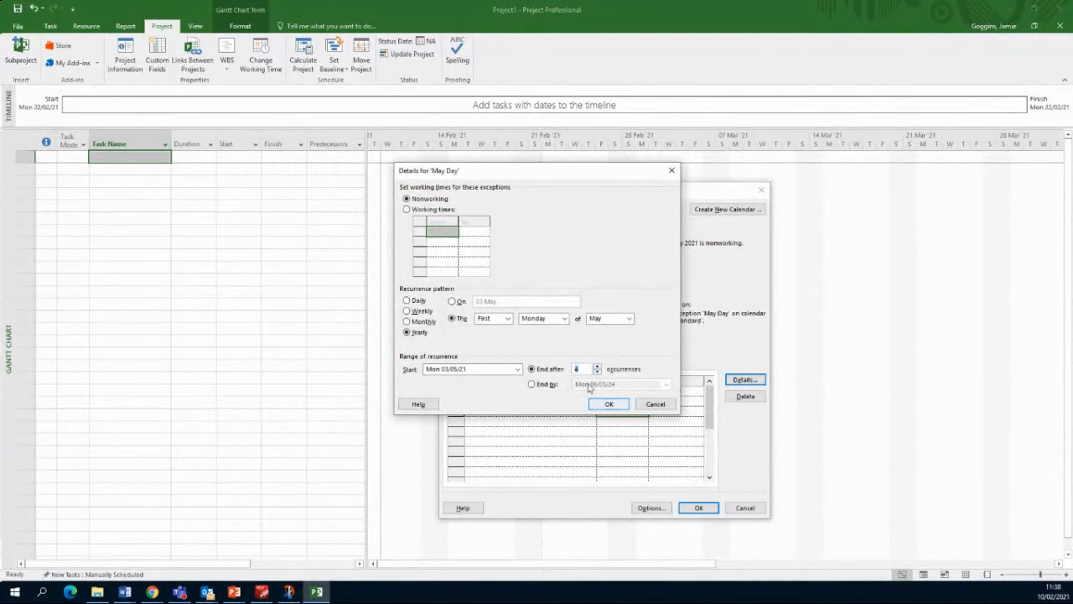
Step: Confirm the May Day recurrence and add a 'June Day' exception
{"action": "left_click", "coordinate": [608, 403]}
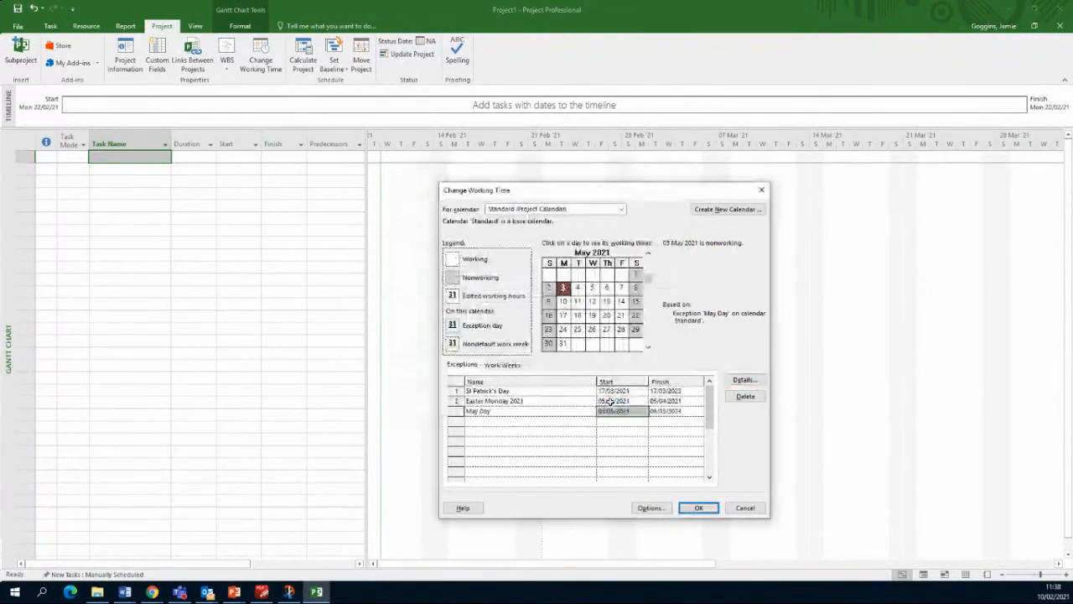
{"action": "left_click", "coordinate": [521, 428]}
{"action": "left_click", "coordinate": [521, 421]}
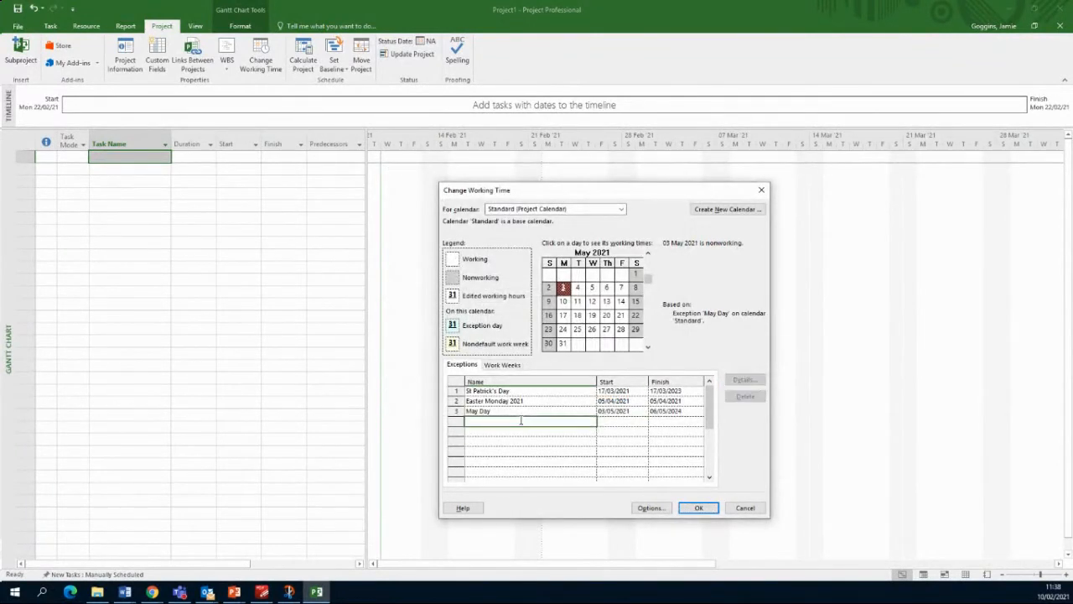
{"action": "type", "text": "June Day"}
{"action": "key", "text": "Return"}
Step: Set June Day's start date to 07/06/2021
{"action": "left_click", "coordinate": [625, 421]}
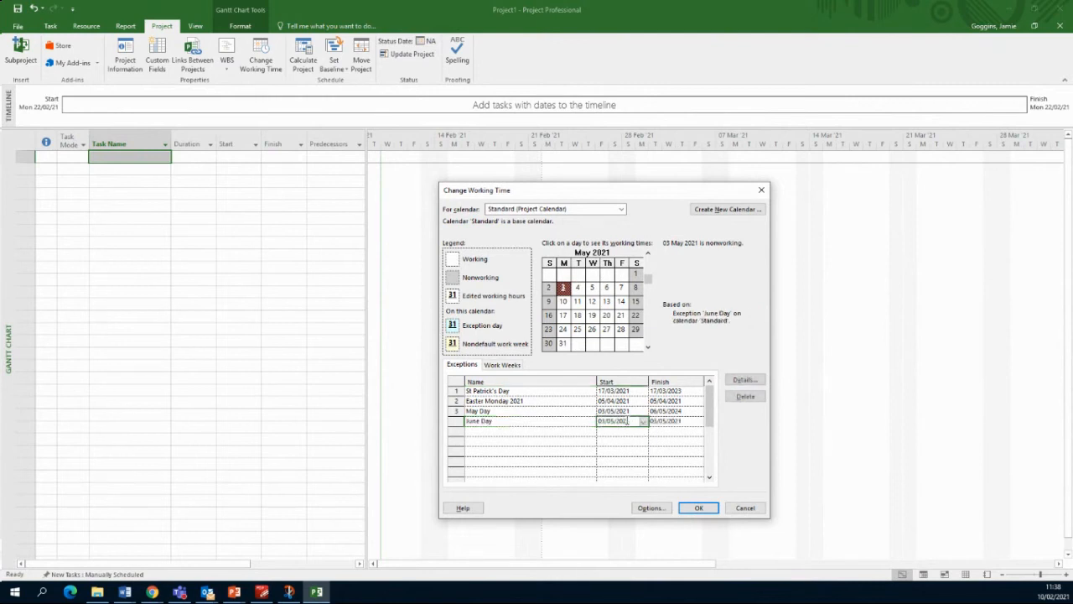
{"action": "left_click", "coordinate": [647, 346]}
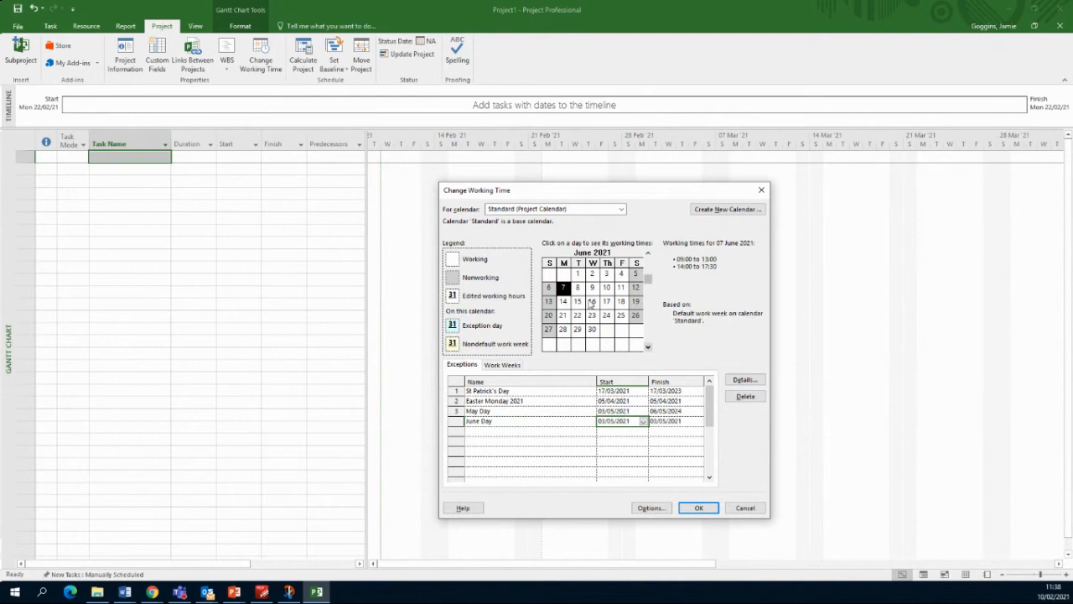
{"action": "left_click", "coordinate": [618, 423]}
{"action": "left_click_drag", "start_coordinate": [632, 420], "coordinate": [595, 419]}
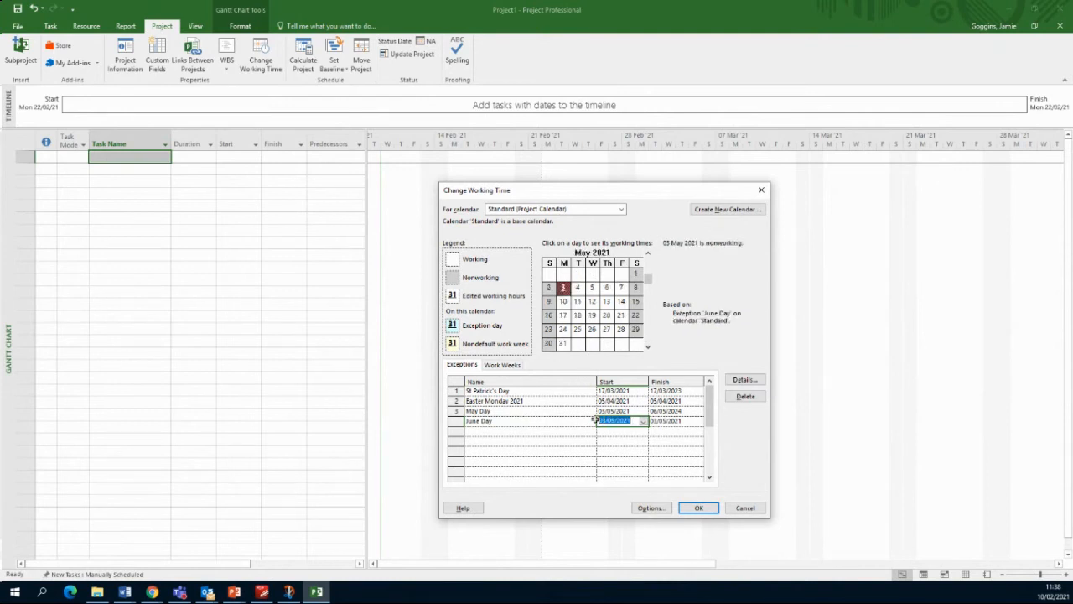
{"action": "type", "text": "07/06/2021"}
{"action": "key", "text": "Return"}
Step: Make June Day recur yearly on the first Monday of June for 4 occurrences
{"action": "left_click", "coordinate": [546, 420]}
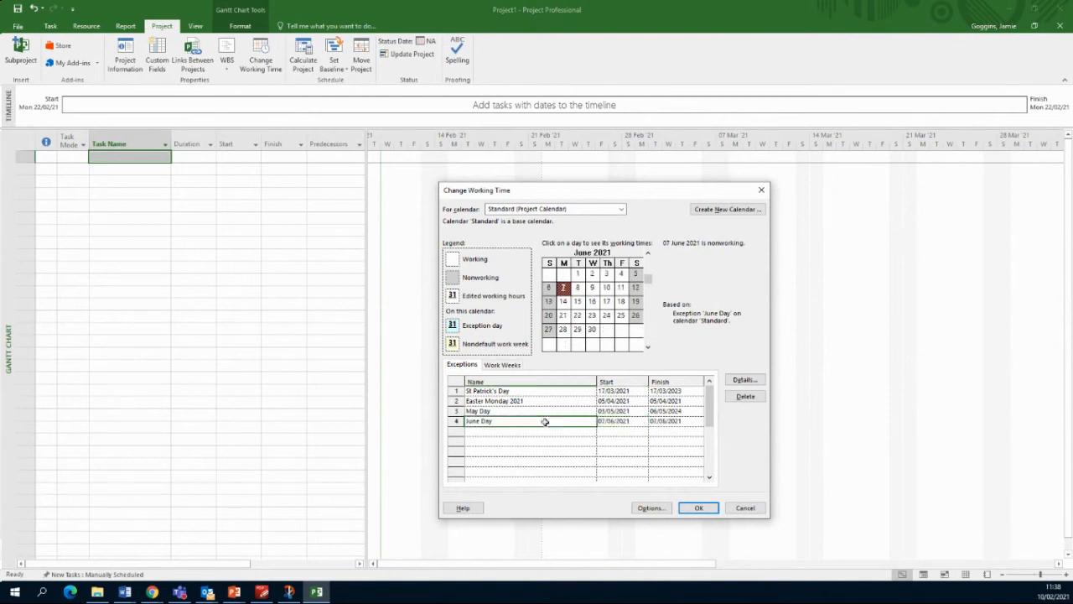
{"action": "left_click", "coordinate": [743, 381]}
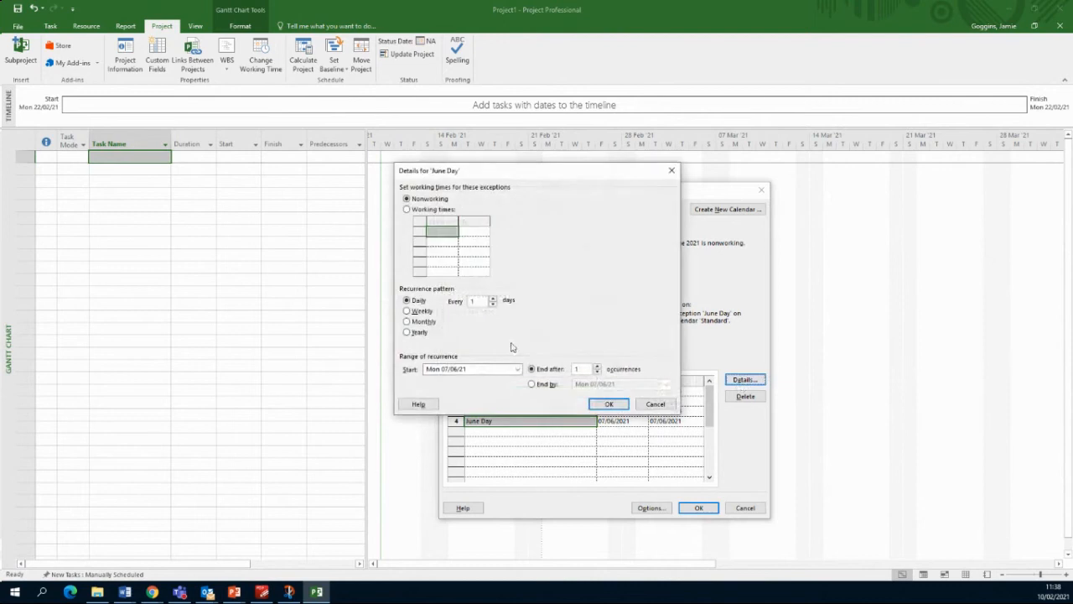
{"action": "left_click", "coordinate": [408, 332]}
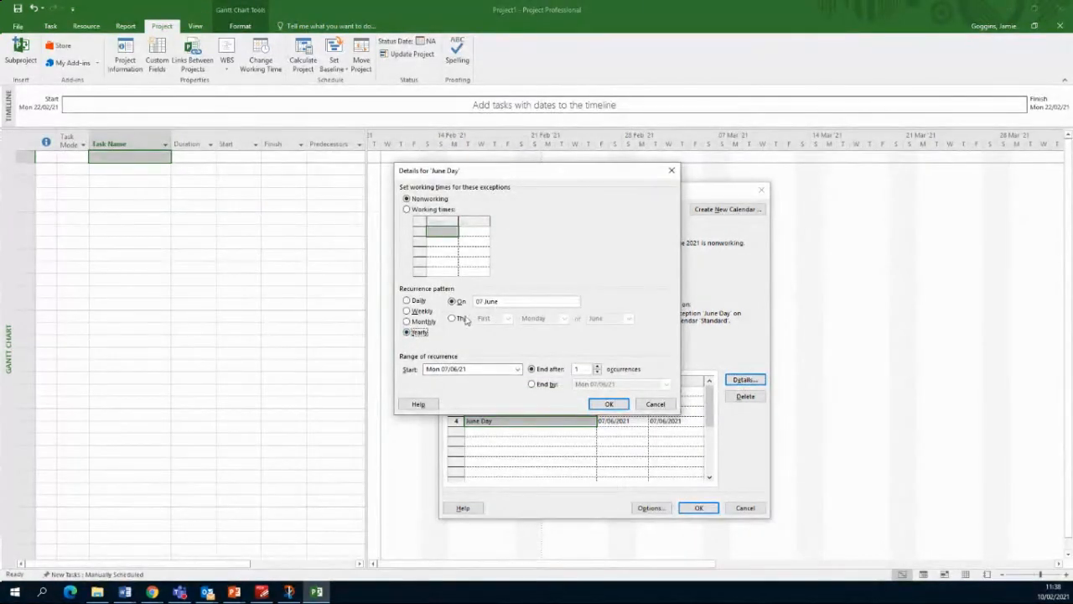
{"action": "left_click", "coordinate": [461, 318]}
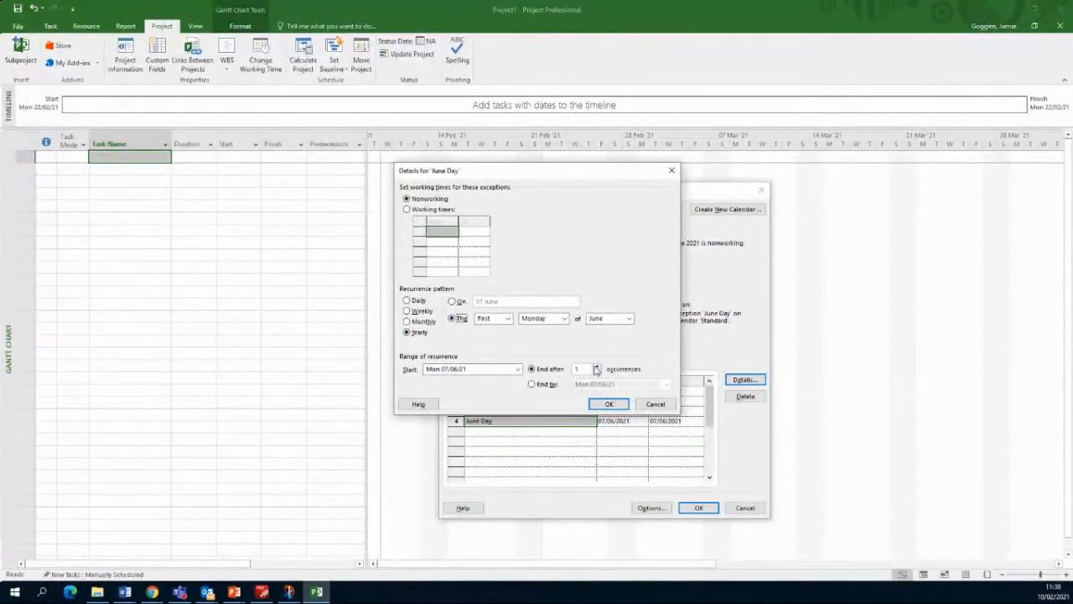
{"action": "left_click", "coordinate": [597, 368]}
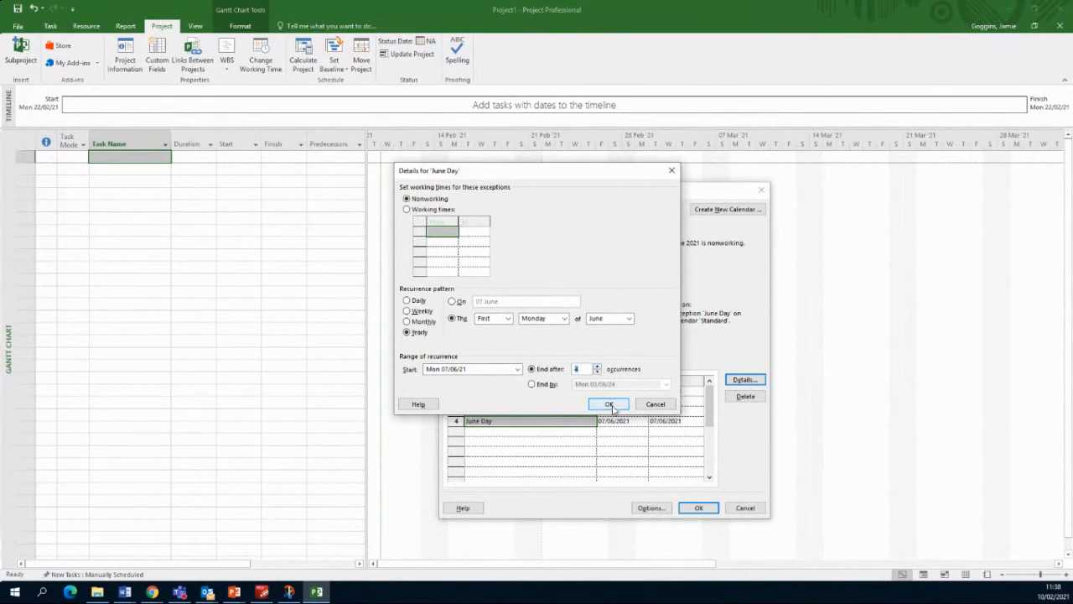
{"action": "left_click", "coordinate": [610, 404]}
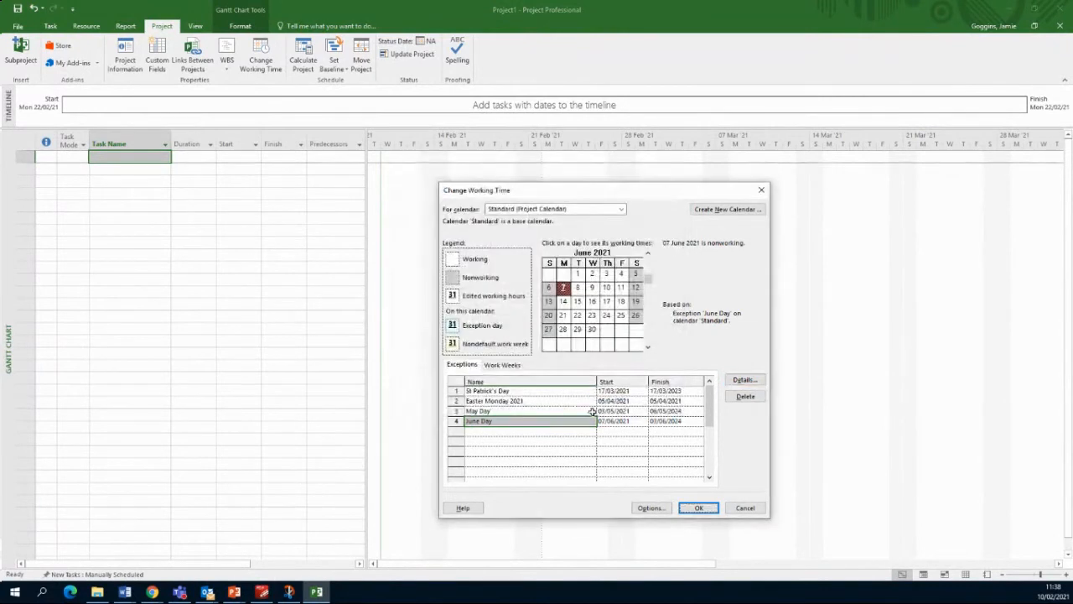
{"action": "left_click", "coordinate": [549, 433]}
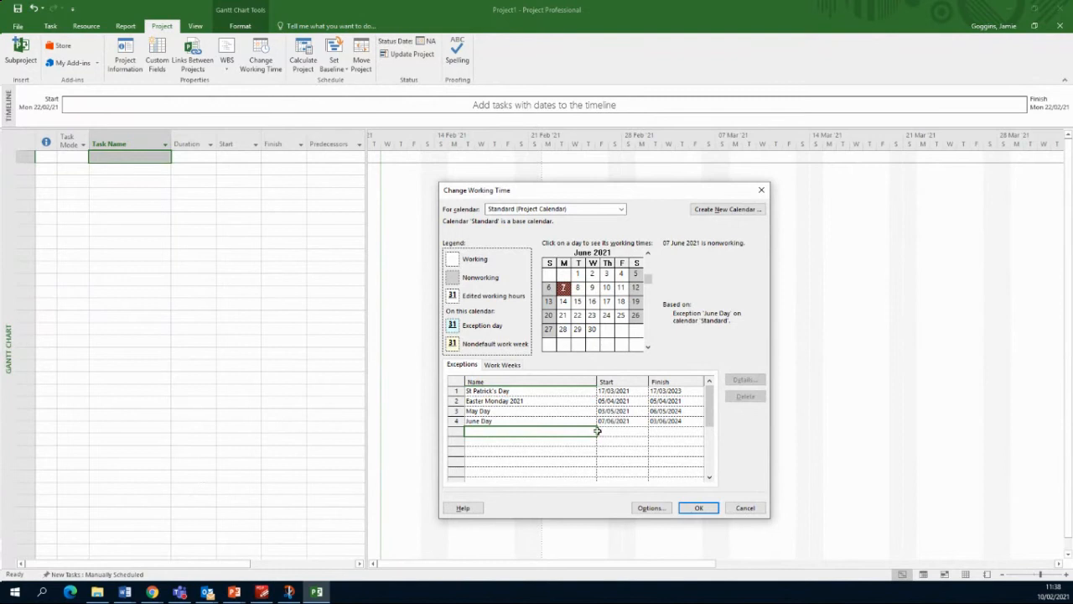
Step: Add an 'October holiday' exception starting 25/10/2021
{"action": "type", "text": "October hgo"}
{"action": "type", "text": "iday"}
{"action": "type", "text": "y"}
{"action": "key", "text": "Return"}
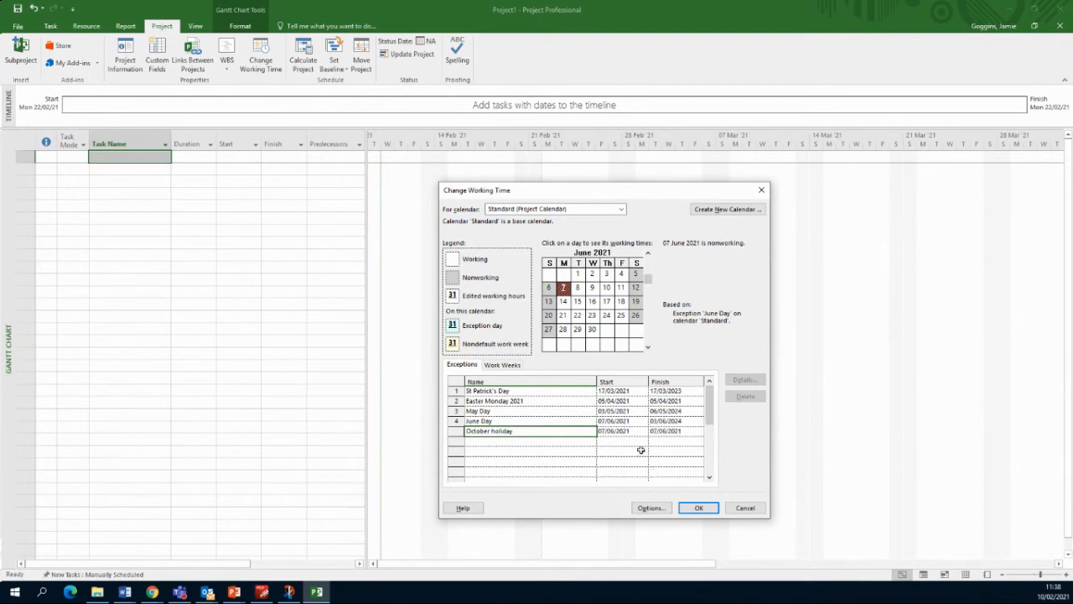
{"action": "left_click", "coordinate": [631, 432]}
{"action": "scroll", "coordinate": [649, 328], "scroll_direction": "down", "scroll_amount": 4}
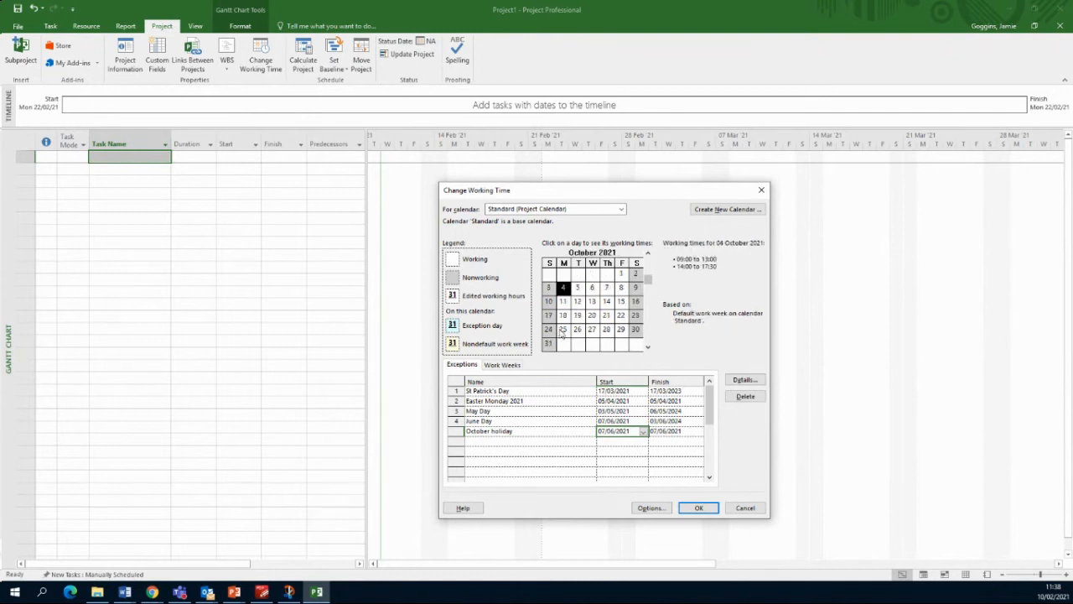
{"action": "left_click", "coordinate": [628, 433]}
{"action": "left_click_drag", "start_coordinate": [629, 432], "coordinate": [598, 430]}
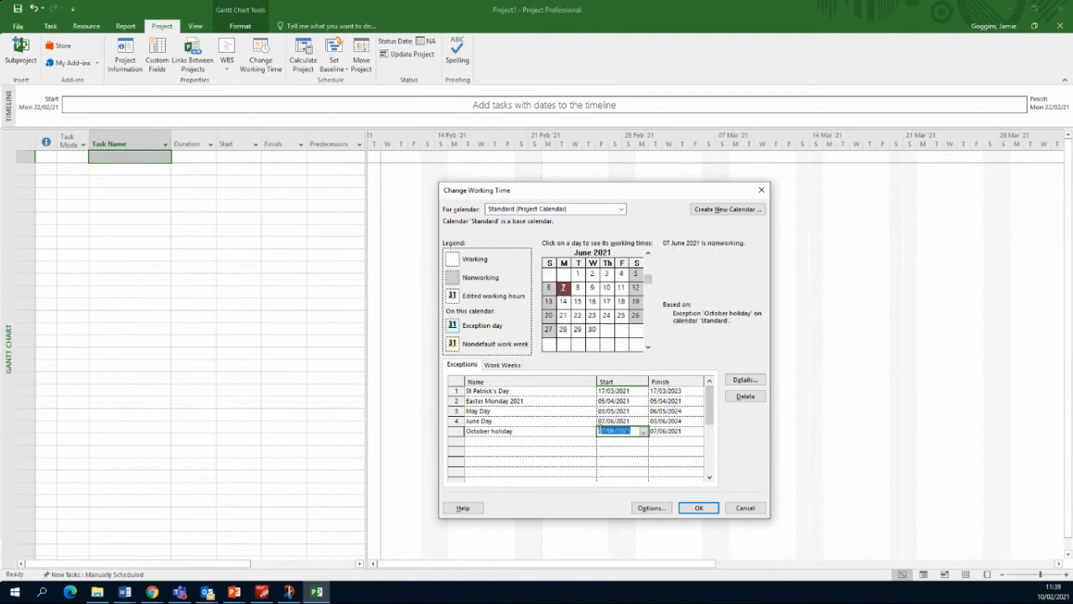
{"action": "type", "text": "1"}
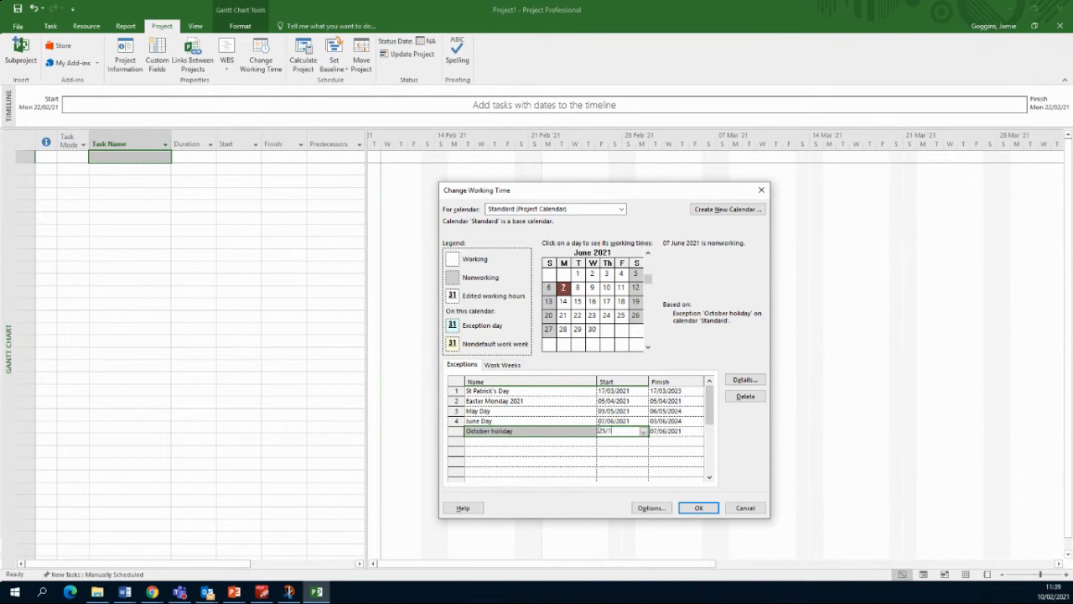
{"action": "type", "text": "5/10/2021"}
{"action": "key", "text": "Return"}
Step: Make October holiday recur yearly on the last Monday of October for 4 occurrences
{"action": "left_click", "coordinate": [745, 379]}
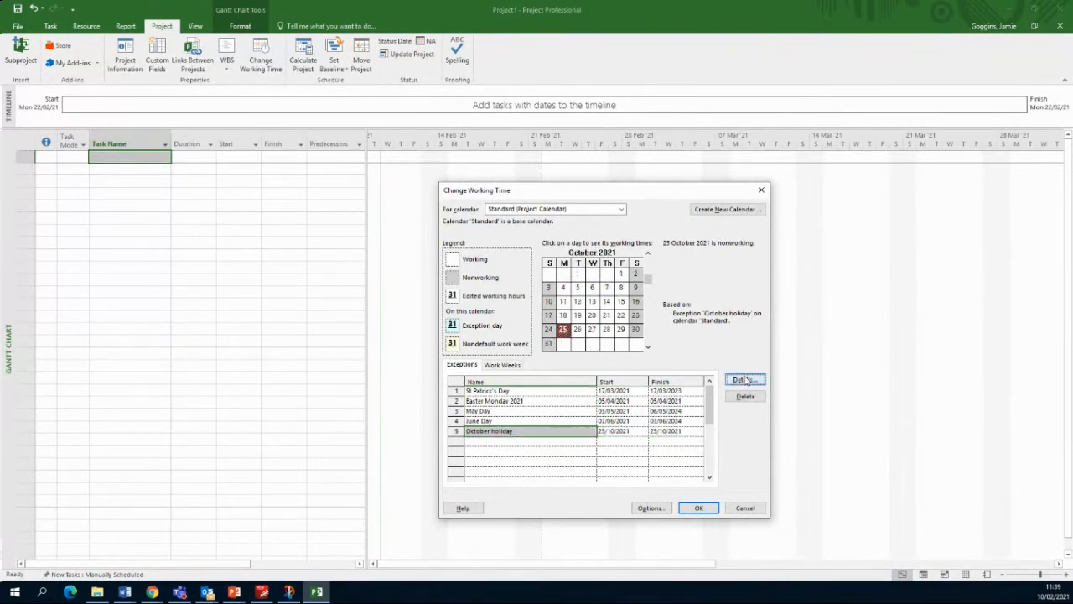
{"action": "left_click", "coordinate": [745, 379]}
{"action": "left_click", "coordinate": [424, 333]}
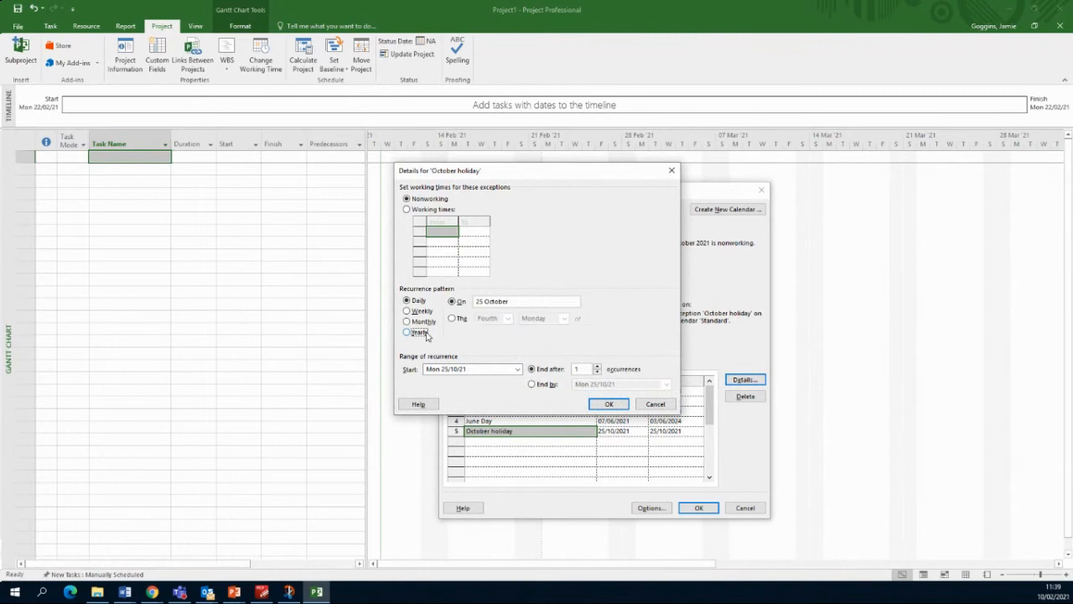
{"action": "left_click", "coordinate": [460, 319]}
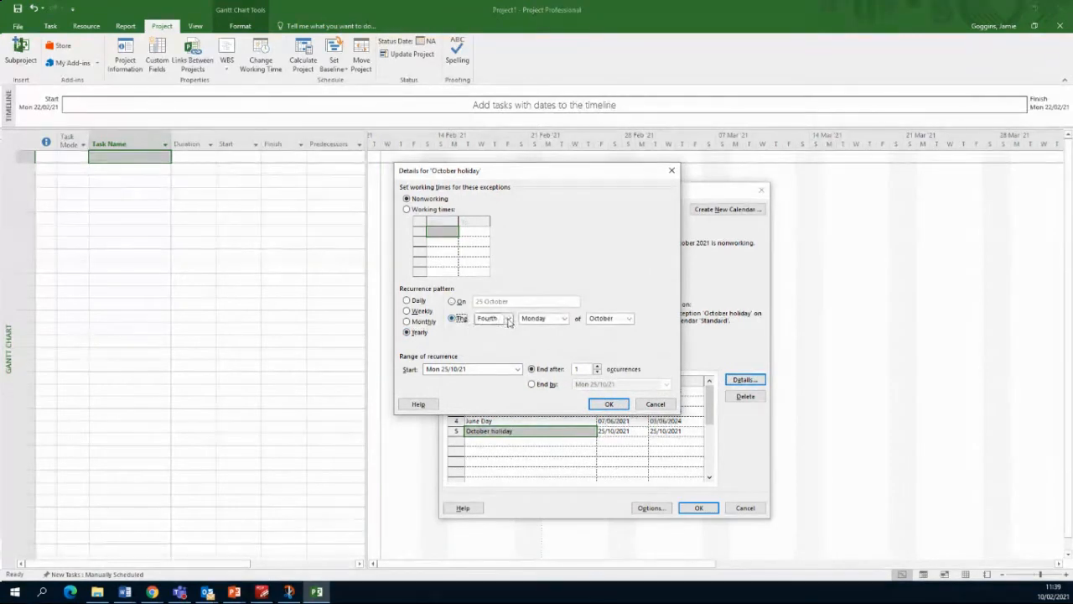
{"action": "left_click", "coordinate": [507, 319]}
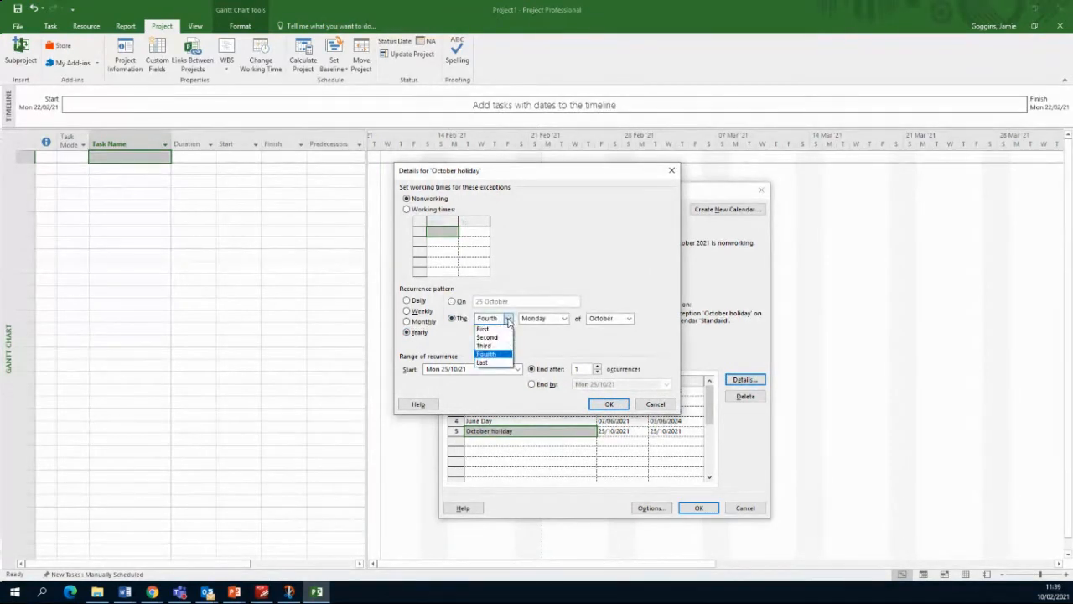
{"action": "left_click", "coordinate": [503, 363]}
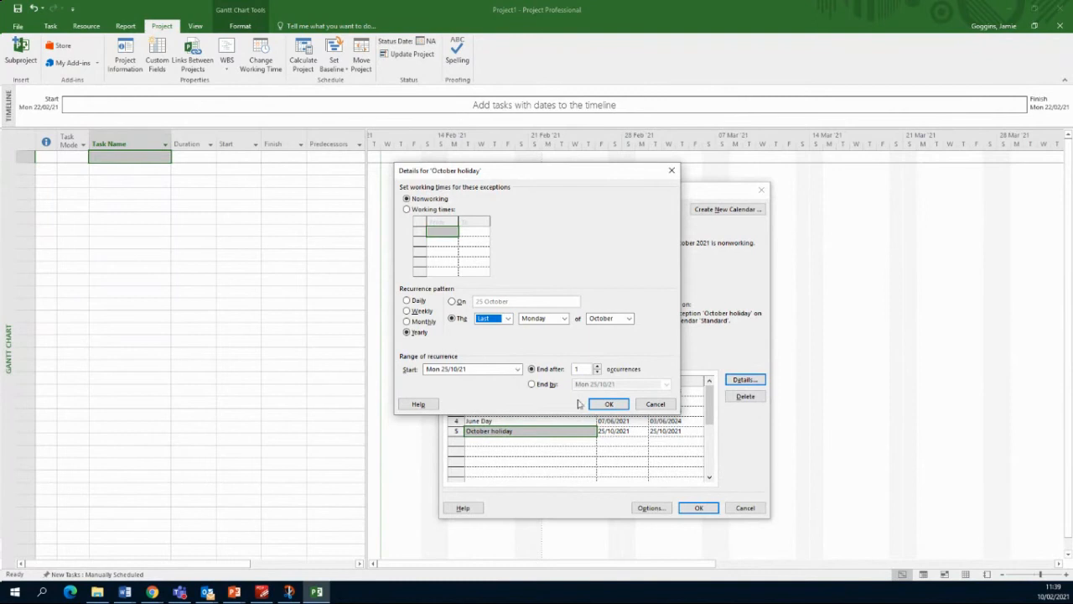
{"action": "left_click", "coordinate": [597, 366]}
{"action": "left_click", "coordinate": [598, 367]}
{"action": "left_click", "coordinate": [597, 367]}
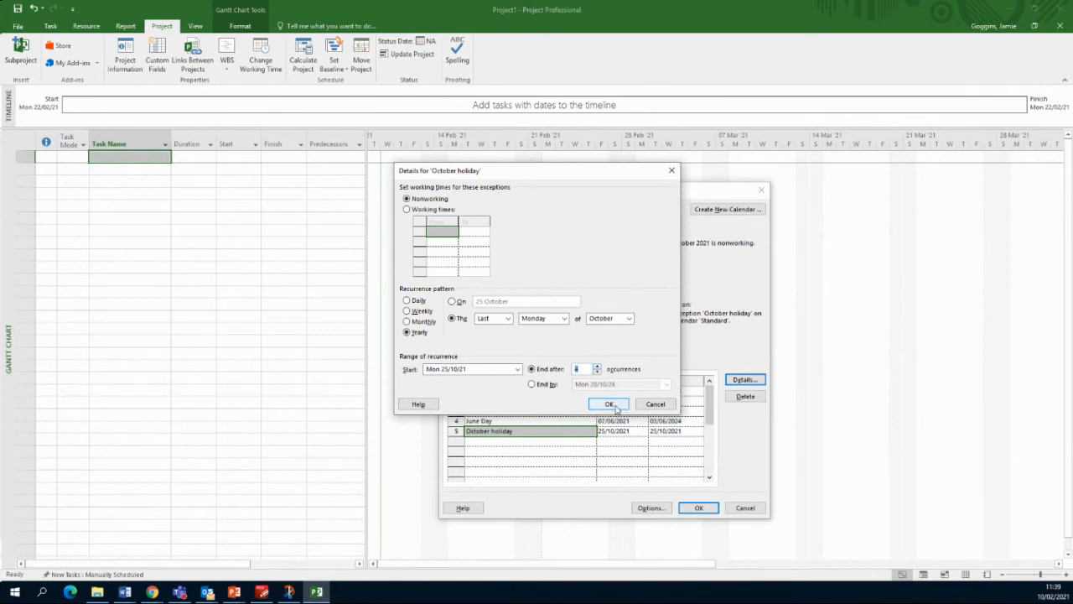
{"action": "left_click", "coordinate": [609, 404]}
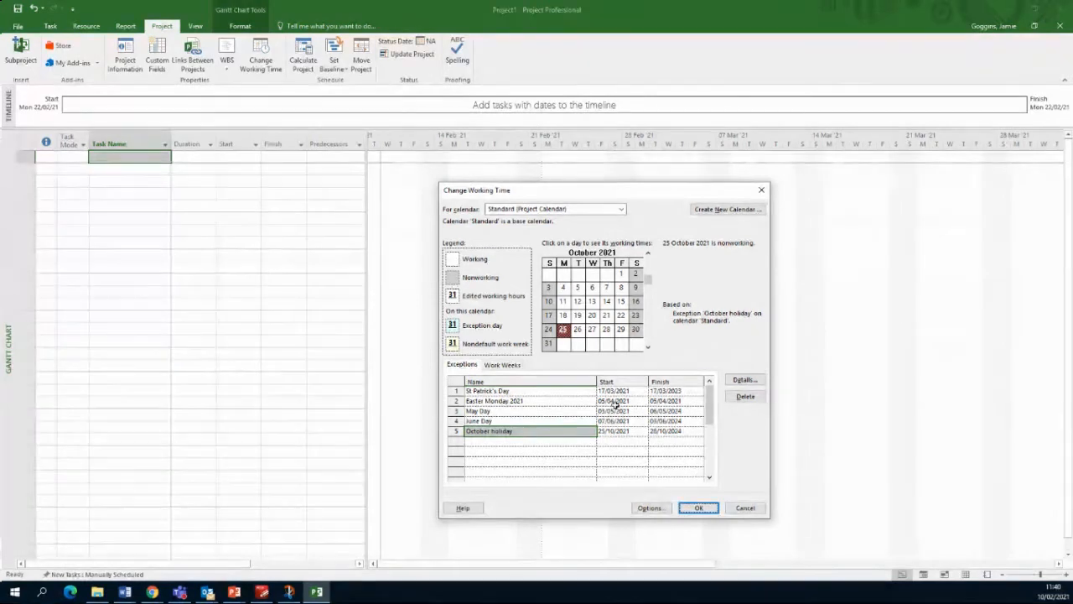
Step: Apply the five calendar exceptions and return to the empty Project1 schedule starting Mon 22/02/21
{"action": "left_click", "coordinate": [693, 507]}
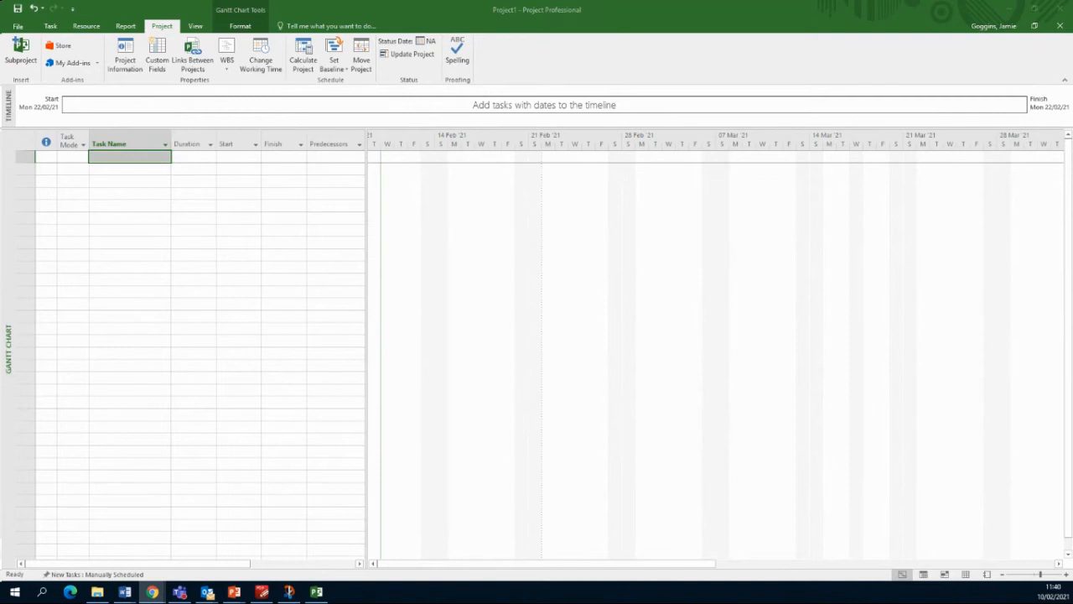
{"action": "left_click", "coordinate": [139, 158]}
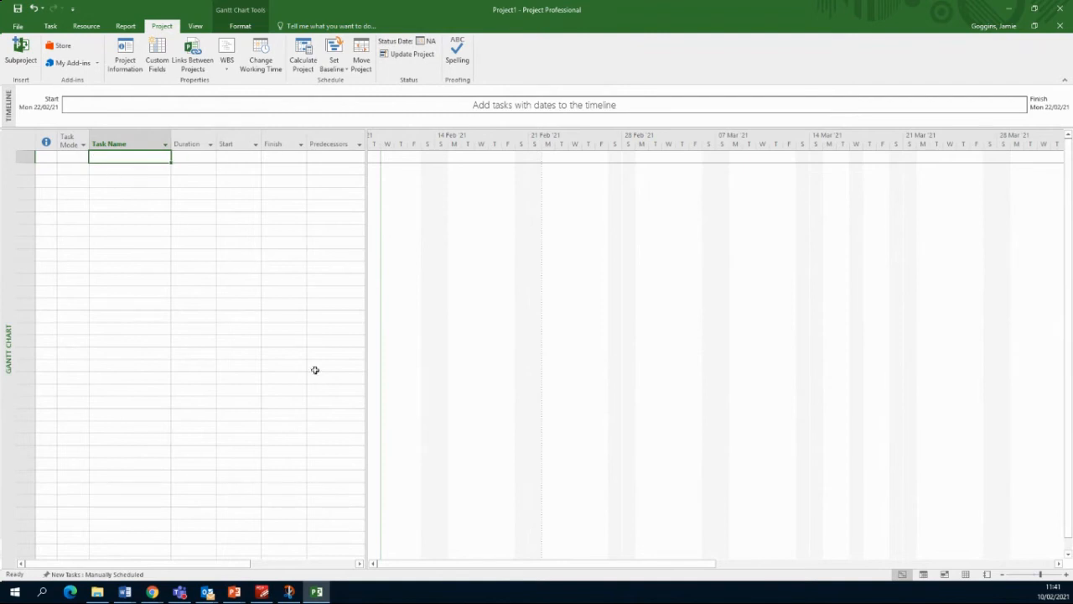
{"action": "left_click", "coordinate": [216, 267]}
{"action": "left_click", "coordinate": [109, 194]}
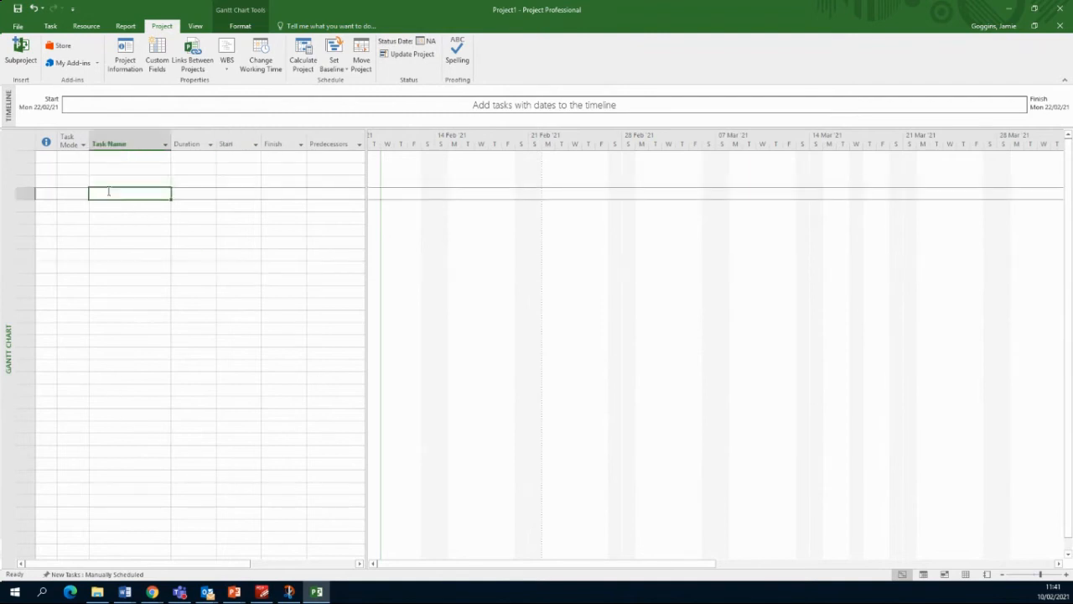
{"action": "left_click", "coordinate": [106, 156]}
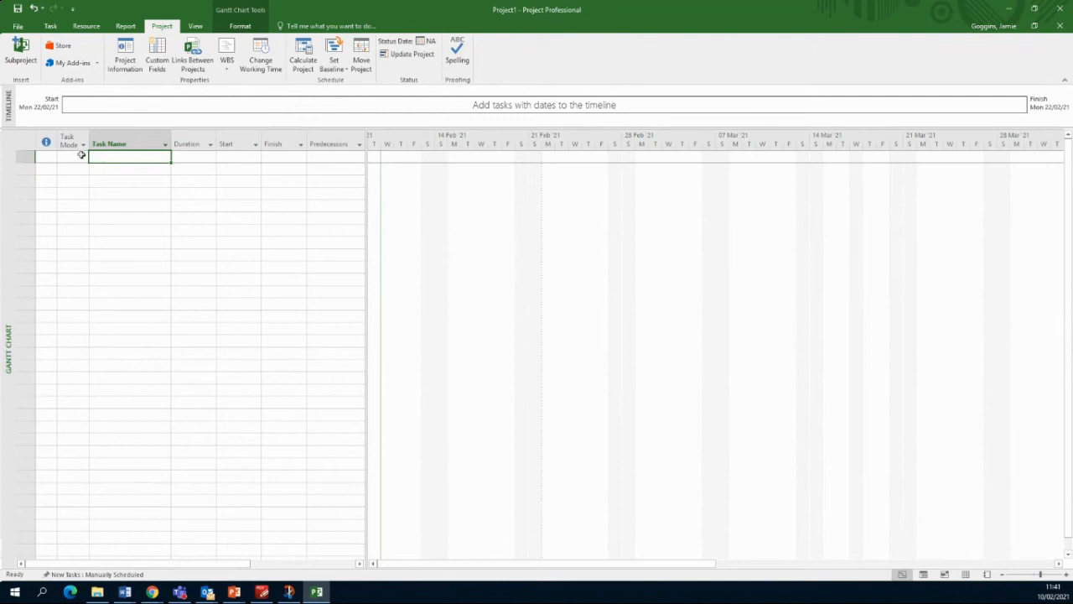
{"action": "left_click", "coordinate": [82, 155]}
{"action": "left_click", "coordinate": [130, 156]}
{"action": "left_click", "coordinate": [139, 181]}
{"action": "left_click", "coordinate": [153, 216]}
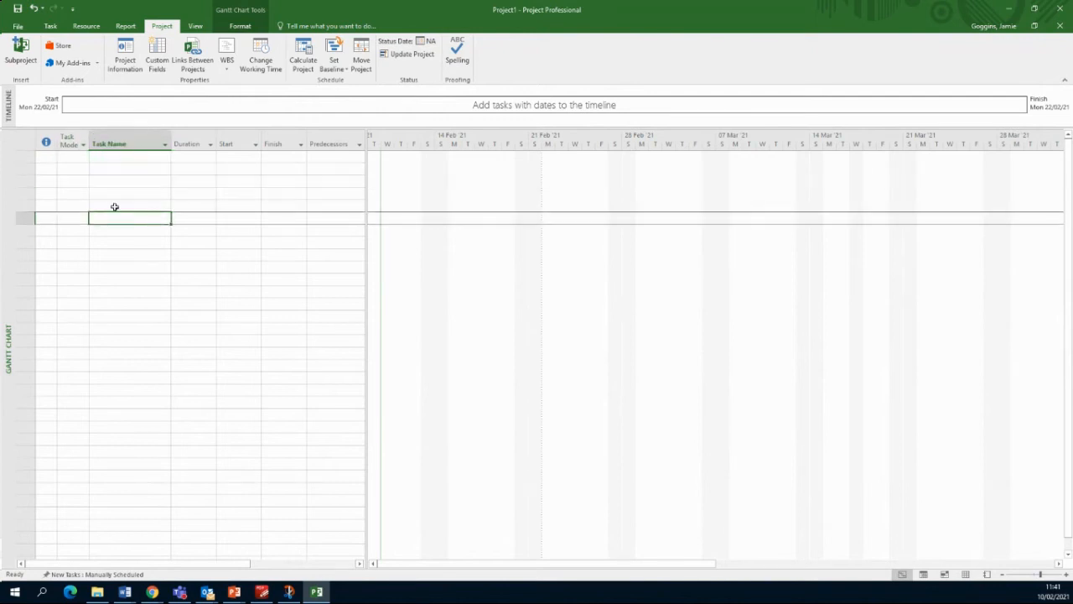
{"action": "left_click", "coordinate": [113, 206]}
{"action": "left_click", "coordinate": [113, 171]}
{"action": "left_click", "coordinate": [116, 154]}
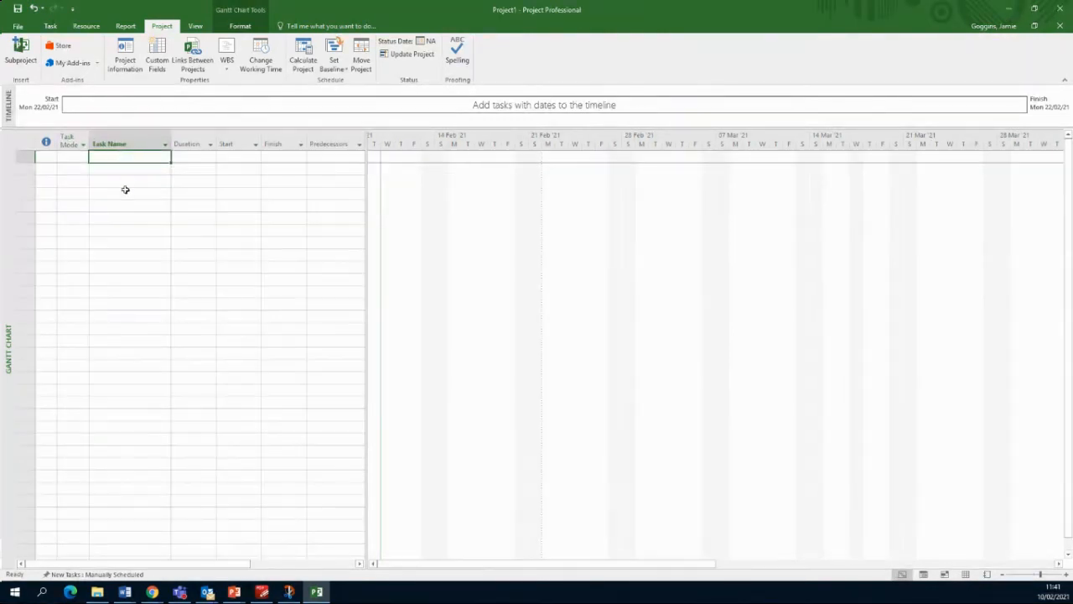
{"action": "left_click", "coordinate": [125, 192]}
{"action": "left_click", "coordinate": [131, 230]}
{"action": "left_click", "coordinate": [135, 166]}
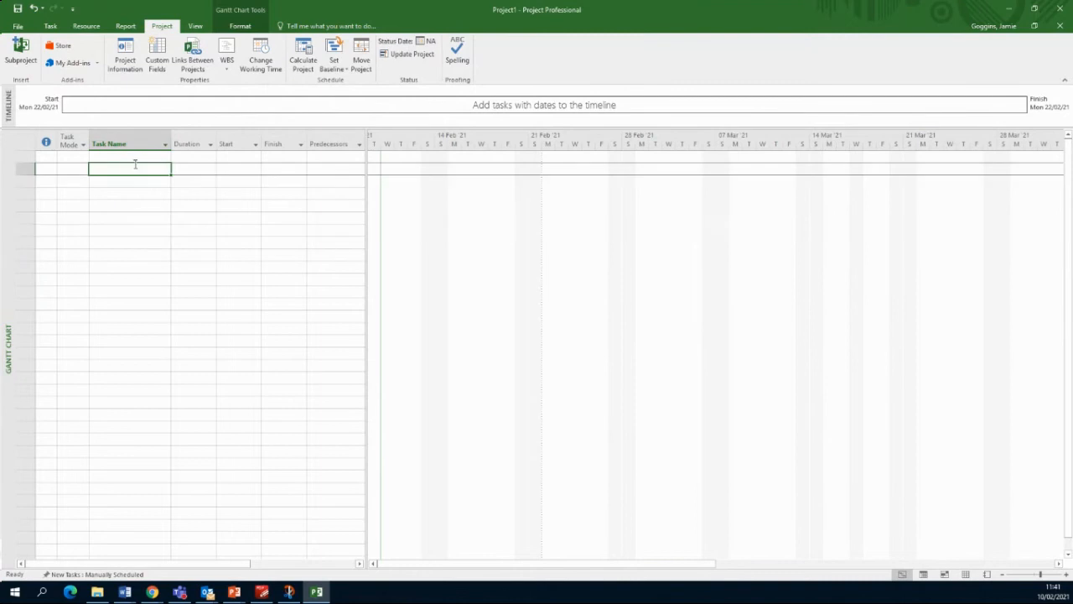
{"action": "left_click", "coordinate": [205, 156]}
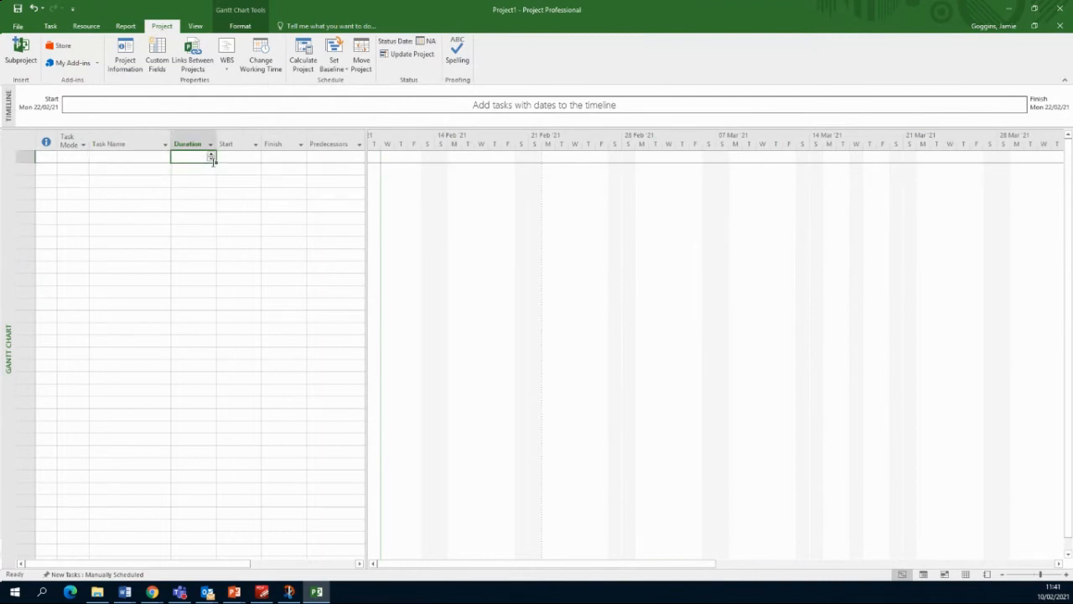
{"action": "left_click", "coordinate": [243, 156]}
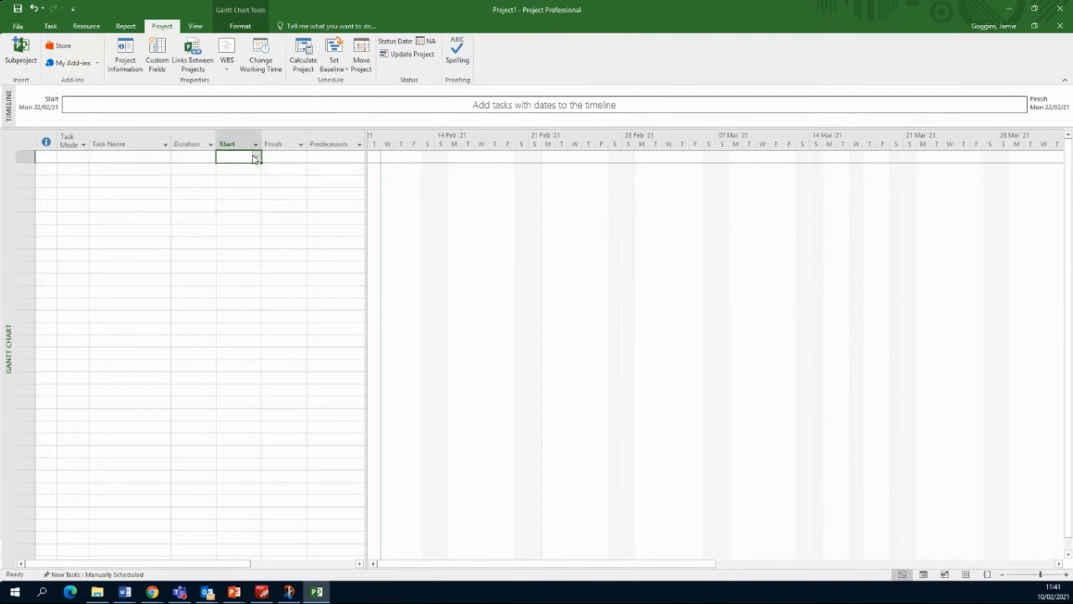
{"action": "left_click", "coordinate": [295, 203]}
{"action": "left_click", "coordinate": [346, 201]}
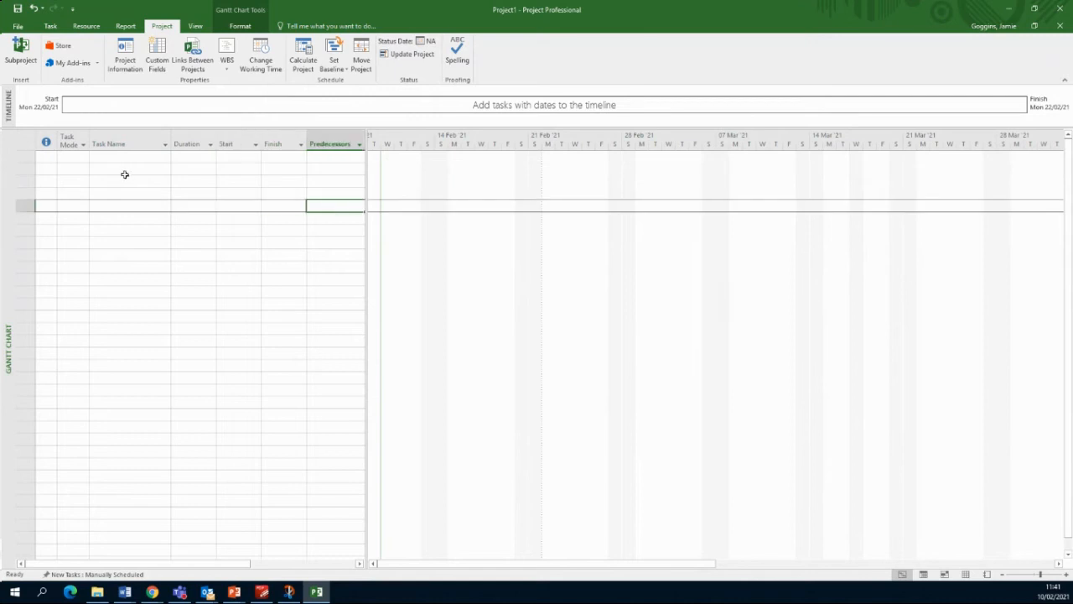
{"action": "left_click", "coordinate": [99, 159]}
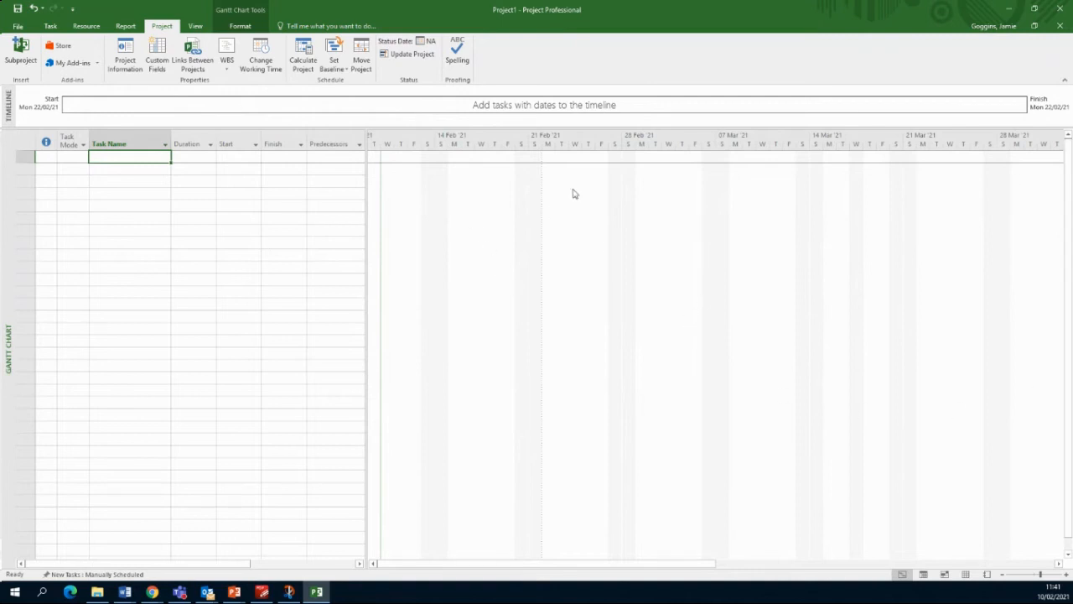
{"action": "left_click", "coordinate": [174, 267]}
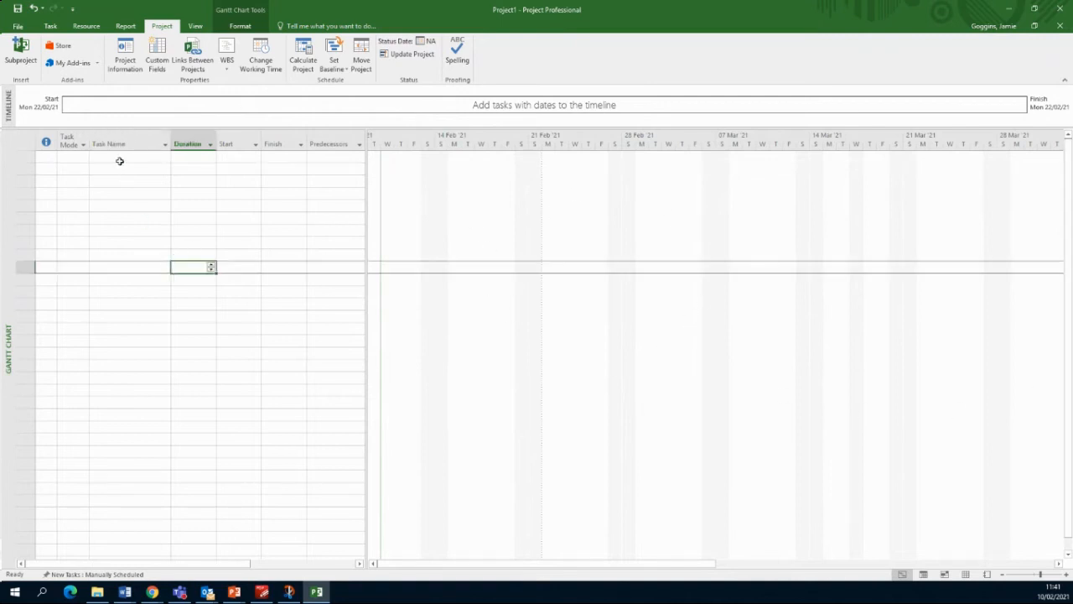
Step: Add task START with a 0-day duration and review Project Information without changes
{"action": "left_click", "coordinate": [122, 159]}
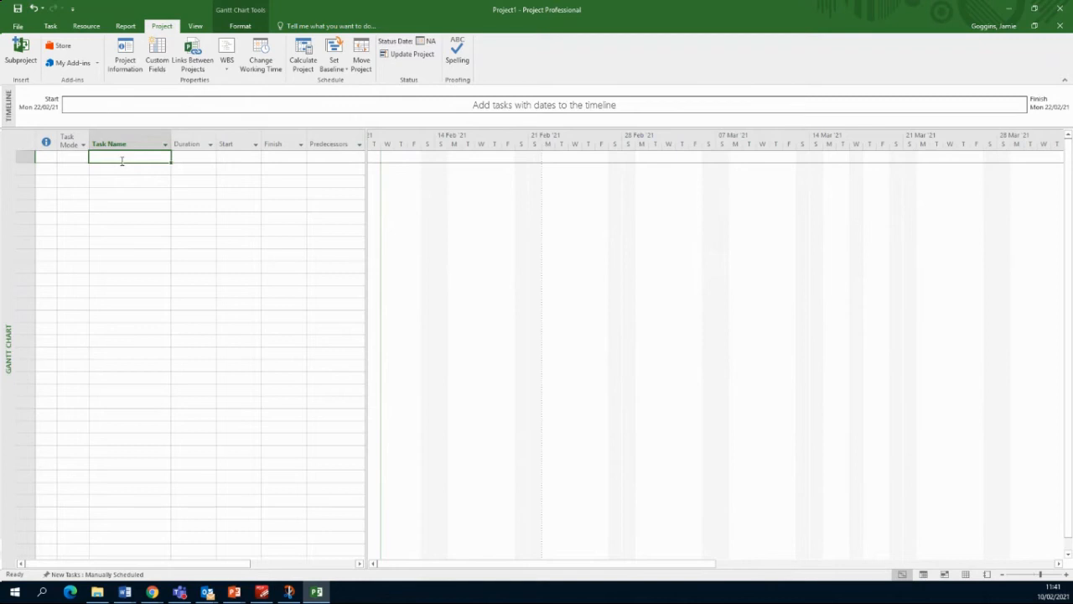
{"action": "type", "text": "START"}
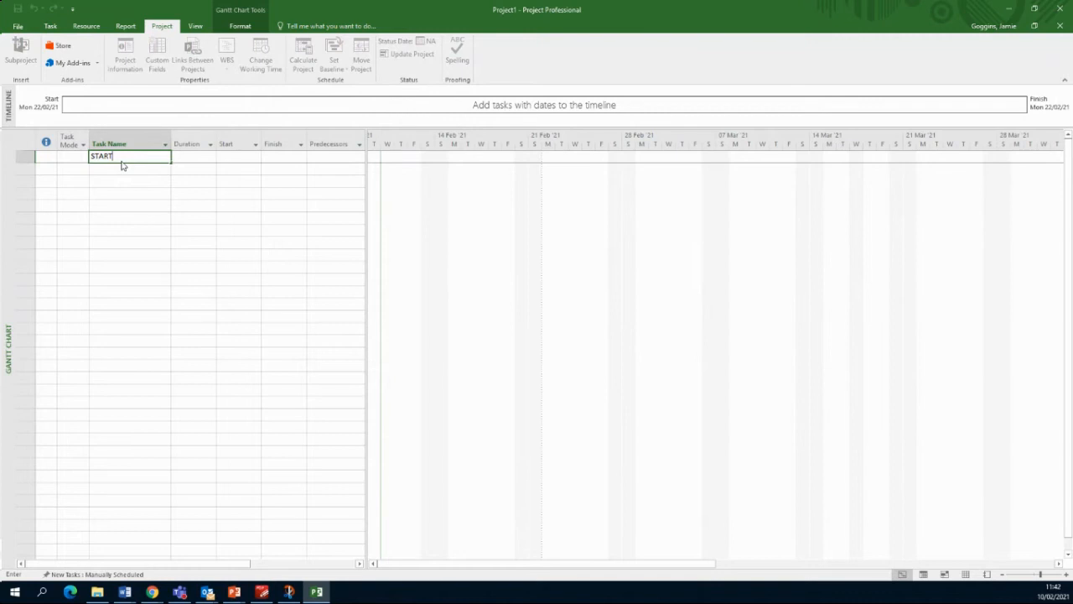
{"action": "key", "text": "Tab"}
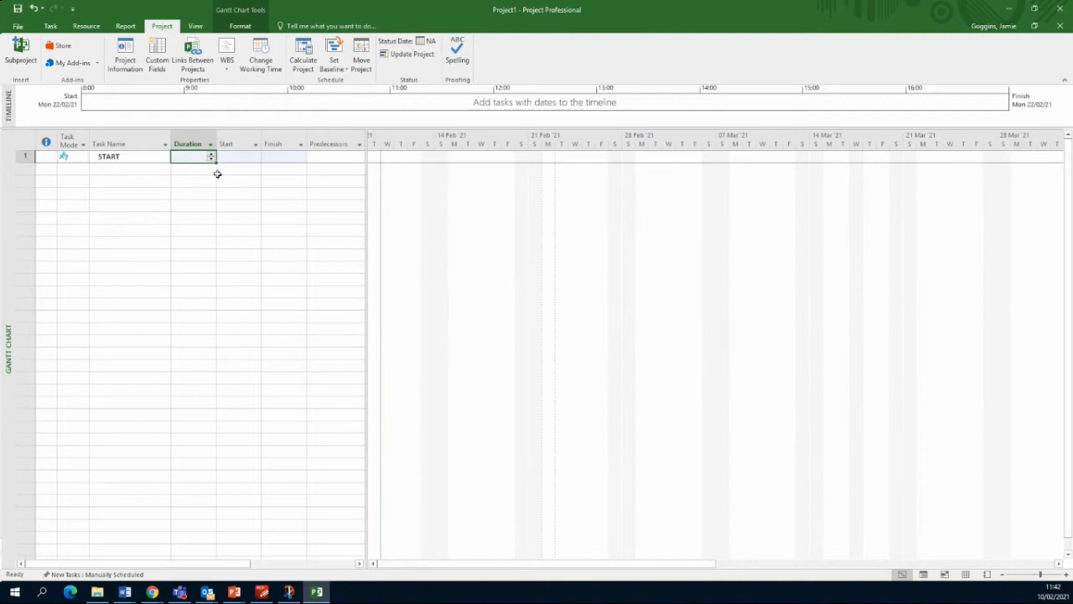
{"action": "type", "text": "0"}
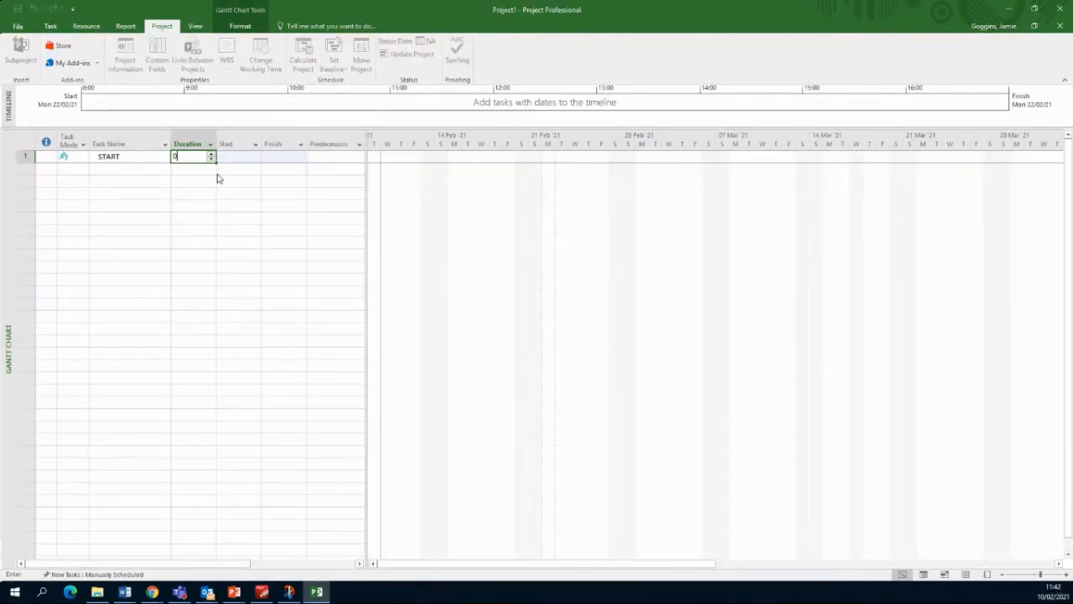
{"action": "key", "text": "Tab"}
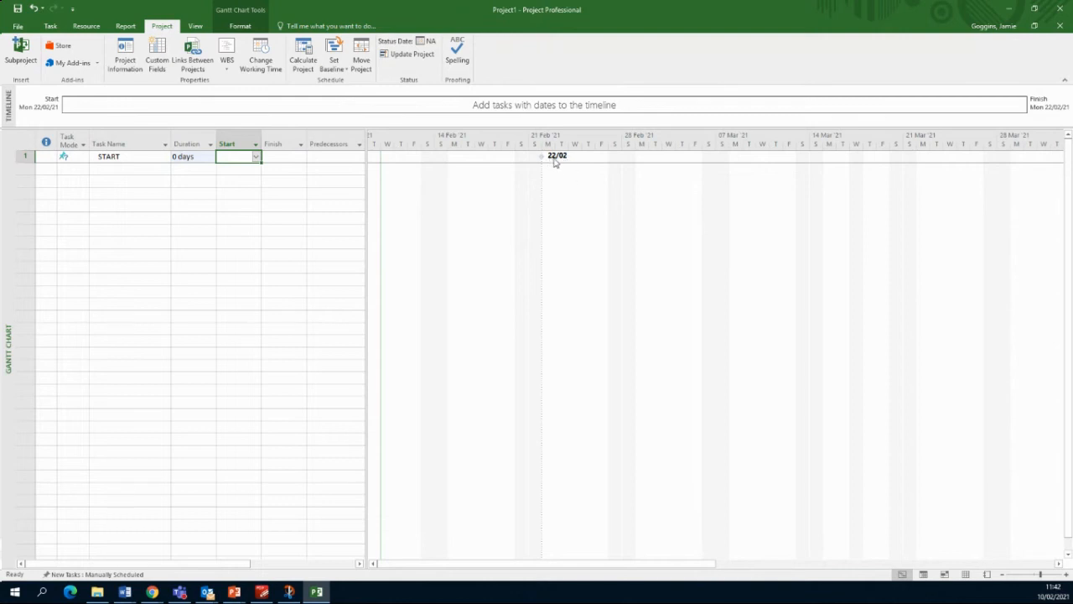
{"action": "left_click", "coordinate": [130, 64]}
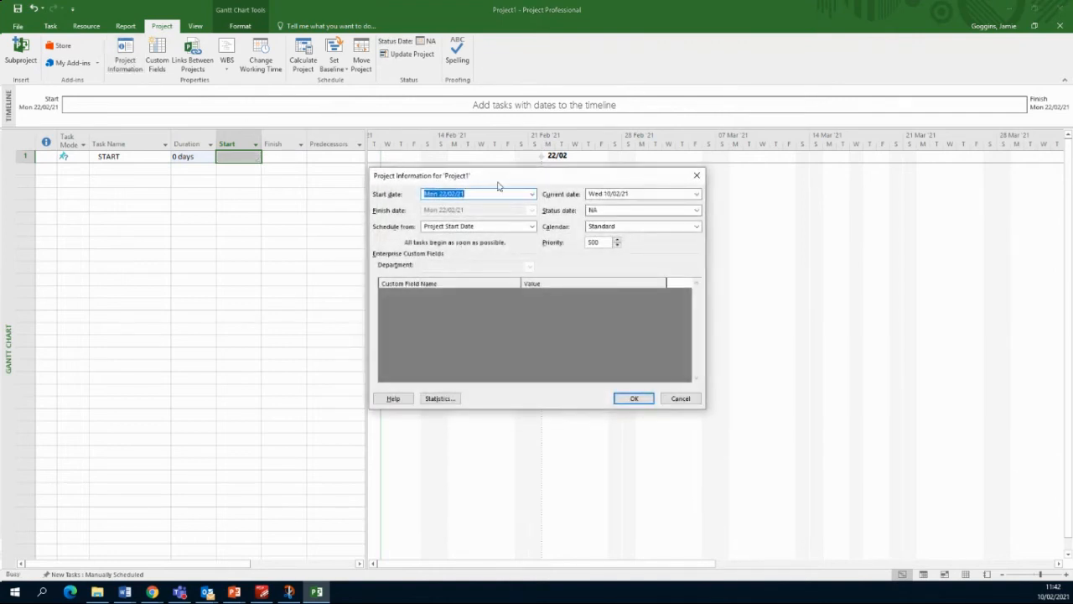
{"action": "left_click", "coordinate": [680, 399]}
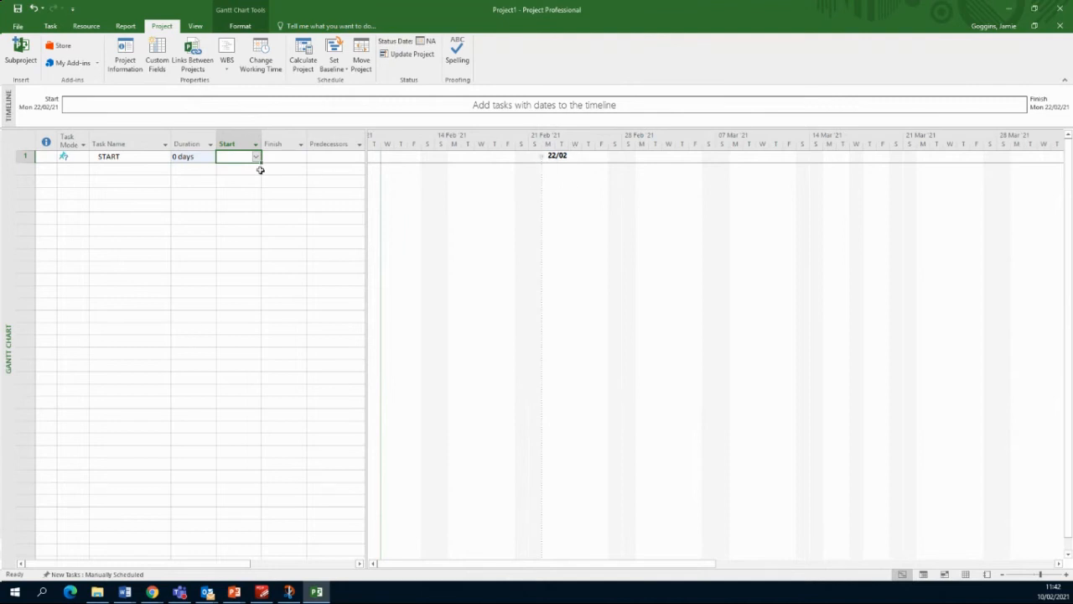
Step: Switch START's task mode to Auto Scheduled
{"action": "left_click", "coordinate": [302, 160]}
{"action": "left_click", "coordinate": [244, 155]}
{"action": "left_click", "coordinate": [74, 157]}
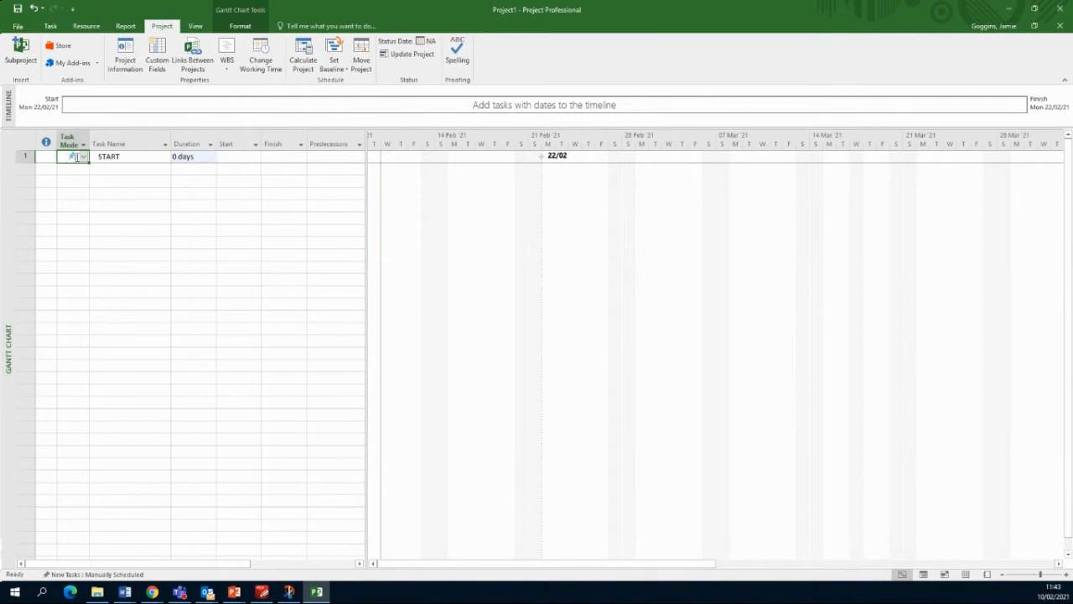
{"action": "left_click", "coordinate": [83, 157]}
{"action": "left_click", "coordinate": [84, 156]}
{"action": "left_click", "coordinate": [124, 157]}
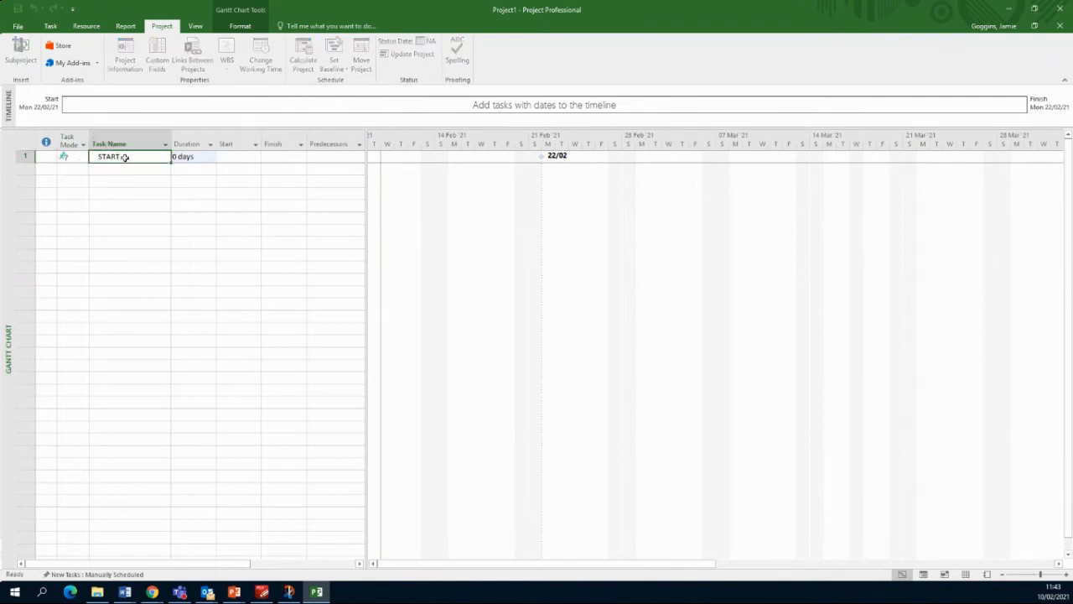
{"action": "left_click", "coordinate": [72, 158]}
{"action": "left_click", "coordinate": [83, 158]}
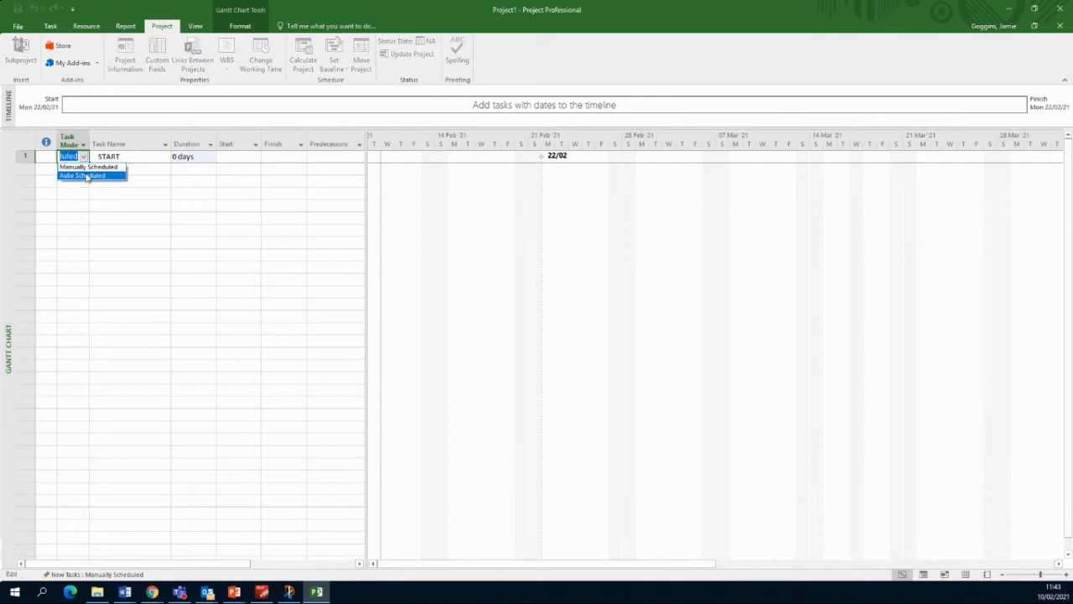
{"action": "left_click", "coordinate": [86, 177]}
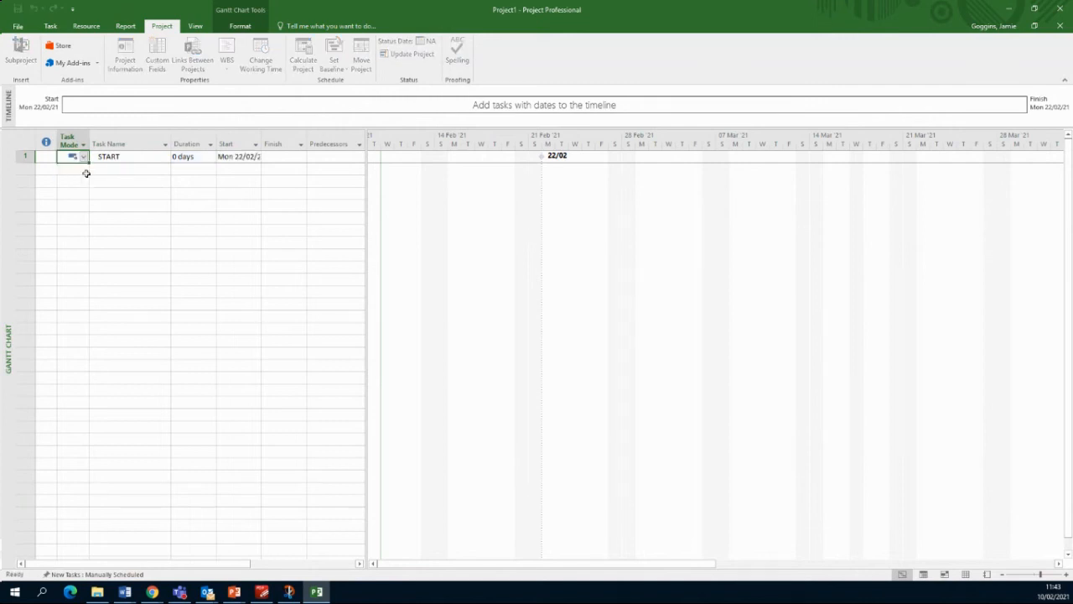
{"action": "left_click", "coordinate": [223, 191]}
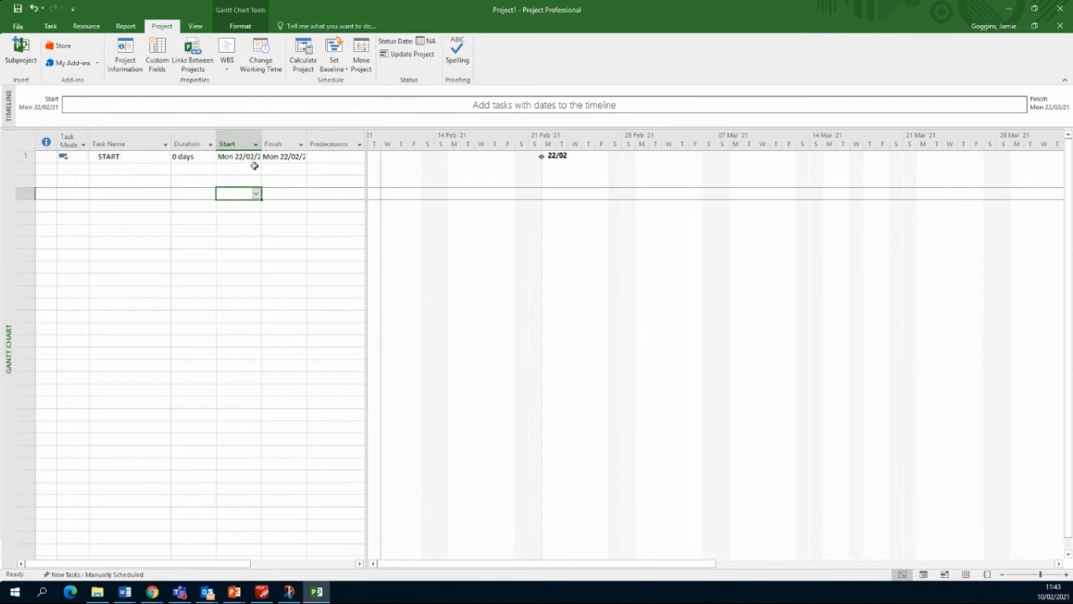
Step: Return START to Manually Scheduled and select the START task row
{"action": "left_click", "coordinate": [73, 156]}
{"action": "left_click", "coordinate": [84, 157]}
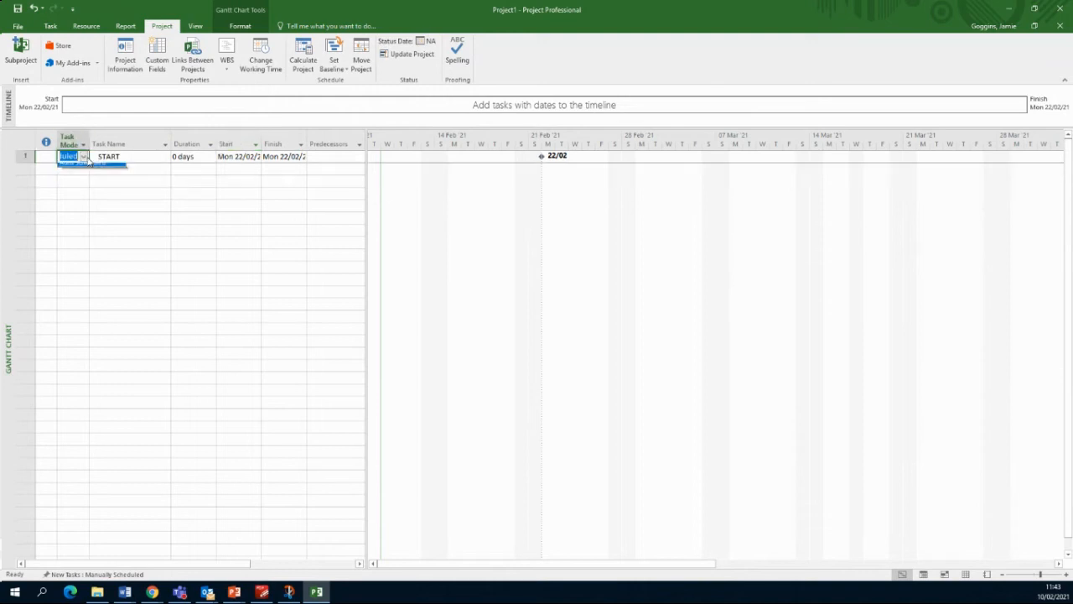
{"action": "left_click", "coordinate": [85, 168]}
{"action": "left_click", "coordinate": [164, 202]}
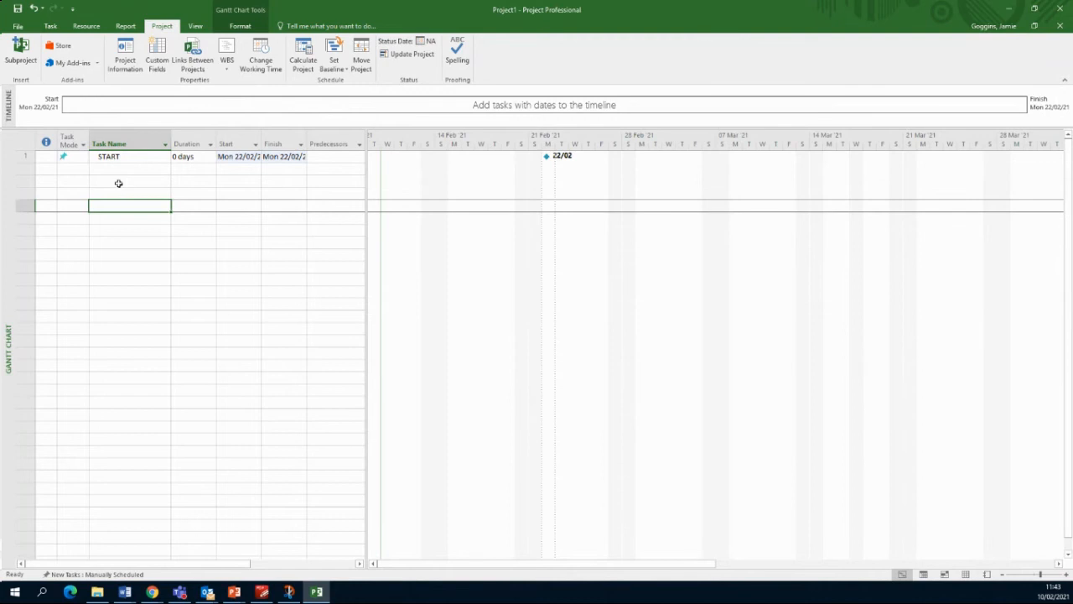
{"action": "left_click", "coordinate": [80, 158]}
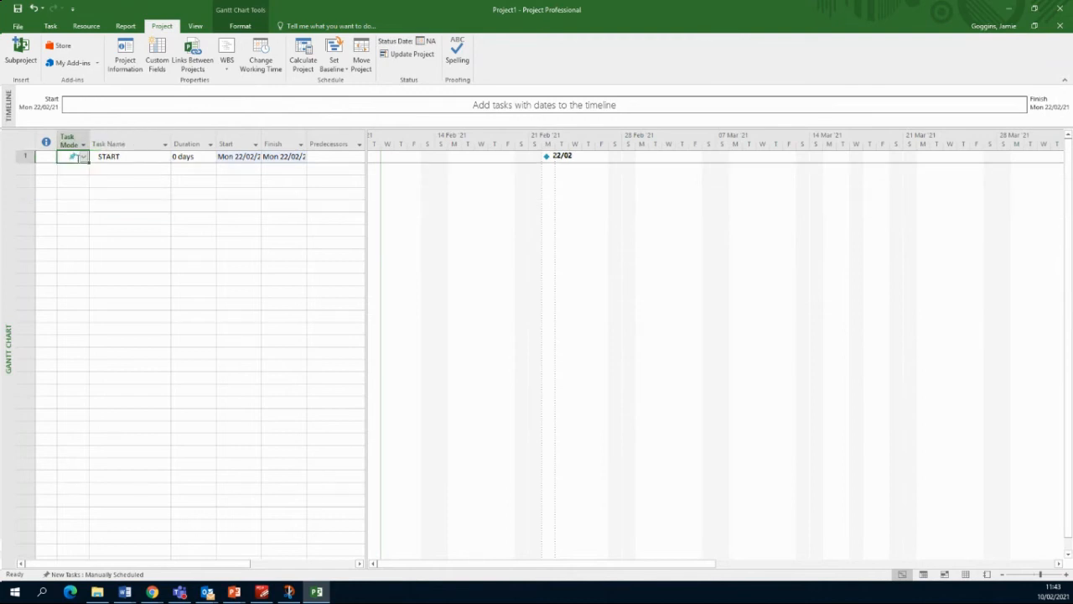
{"action": "left_click", "coordinate": [84, 160]}
{"action": "left_click", "coordinate": [80, 176]}
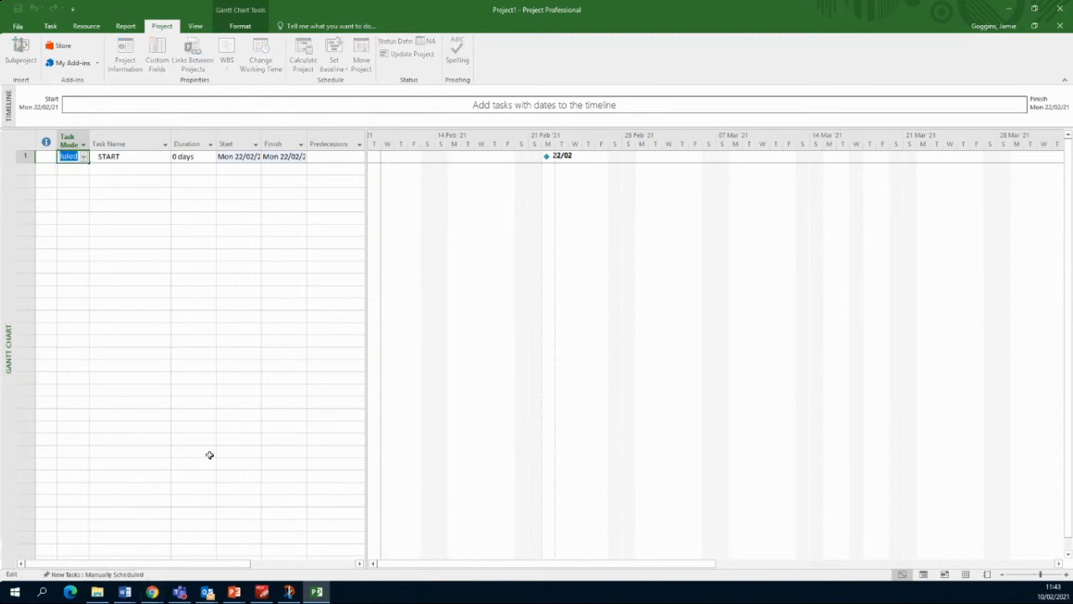
{"action": "left_click", "coordinate": [172, 287]}
{"action": "left_click", "coordinate": [28, 156]}
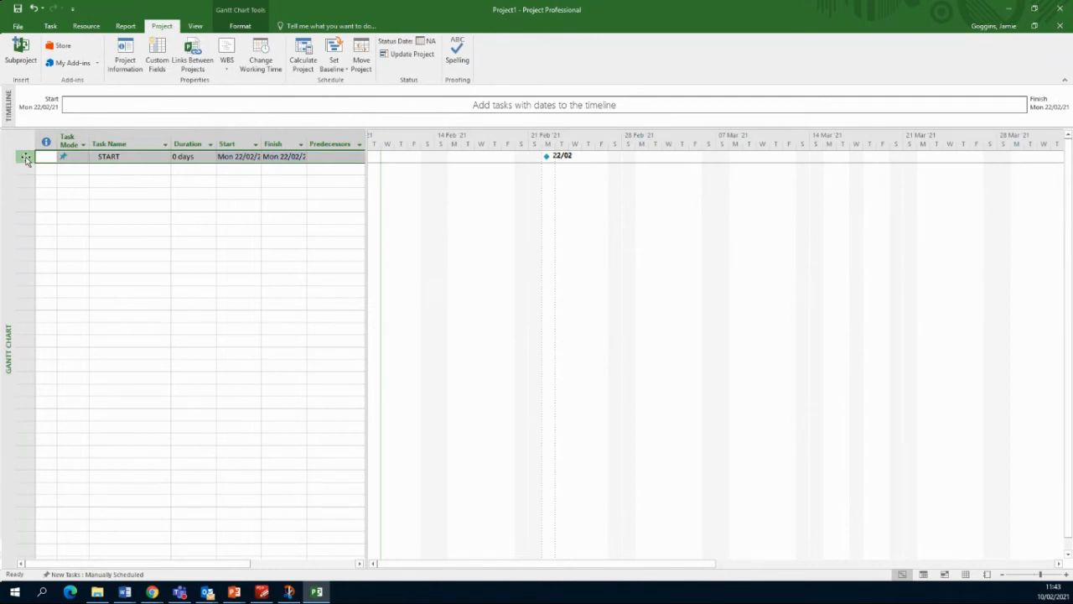
Step: Switch START to auto scheduling from its row's context menu, then dismiss the menu
{"action": "right_click", "coordinate": [26, 159]}
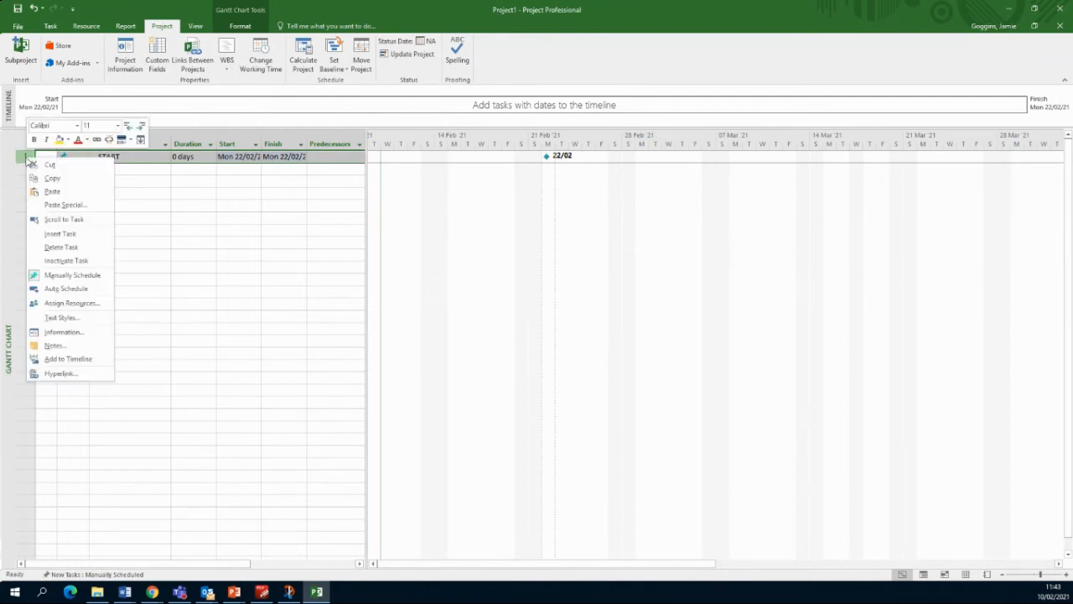
{"action": "left_click", "coordinate": [87, 288]}
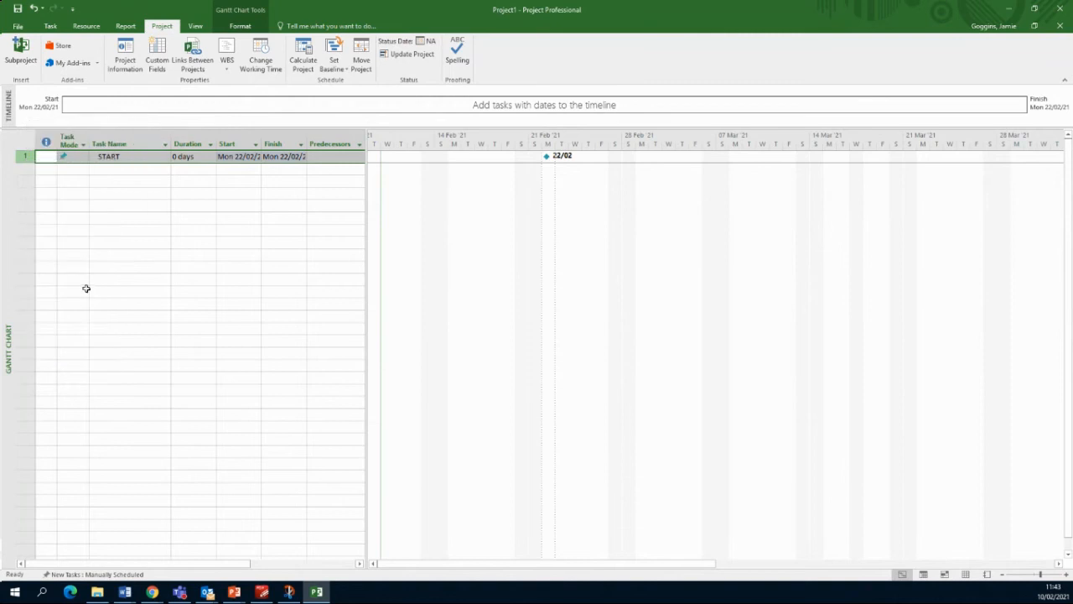
{"action": "right_click", "coordinate": [27, 161]}
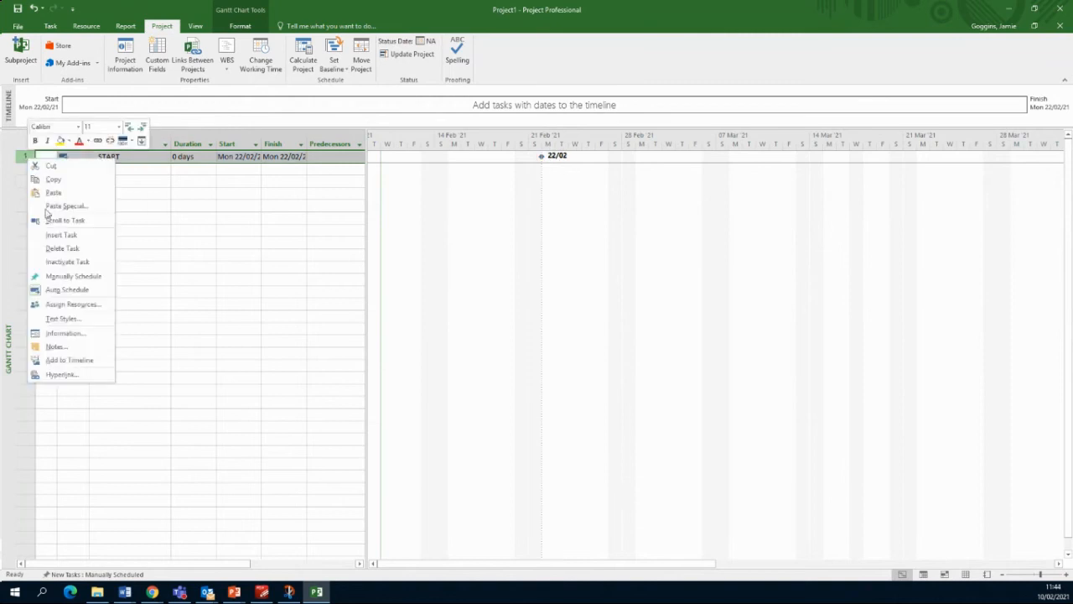
{"action": "left_click", "coordinate": [323, 5]}
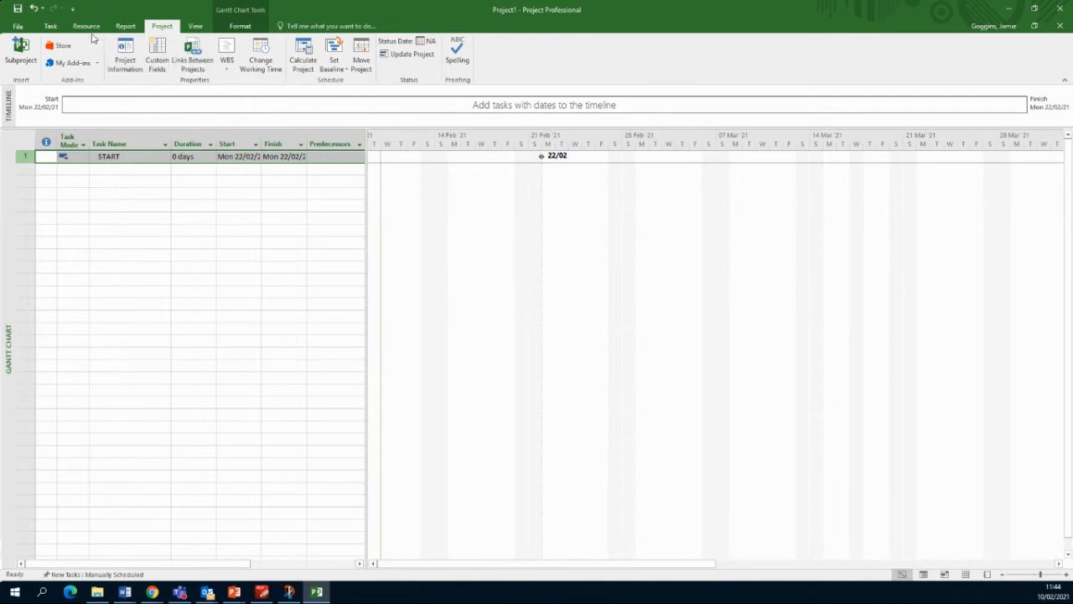
Step: On the Task tab, make START Manually Scheduled, then Auto Scheduled again, and select row 2's Task Mode
{"action": "left_click", "coordinate": [50, 27]}
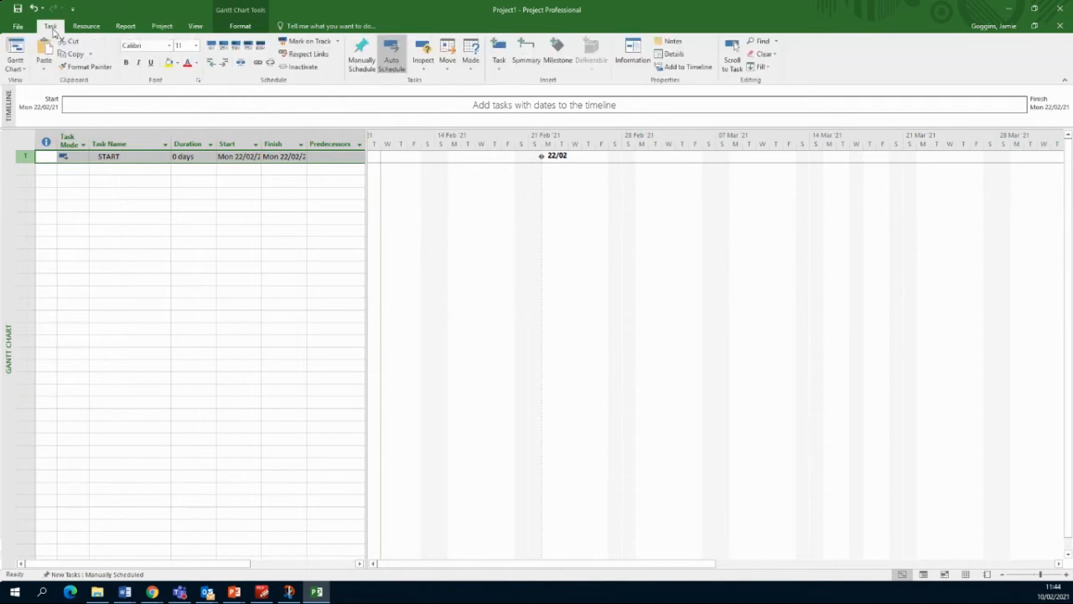
{"action": "left_click", "coordinate": [369, 71]}
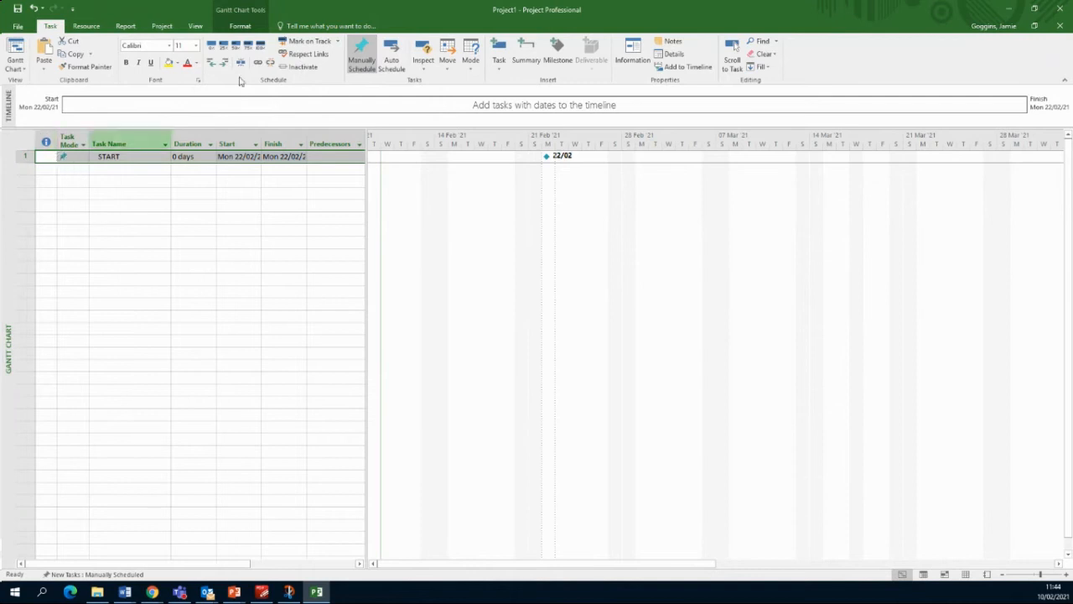
{"action": "left_click", "coordinate": [392, 59]}
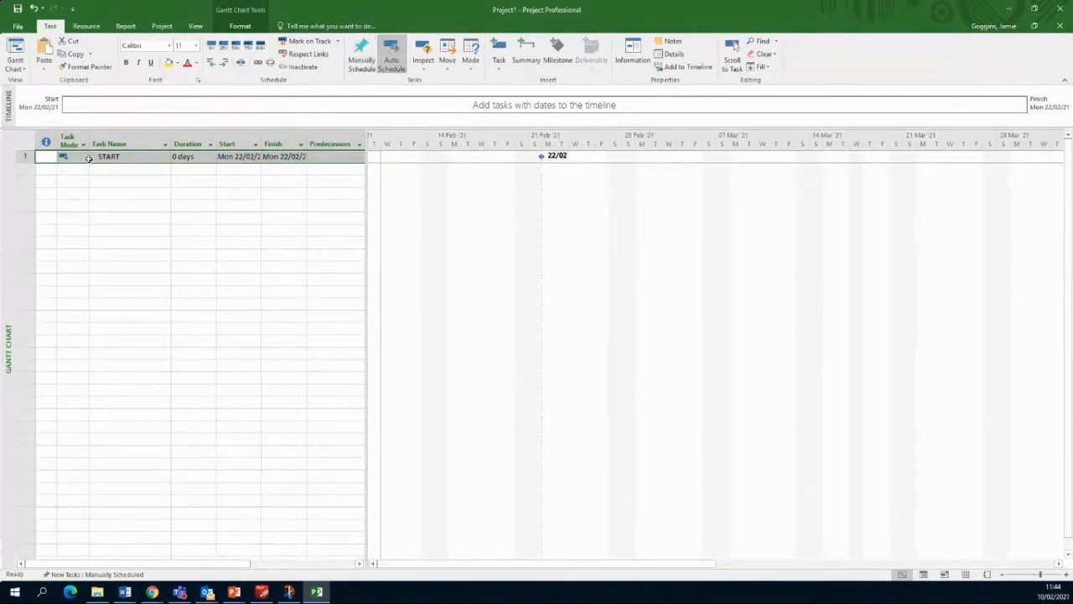
{"action": "left_click", "coordinate": [169, 255]}
{"action": "left_click", "coordinate": [76, 170]}
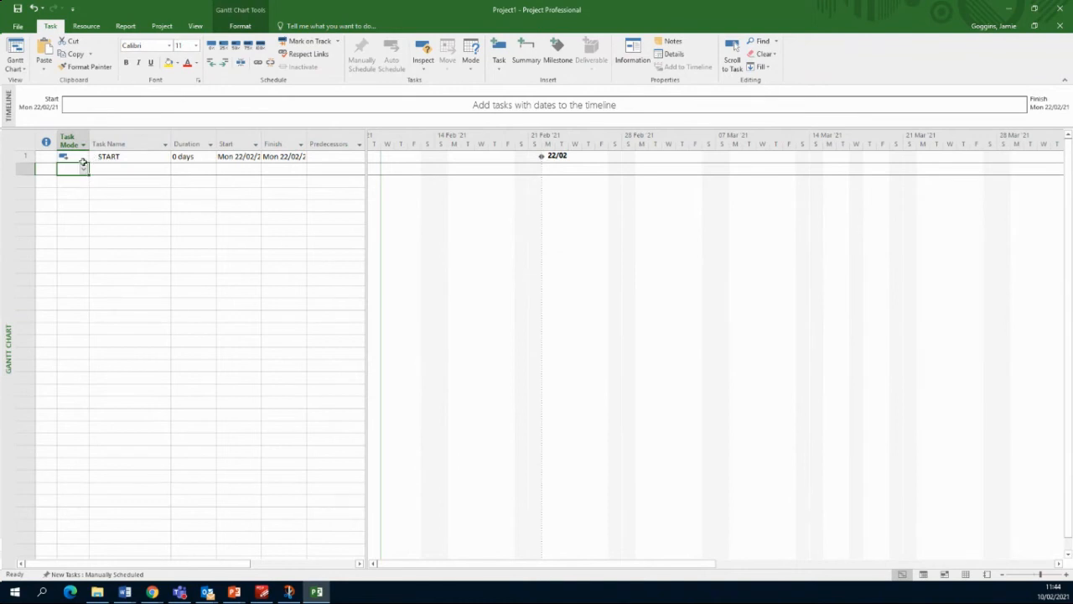
Step: Set new tasks to Auto Scheduled and verify it under File > Options > Schedule, cancelling without changes
{"action": "left_click", "coordinate": [109, 576]}
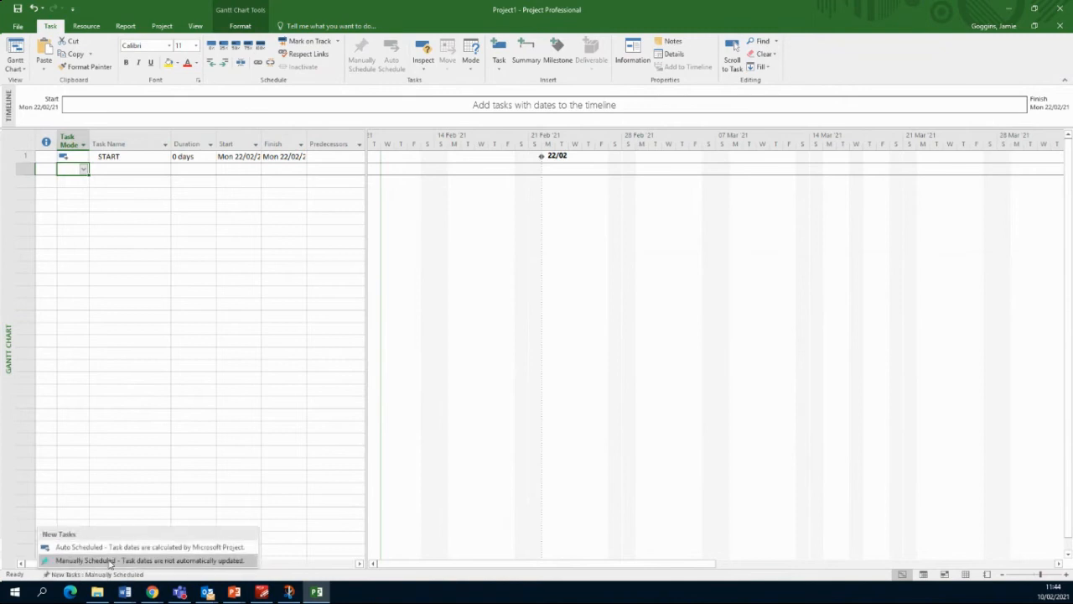
{"action": "left_click", "coordinate": [92, 548]}
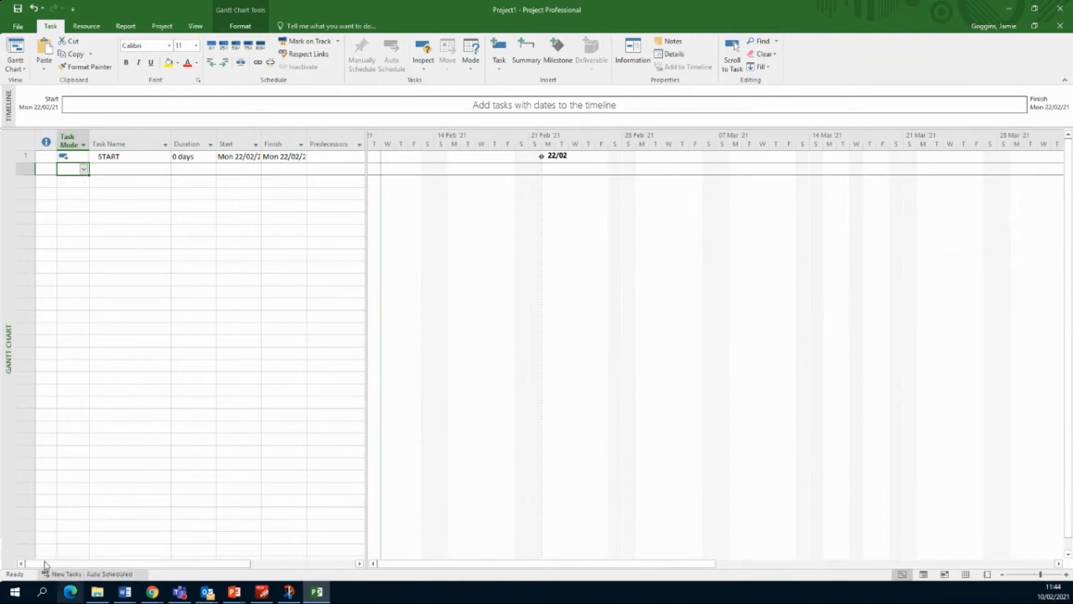
{"action": "left_click", "coordinate": [20, 25]}
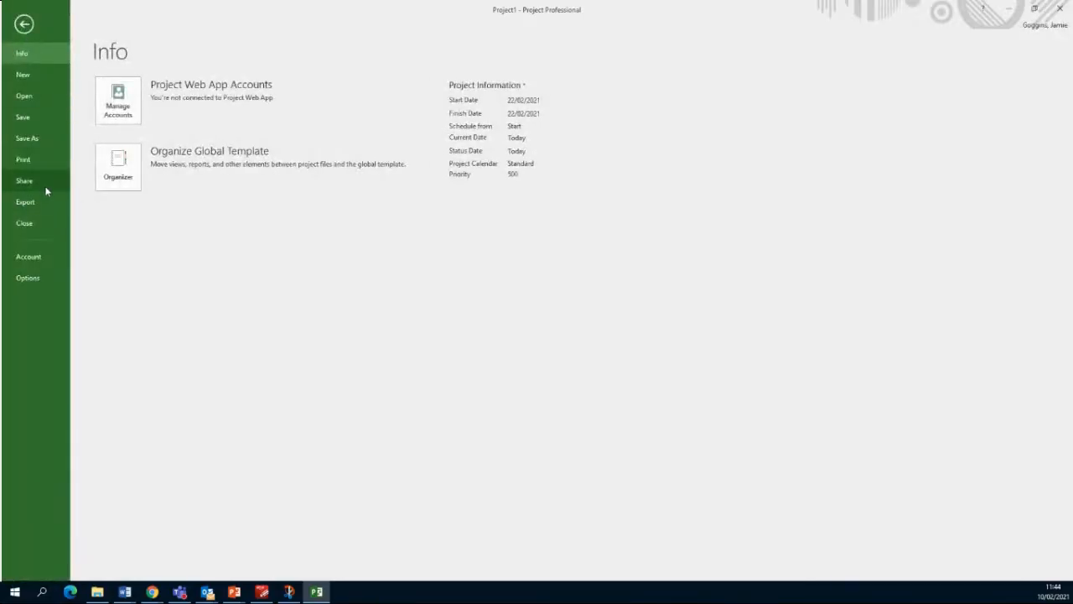
{"action": "left_click", "coordinate": [43, 277]}
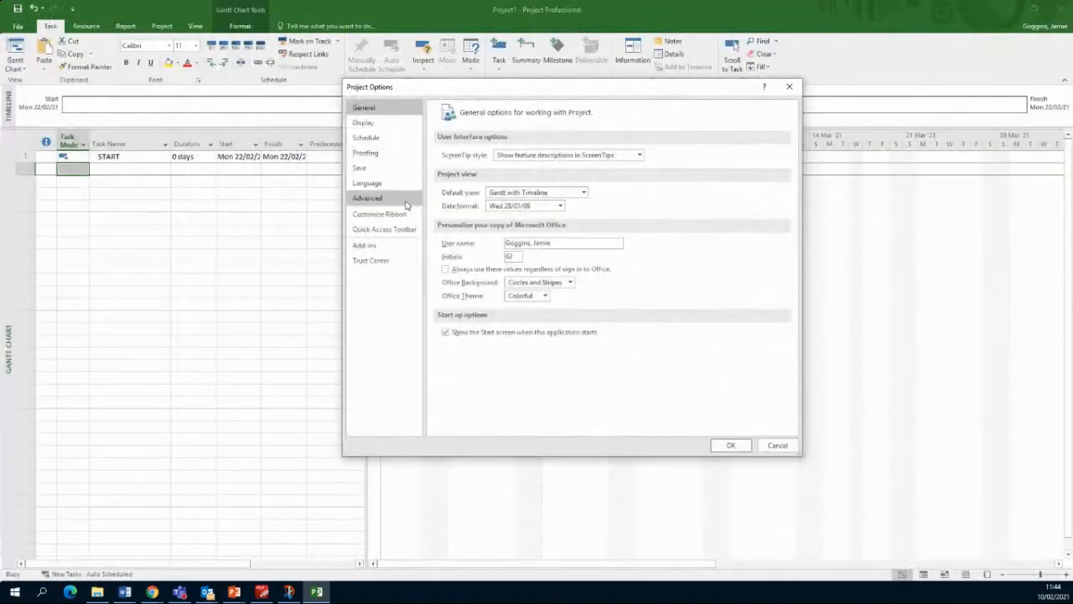
{"action": "left_click", "coordinate": [375, 137]}
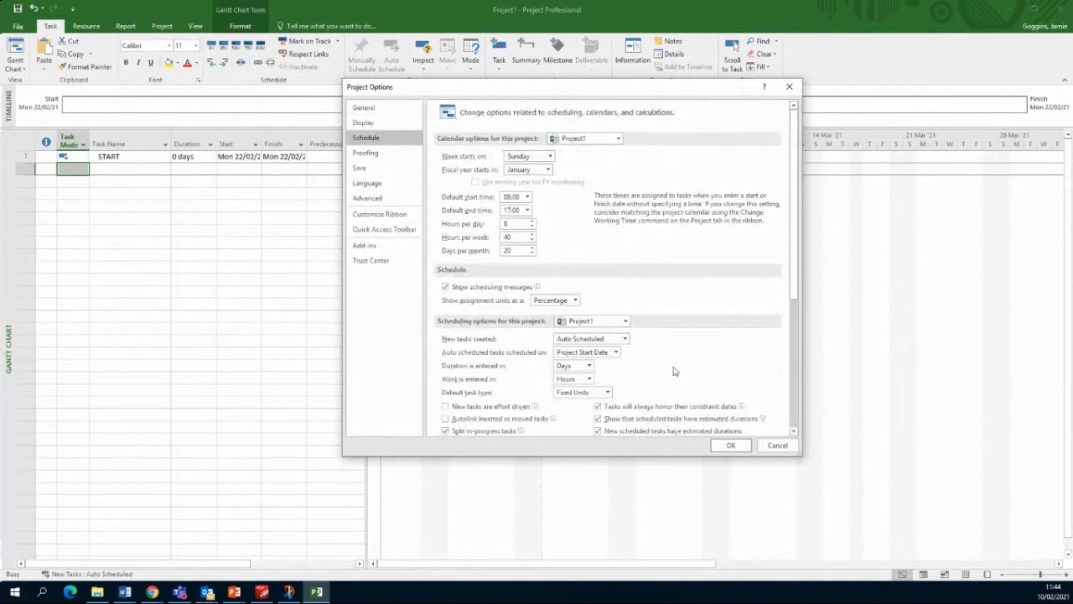
{"action": "left_click", "coordinate": [624, 338]}
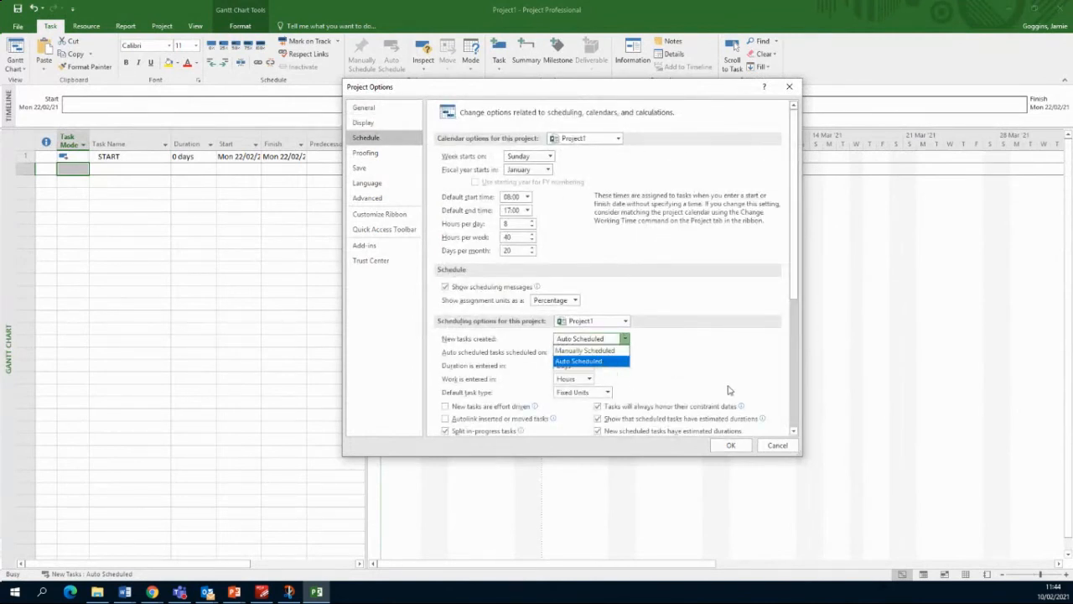
{"action": "left_click", "coordinate": [777, 445]}
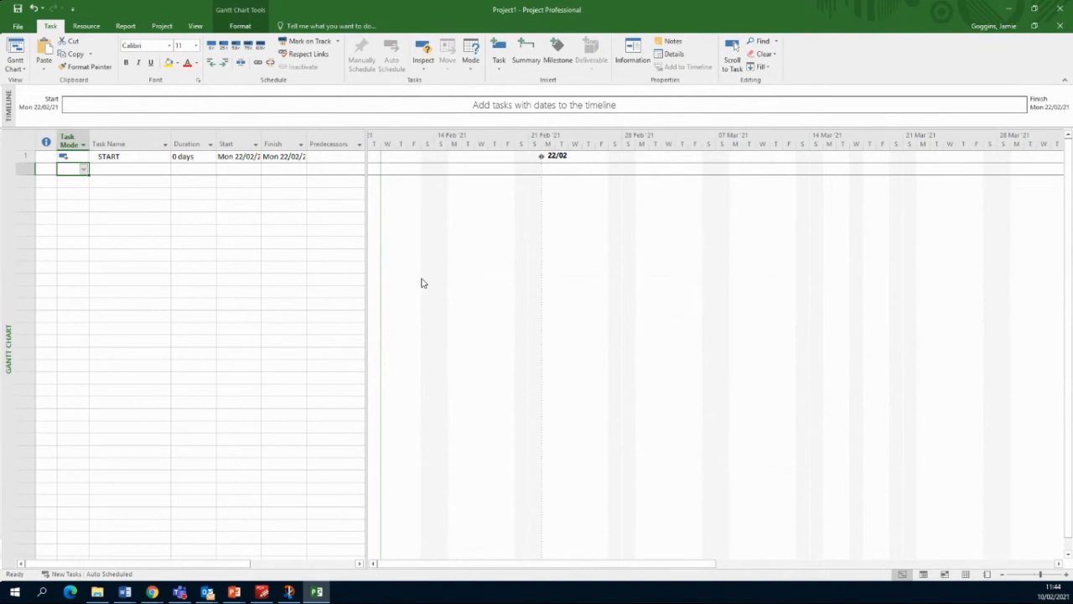
Step: Add task 2 'Obtain planning' lasting 8 weeks, with predecessor 1 (START)
{"action": "left_click", "coordinate": [203, 192]}
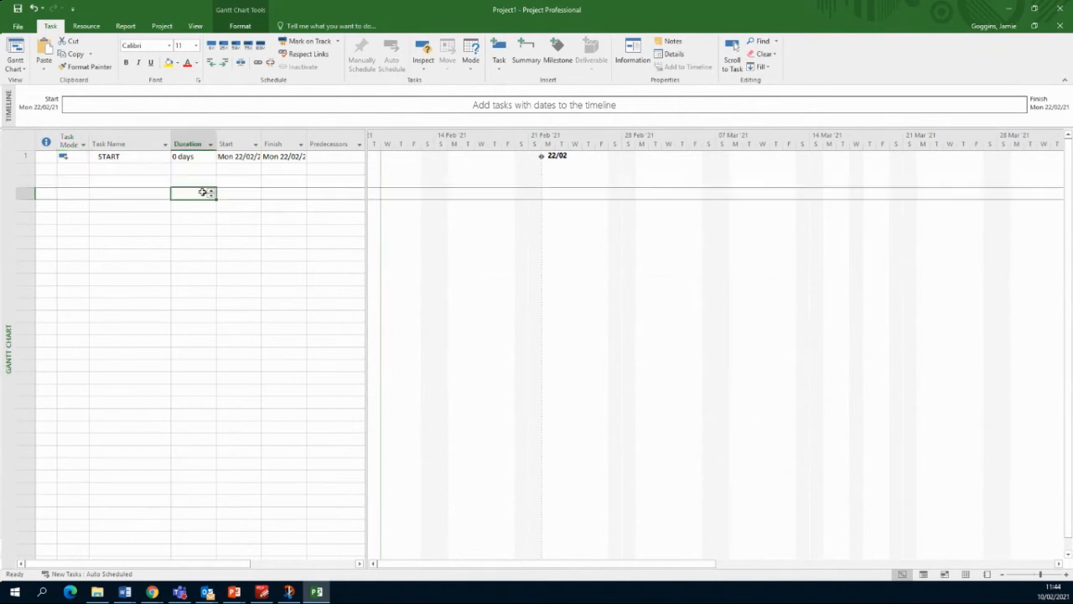
{"action": "left_click", "coordinate": [127, 169]}
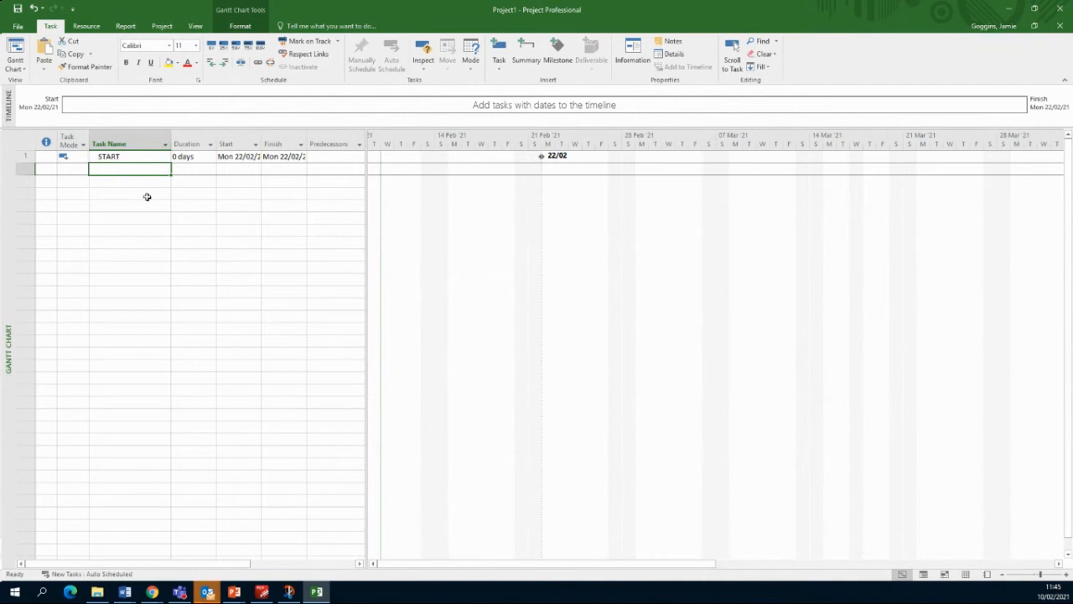
{"action": "type", "text": "oBtain"}
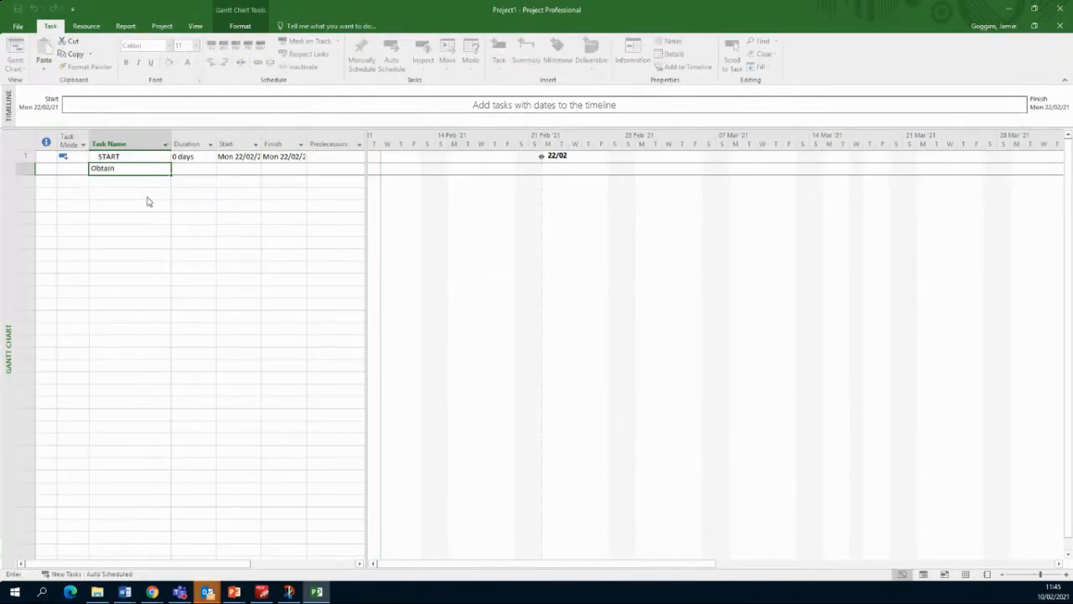
{"action": "type", "text": " planning"}
{"action": "key", "text": "Tab"}
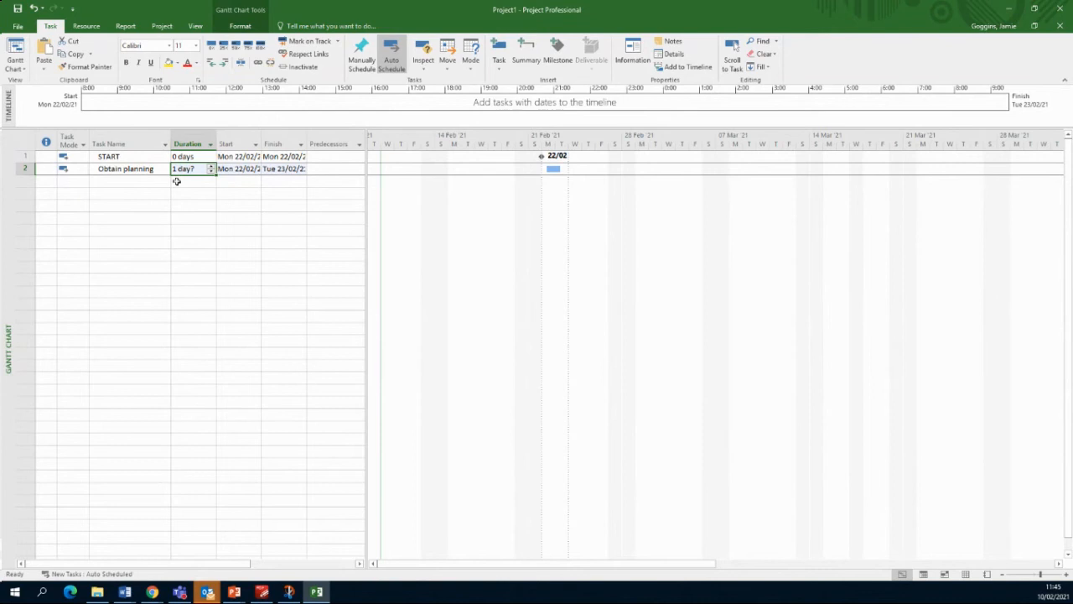
{"action": "type", "text": "8 week"}
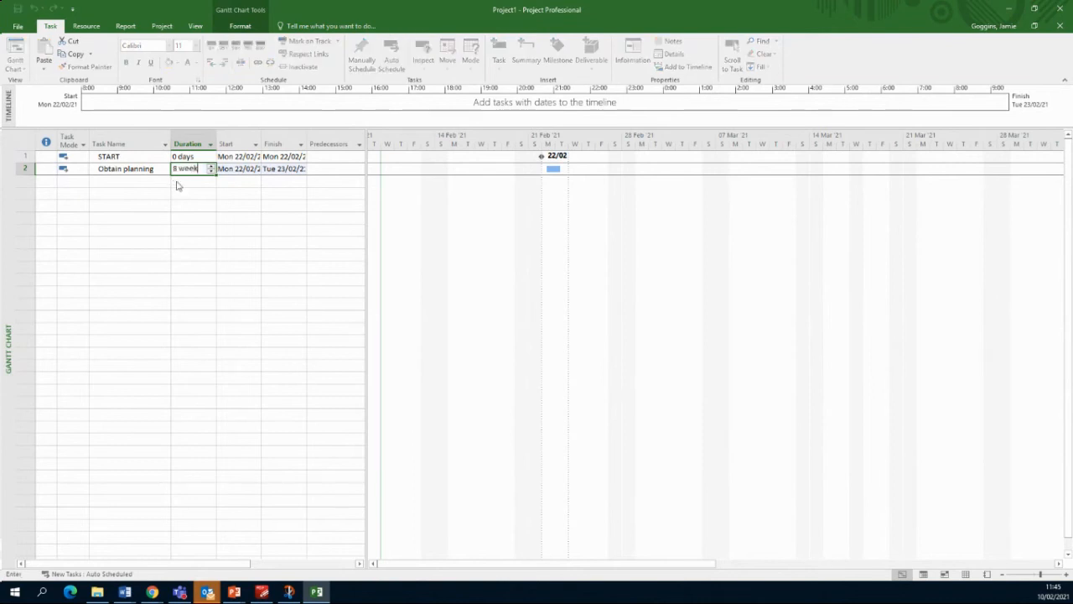
{"action": "type", "text": "s"}
{"action": "key", "text": "Return"}
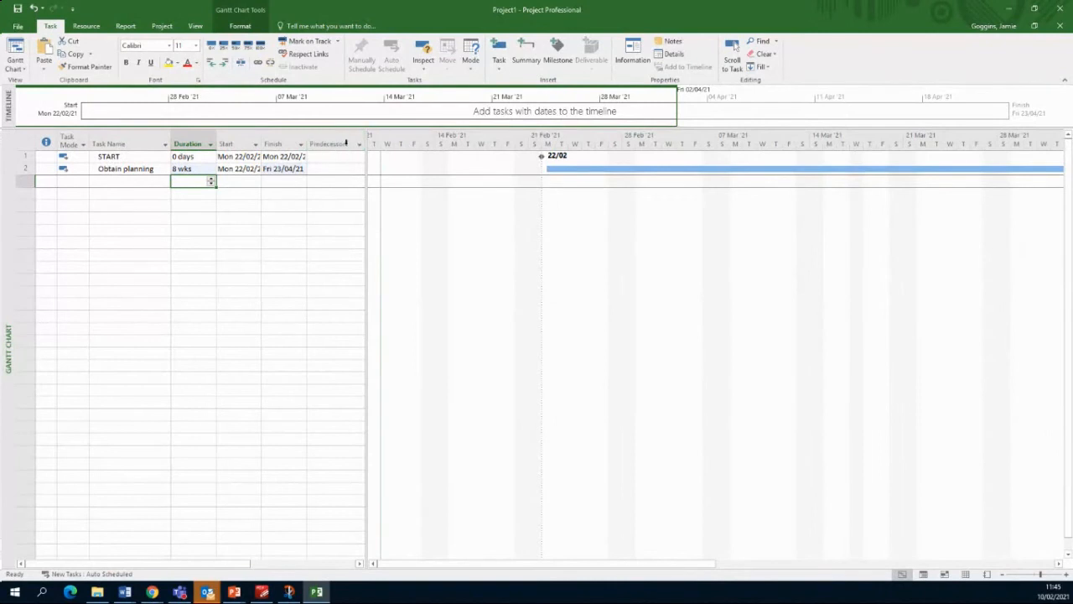
{"action": "left_click", "coordinate": [329, 169]}
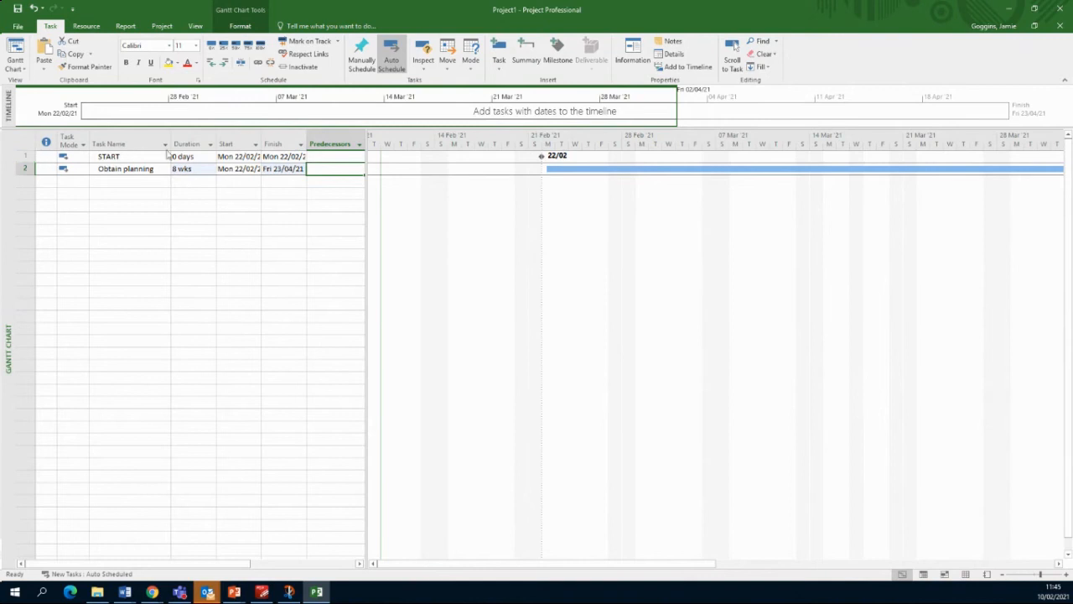
{"action": "type", "text": "1"}
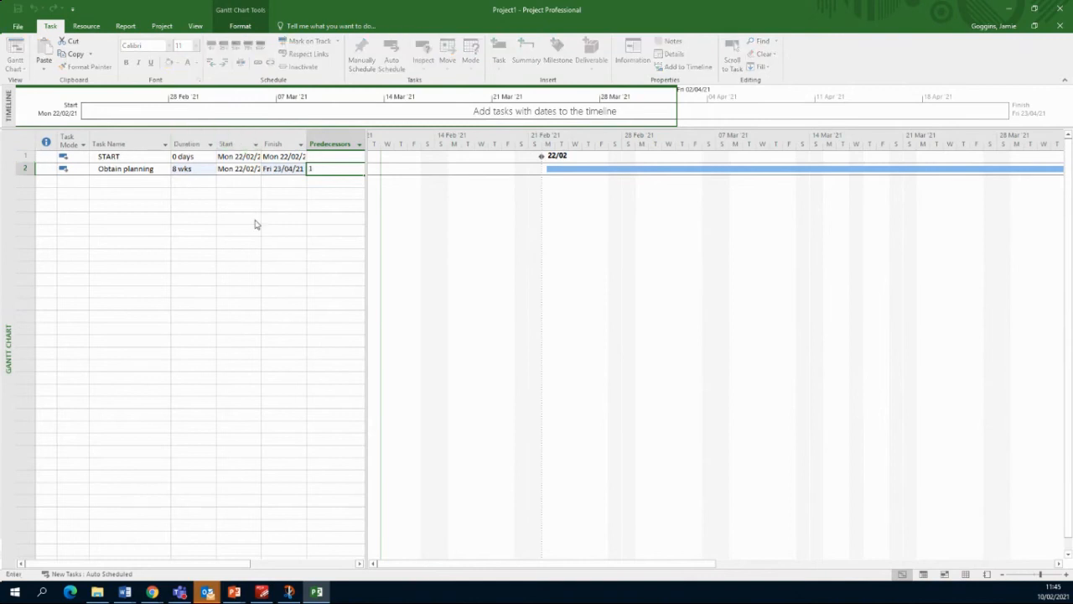
{"action": "key", "text": "Return"}
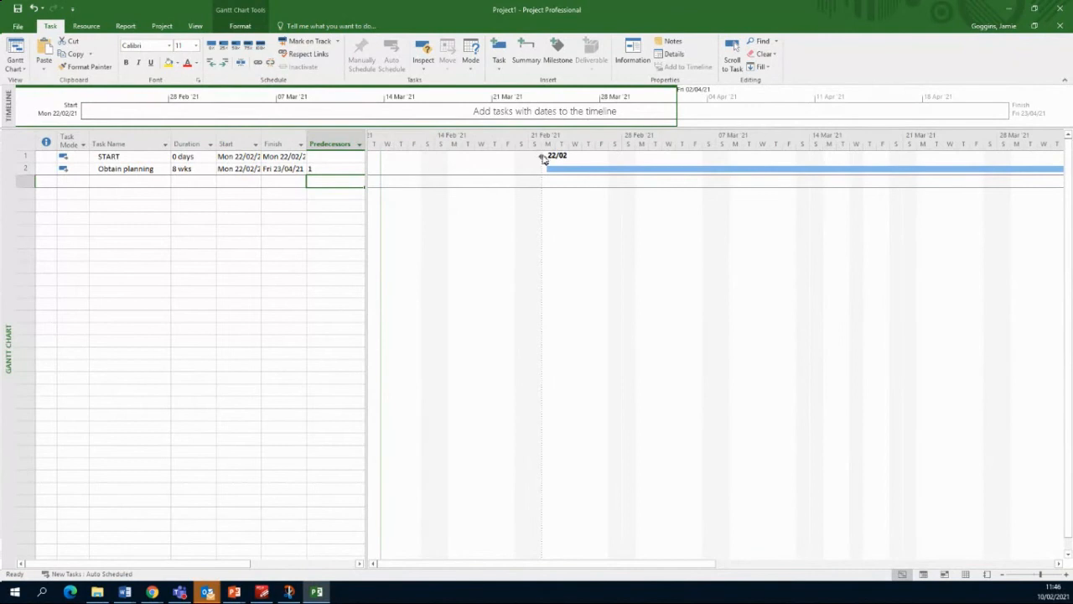
Step: Add task 3 'Establish site' lasting 3 days, with predecessor 2 (Obtain planning)
{"action": "left_click", "coordinate": [151, 236]}
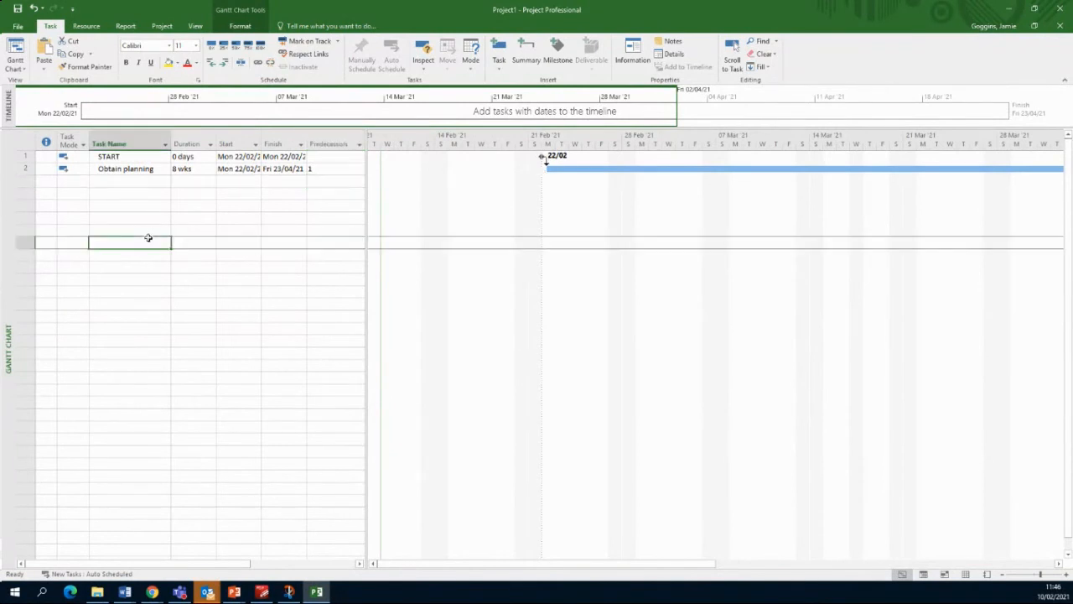
{"action": "left_click", "coordinate": [130, 181]}
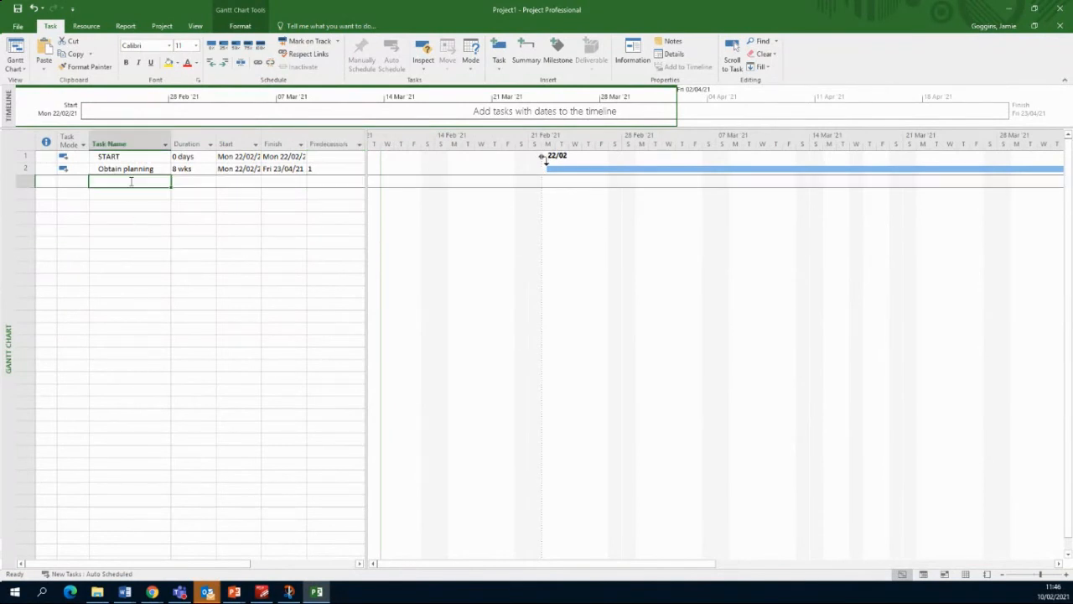
{"action": "type", "text": "Establ"}
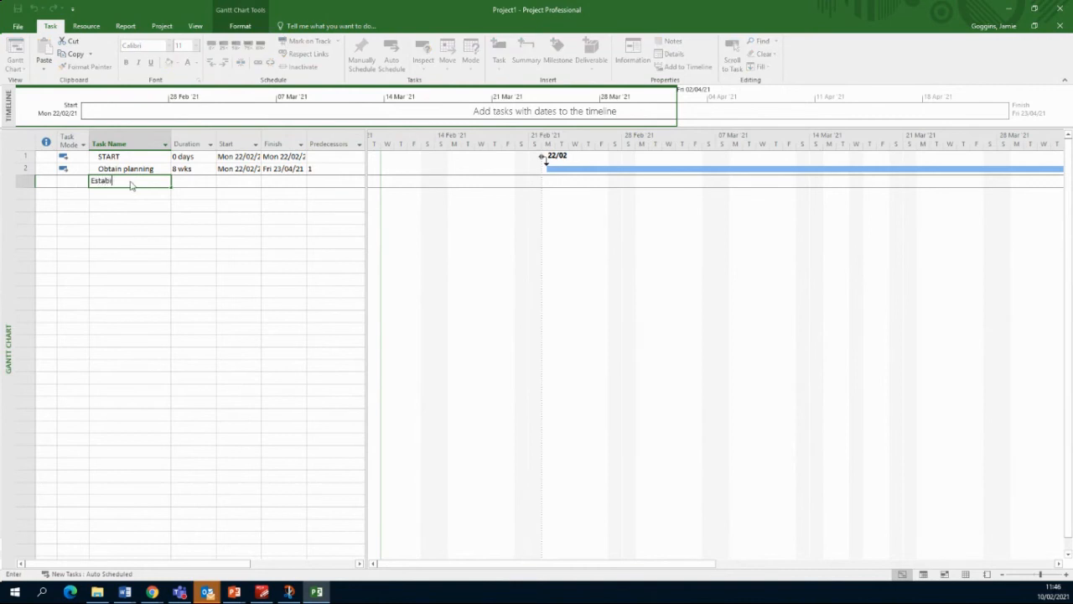
{"action": "type", "text": "ish site"}
{"action": "key", "text": "Tab"}
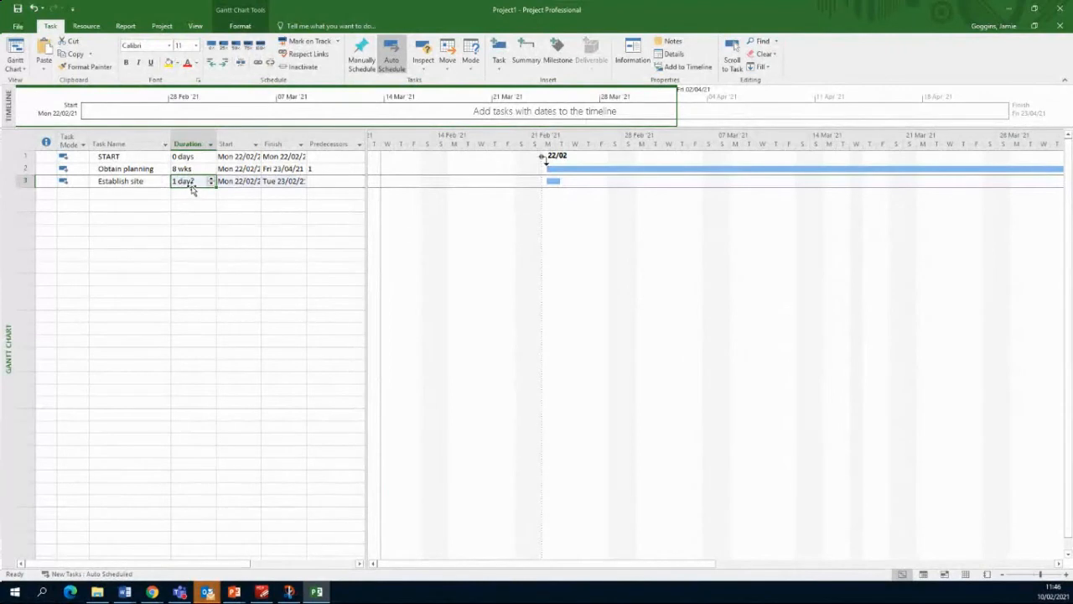
{"action": "type", "text": "3"}
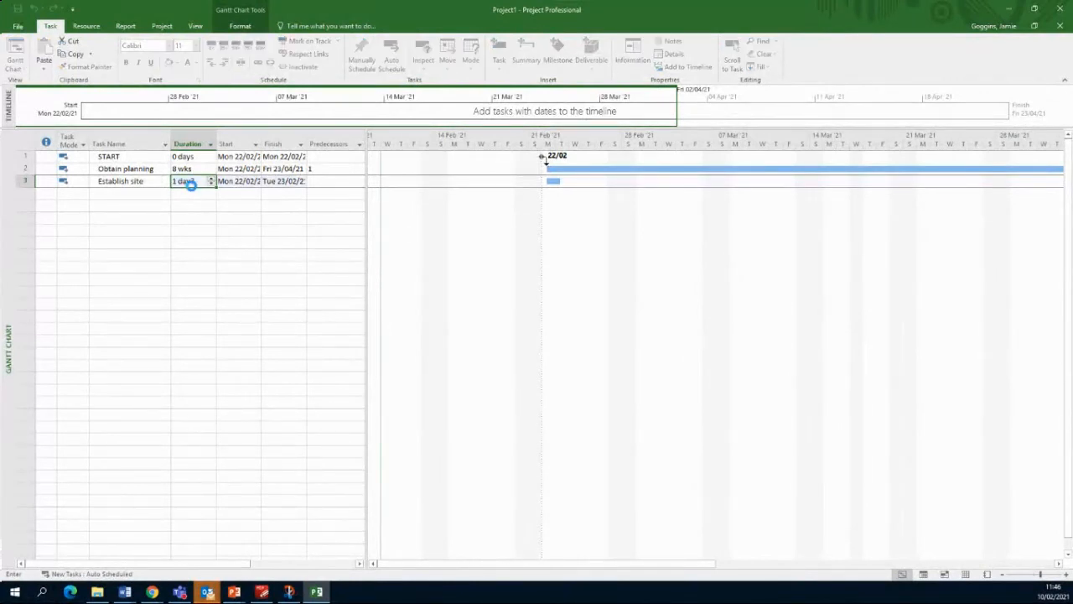
{"action": "key", "text": "Tab"}
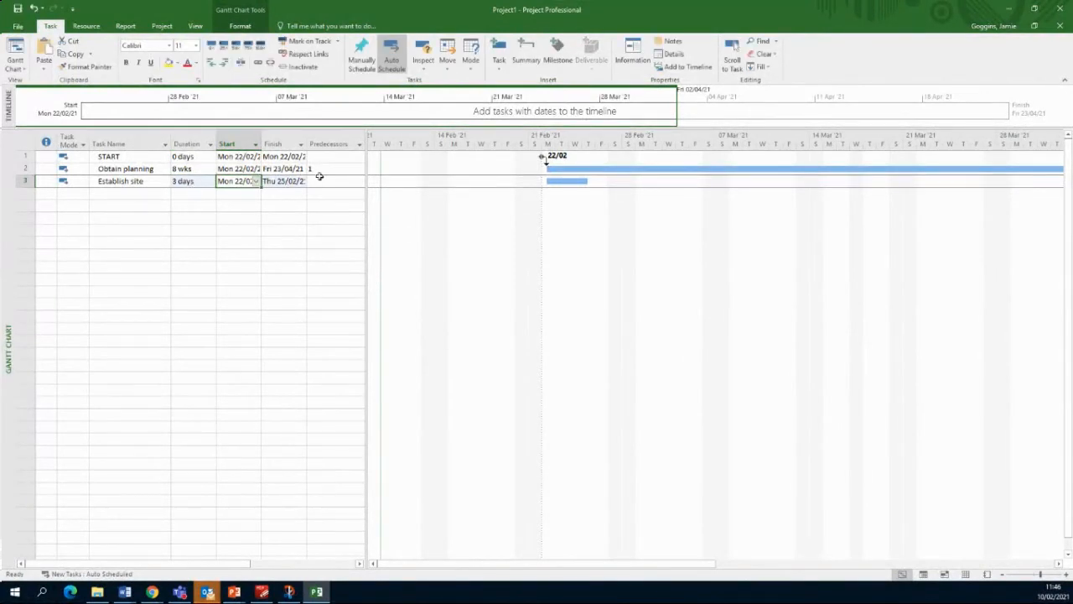
{"action": "left_click", "coordinate": [323, 178]}
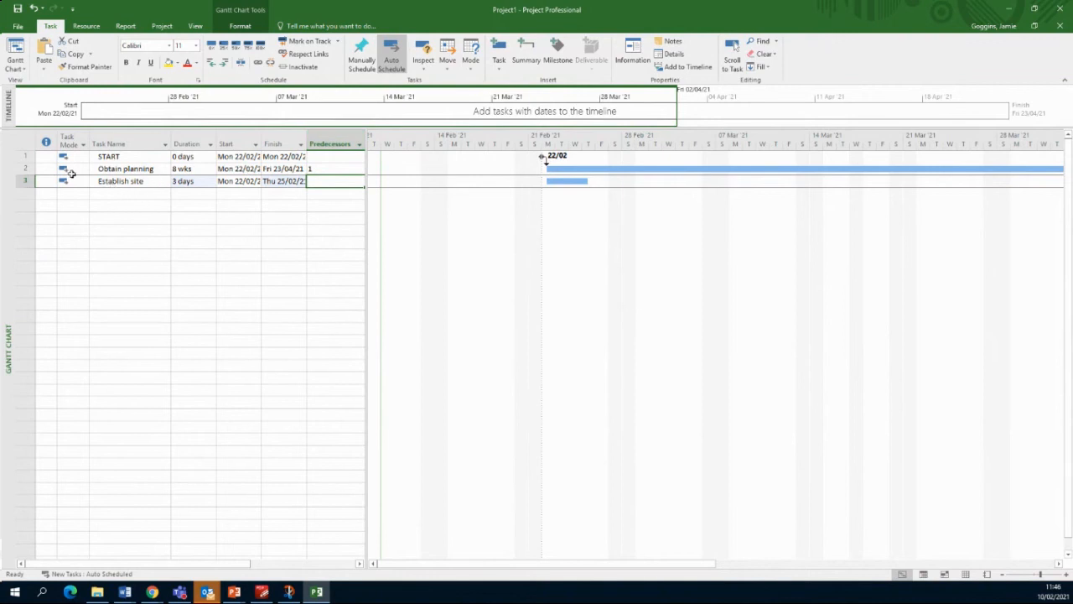
{"action": "type", "text": "2"}
{"action": "key", "text": "Return"}
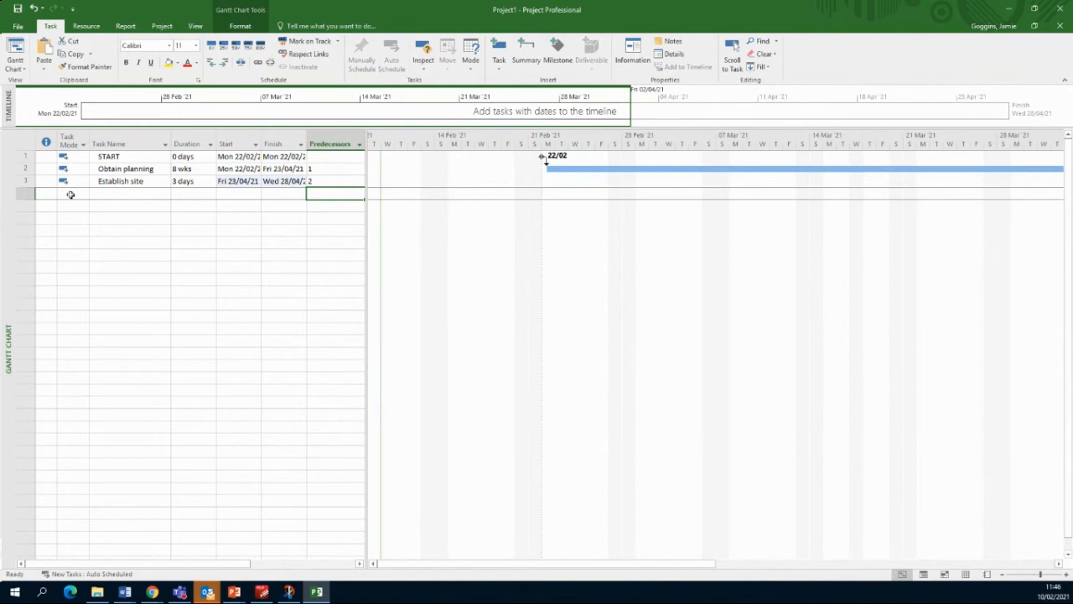
Step: Add task 4 'Create entrance road' lasting 2 days, with predecessor 3 (Establish site)
{"action": "left_click", "coordinate": [123, 192]}
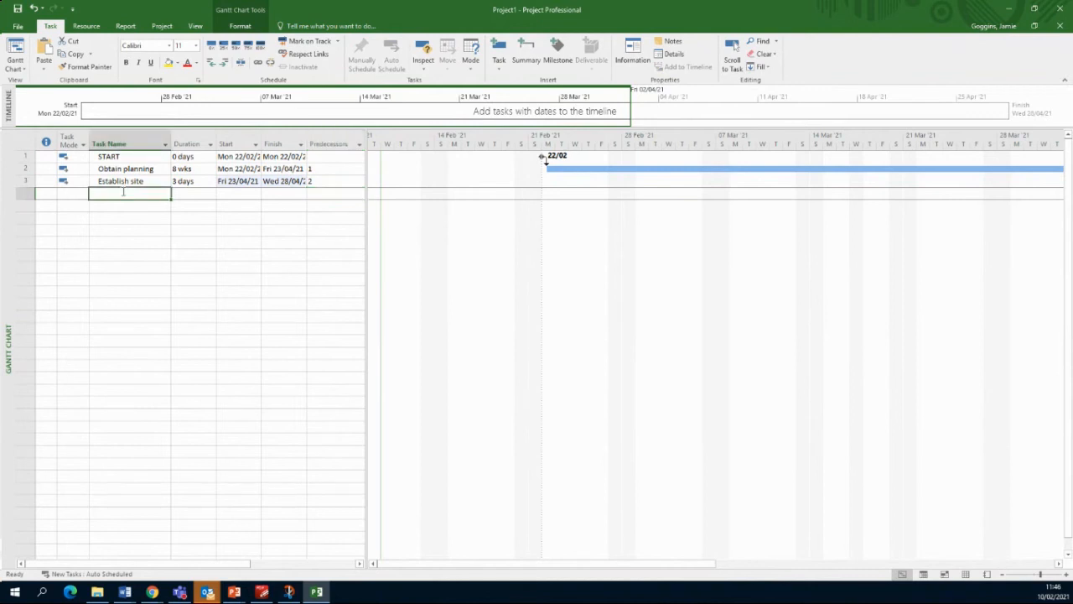
{"action": "type", "text": "Create"}
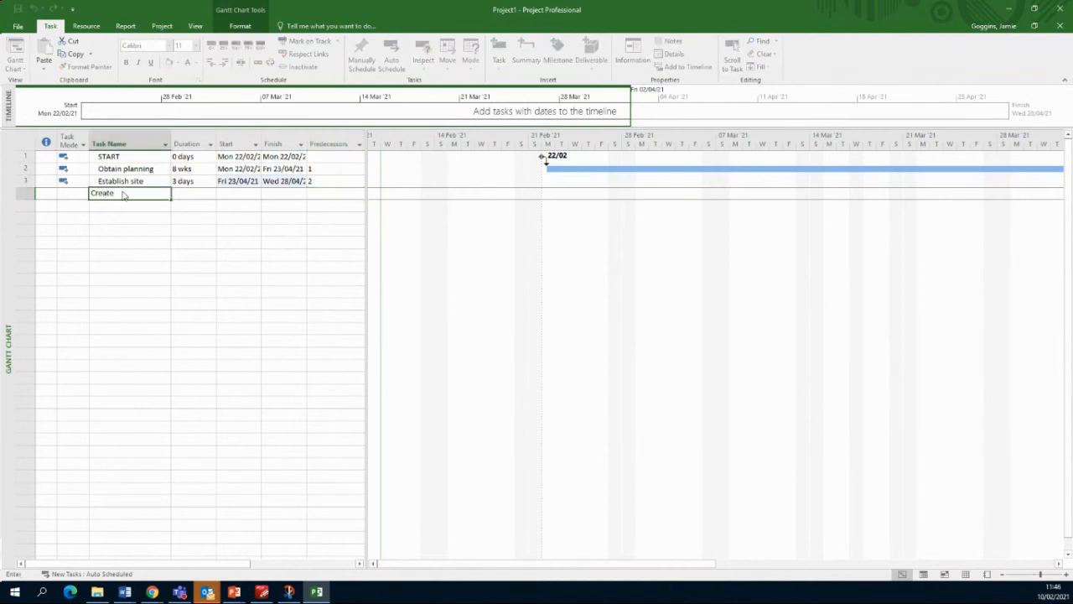
{"action": "type", "text": " entrance road"}
{"action": "key", "text": "Tab"}
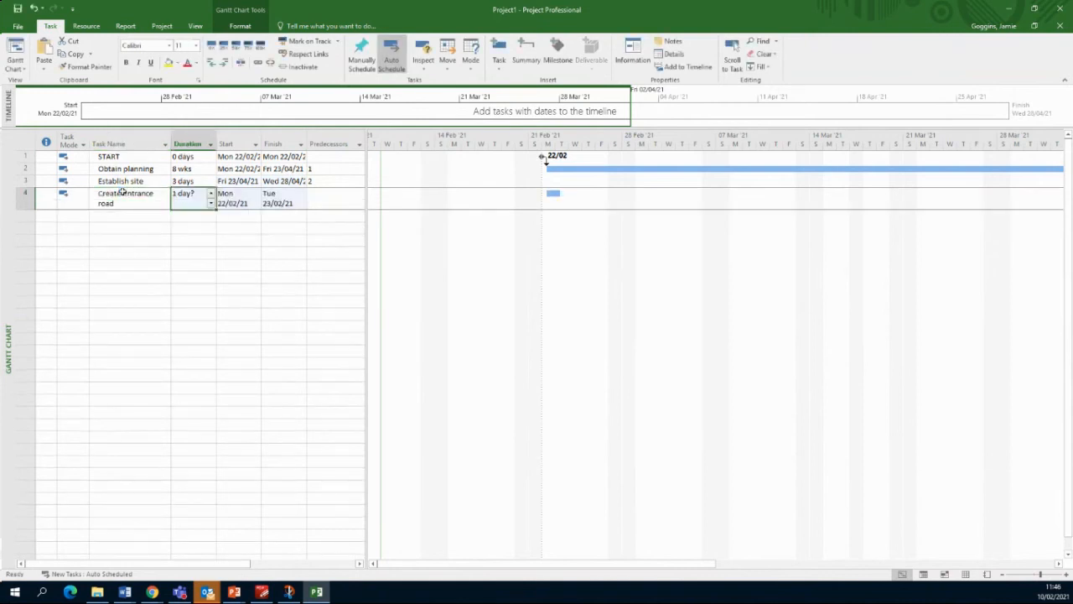
{"action": "type", "text": "2"}
{"action": "key", "text": "Tab"}
{"action": "key", "text": "Tab"}
{"action": "key", "text": "Tab"}
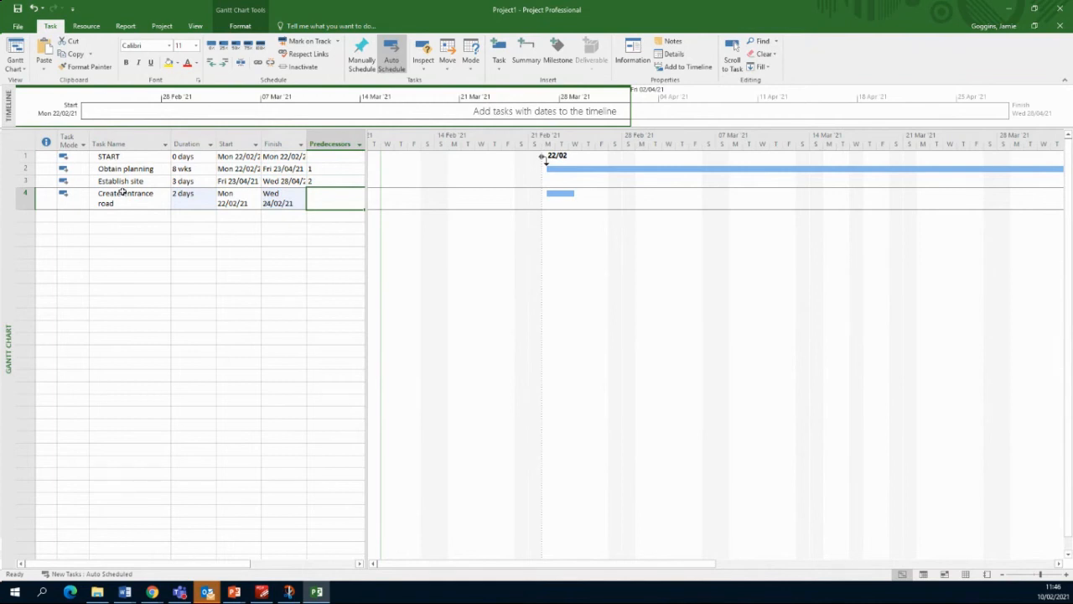
{"action": "type", "text": "3"}
{"action": "key", "text": "Return"}
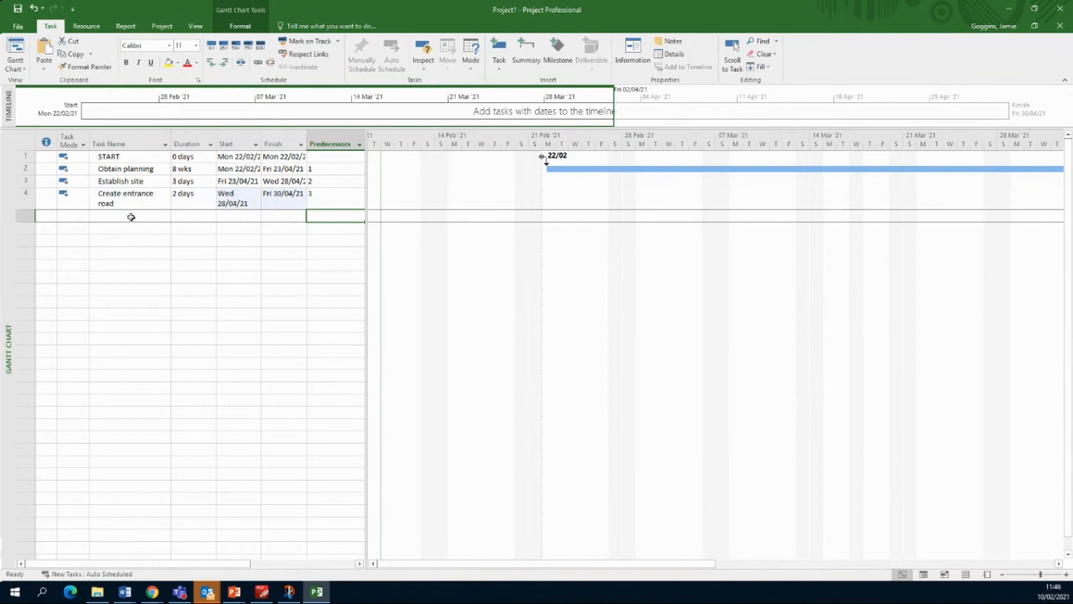
Step: Add task 5 'Dig foundations' lasting 5 days, with predecessor 4 (Create entrance road)
{"action": "left_click", "coordinate": [131, 217]}
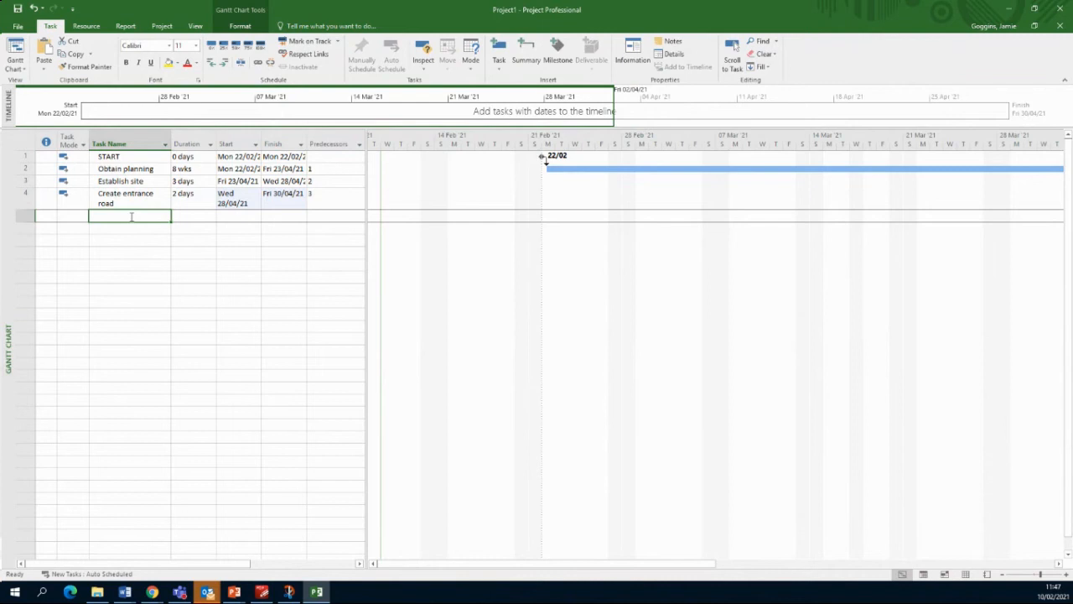
{"action": "type", "text": "Dig foundations"}
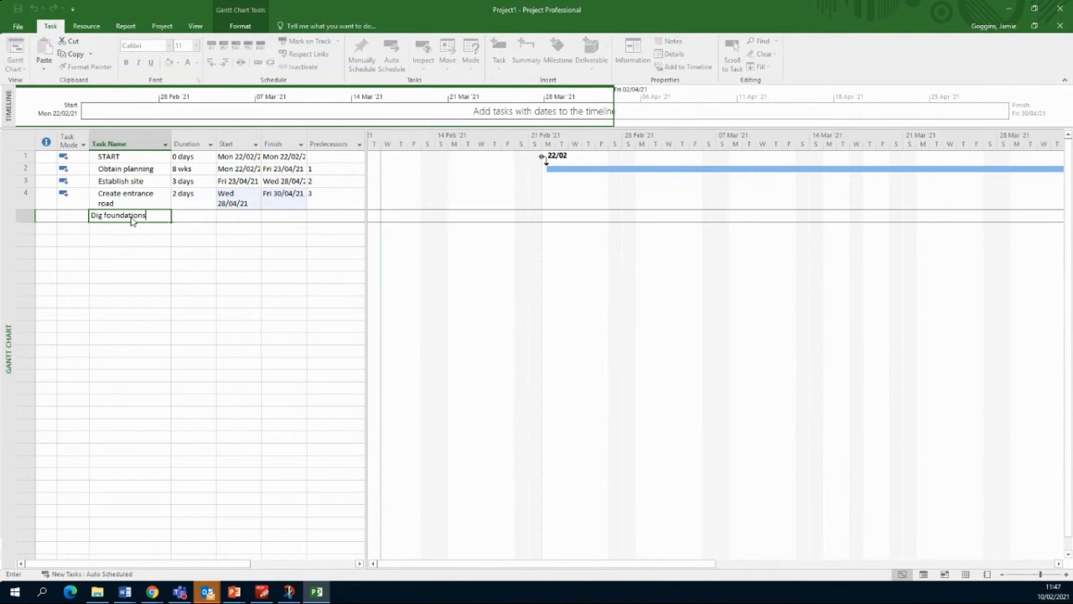
{"action": "key", "text": "Tab"}
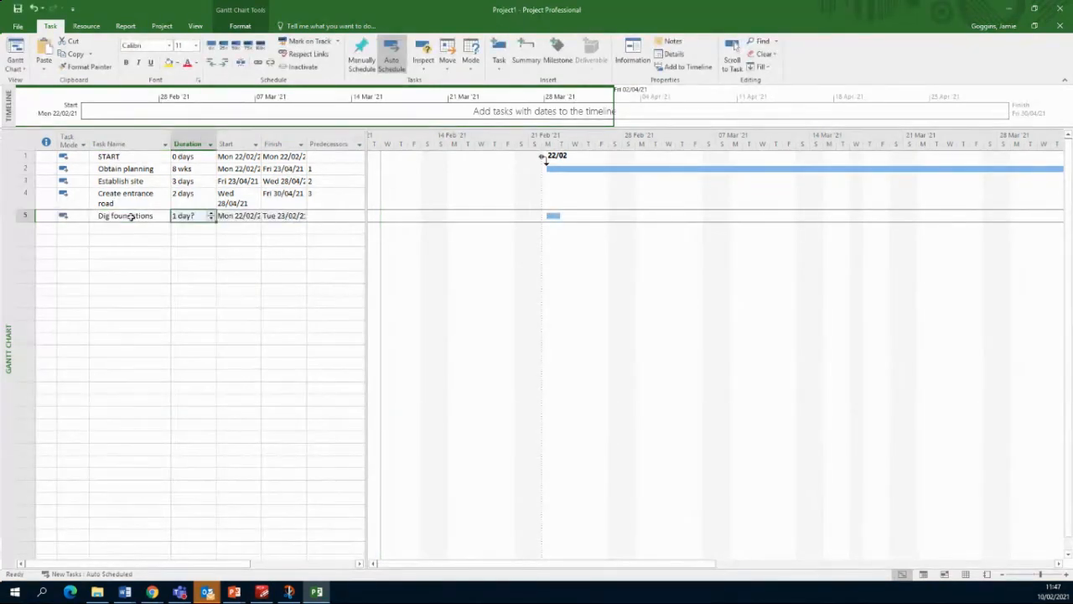
{"action": "type", "text": "5"}
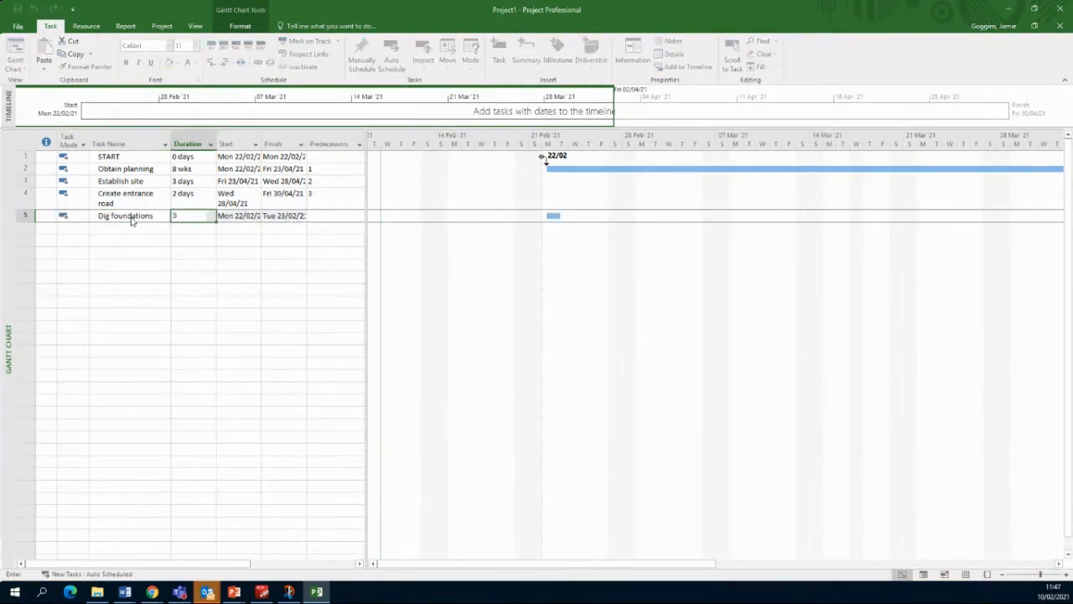
{"action": "key", "text": "Tab"}
{"action": "key", "text": "Tab"}
{"action": "key", "text": "Tab"}
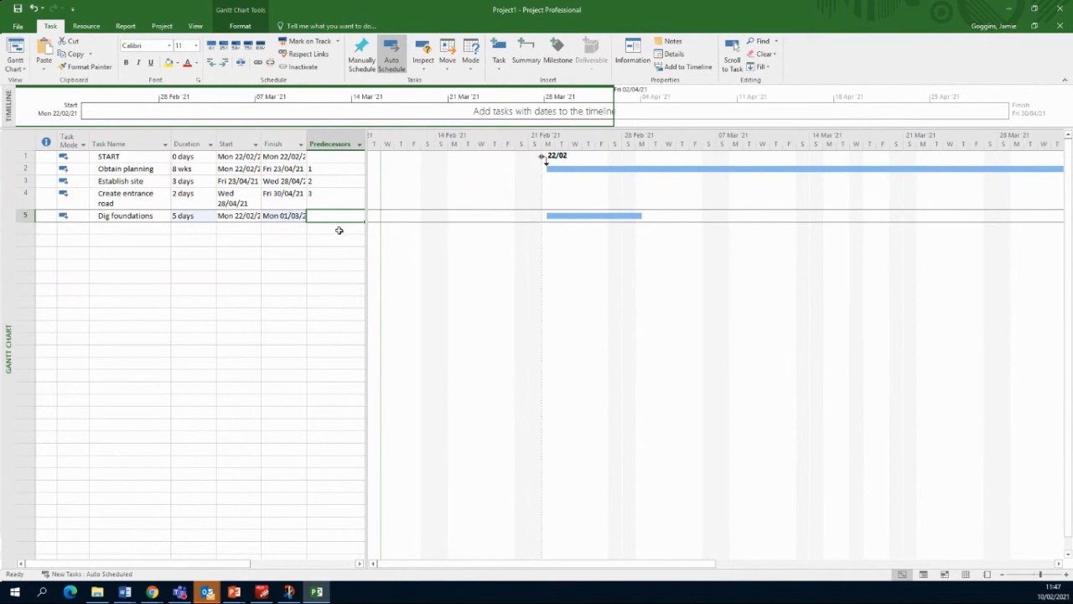
{"action": "type", "text": "4"}
{"action": "key", "text": "Tab"}
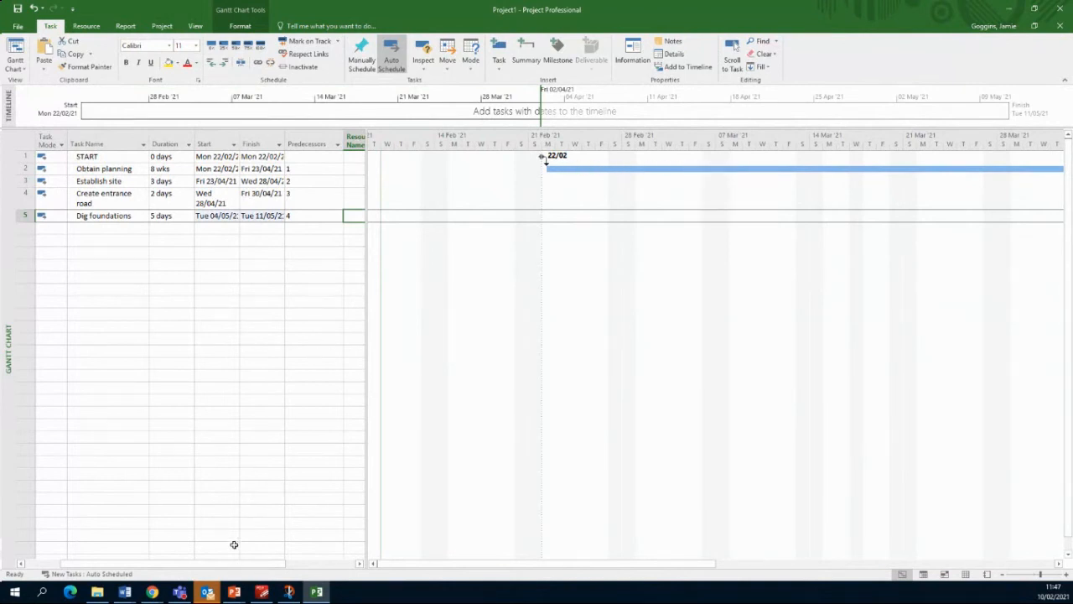
{"action": "scroll", "coordinate": [238, 567], "scroll_direction": "left", "scroll_amount": 2}
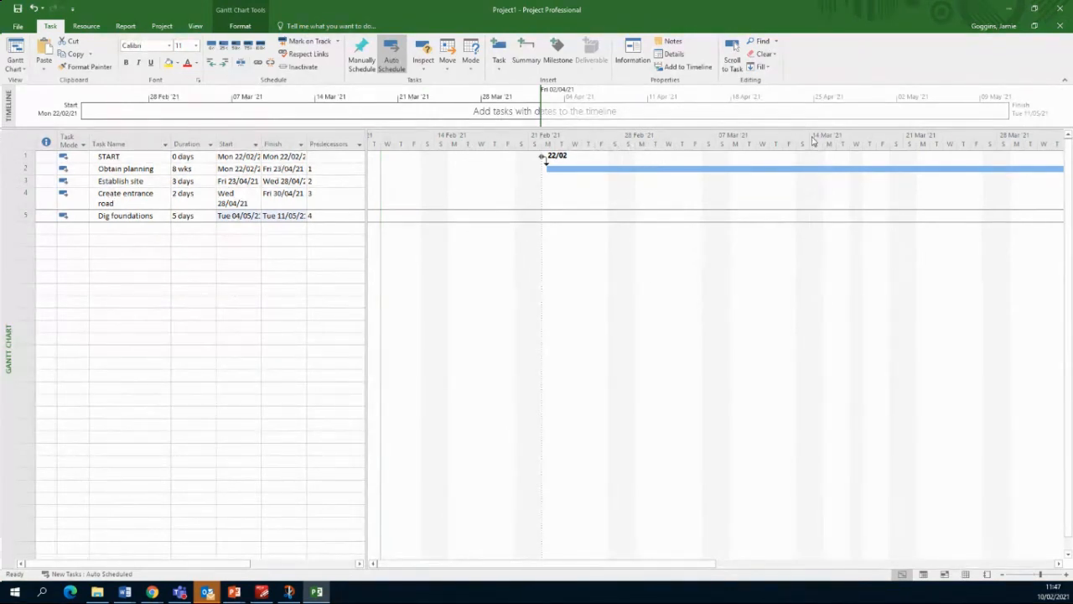
Step: Zoom the Gantt timescale to Entire project, then reopen Zoom and confirm with OK
{"action": "right_click", "coordinate": [712, 145]}
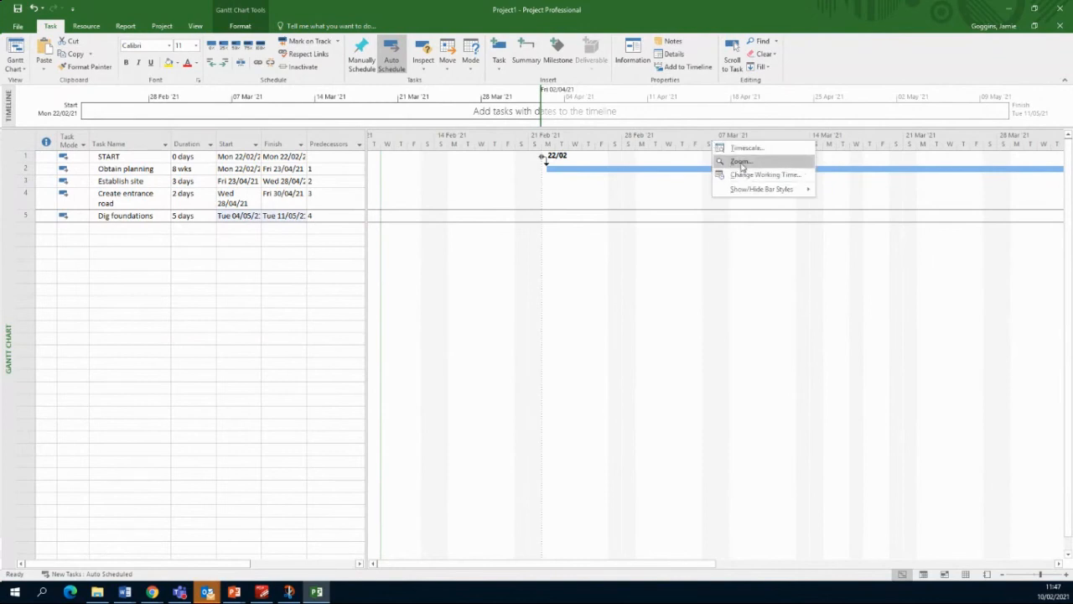
{"action": "left_click", "coordinate": [741, 162]}
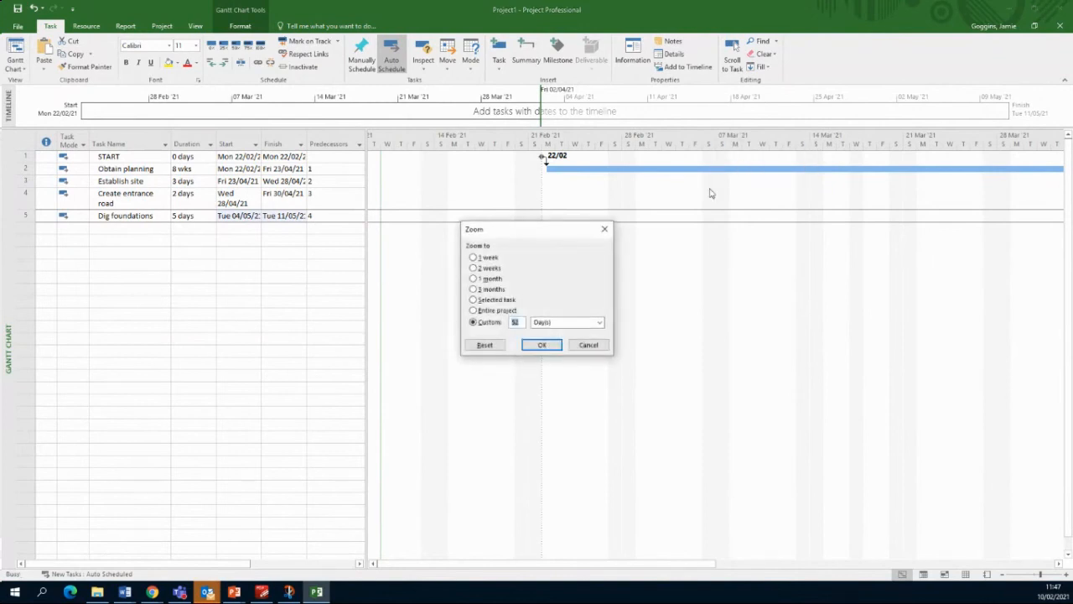
{"action": "left_click", "coordinate": [500, 311]}
{"action": "left_click", "coordinate": [541, 344]}
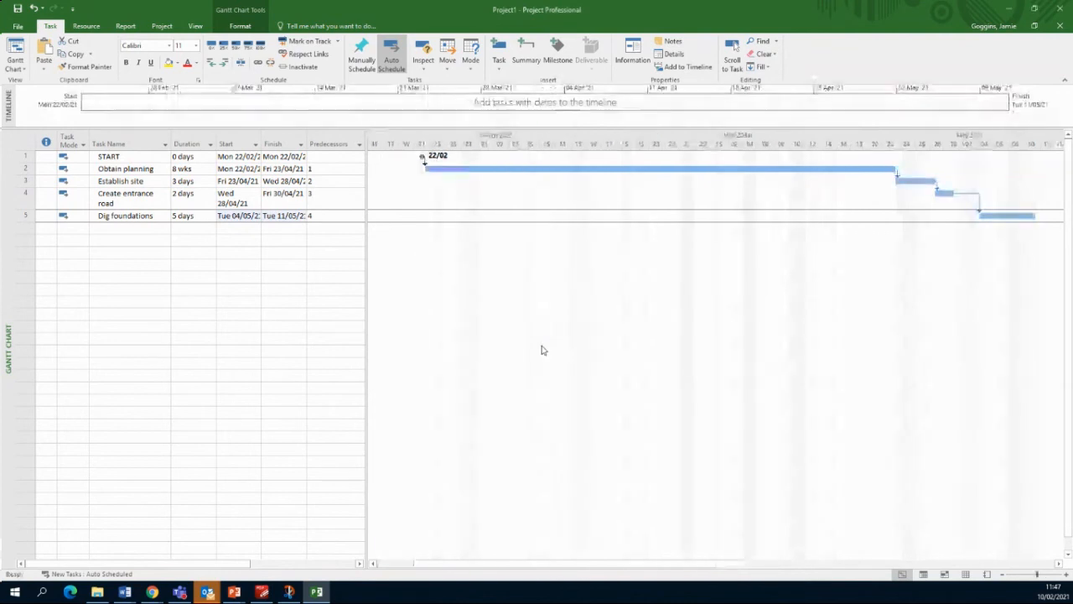
{"action": "right_click", "coordinate": [627, 148]}
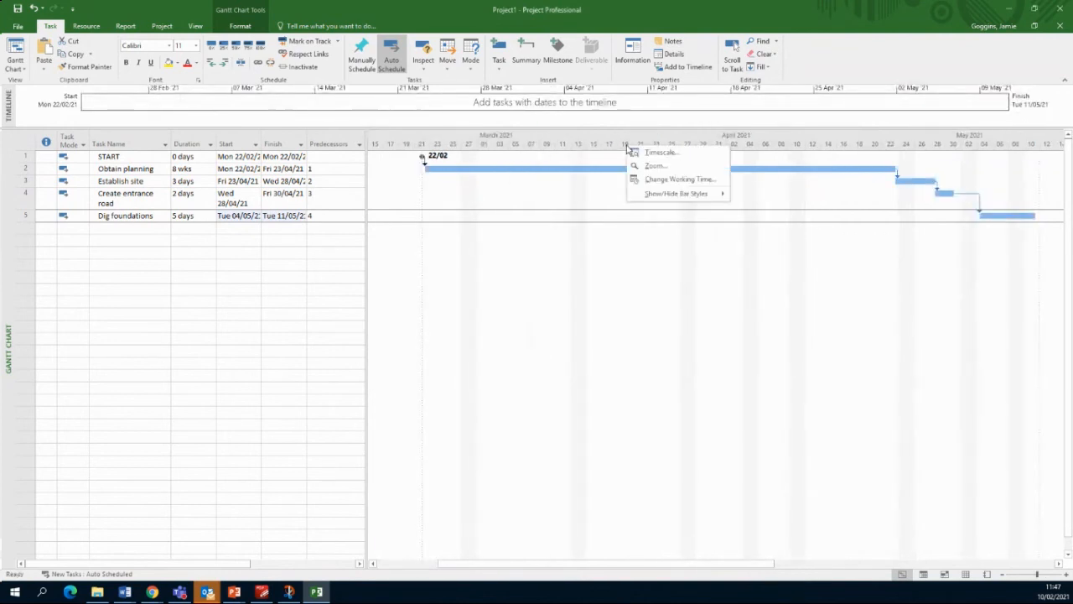
{"action": "left_click", "coordinate": [649, 165]}
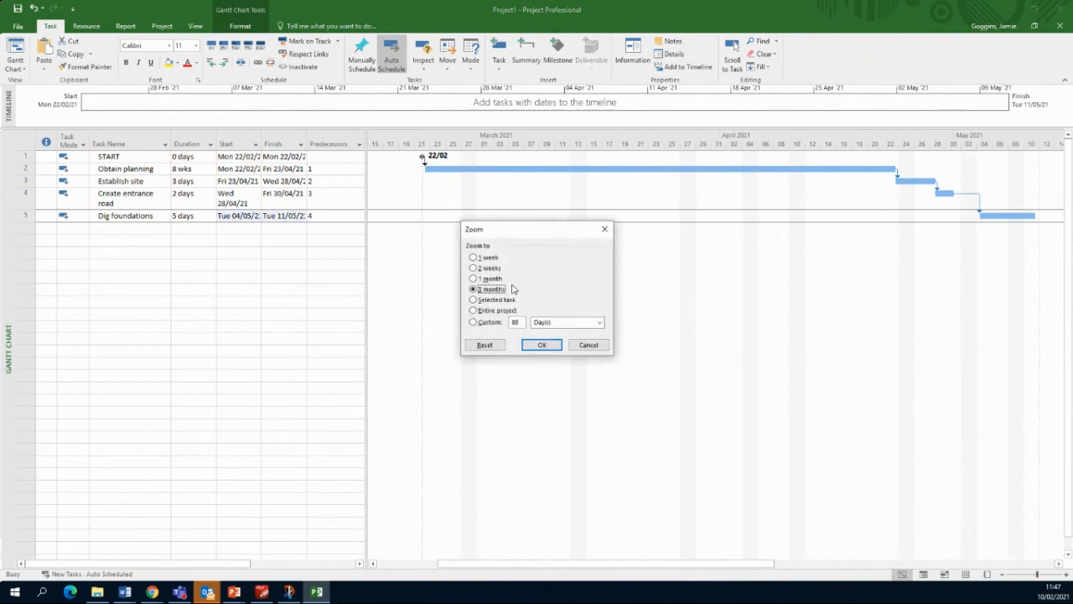
{"action": "left_click", "coordinate": [541, 345]}
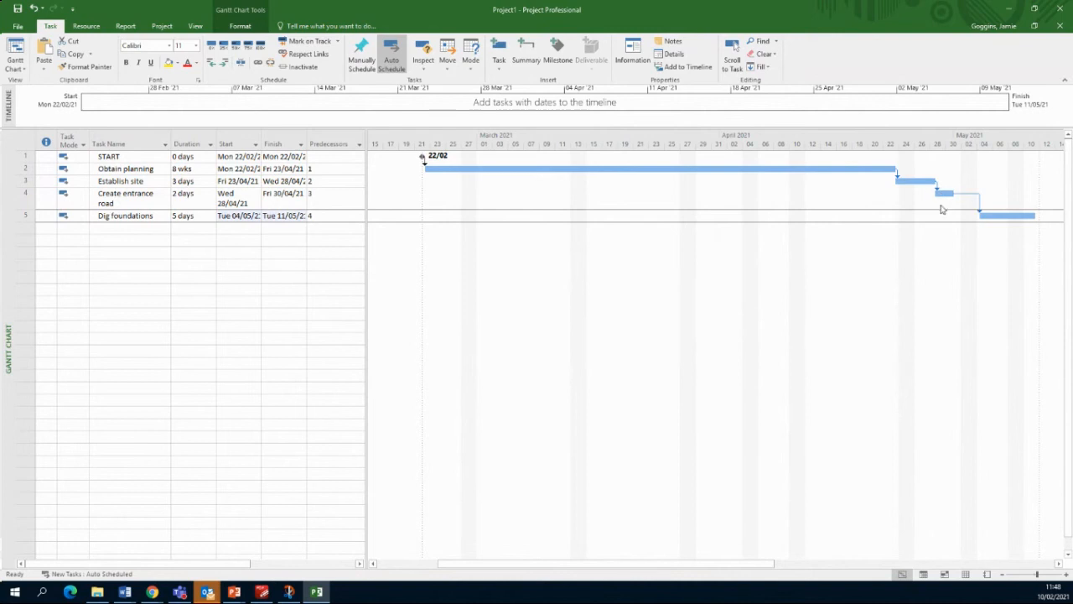
Step: Add task 6 'Build walls' lasting 2 weeks, linked 5FS+2 days after Dig foundations
{"action": "left_click", "coordinate": [146, 231]}
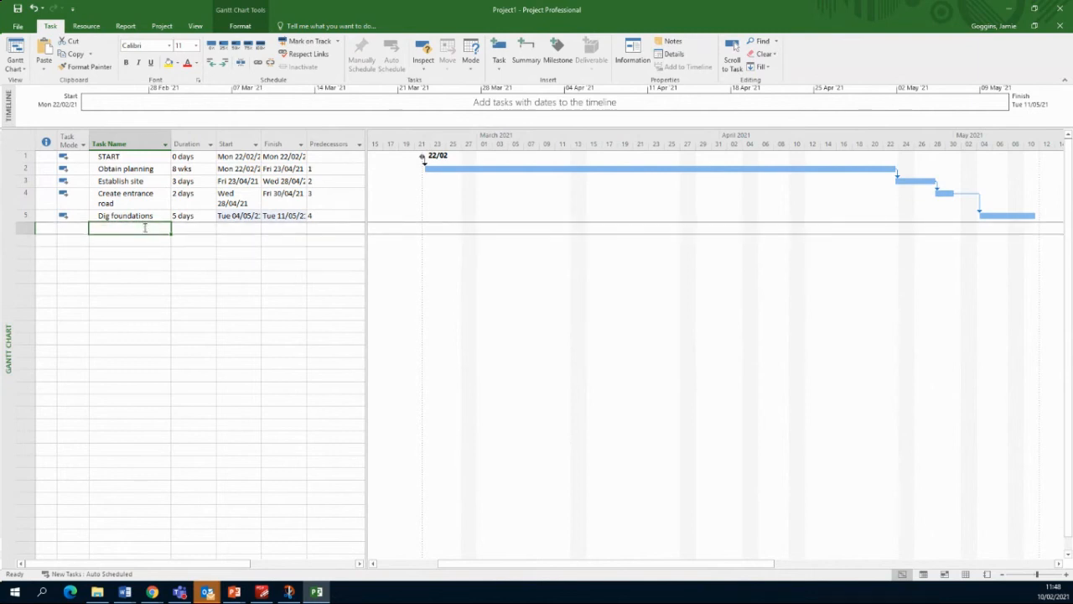
{"action": "type", "text": "Build w"}
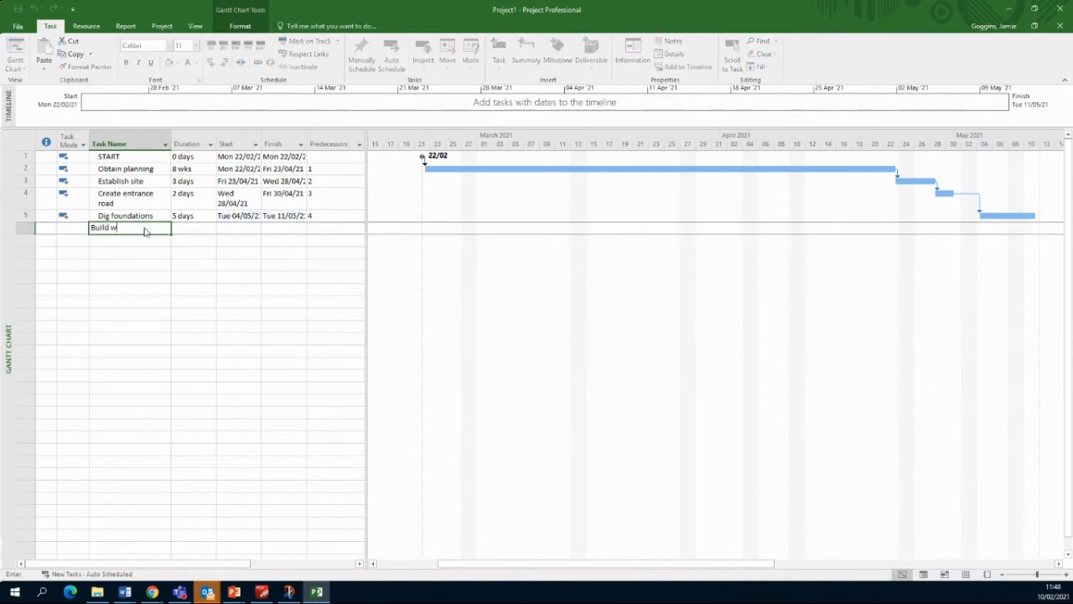
{"action": "type", "text": "alls"}
{"action": "key", "text": "Tab"}
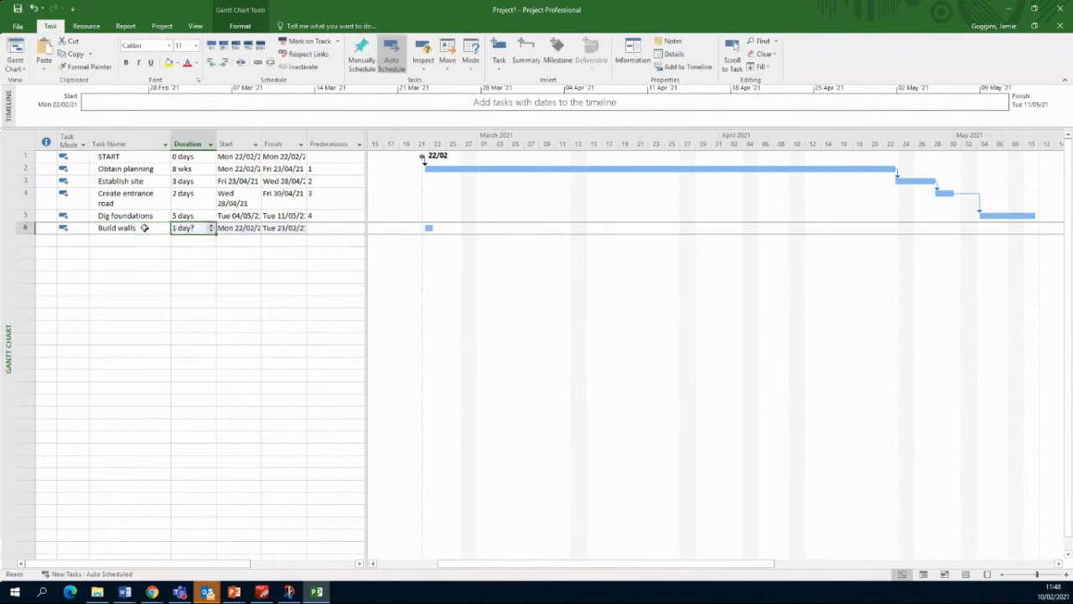
{"action": "type", "text": "2 weeks"}
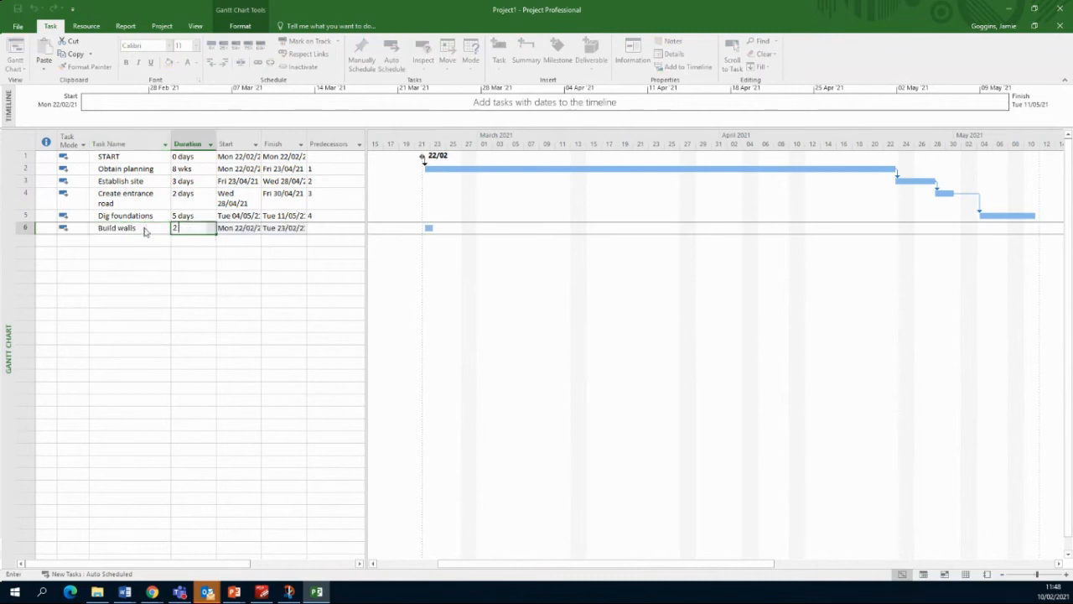
{"action": "key", "text": "Tab"}
{"action": "key", "text": "Tab"}
{"action": "key", "text": "Tab"}
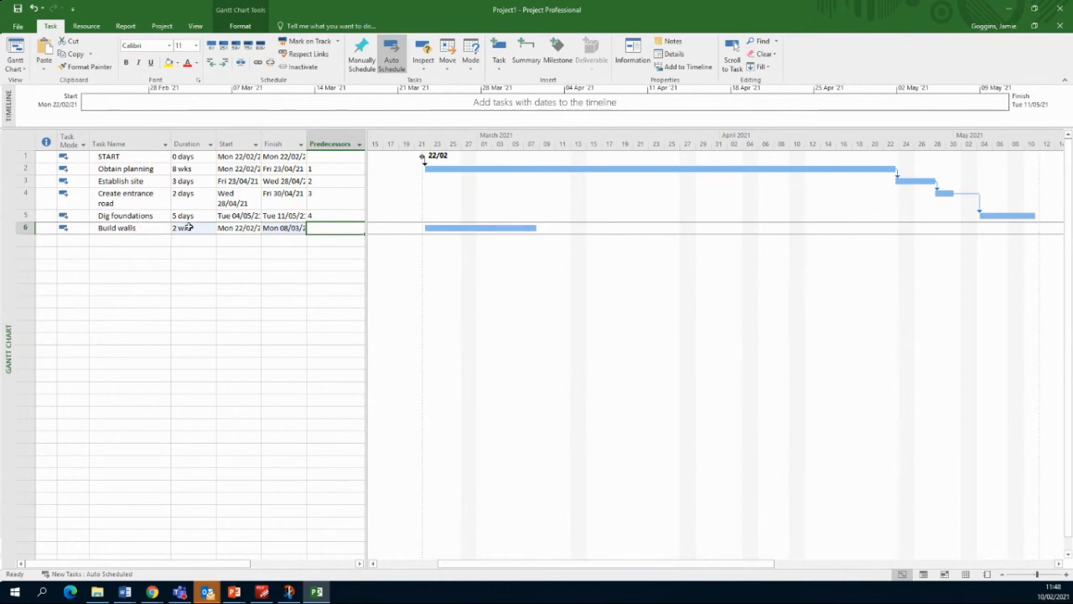
{"action": "type", "text": "5FS+2d"}
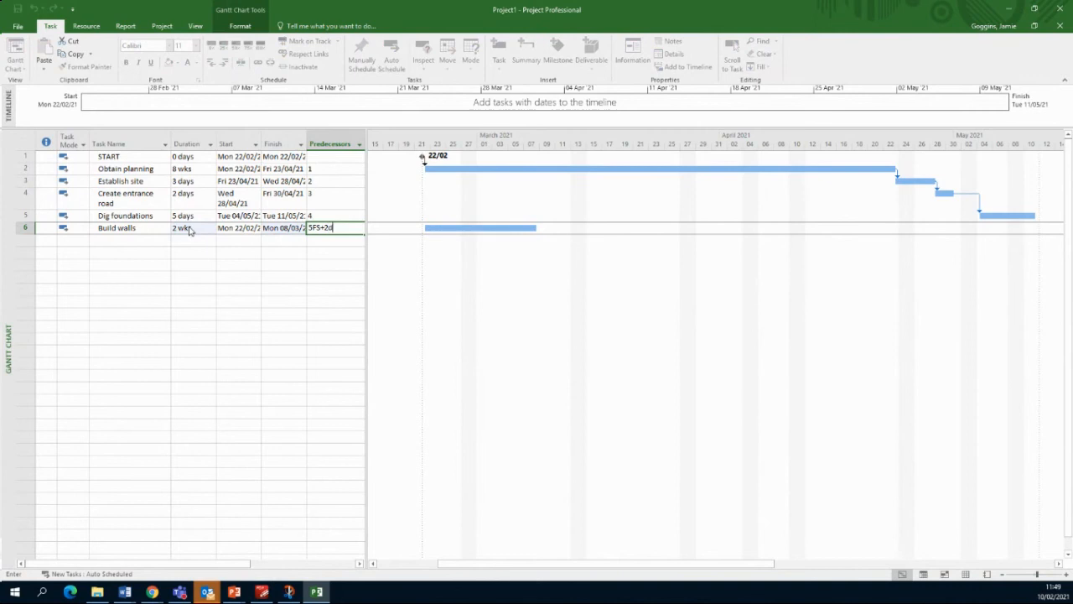
{"action": "type", "text": "s"}
{"action": "key", "text": "Return"}
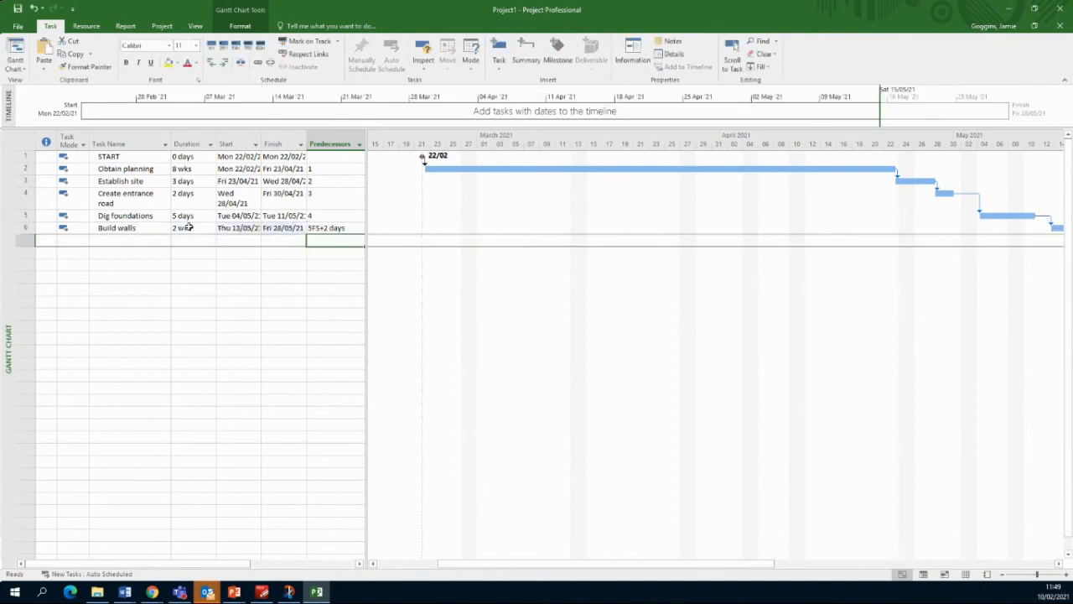
Step: Zoom the Gantt timescale to show the entire project
{"action": "right_click", "coordinate": [610, 140]}
{"action": "left_click", "coordinate": [632, 163]}
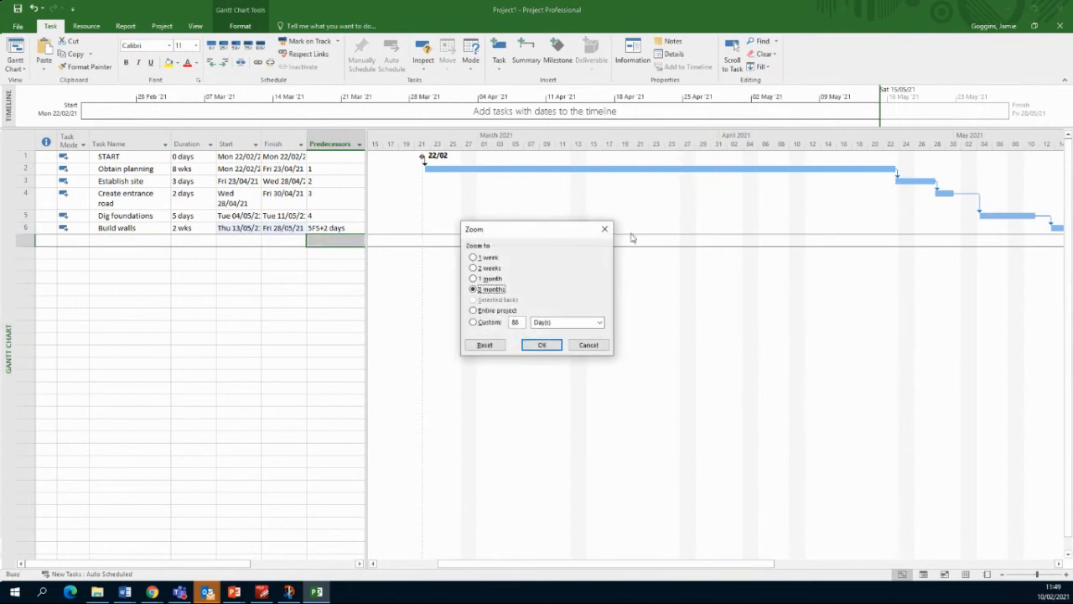
{"action": "left_click", "coordinate": [499, 312]}
{"action": "left_click", "coordinate": [541, 344]}
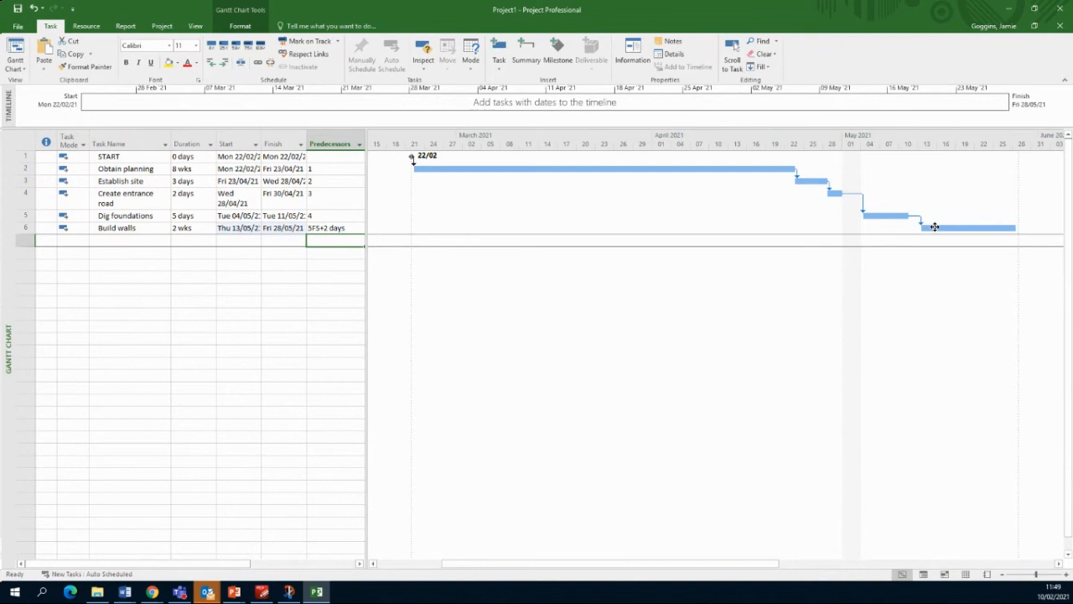
Step: Add task 7 'Landscaping' lasting 5 days with task 5 as its predecessor
{"action": "mouse_move", "coordinate": [929, 231]}
{"action": "left_click", "coordinate": [133, 241]}
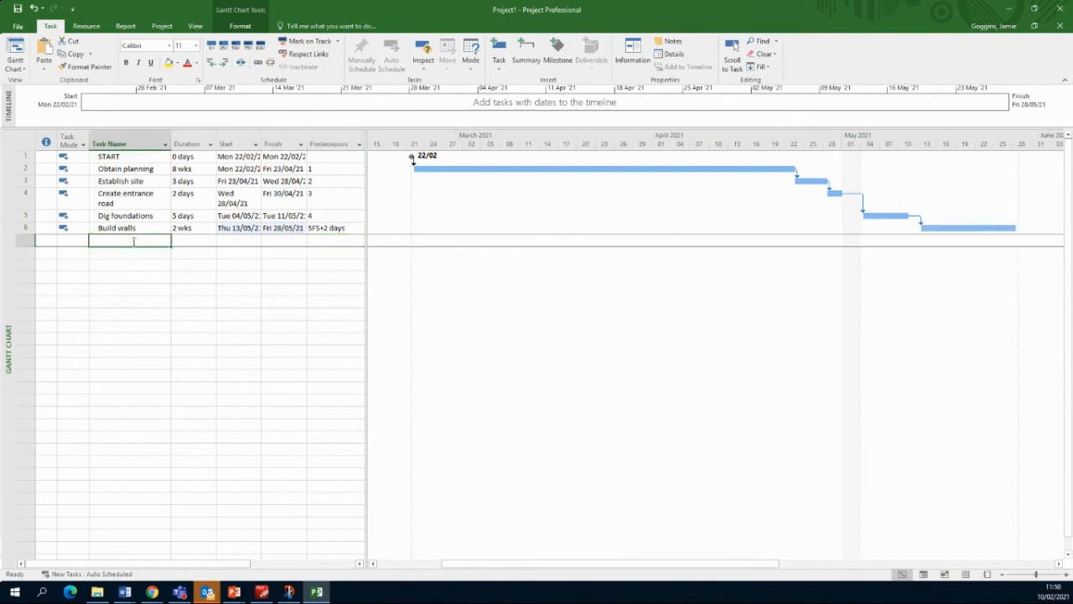
{"action": "type", "text": "La"}
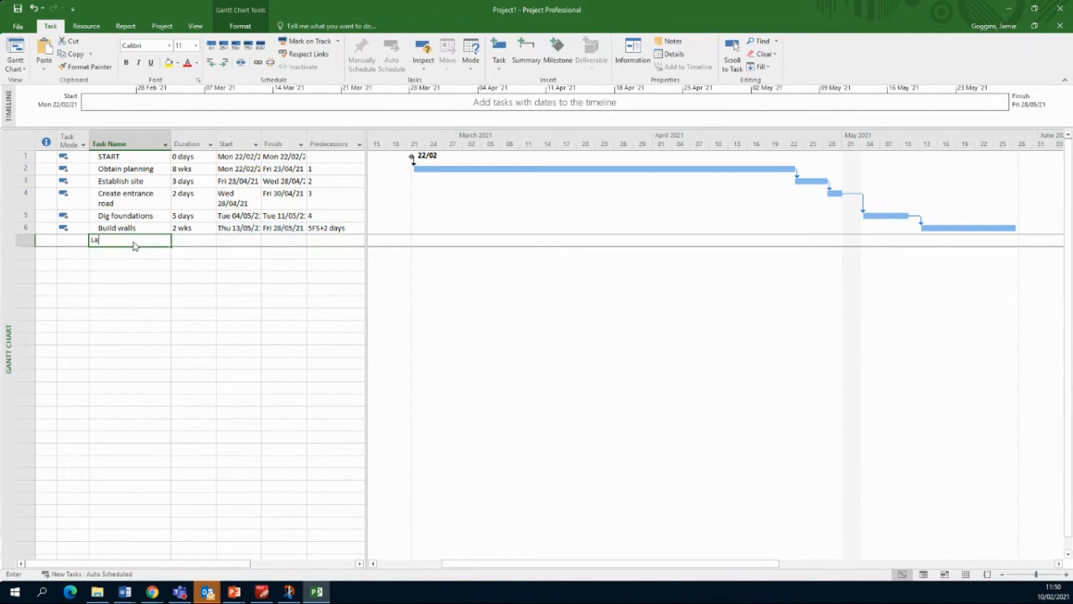
{"action": "type", "text": "ndscaping"}
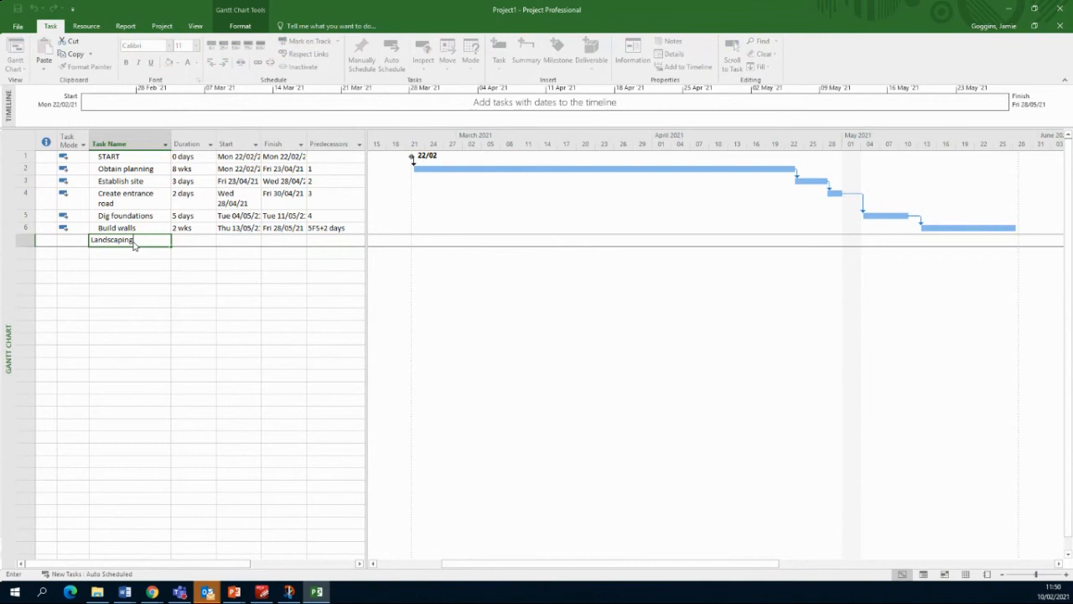
{"action": "key", "text": "Tab"}
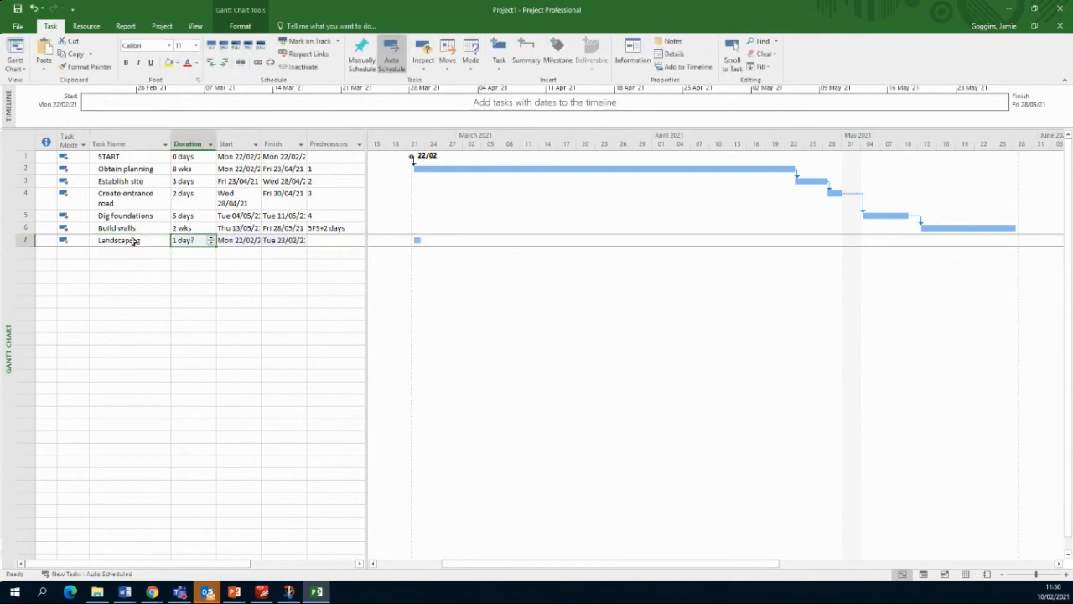
{"action": "type", "text": "5days"}
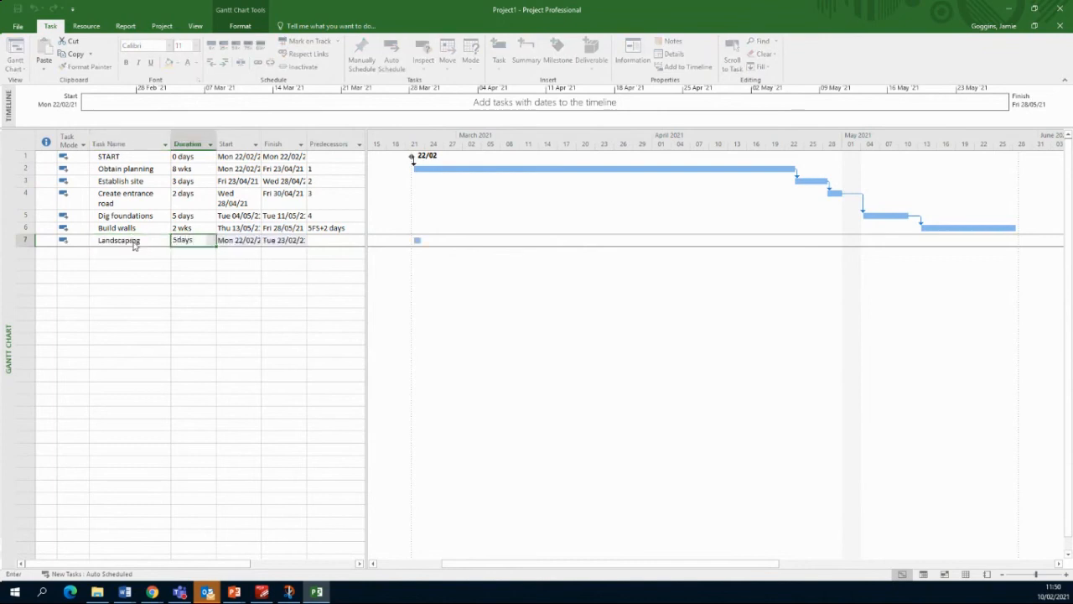
{"action": "key", "text": "Tab"}
{"action": "key", "text": "Tab"}
{"action": "key", "text": "Tab"}
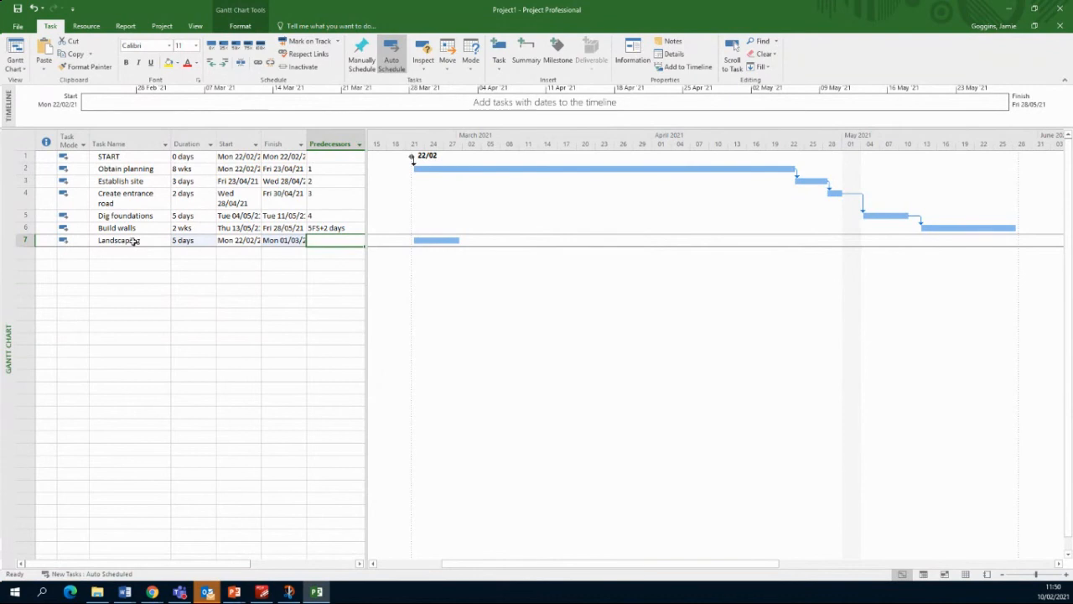
{"action": "type", "text": "5"}
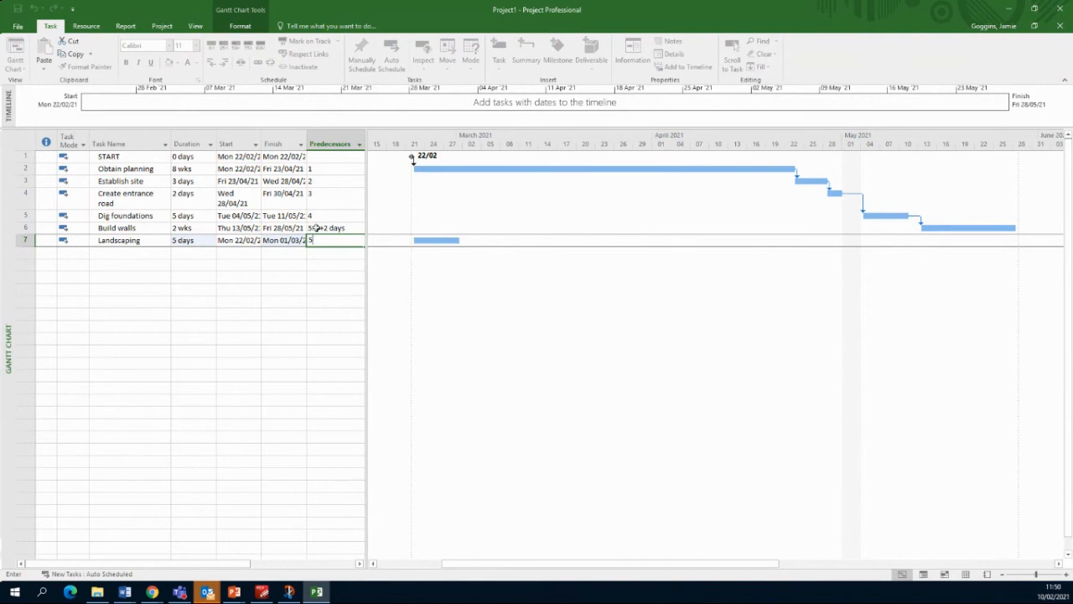
{"action": "key", "text": "Tab"}
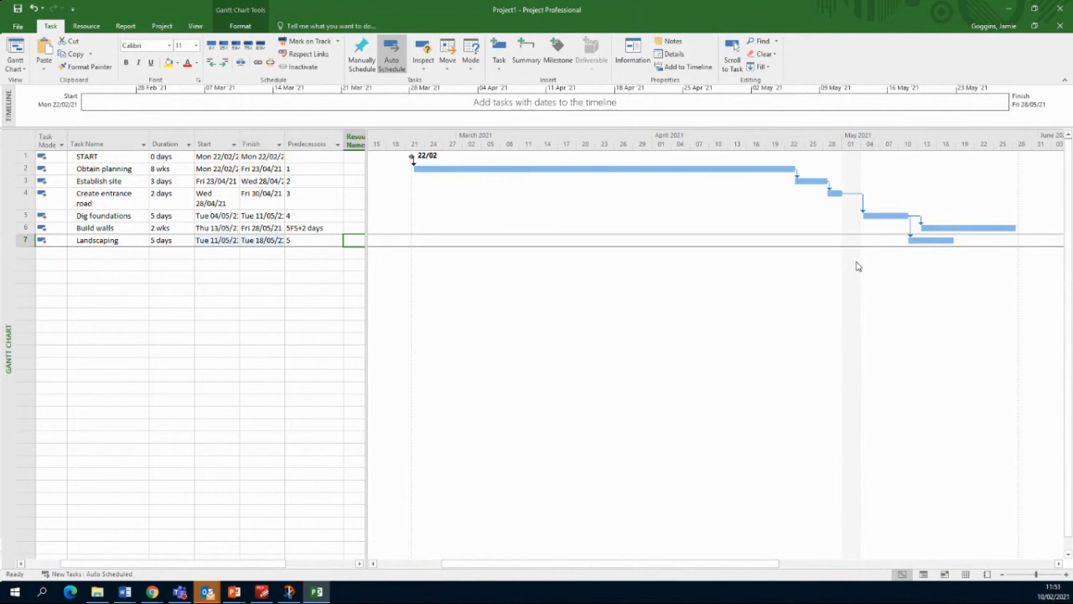
Step: Enter tasks 'Install roof' and 'Install windows and ext door' in rows 8 and 9
{"action": "left_click", "coordinate": [121, 253]}
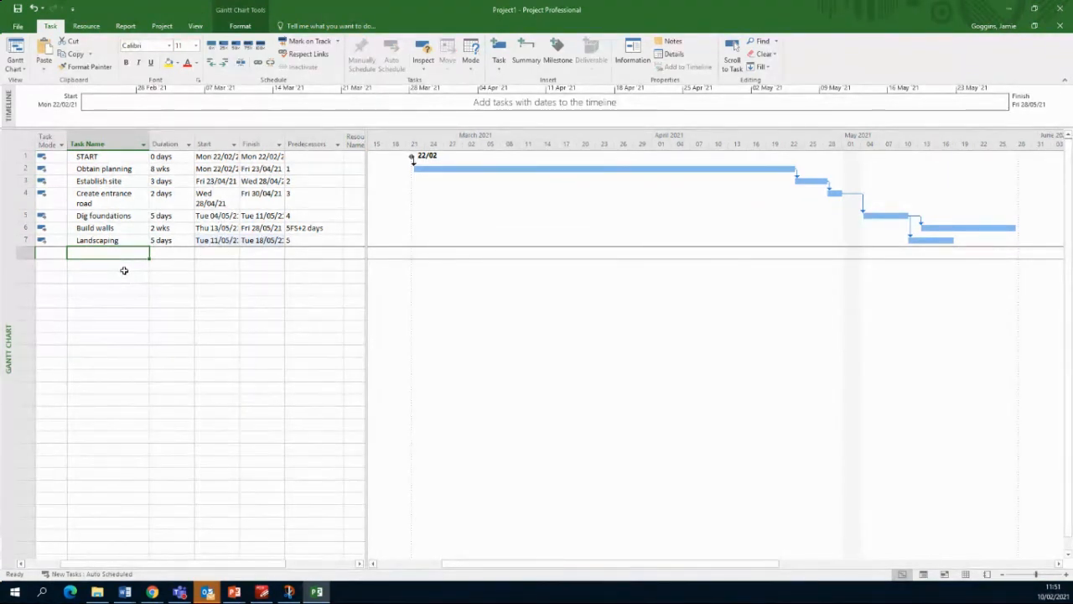
{"action": "type", "text": "Bu"}
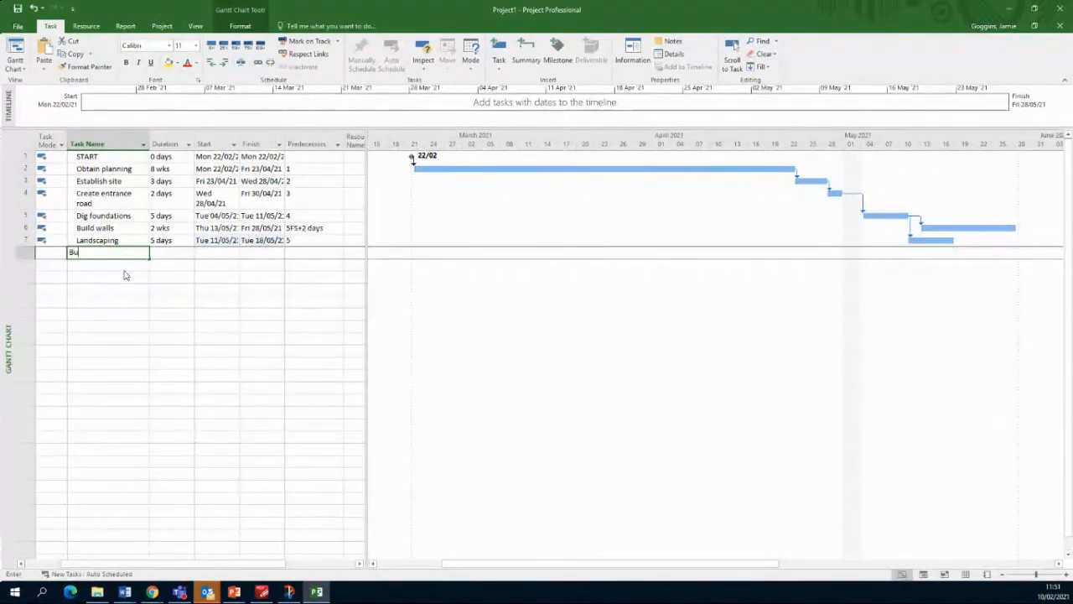
{"action": "type", "text": "ild"}
{"action": "key", "text": "BackSpace"}
{"action": "key", "text": "BackSpace"}
{"action": "key", "text": "BackSpace"}
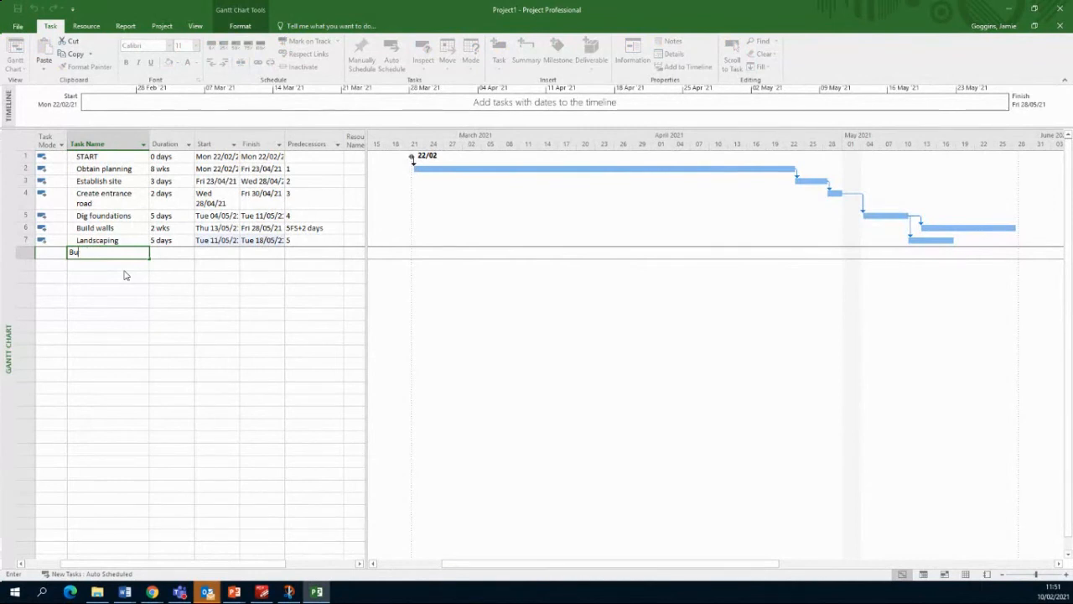
{"action": "key", "text": "BackSpace"}
{"action": "key", "text": "BackSpace"}
{"action": "type", "text": "Roof"}
{"action": "key", "text": "BackSpace"}
{"action": "key", "text": "BackSpace"}
{"action": "key", "text": "BackSpace"}
{"action": "key", "text": "BackSpace"}
{"action": "type", "text": "Ist"}
{"action": "key", "text": "BackSpace"}
{"action": "key", "text": "BackSpace"}
{"action": "type", "text": "nstall roof"}
{"action": "key", "text": "Return"}
{"action": "type", "text": "INst"}
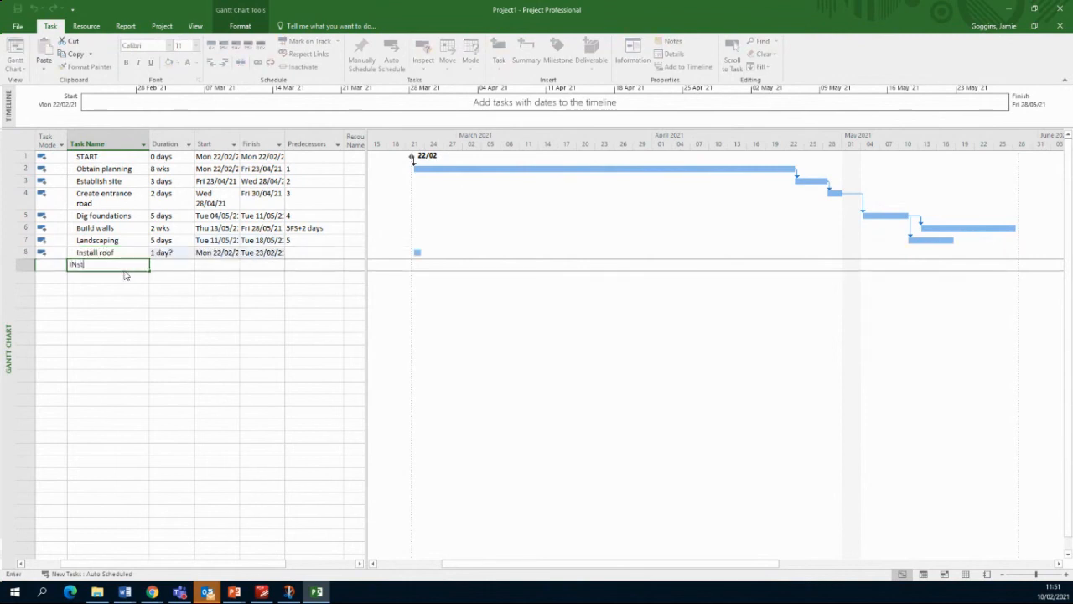
{"action": "key", "text": "BackSpace"}
{"action": "key", "text": "BackSpace"}
{"action": "key", "text": "BackSpace"}
{"action": "type", "text": "ntall windows and ext door"}
{"action": "key", "text": "Return"}
Step: Add tasks 'First fix of plumb and elec', 'Plaster walls' and 'Second fix of plumb & elec'
{"action": "type", "text": "Pla"}
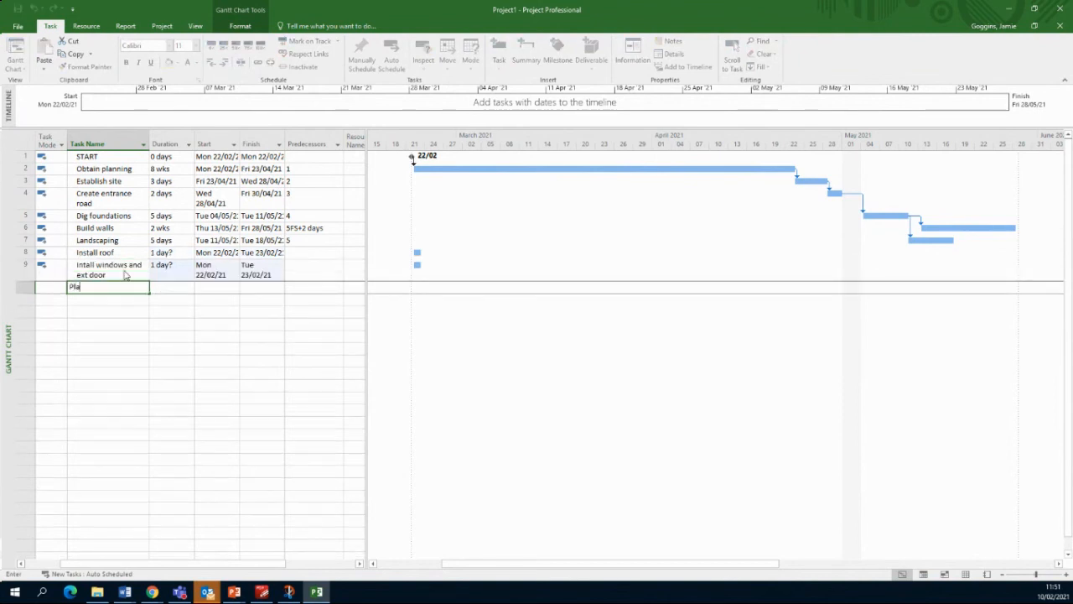
{"action": "type", "text": "ster ho"}
{"action": "key", "text": "BackSpace"}
{"action": "key", "text": "BackSpace"}
{"action": "key", "text": "BackSpace"}
{"action": "key", "text": "BackSpace"}
{"action": "key", "text": "BackSpace"}
{"action": "key", "text": "BackSpace"}
{"action": "key", "text": "BackSpace"}
{"action": "key", "text": "BackSpace"}
{"action": "key", "text": "BackSpace"}
{"action": "key", "text": "BackSpace"}
{"action": "type", "text": "First fix of plim"}
{"action": "key", "text": "BackSpace"}
{"action": "key", "text": "BackSpace"}
{"action": "type", "text": "unb"}
{"action": "key", "text": "BackSpace"}
{"action": "key", "text": "BackSpace"}
{"action": "type", "text": "mb and elec"}
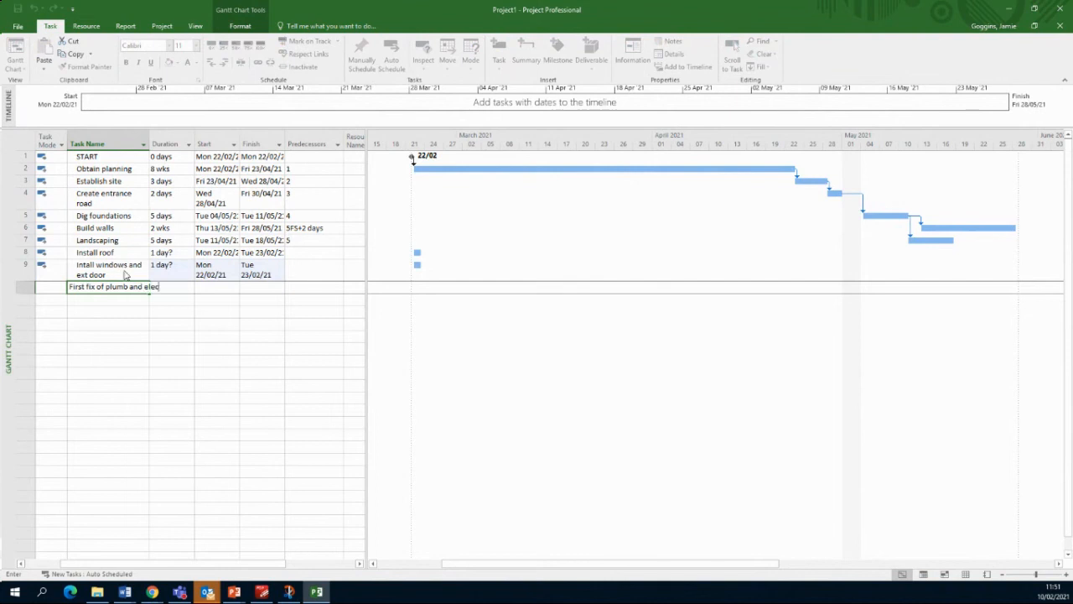
{"action": "key", "text": "Return"}
{"action": "type", "text": "F"}
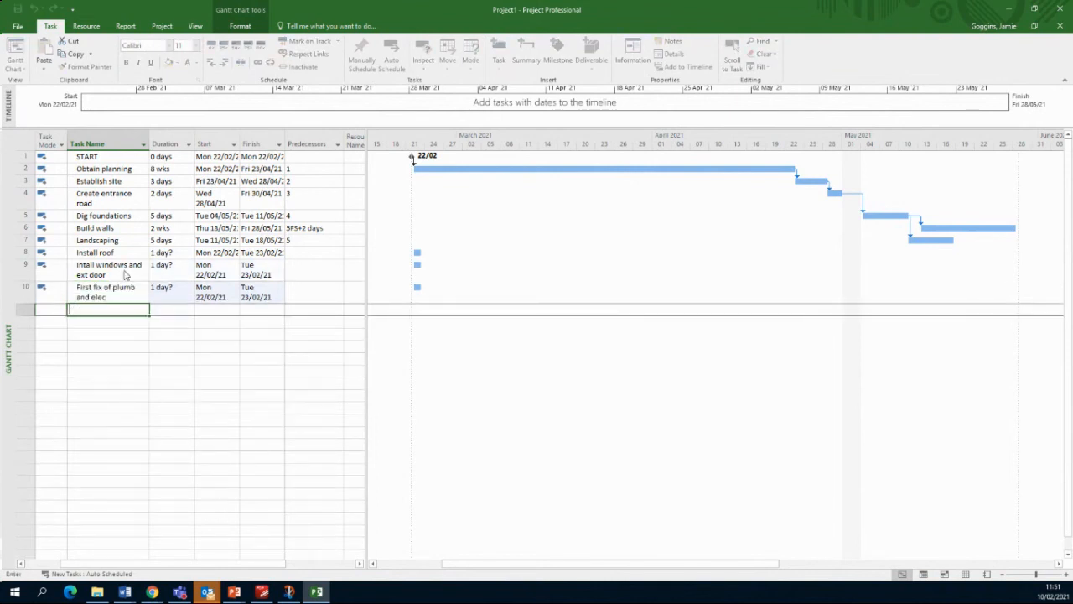
{"action": "type", "text": "laster walls"}
{"action": "key", "text": "Return"}
{"action": "type", "text": "Secon"}
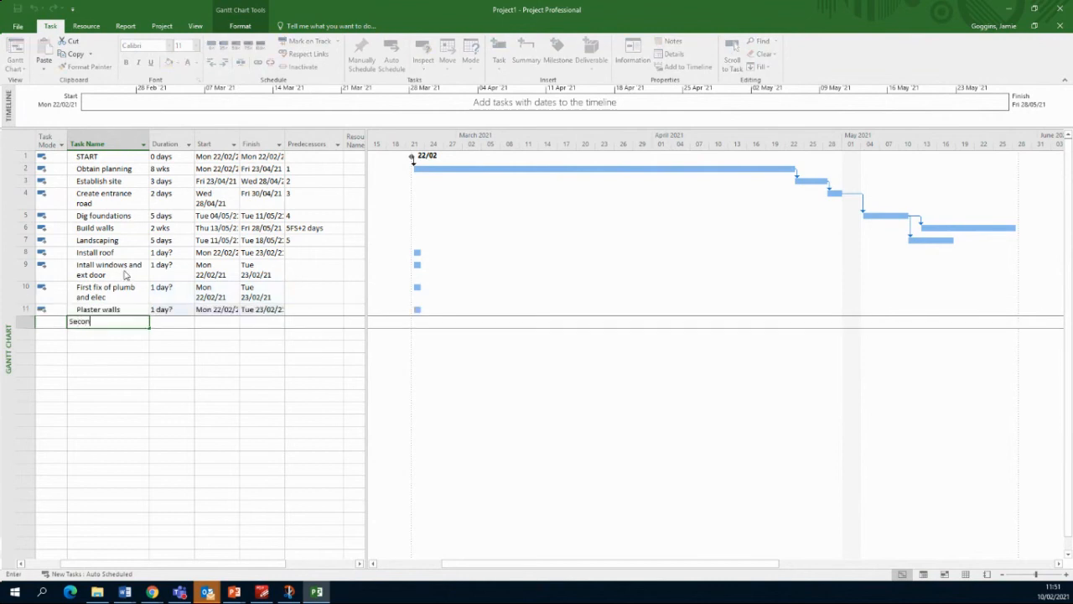
{"action": "type", "text": "d fix of plumb & elec"}
{"action": "key", "text": "Return"}
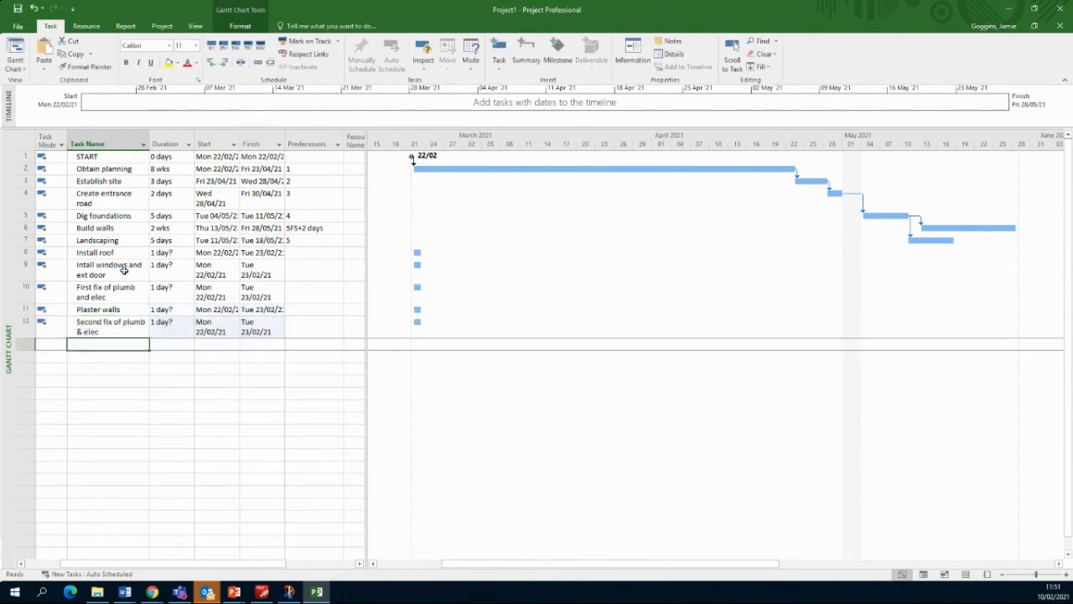
Step: Add tasks 'Complete carpentary' and 'Finishes' in rows 13 and 14
{"action": "type", "text": "T"}
{"action": "key", "text": "BackSpace"}
{"action": "type", "text": "C"}
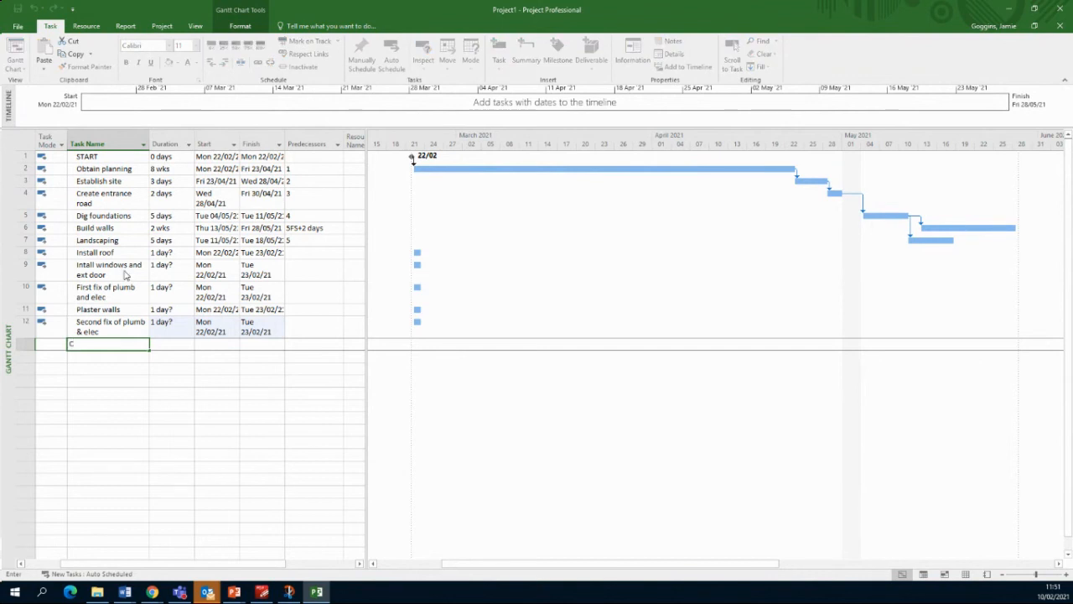
{"action": "type", "text": "omplete c"}
{"action": "type", "text": "arpete"}
{"action": "type", "text": "n"}
{"action": "key", "text": "BackSpace"}
{"action": "key", "text": "BackSpace"}
{"action": "key", "text": "BackSpace"}
{"action": "type", "text": "ntary"}
{"action": "key", "text": "Return"}
{"action": "type", "text": "I"}
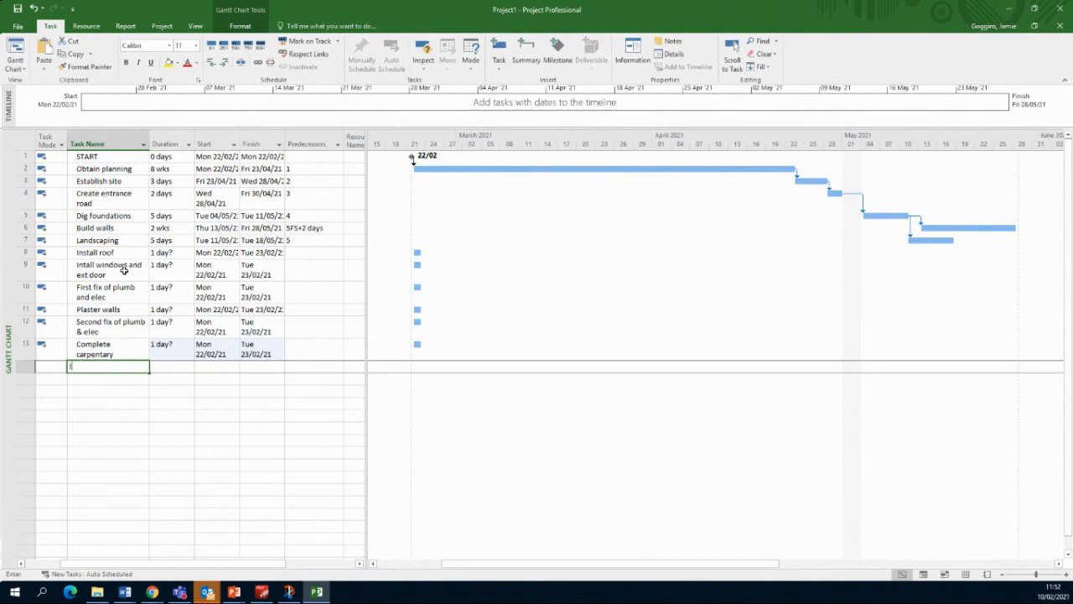
{"action": "type", "text": "nstall w"}
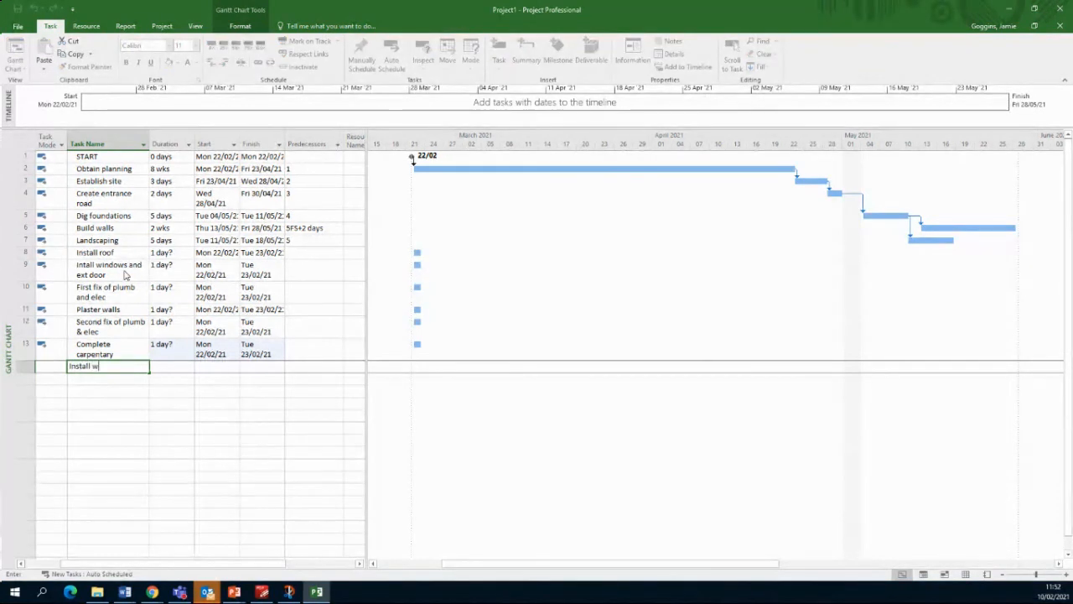
{"action": "type", "text": "hite goods"}
{"action": "key", "text": "BackSpace"}
{"action": "key", "text": "BackSpace"}
{"action": "key", "text": "BackSpace"}
{"action": "key", "text": "BackSpace"}
{"action": "key", "text": "BackSpace"}
{"action": "key", "text": "BackSpace"}
{"action": "key", "text": "BackSpace"}
{"action": "key", "text": "BackSpace"}
{"action": "key", "text": "BackSpace"}
{"action": "key", "text": "BackSpace"}
{"action": "key", "text": "BackSpace"}
{"action": "key", "text": "BackSpace"}
{"action": "key", "text": "BackSpace"}
{"action": "key", "text": "BackSpace"}
{"action": "key", "text": "BackSpace"}
{"action": "key", "text": "BackSpace"}
{"action": "key", "text": "BackSpace"}
{"action": "key", "text": "BackSpace"}
{"action": "key", "text": "BackSpace"}
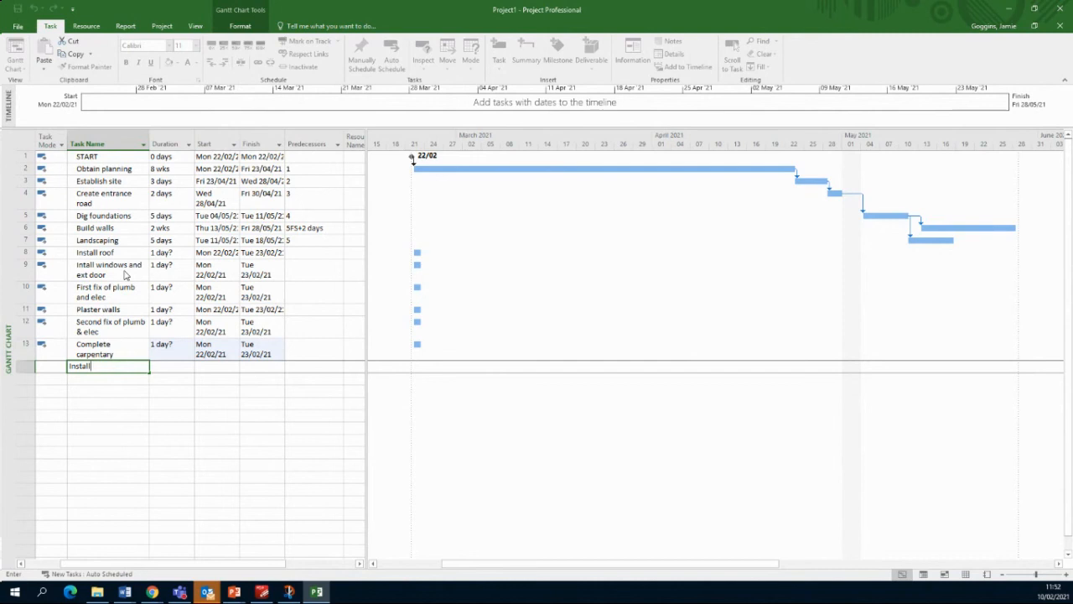
{"action": "type", "text": "Finishes"}
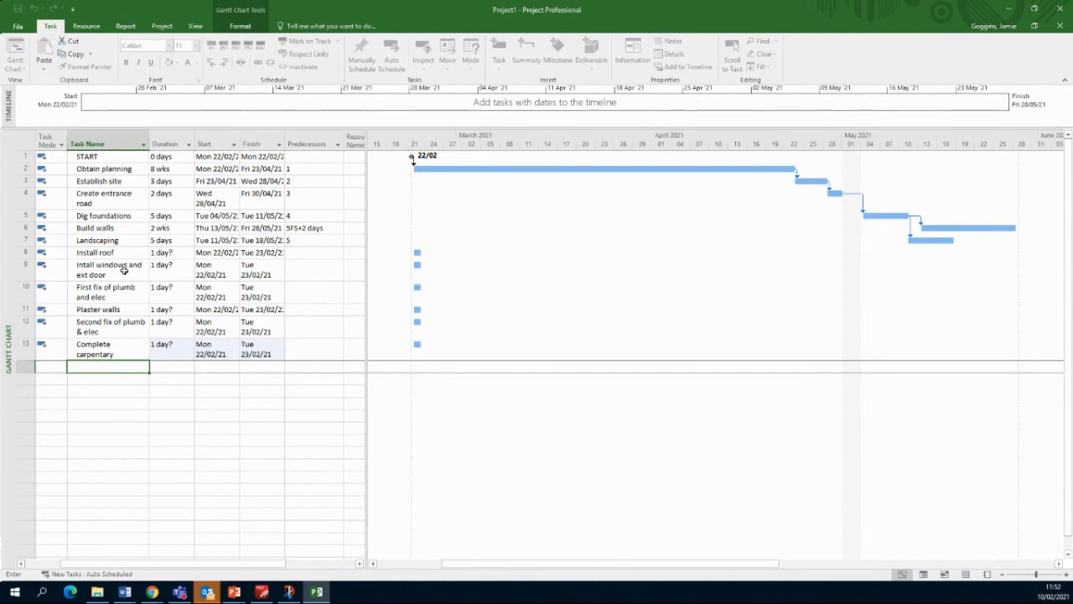
{"action": "key", "text": "Return"}
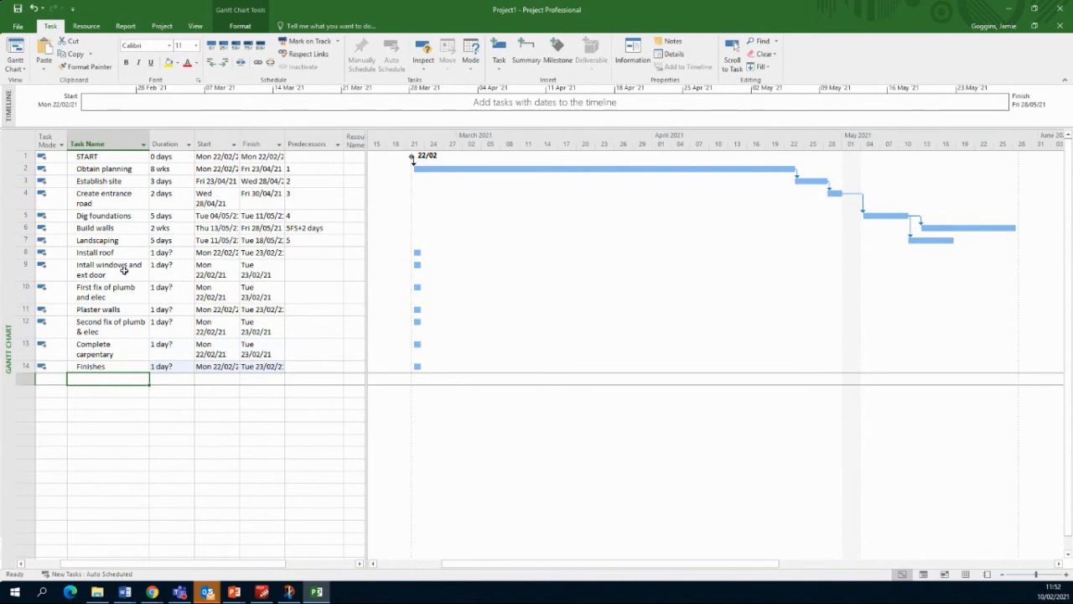
Step: Set the durations of rows 8–14 to 7, 4, 9, 8, 5, 8 and 16 days
{"action": "left_click", "coordinate": [163, 252]}
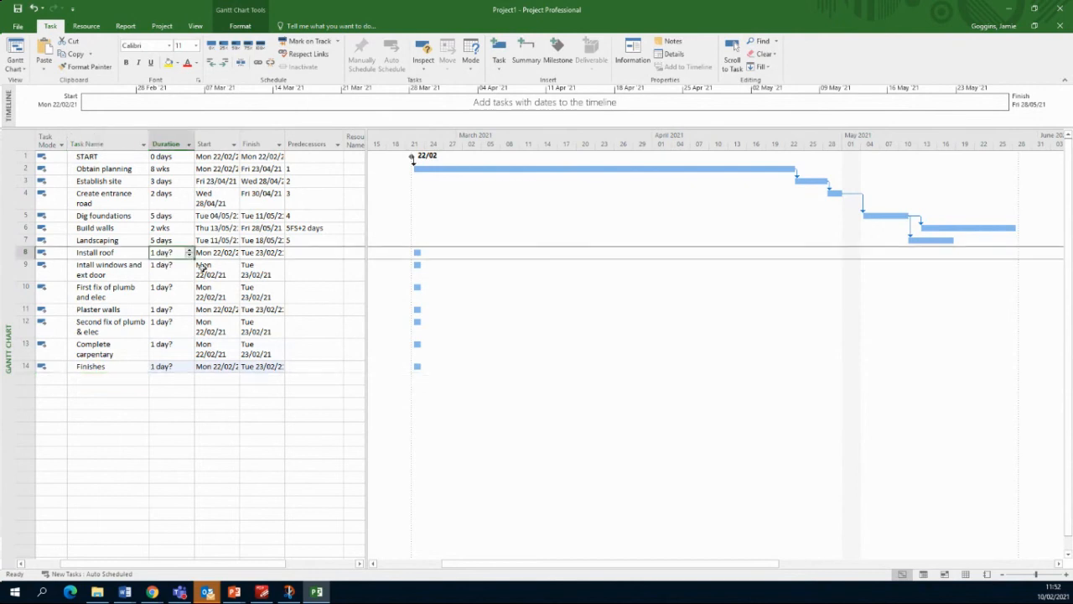
{"action": "type", "text": "7"}
{"action": "key", "text": "Return"}
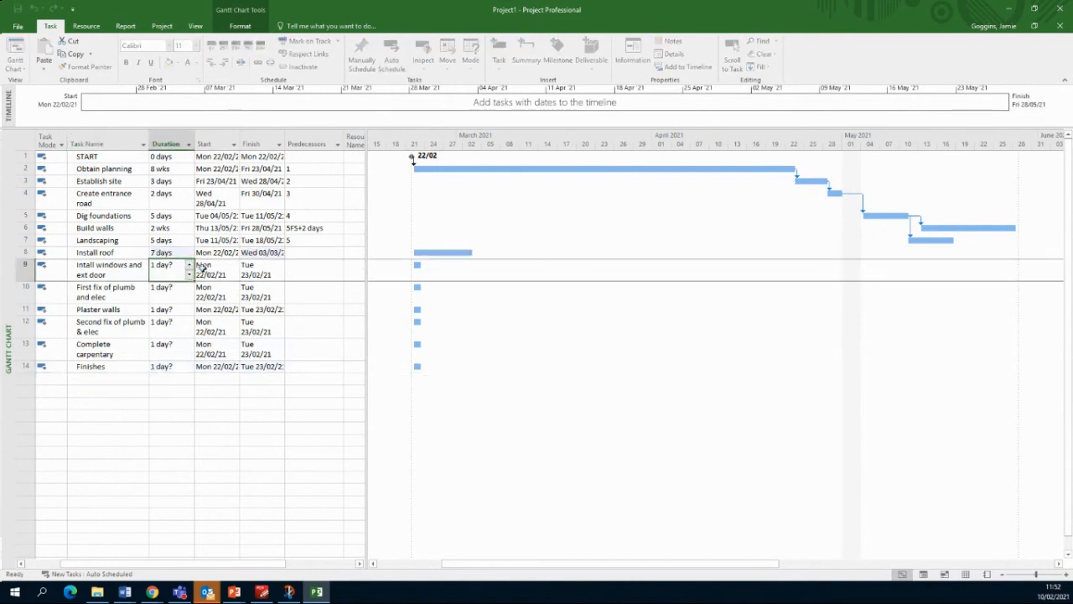
{"action": "type", "text": "4"}
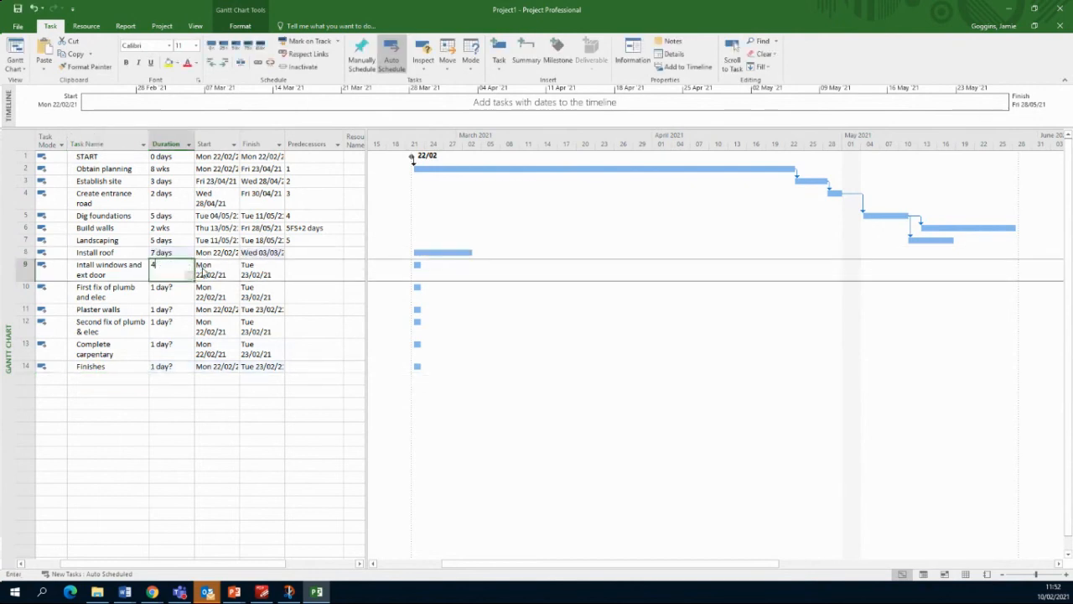
{"action": "key", "text": "Return"}
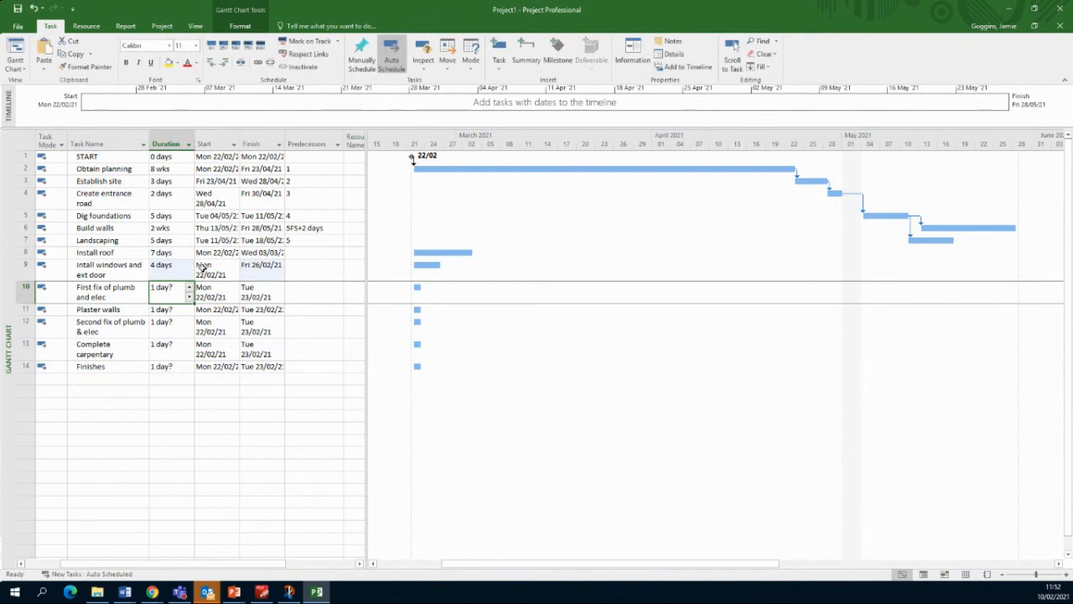
{"action": "type", "text": "9"}
{"action": "key", "text": "Return"}
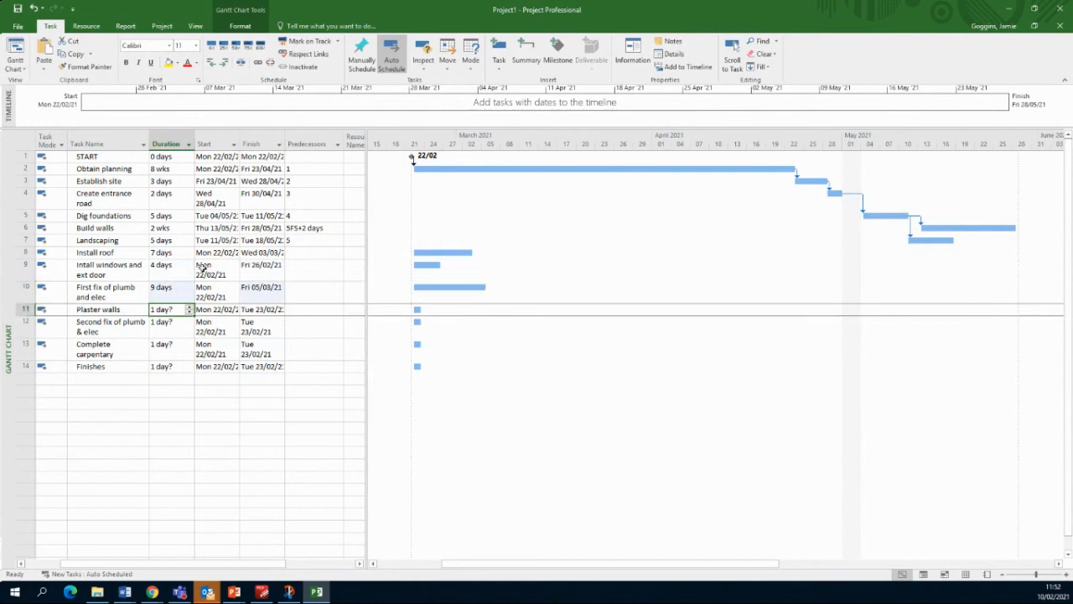
{"action": "type", "text": "8"}
{"action": "key", "text": "Return"}
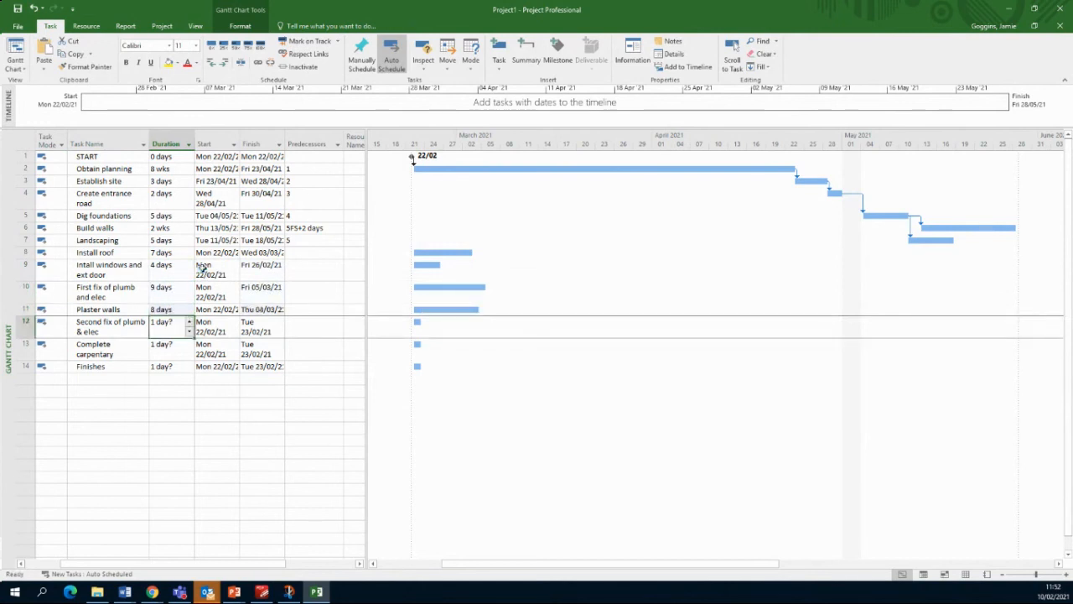
{"action": "type", "text": "5"}
{"action": "key", "text": "Return"}
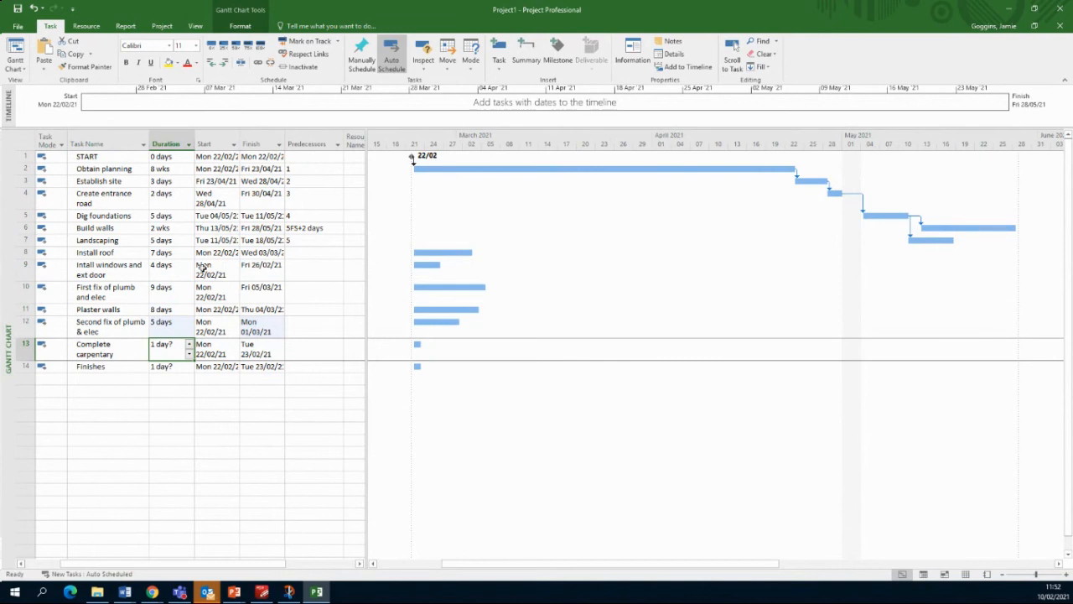
{"action": "type", "text": "8"}
{"action": "key", "text": "Return"}
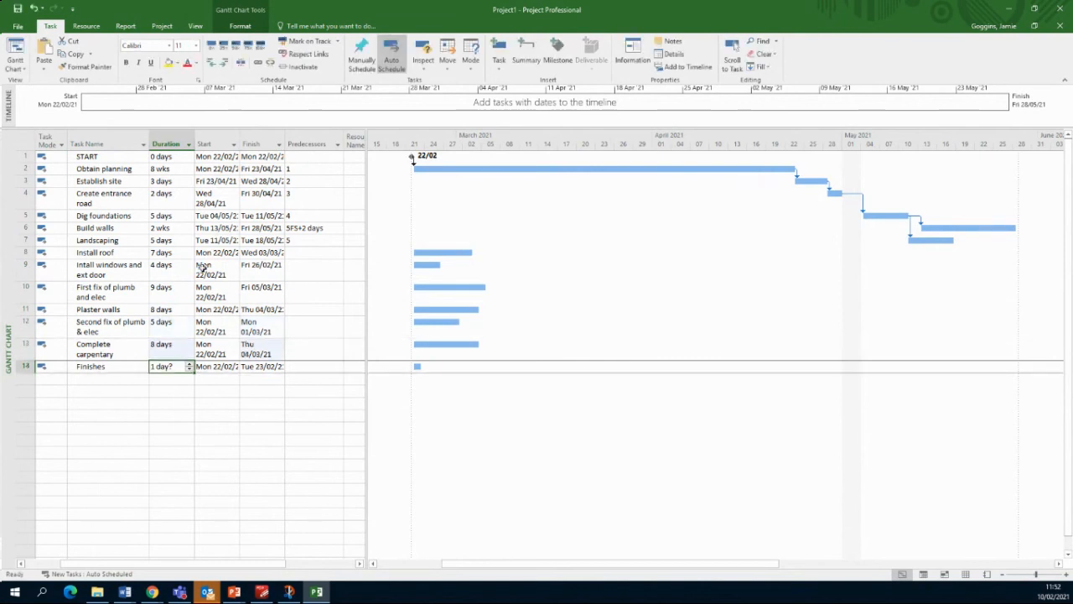
{"action": "type", "text": "16"}
{"action": "key", "text": "Return"}
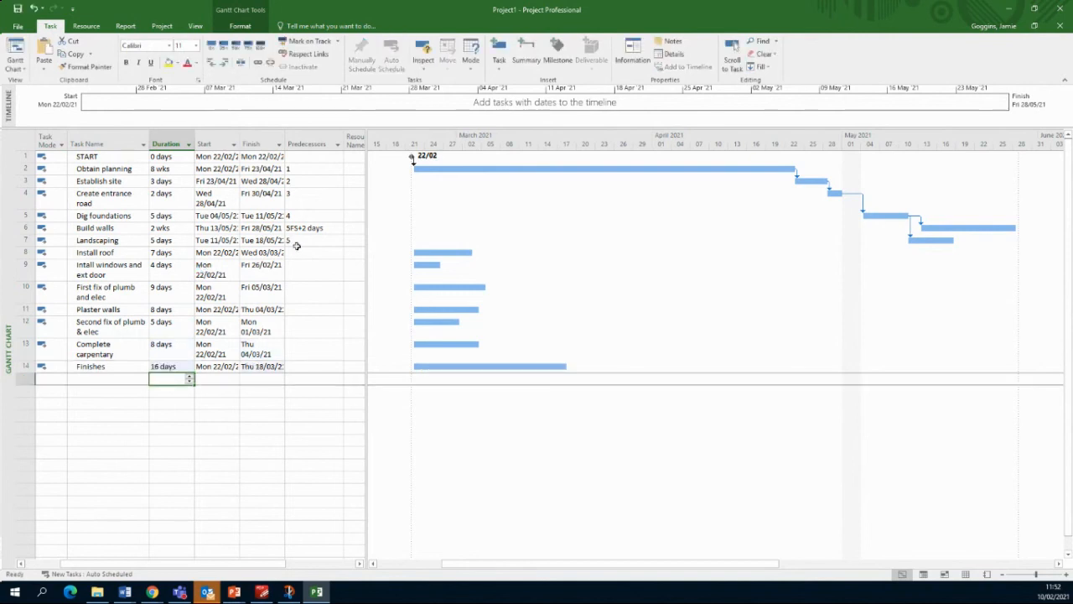
Step: Link tasks 8–13 to predecessors 6, 8, 8, 10, 11 and 11, and enter 12 for Finishes
{"action": "left_click", "coordinate": [300, 252]}
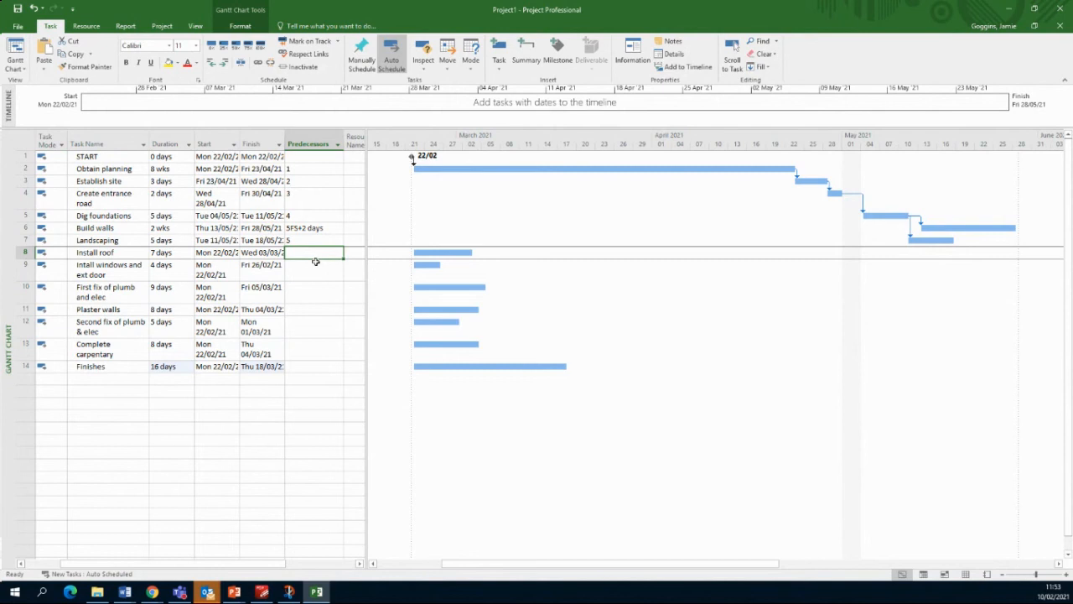
{"action": "type", "text": "6"}
{"action": "key", "text": "Return"}
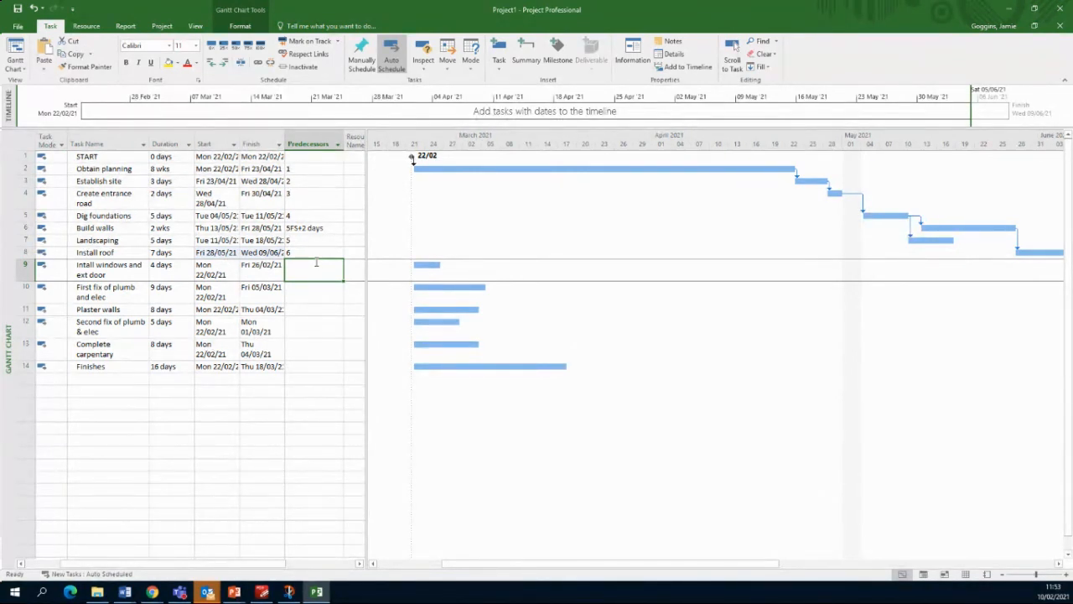
{"action": "type", "text": "8"}
{"action": "key", "text": "Return"}
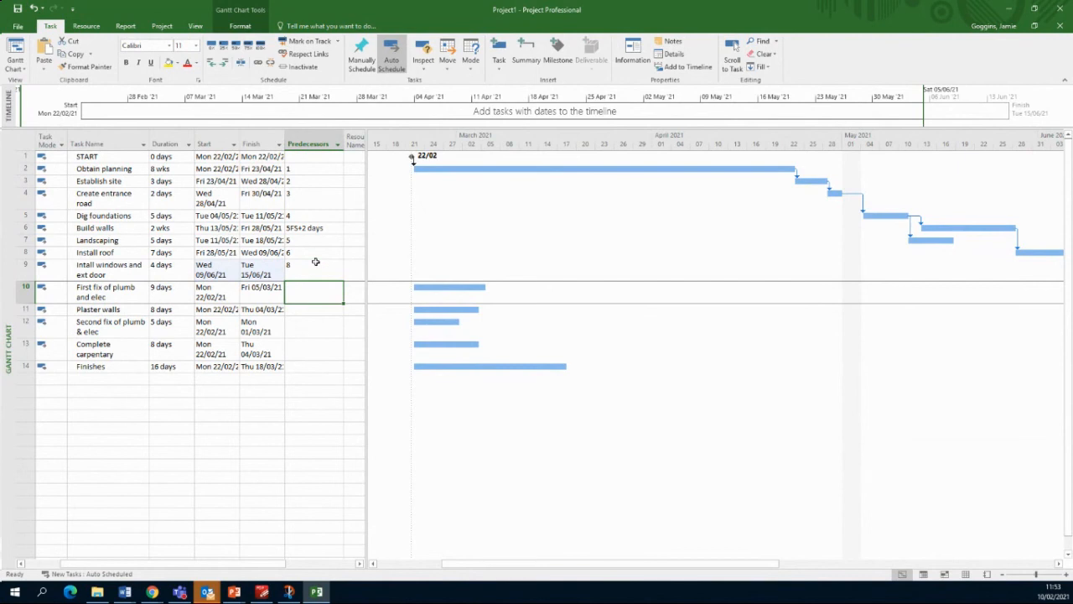
{"action": "type", "text": "8"}
{"action": "key", "text": "Return"}
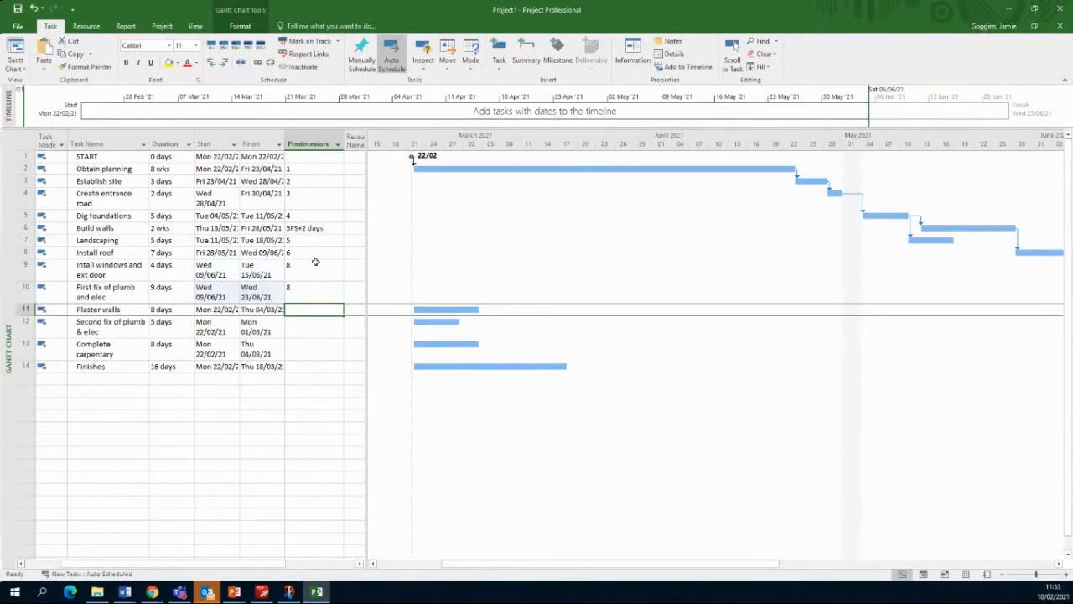
{"action": "type", "text": "10"}
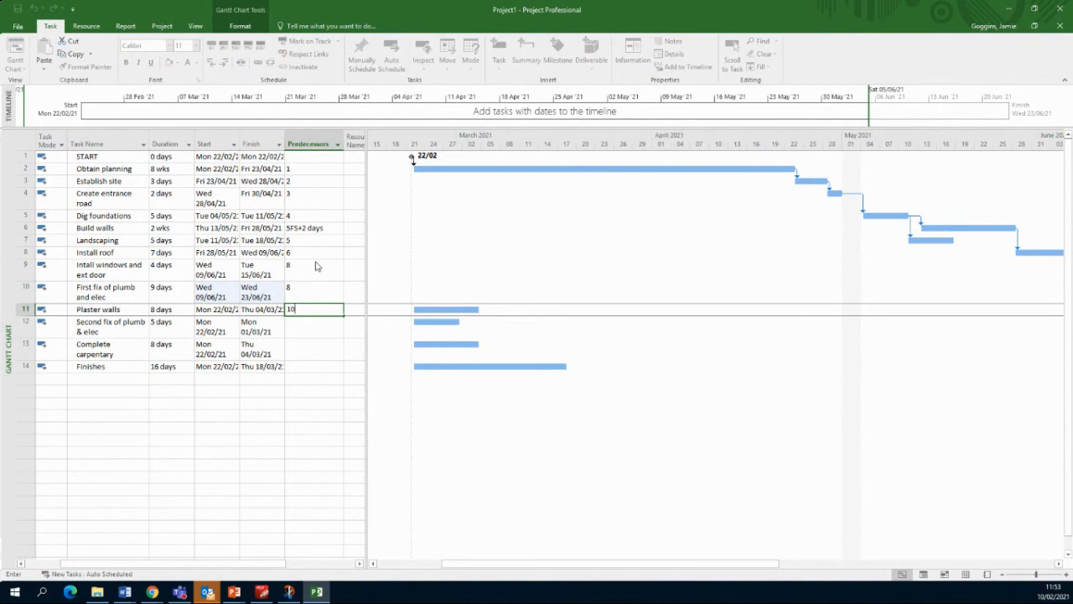
{"action": "key", "text": "Return"}
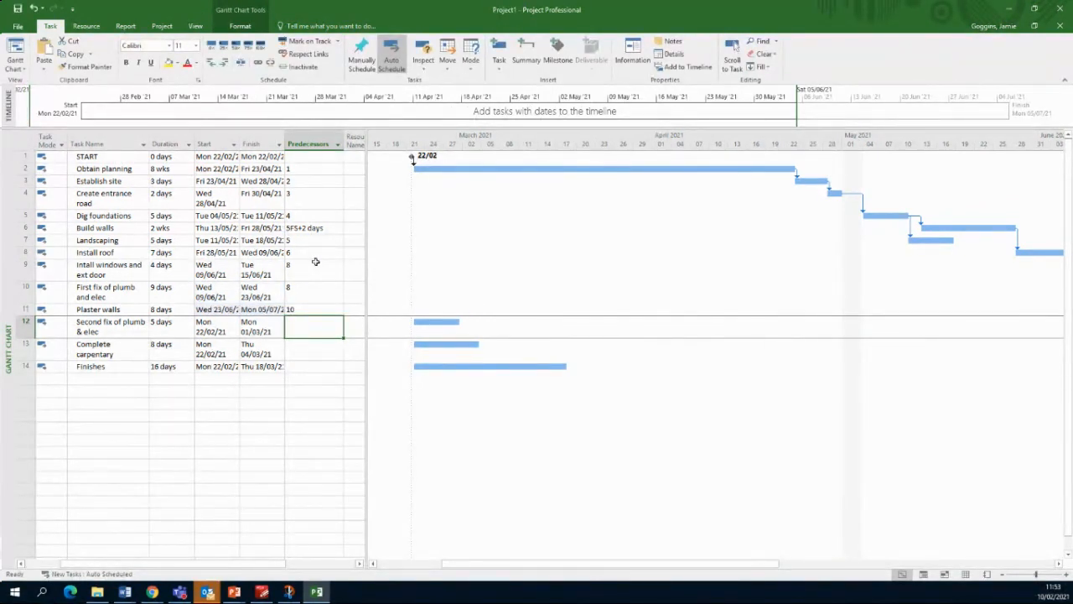
{"action": "type", "text": "11"}
{"action": "key", "text": "Return"}
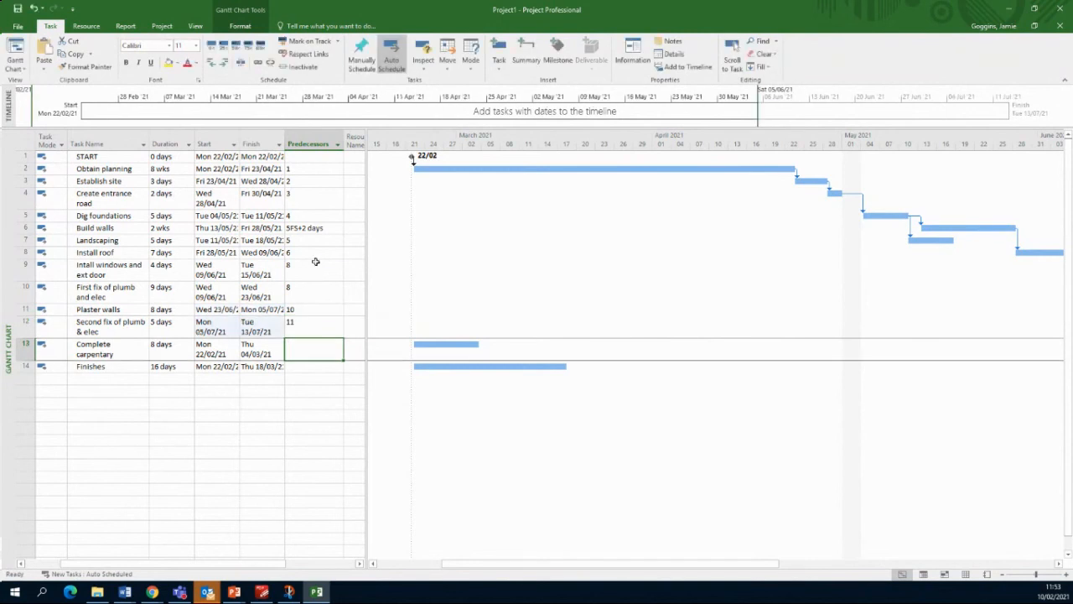
{"action": "type", "text": "11"}
{"action": "key", "text": "Return"}
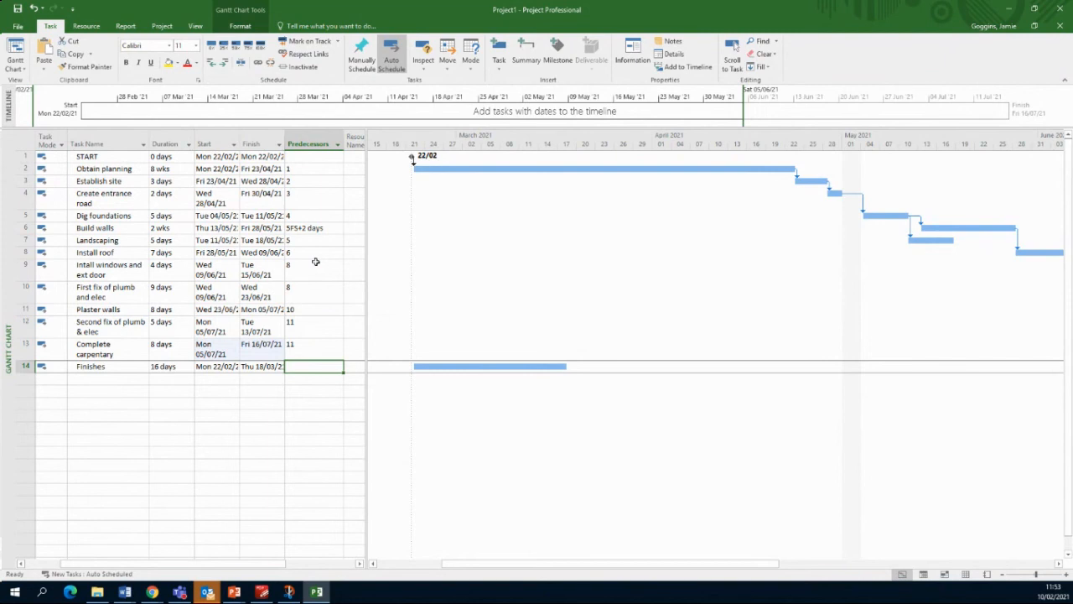
{"action": "type", "text": "12"}
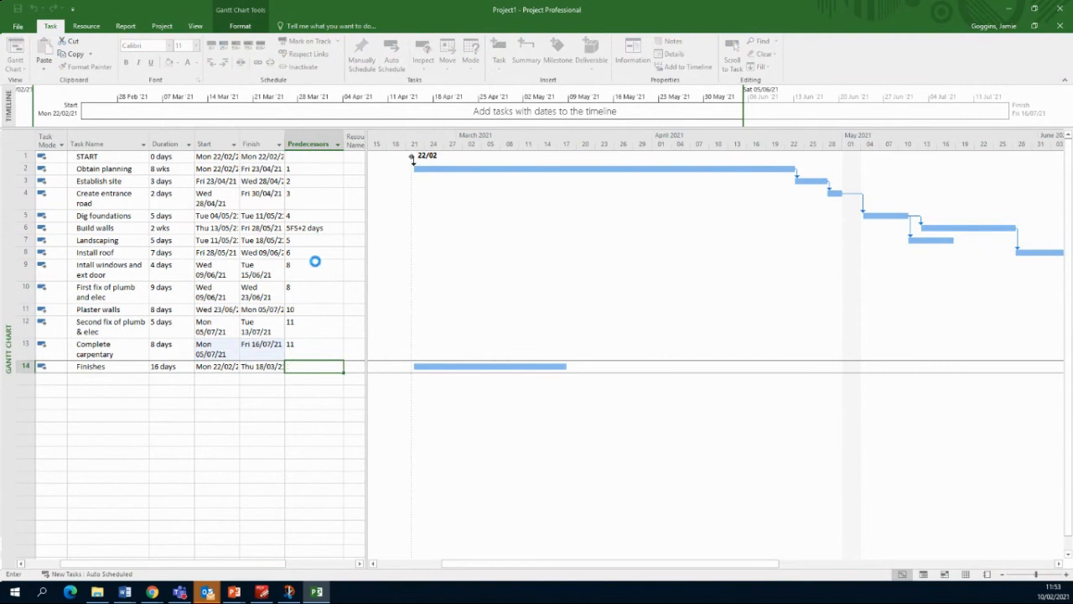
Step: Confirm task 12 as Finishes' predecessor and zoom the Gantt chart to the entire project
{"action": "key", "text": "Return"}
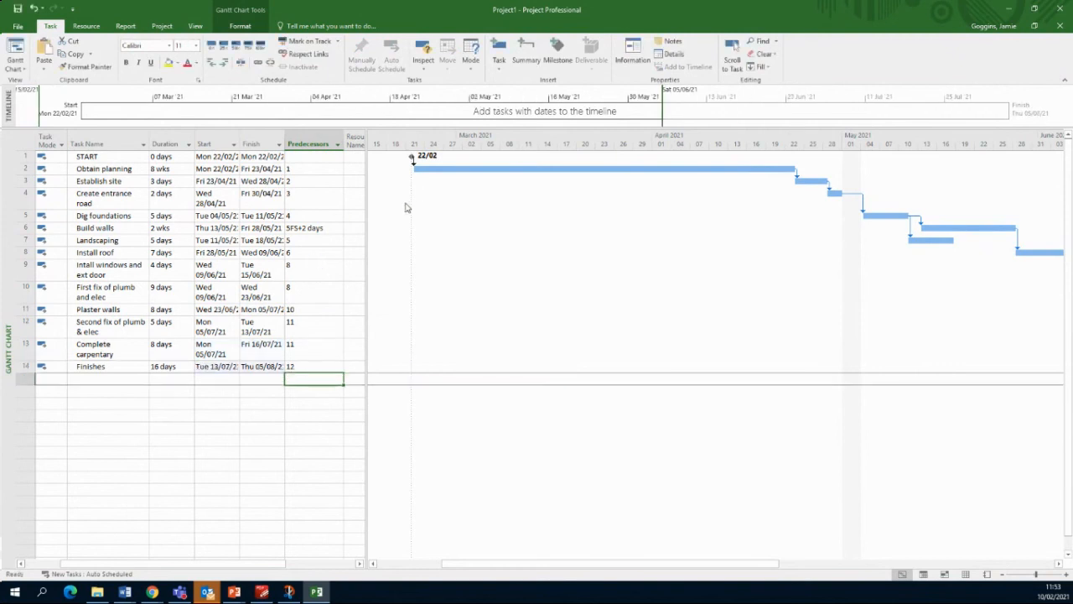
{"action": "right_click", "coordinate": [492, 140]}
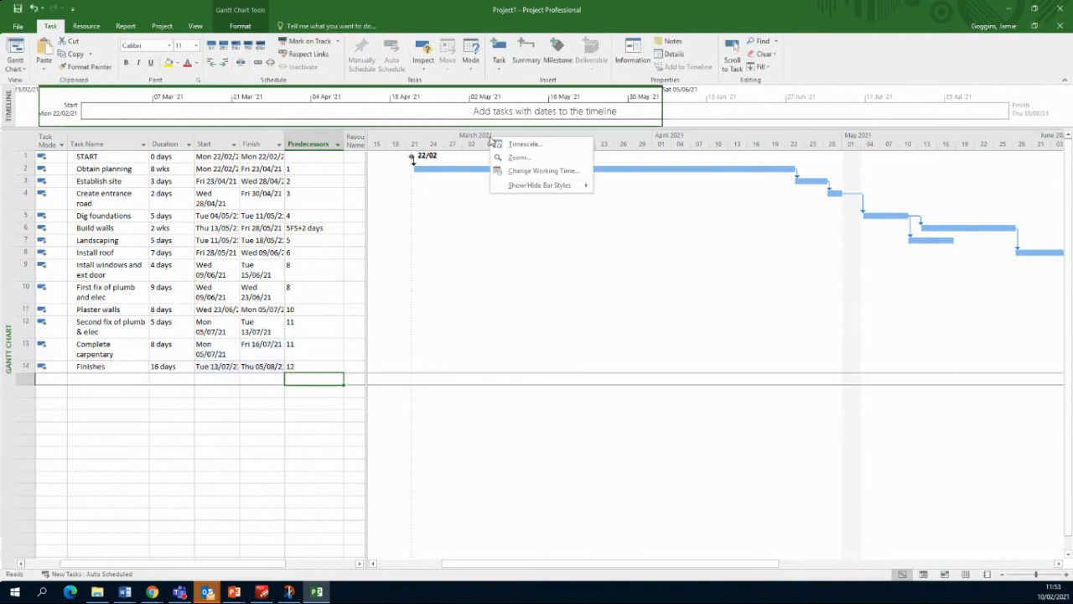
{"action": "left_click", "coordinate": [510, 158]}
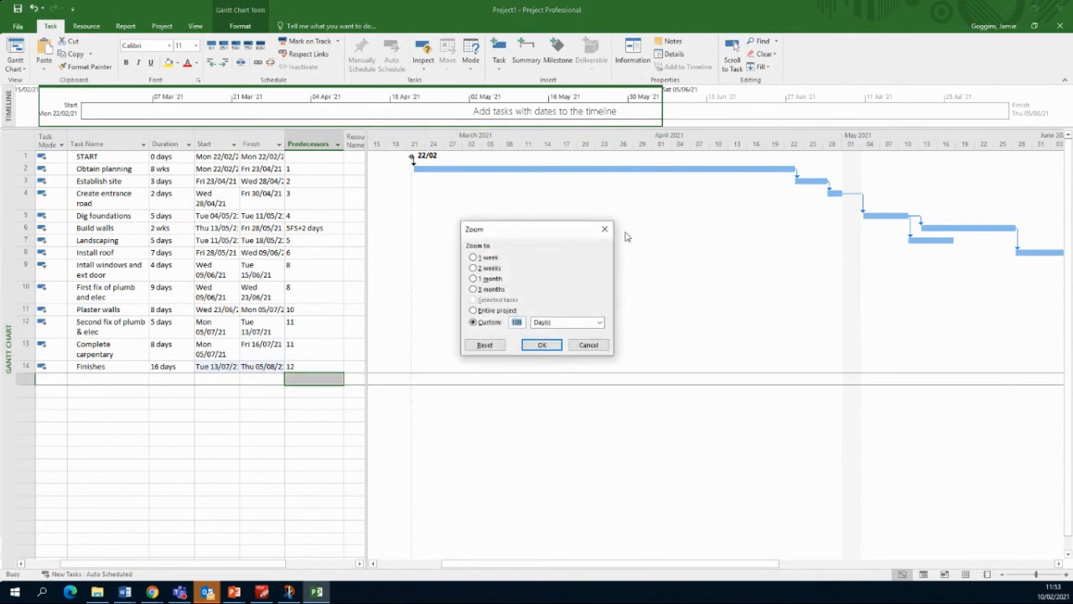
{"action": "left_click", "coordinate": [502, 310]}
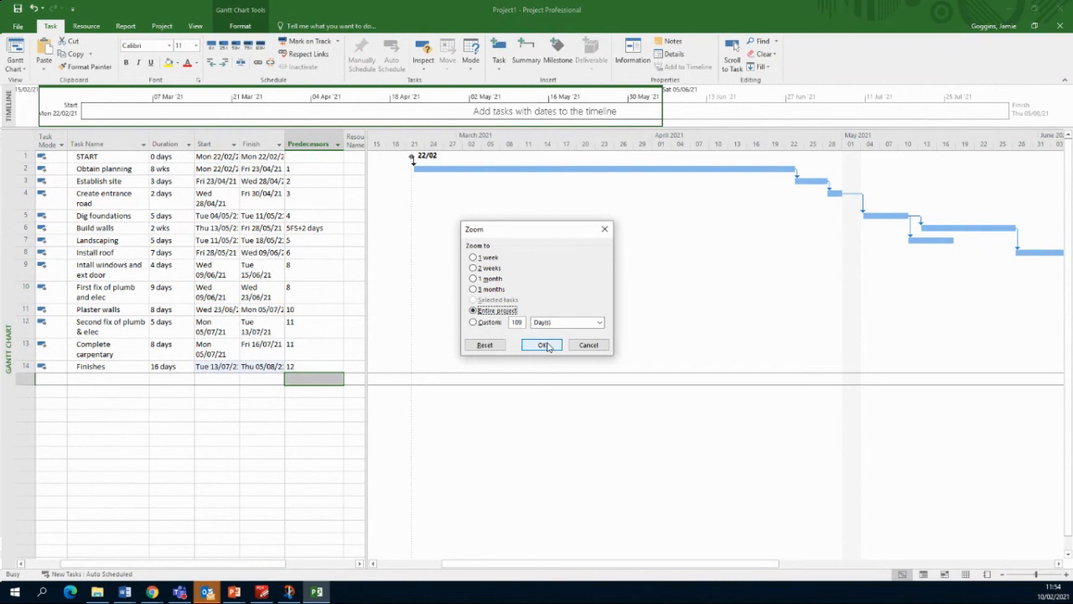
{"action": "left_click", "coordinate": [544, 345]}
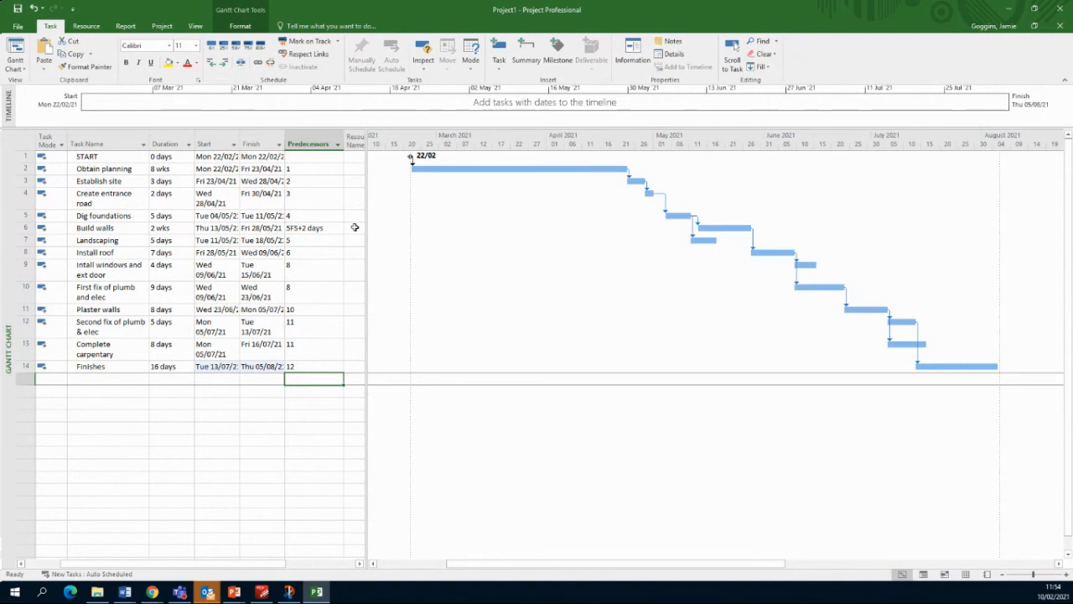
Step: Add task 15 'FINISH' with 0-day duration and predecessor 14
{"action": "left_click", "coordinate": [106, 380]}
{"action": "type", "text": "FINISH"}
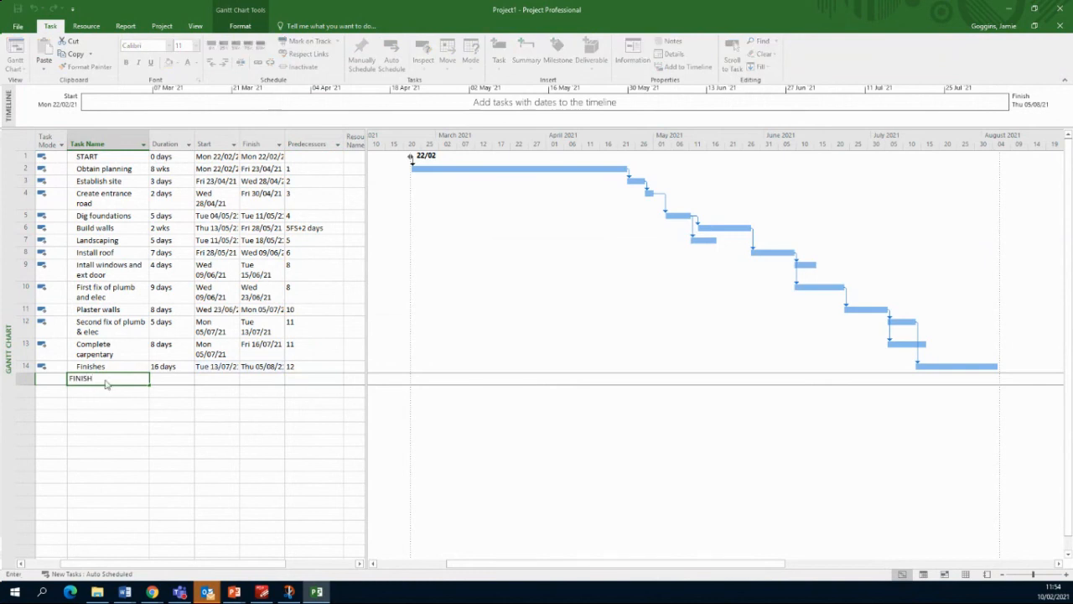
{"action": "key", "text": "Tab"}
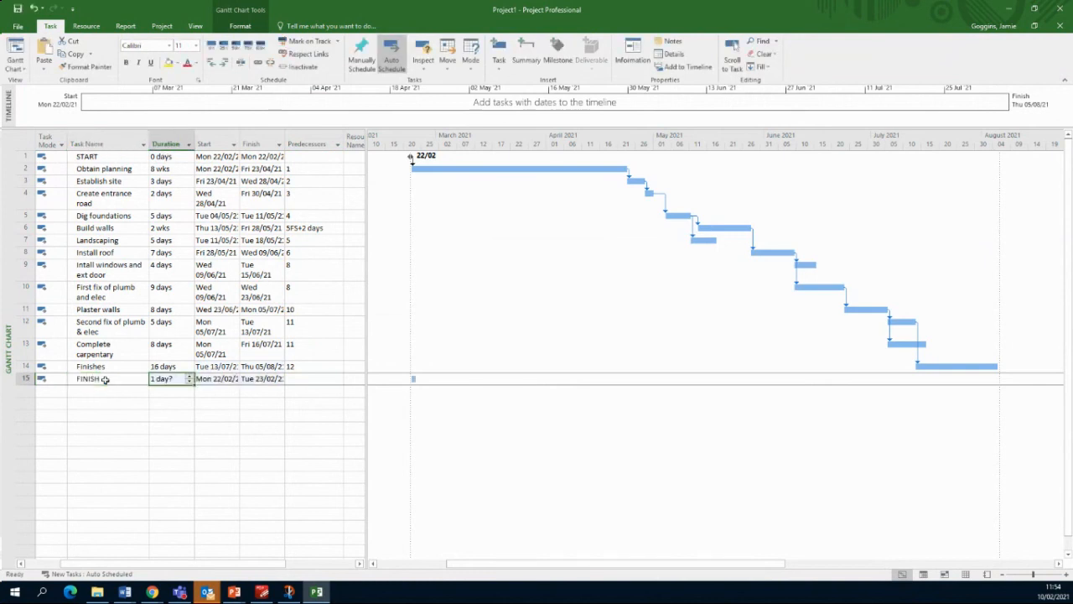
{"action": "type", "text": "0"}
{"action": "key", "text": "Tab"}
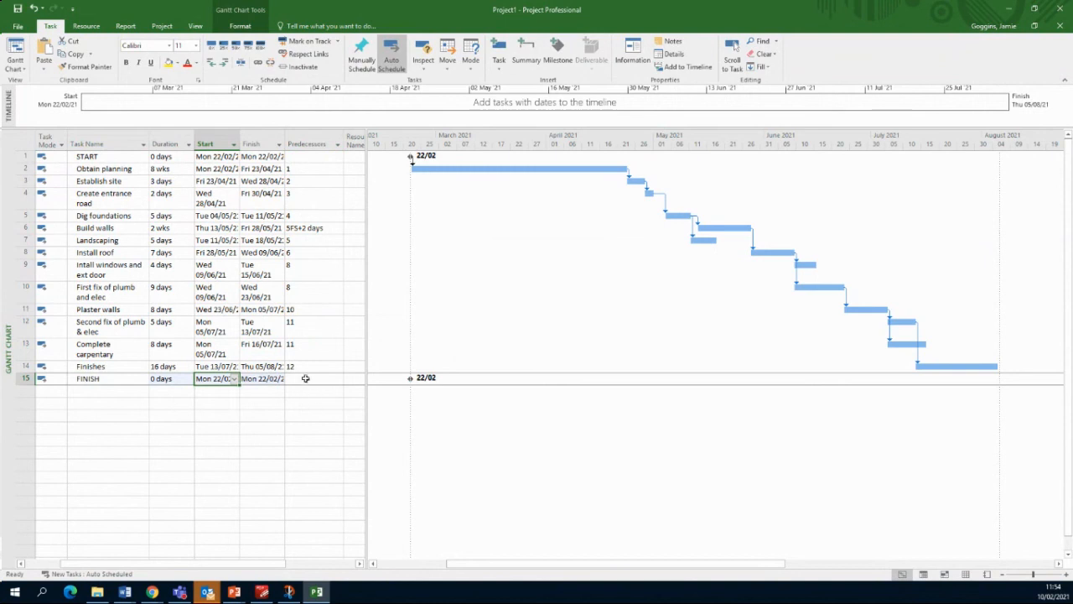
{"action": "left_click", "coordinate": [307, 378]}
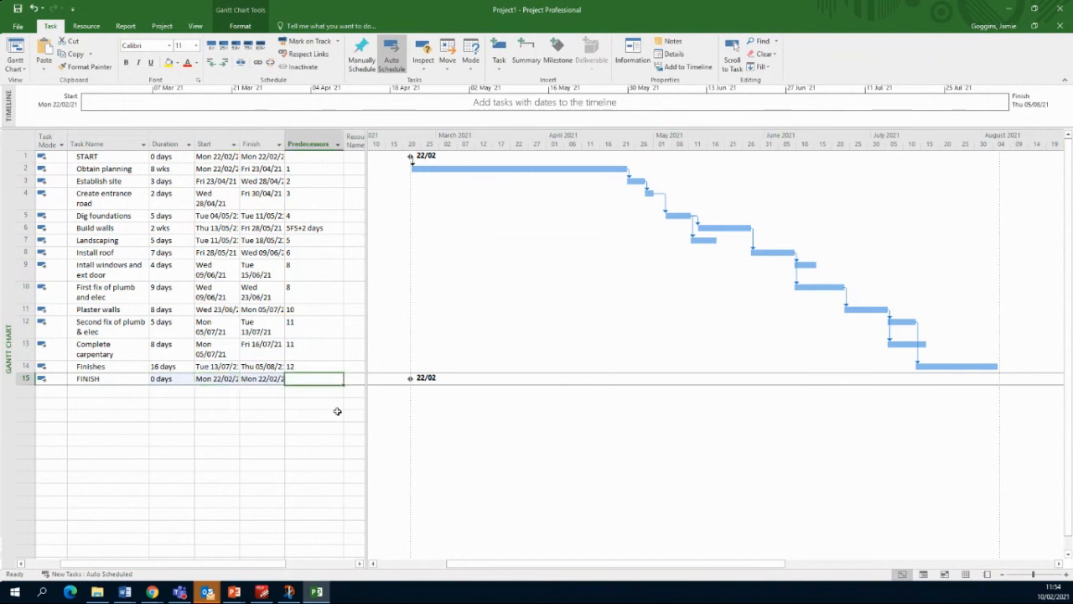
{"action": "type", "text": "14"}
{"action": "key", "text": "Return"}
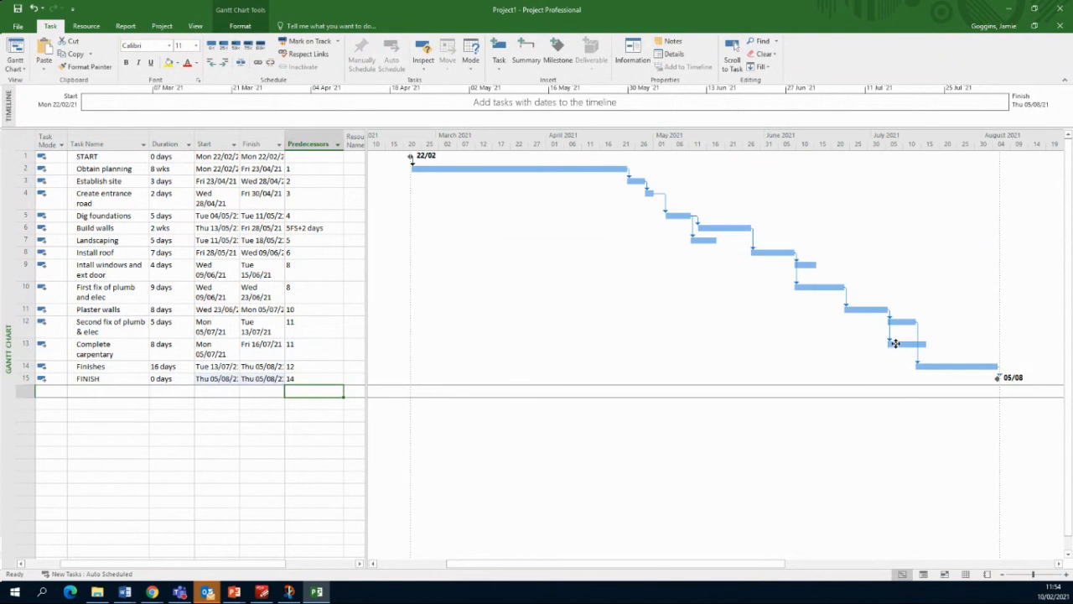
Step: Add task 13 as a second FINISH predecessor, making the list 14, 13
{"action": "mouse_move", "coordinate": [896, 343]}
{"action": "left_click", "coordinate": [311, 378]}
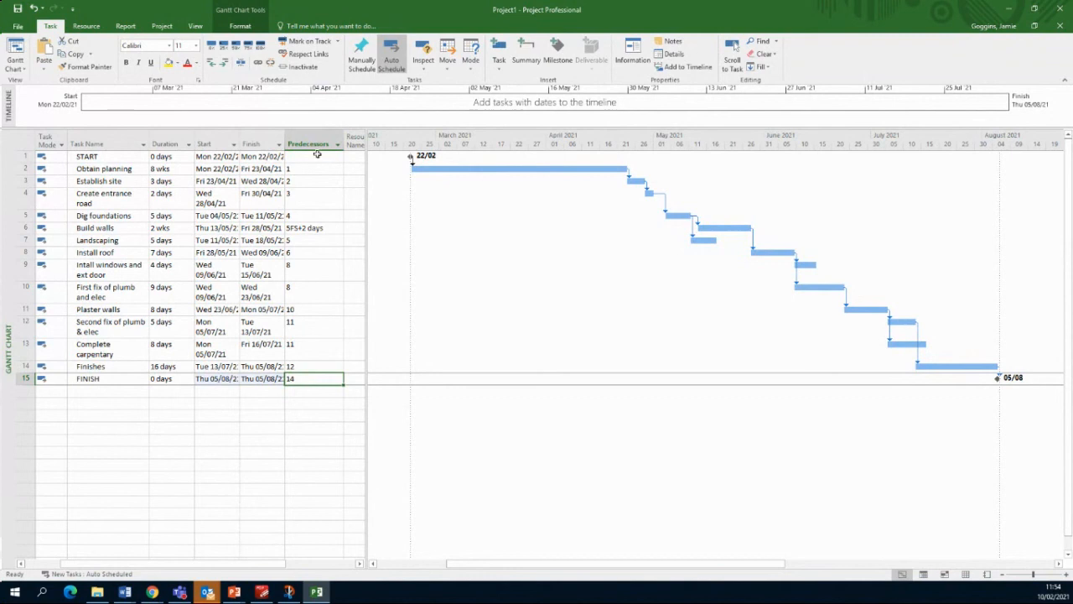
{"action": "left_click", "coordinate": [304, 378]}
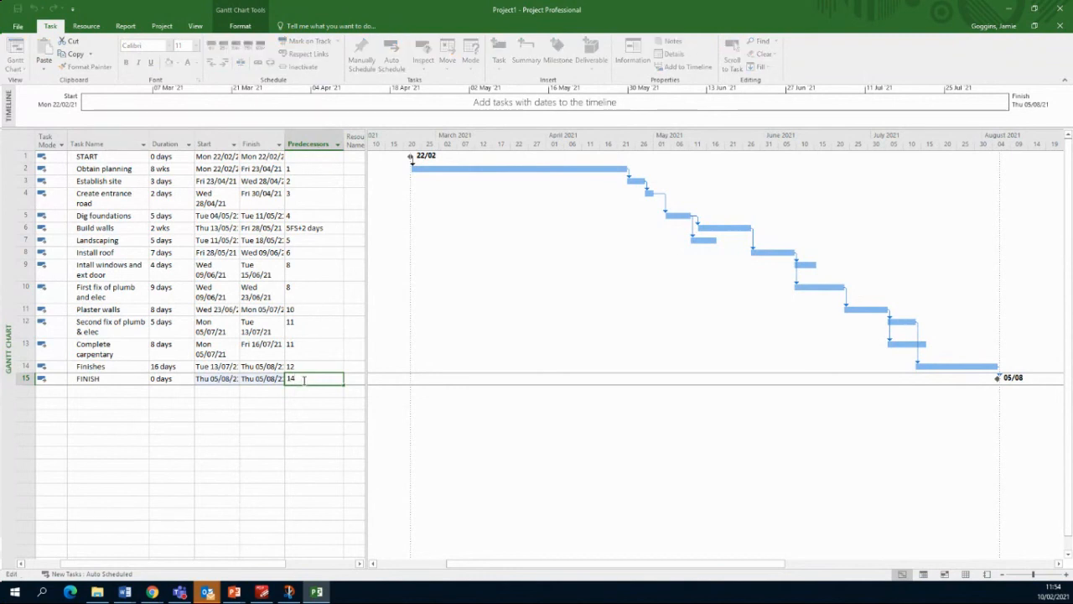
{"action": "type", "text": ", 13"}
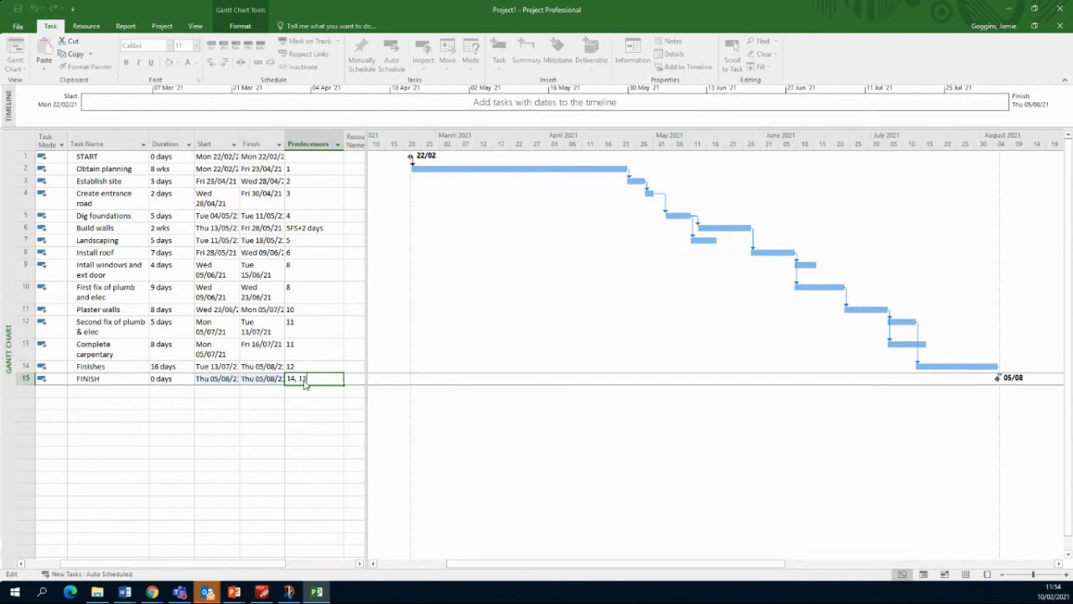
{"action": "key", "text": "Return"}
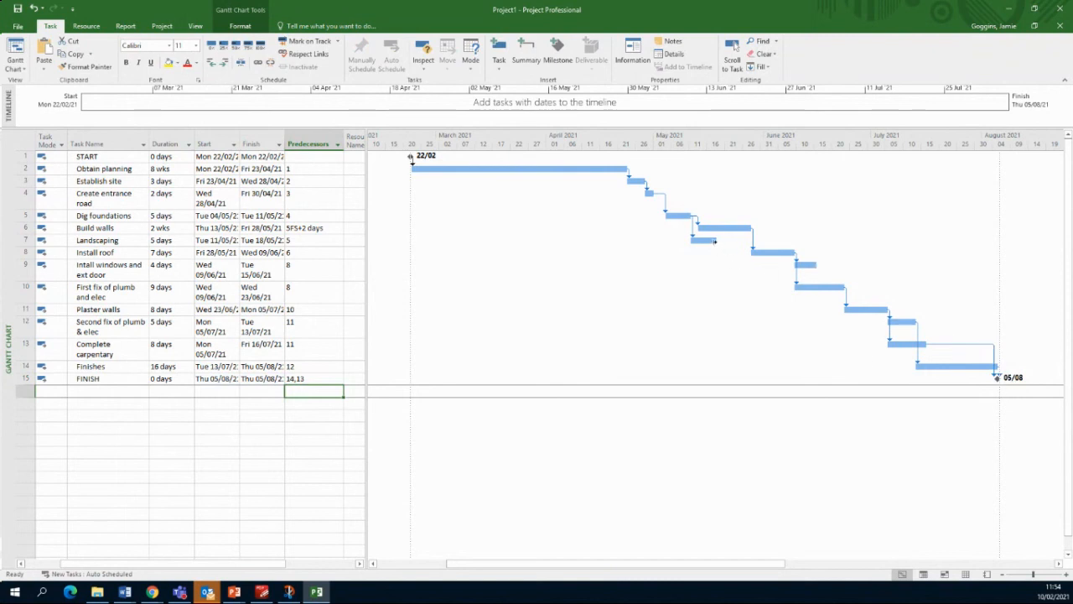
Step: Append task 7 to FINISH's predecessors so they read 14,13,7
{"action": "mouse_move", "coordinate": [710, 241]}
{"action": "left_click", "coordinate": [296, 379]}
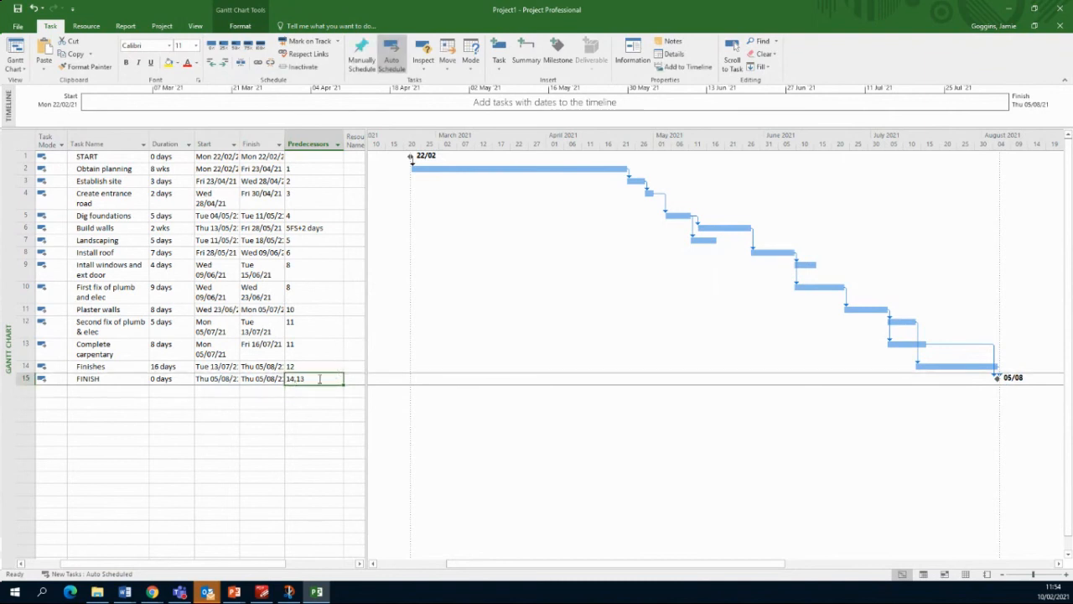
{"action": "left_click", "coordinate": [319, 378]}
{"action": "type", "text": ",7"}
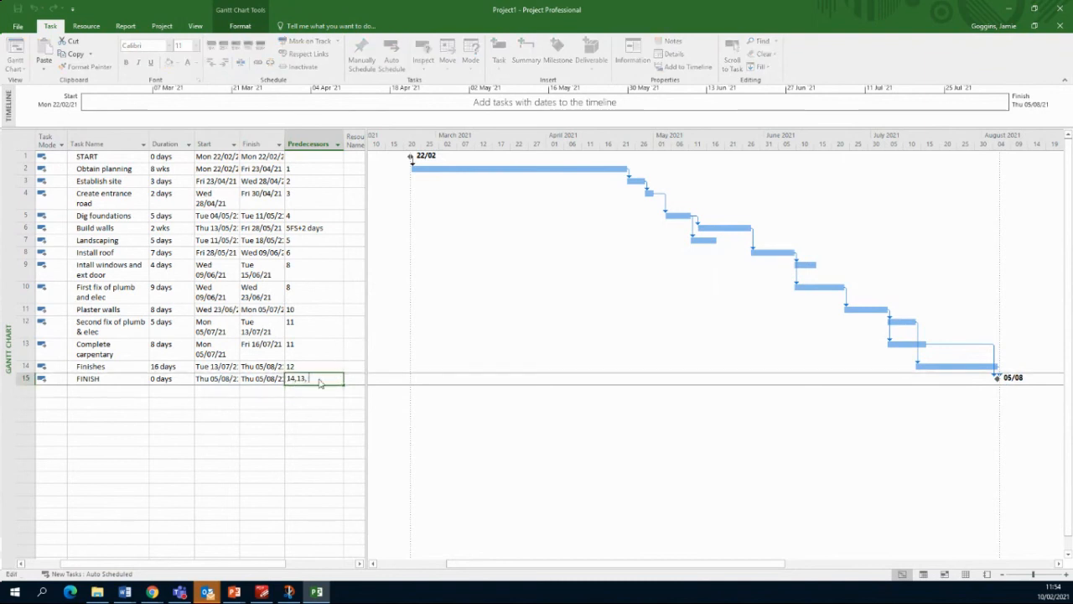
{"action": "key", "text": "Return"}
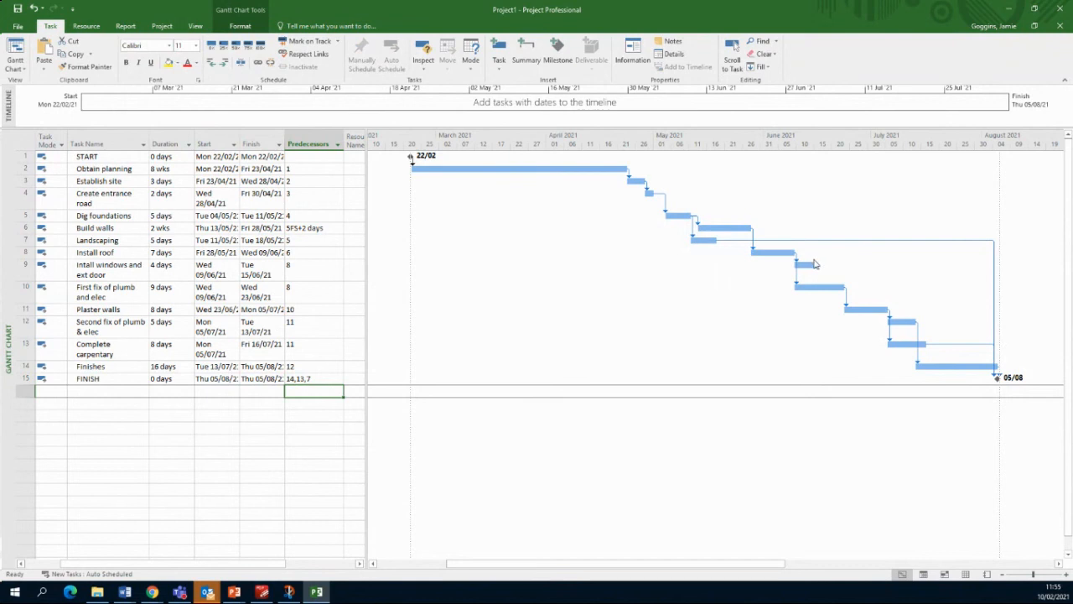
{"action": "mouse_move", "coordinate": [815, 265]}
Step: Add task 9 as an extra predecessor of Plaster walls, alongside task 10
{"action": "left_click", "coordinate": [303, 309]}
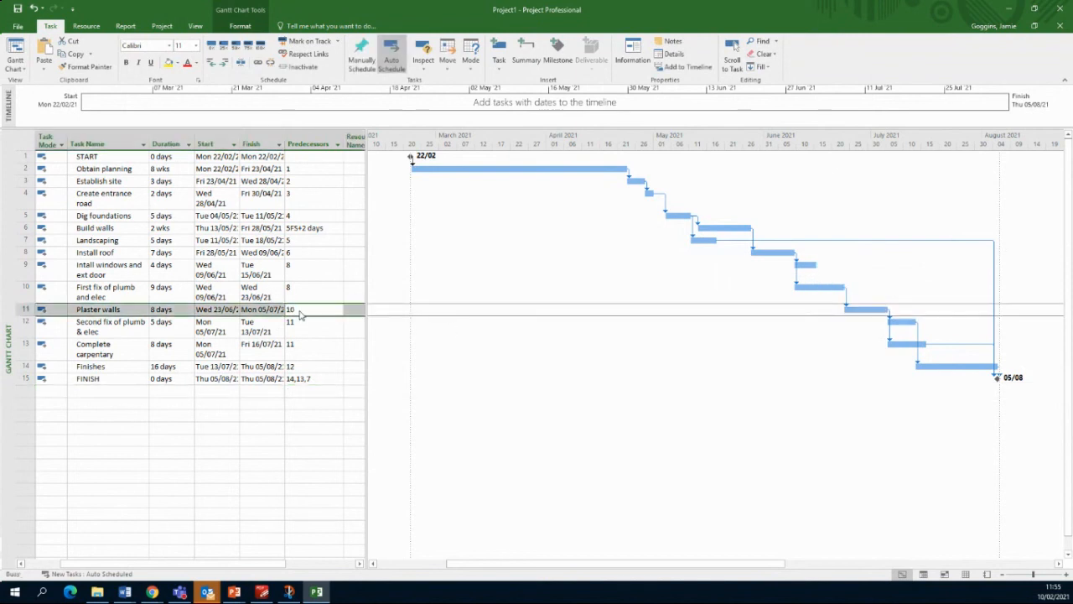
{"action": "double_click", "coordinate": [303, 309]}
{"action": "left_click", "coordinate": [685, 385]}
{"action": "left_click", "coordinate": [296, 309]}
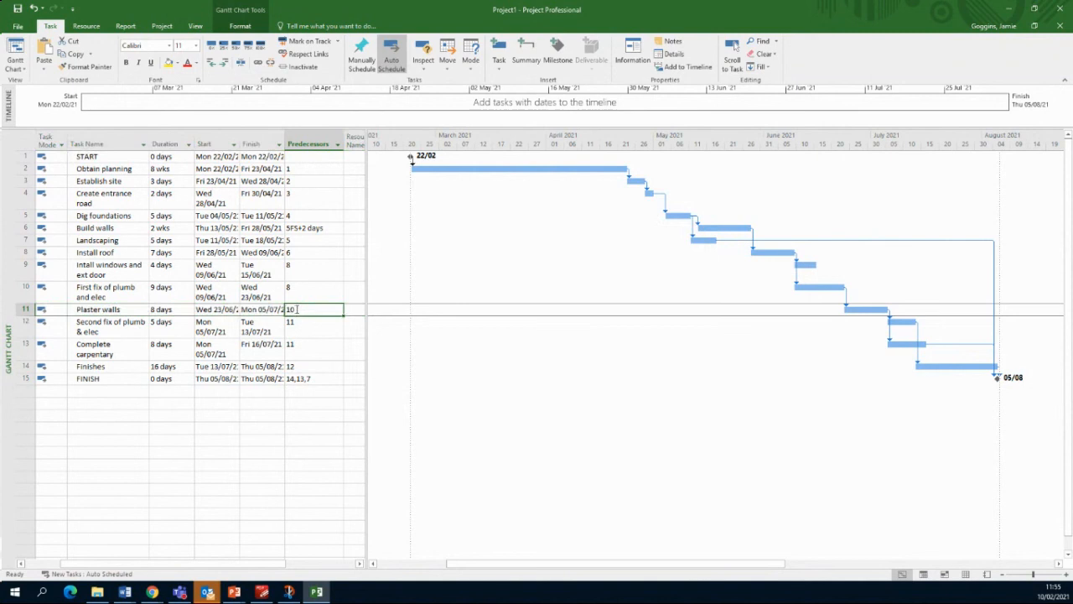
{"action": "left_click", "coordinate": [296, 309]}
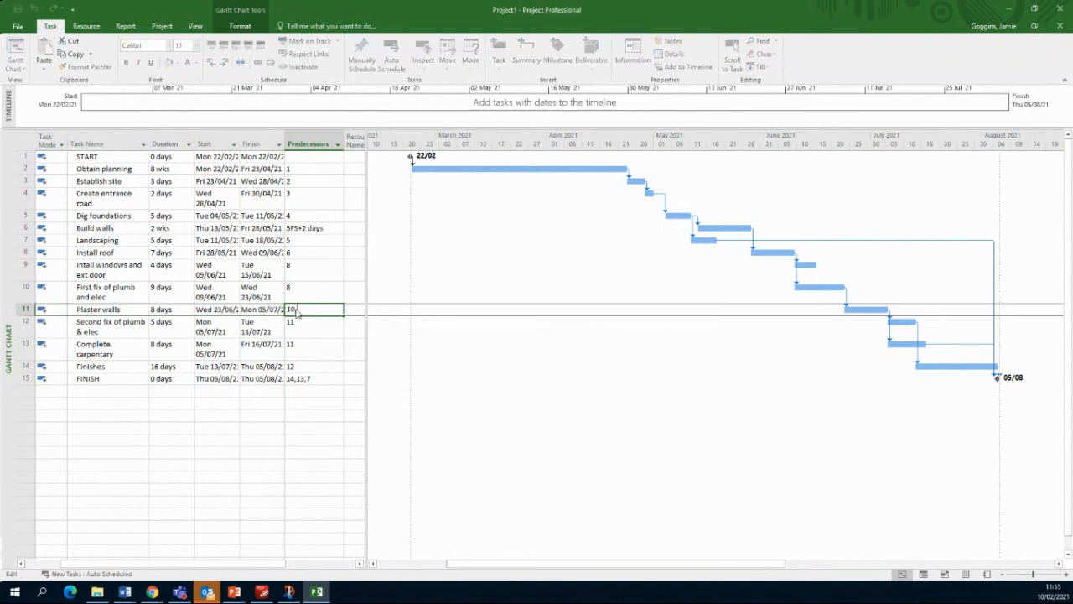
{"action": "type", "text": ",9"}
{"action": "key", "text": "Return"}
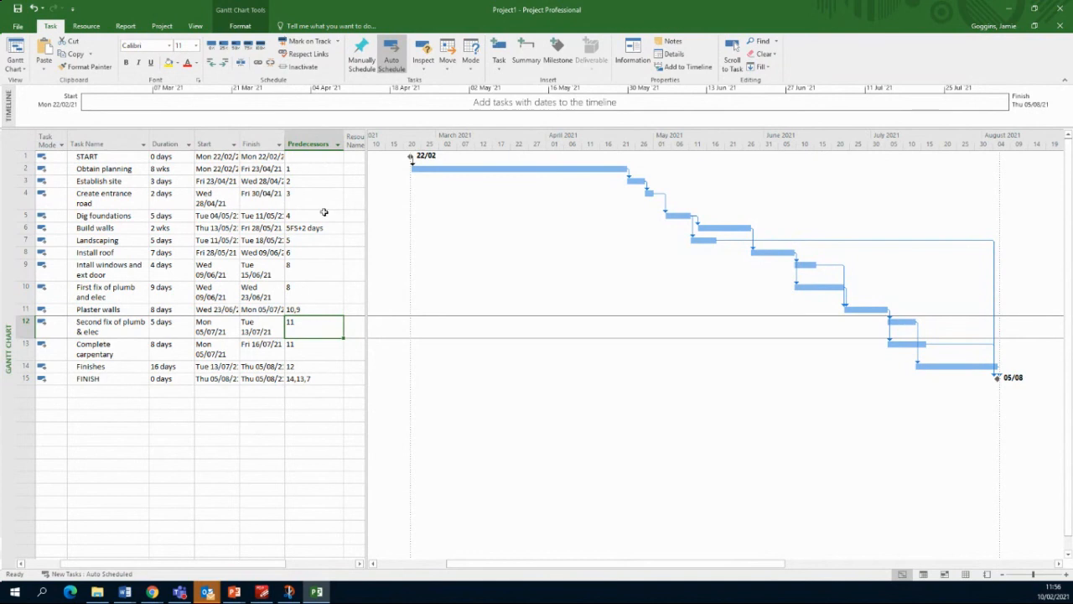
Step: Drag the table/chart divider to narrow the task table and widen the Gantt chart
{"action": "left_click_drag", "start_coordinate": [367, 216], "coordinate": [478, 221]}
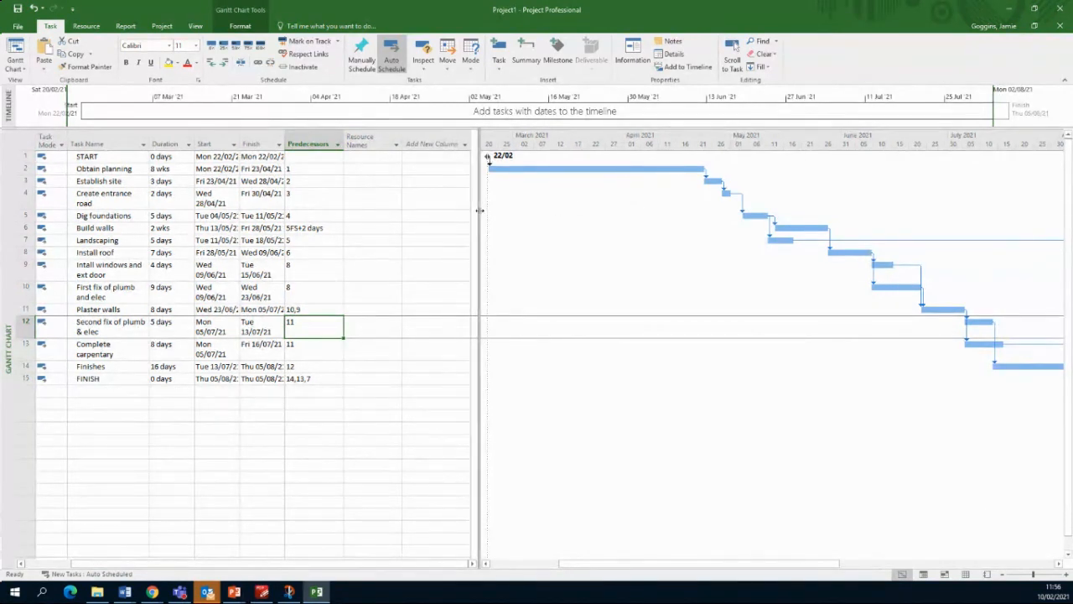
{"action": "left_click_drag", "start_coordinate": [479, 211], "coordinate": [405, 207]}
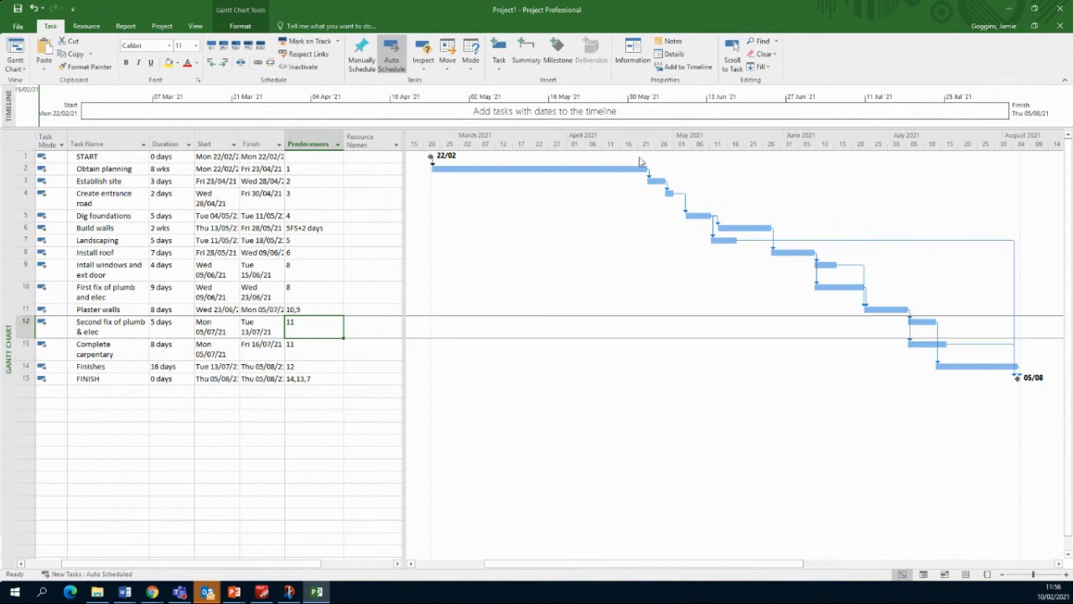
Step: Enable the Critical Tasks bar style so critical tasks display as red bars
{"action": "right_click", "coordinate": [628, 278]}
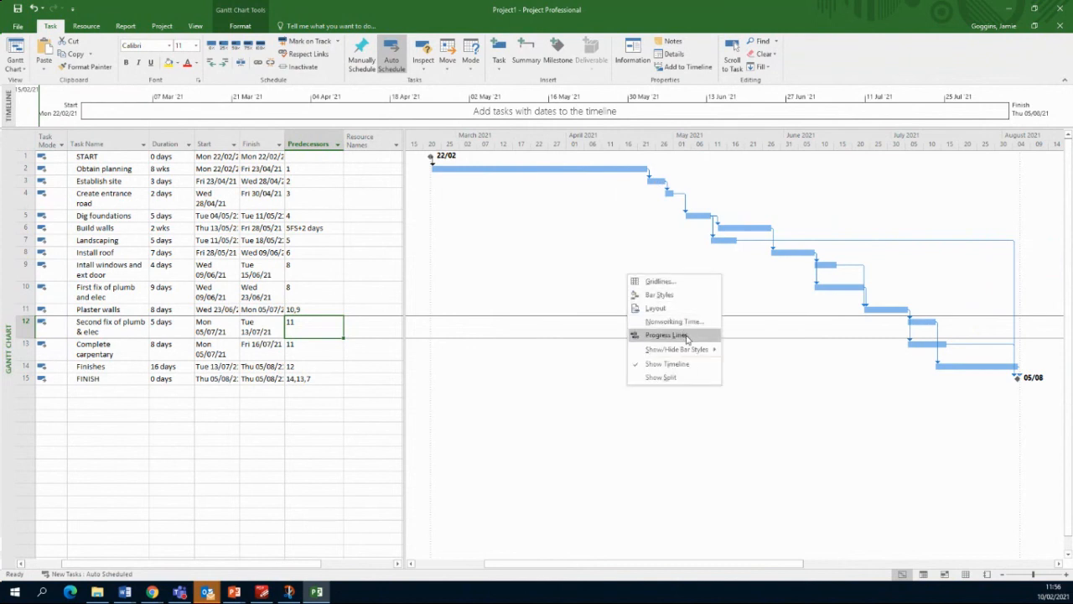
{"action": "mouse_move", "coordinate": [695, 351]}
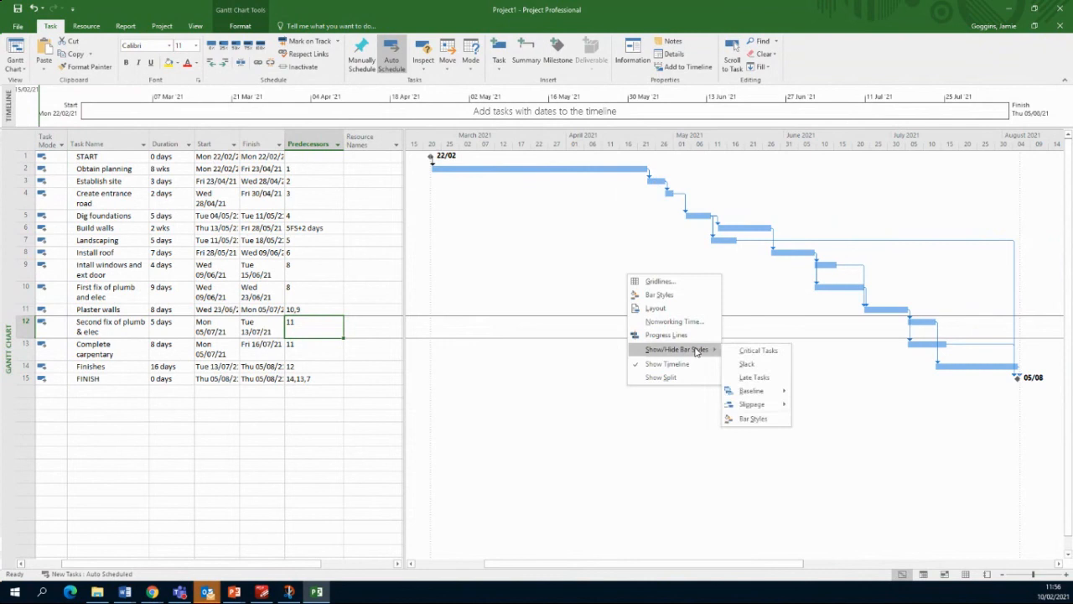
{"action": "left_click", "coordinate": [753, 352]}
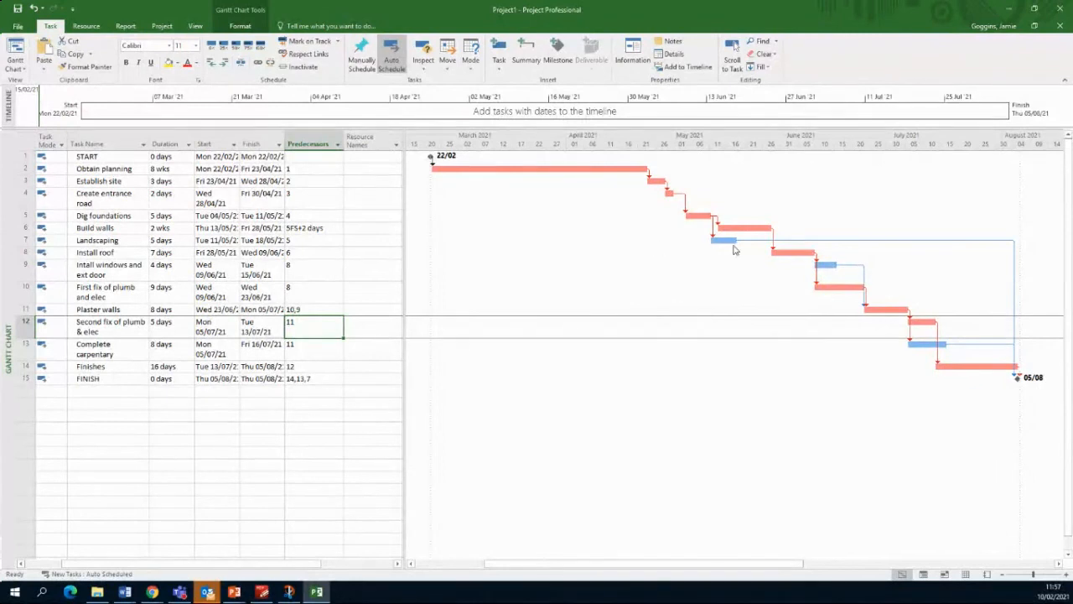
{"action": "mouse_move", "coordinate": [727, 242]}
{"action": "mouse_move", "coordinate": [823, 264]}
Step: Turn on slack lines for the non-critical tasks from the chart's Show/Hide Bar Styles menu
{"action": "right_click", "coordinate": [787, 366]}
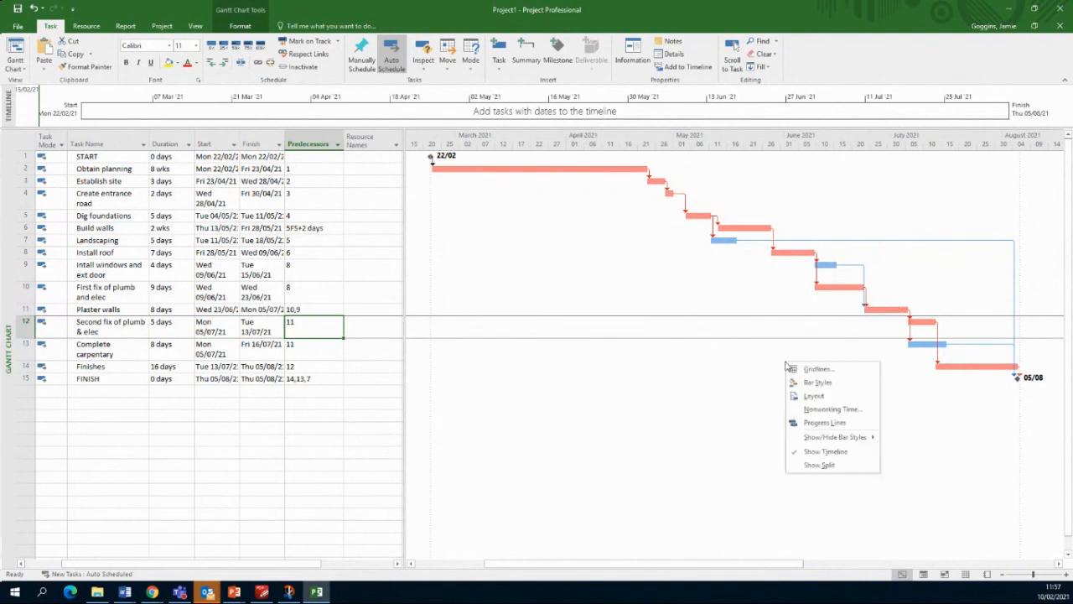
{"action": "mouse_move", "coordinate": [835, 438]}
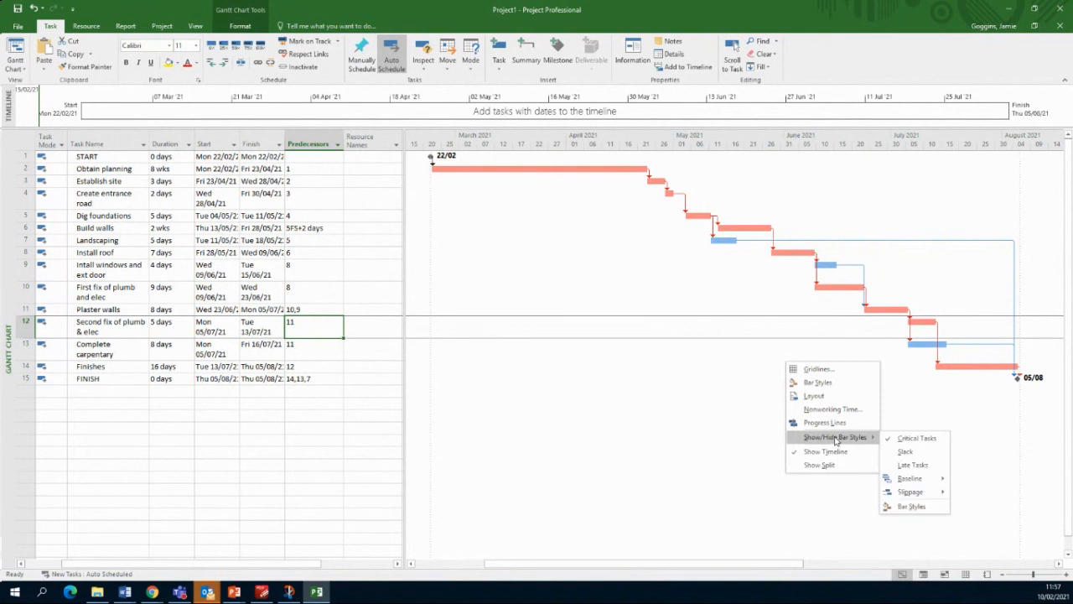
{"action": "left_click", "coordinate": [914, 452]}
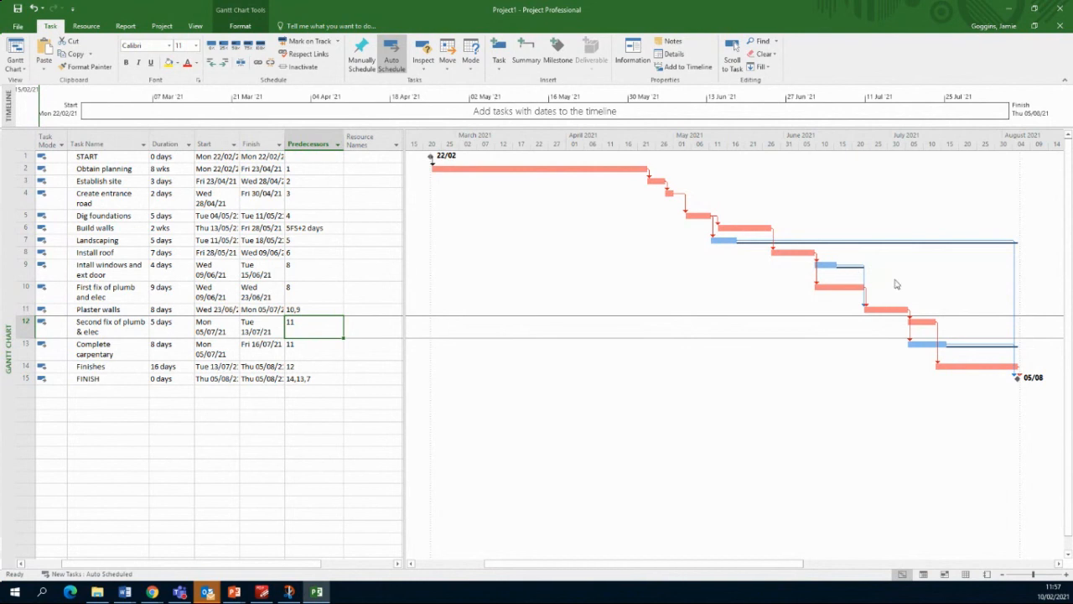
Step: Look over the bar style settings, then close them and the chart menu unchanged
{"action": "right_click", "coordinate": [850, 213]}
{"action": "mouse_move", "coordinate": [891, 286]}
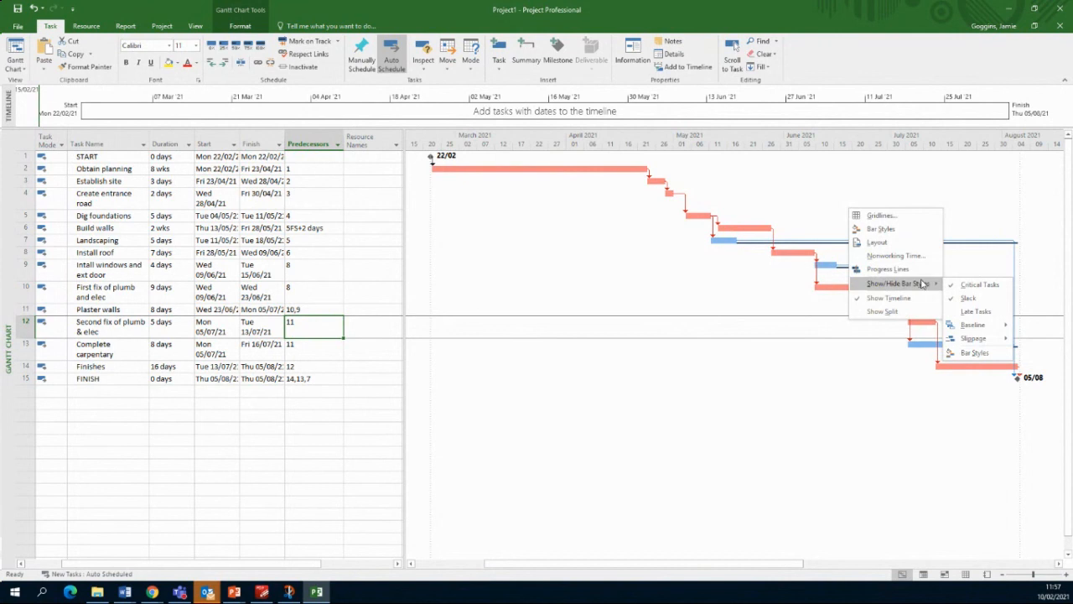
{"action": "left_click", "coordinate": [880, 229]}
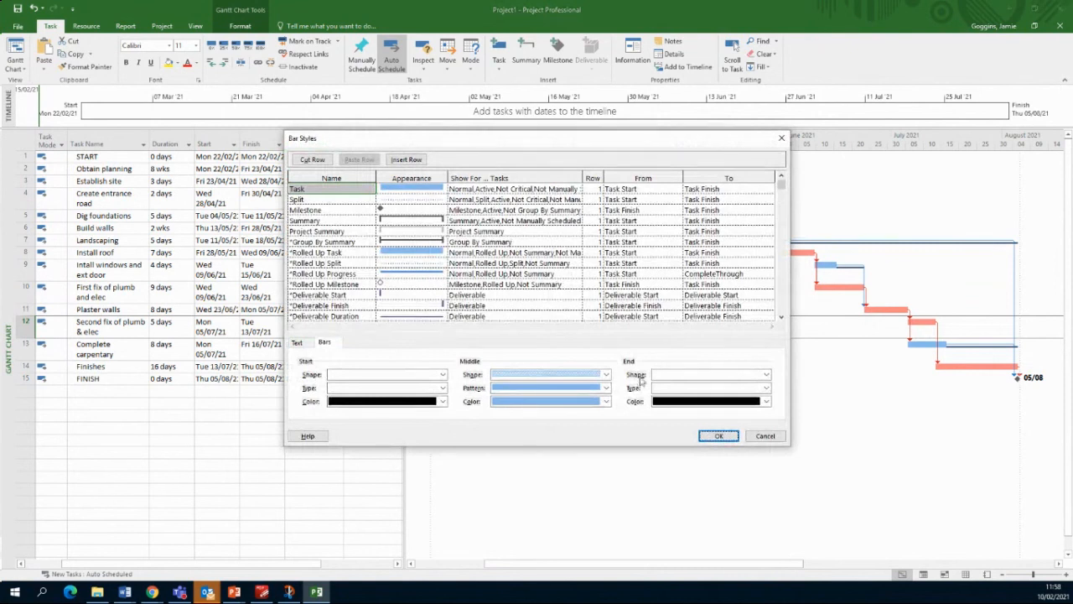
{"action": "left_click", "coordinate": [765, 436]}
{"action": "right_click", "coordinate": [781, 405]}
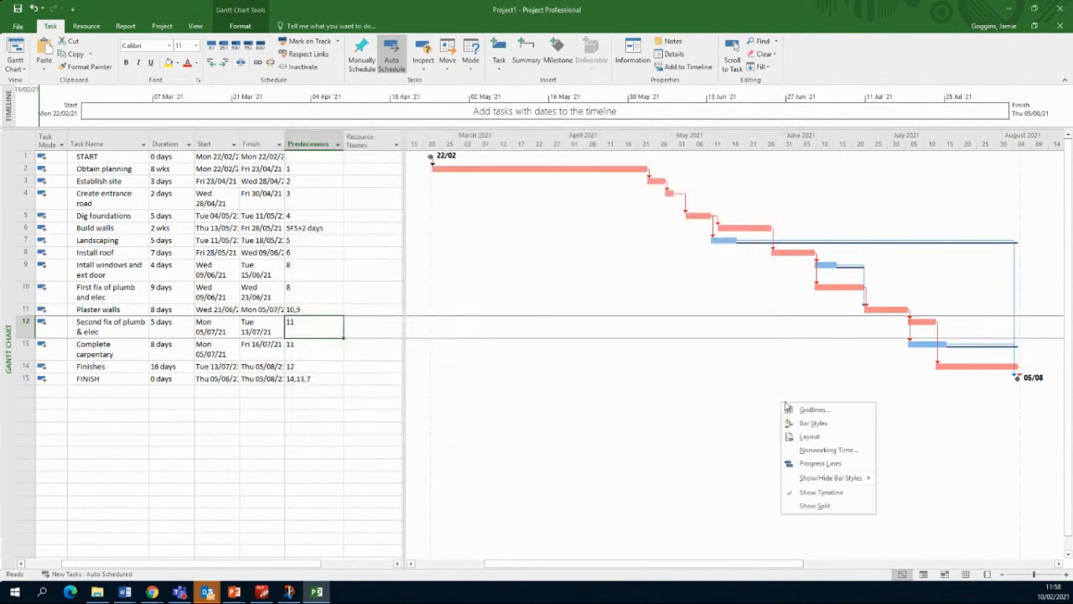
{"action": "mouse_move", "coordinate": [855, 477]}
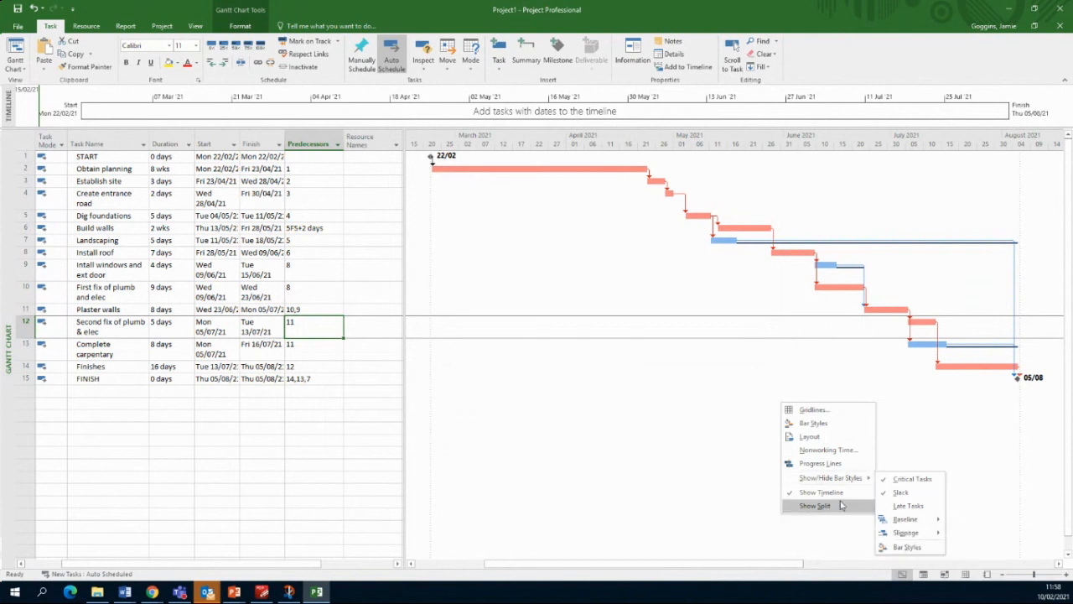
{"action": "left_click", "coordinate": [883, 438]}
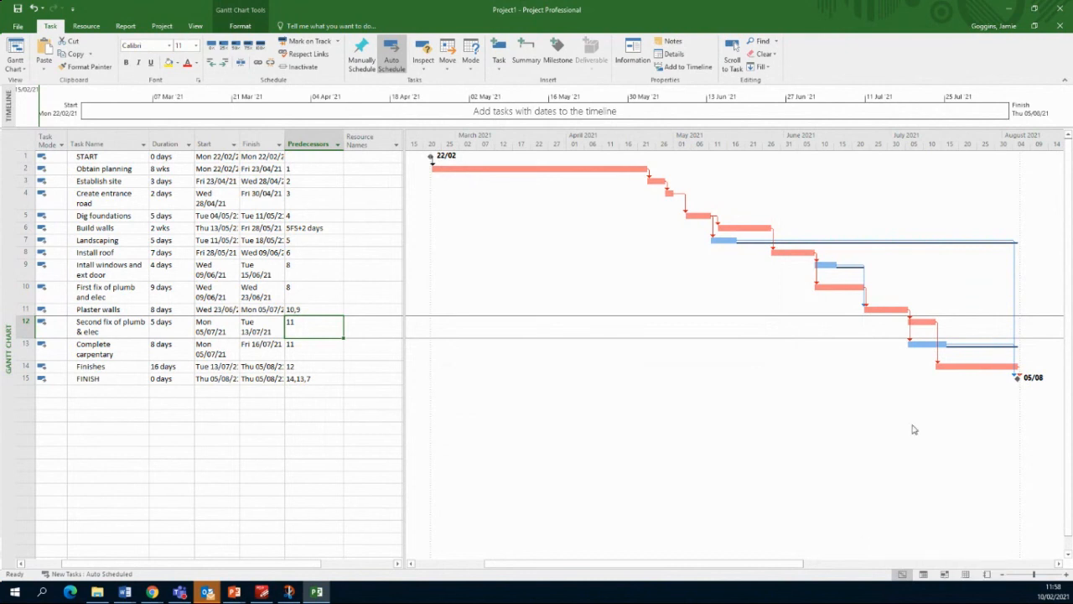
Step: Label the Landscaping bar's left side with Total Slack in its Format Bar text settings
{"action": "right_click", "coordinate": [883, 245]}
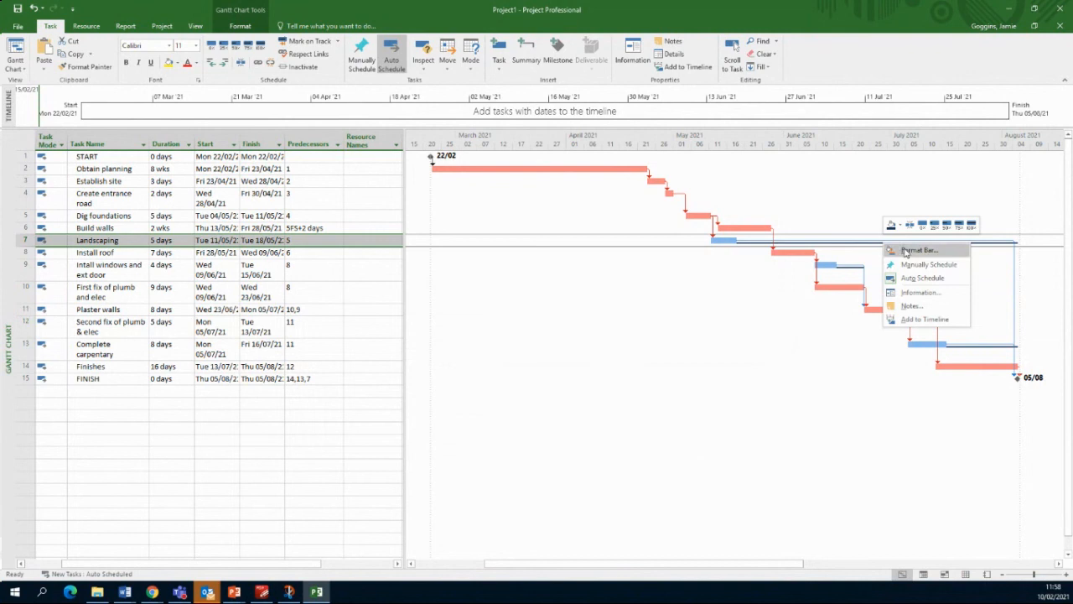
{"action": "left_click", "coordinate": [906, 250]}
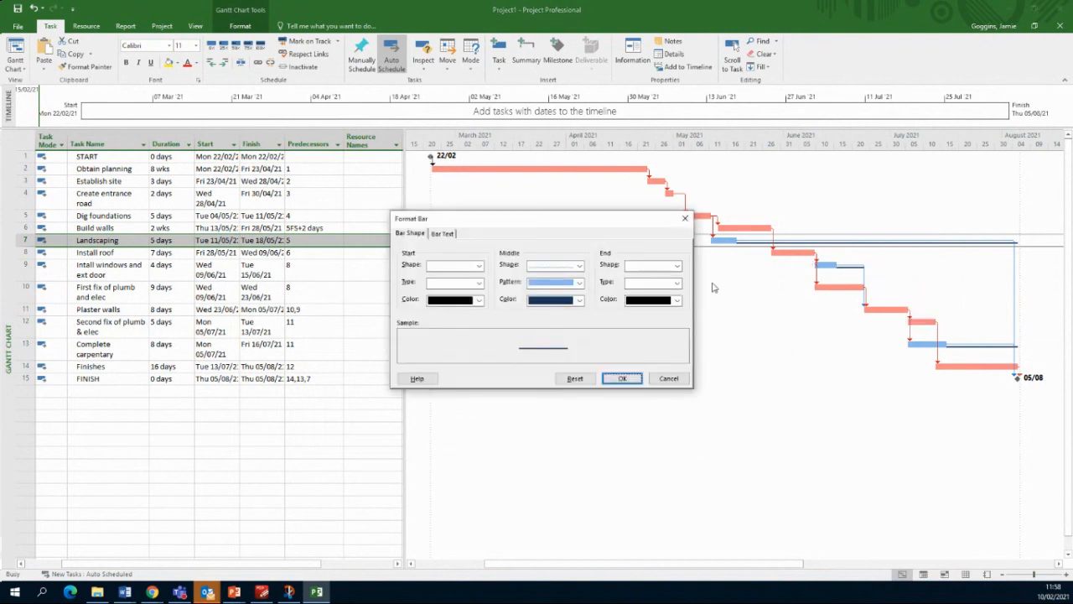
{"action": "left_click", "coordinate": [443, 235]}
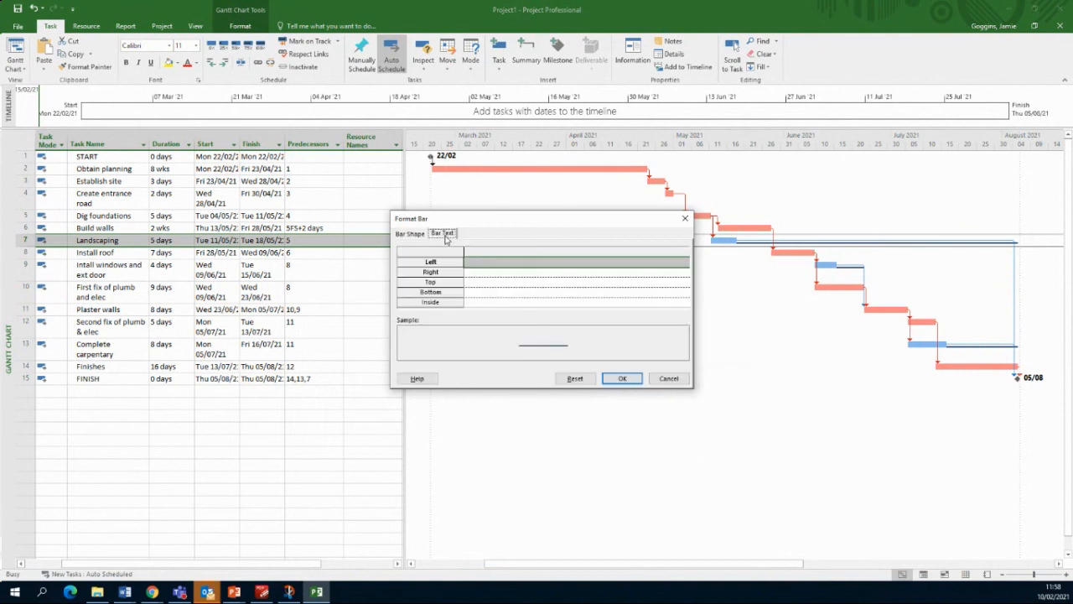
{"action": "left_click", "coordinate": [509, 263]}
{"action": "left_click", "coordinate": [685, 265]}
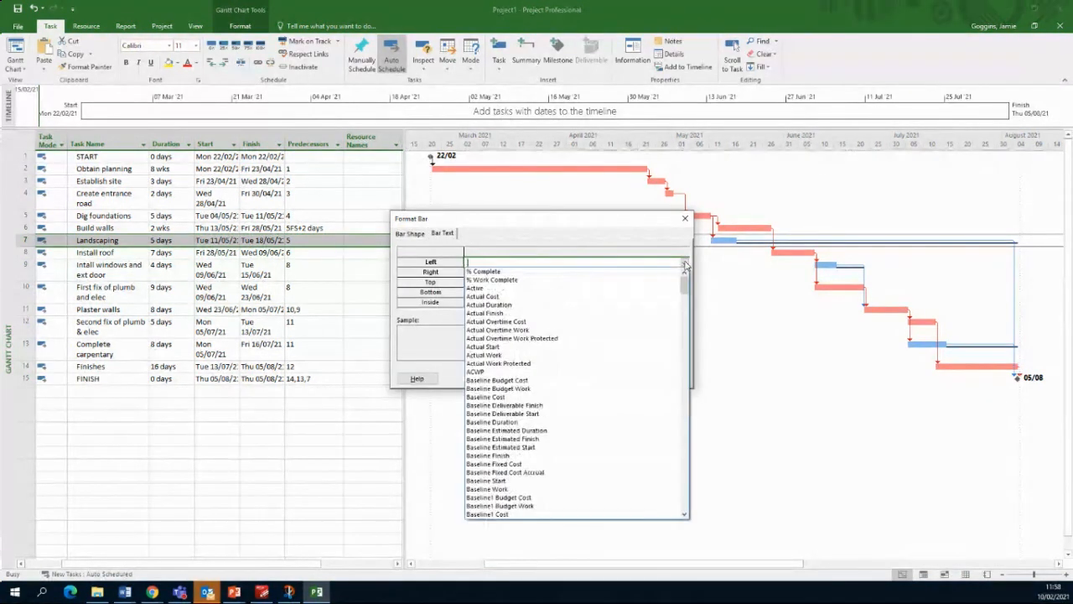
{"action": "left_click_drag", "start_coordinate": [684, 289], "coordinate": [701, 510]}
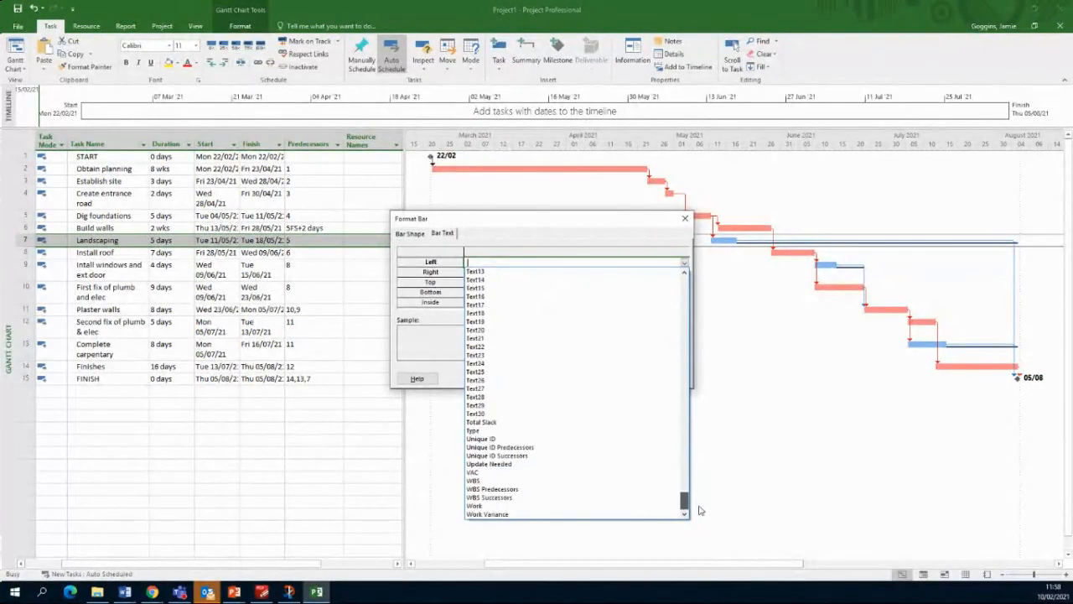
{"action": "left_click", "coordinate": [491, 422]}
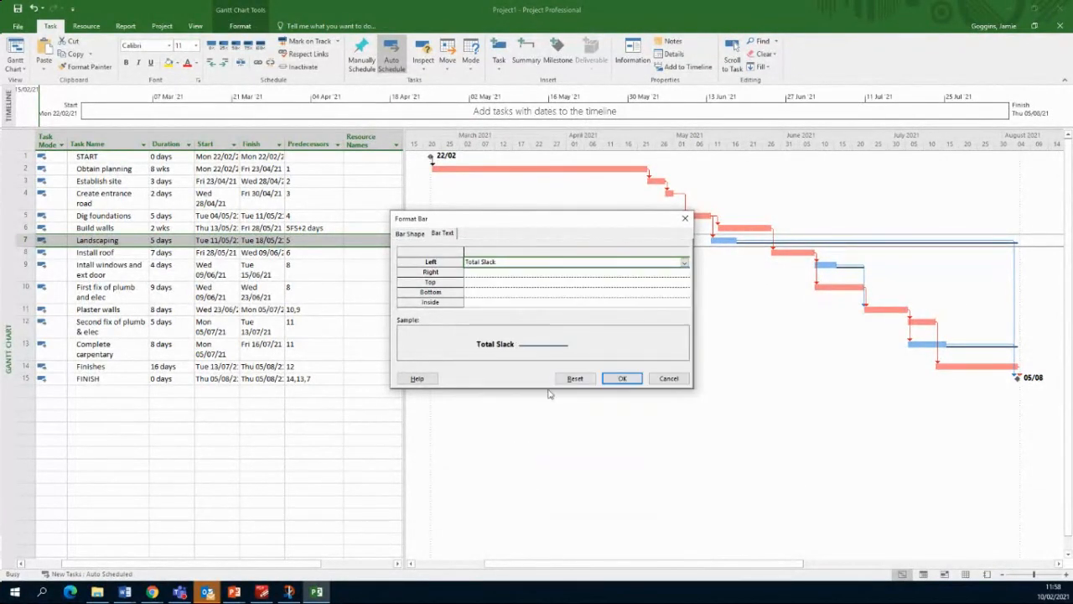
{"action": "left_click", "coordinate": [622, 378]}
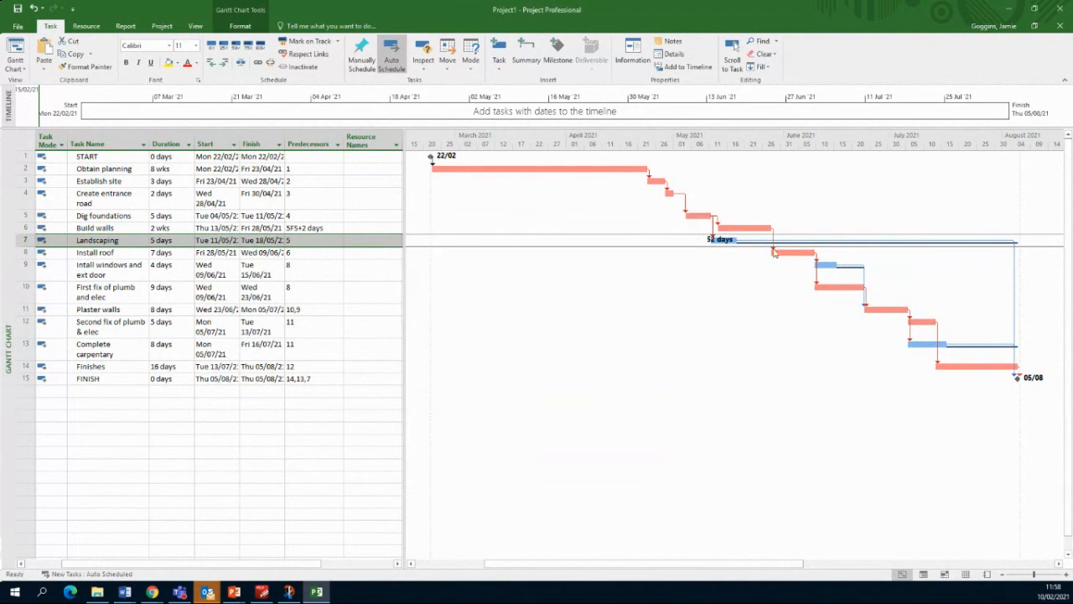
{"action": "right_click", "coordinate": [858, 248]}
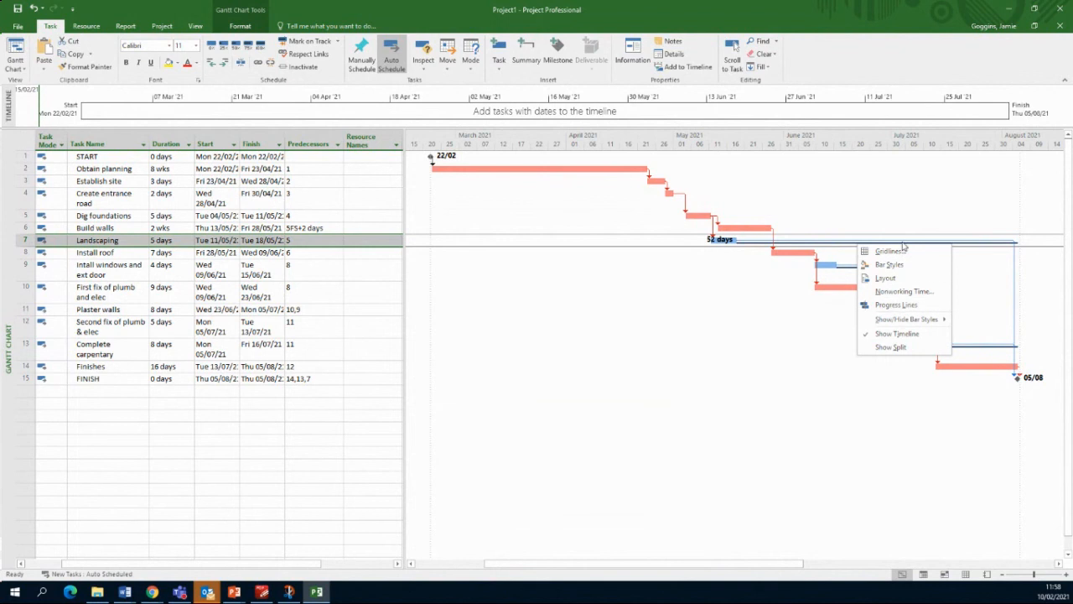
{"action": "left_click", "coordinate": [985, 246]}
Step: Move the Total Slack label from the left to the right end of the Landscaping bar
{"action": "right_click", "coordinate": [985, 246]}
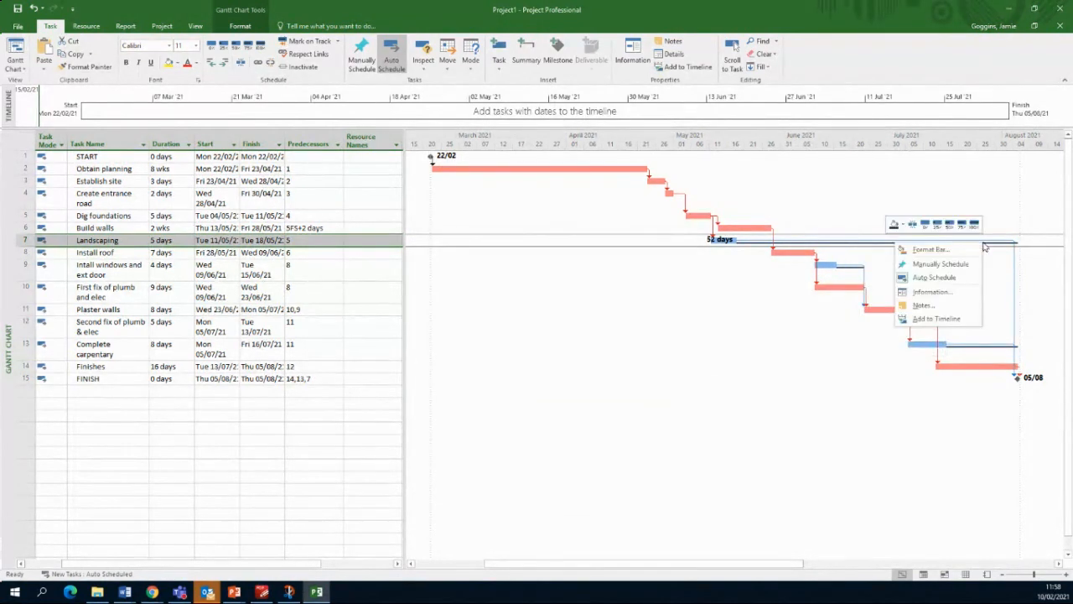
{"action": "left_click", "coordinate": [948, 250]}
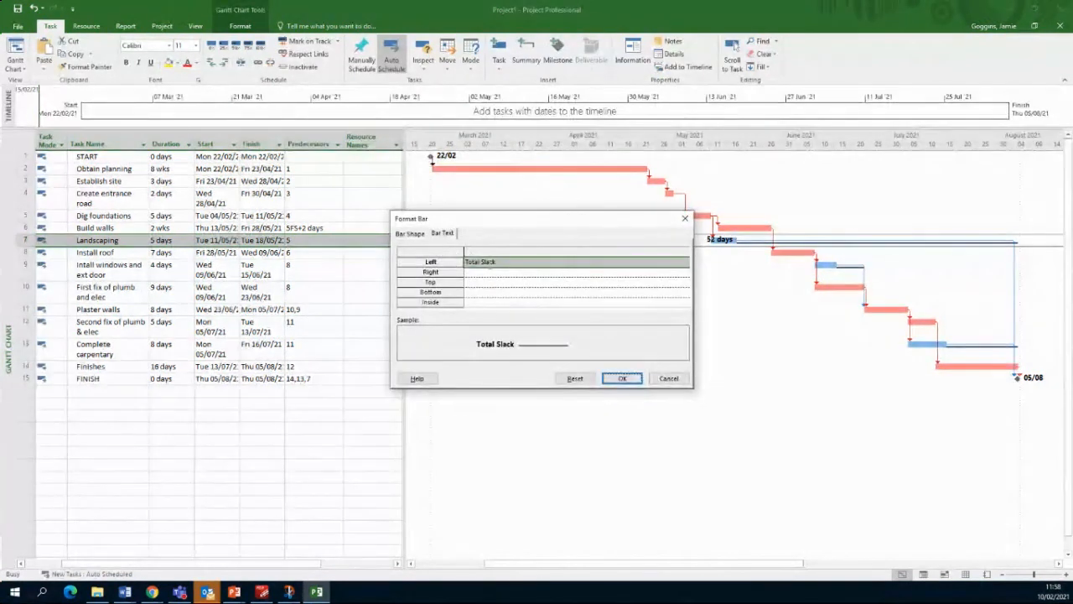
{"action": "left_click", "coordinate": [517, 262]}
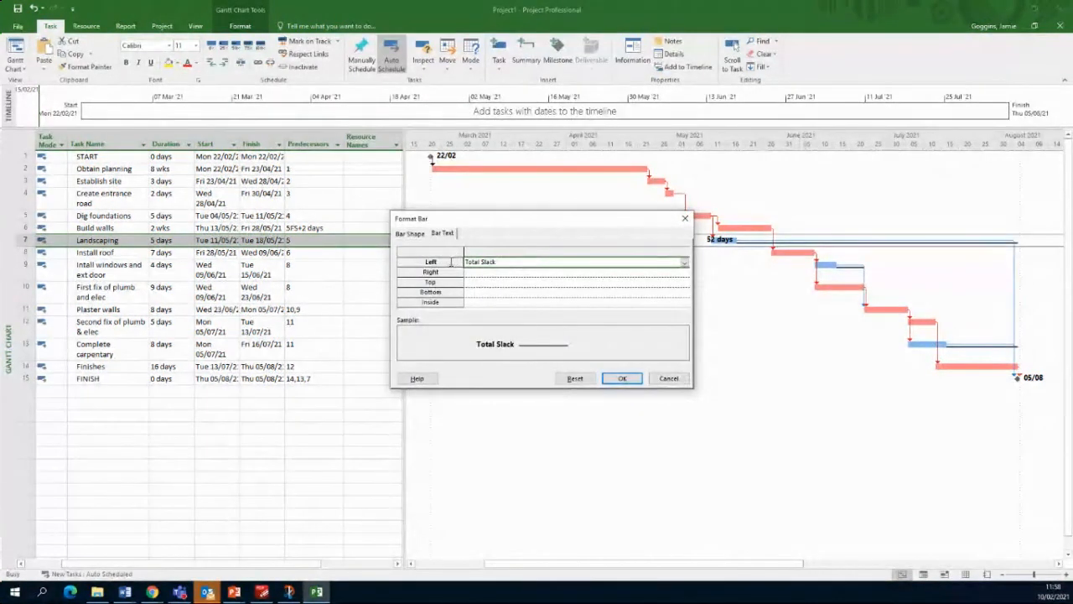
{"action": "left_click", "coordinate": [684, 263]}
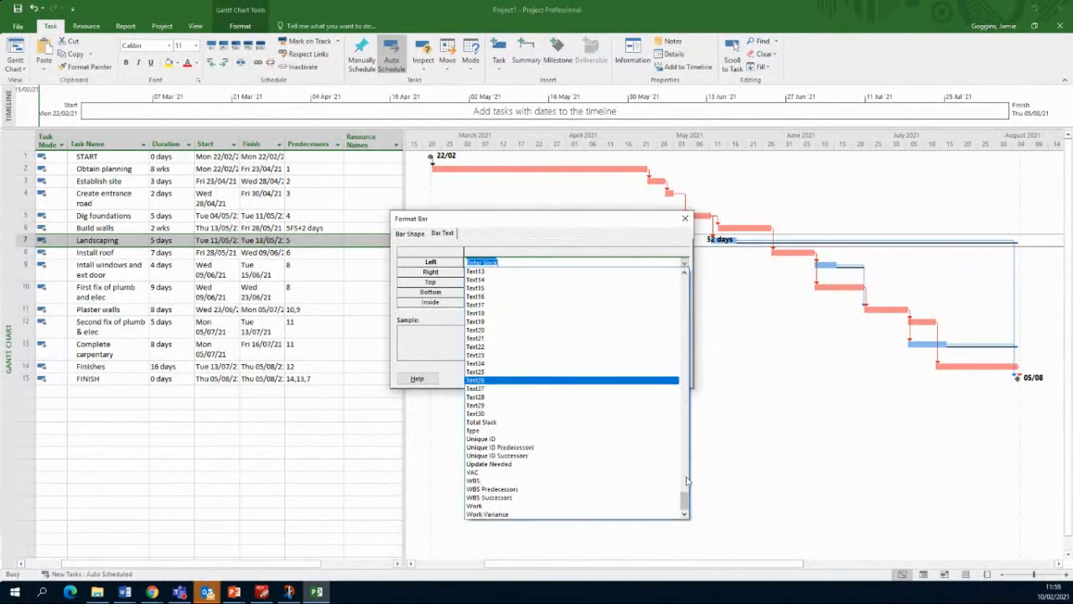
{"action": "mouse_move", "coordinate": [685, 494]}
{"action": "left_mouse_down"}
{"action": "mouse_move", "coordinate": [692, 265]}
{"action": "mouse_move", "coordinate": [691, 517]}
{"action": "mouse_move", "coordinate": [690, 484]}
{"action": "mouse_move", "coordinate": [691, 498]}
{"action": "left_mouse_up"}
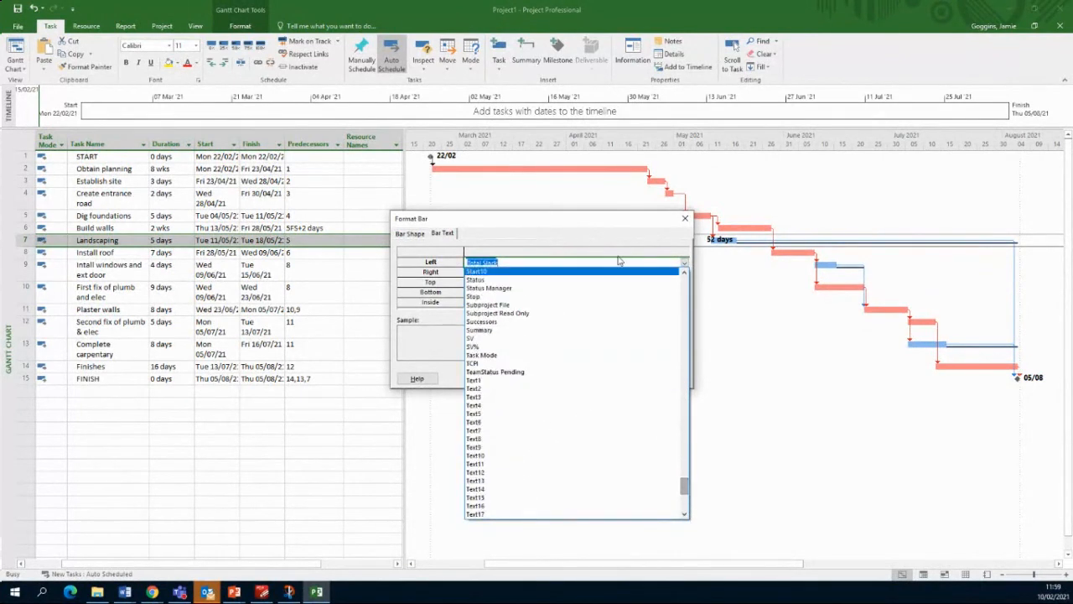
{"action": "key", "text": "BackSpace"}
{"action": "left_click", "coordinate": [635, 234]}
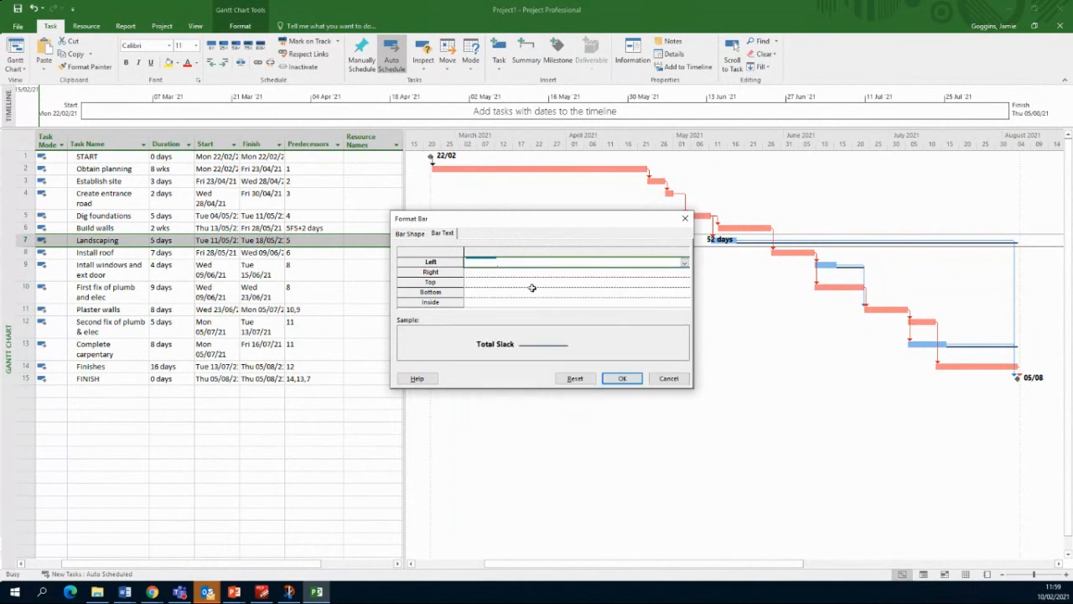
{"action": "left_click", "coordinate": [535, 272]}
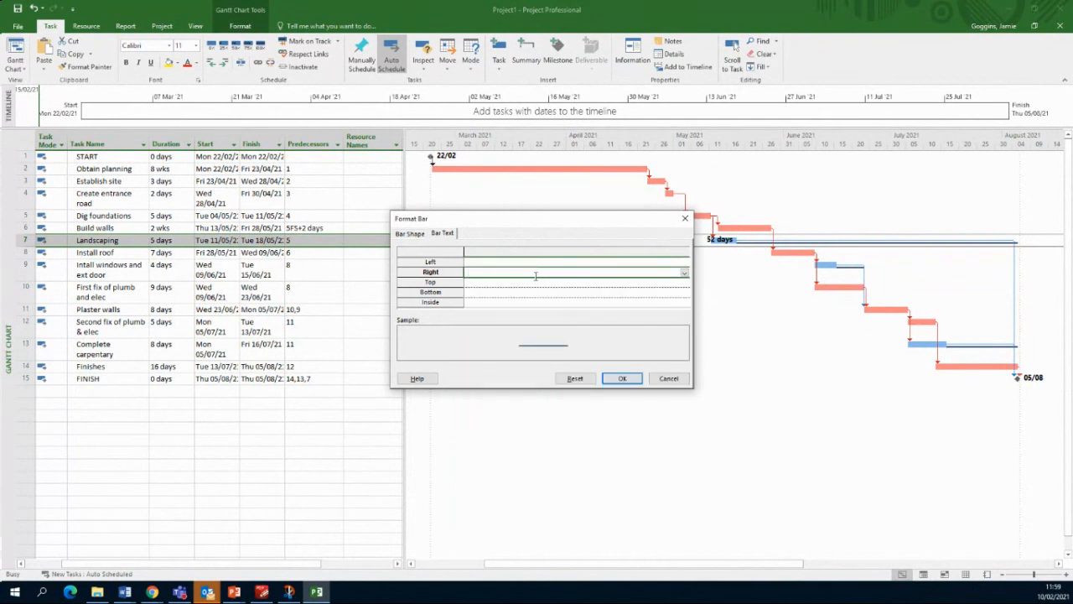
{"action": "type", "text": "Total Slack"}
{"action": "left_click", "coordinate": [622, 378]}
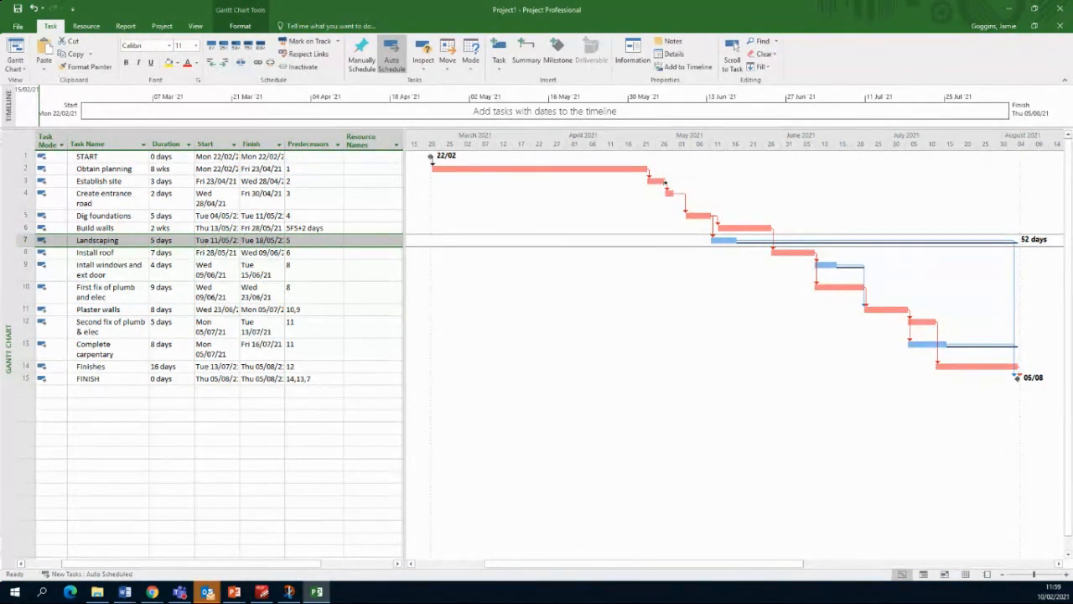
{"action": "mouse_move", "coordinate": [666, 183]}
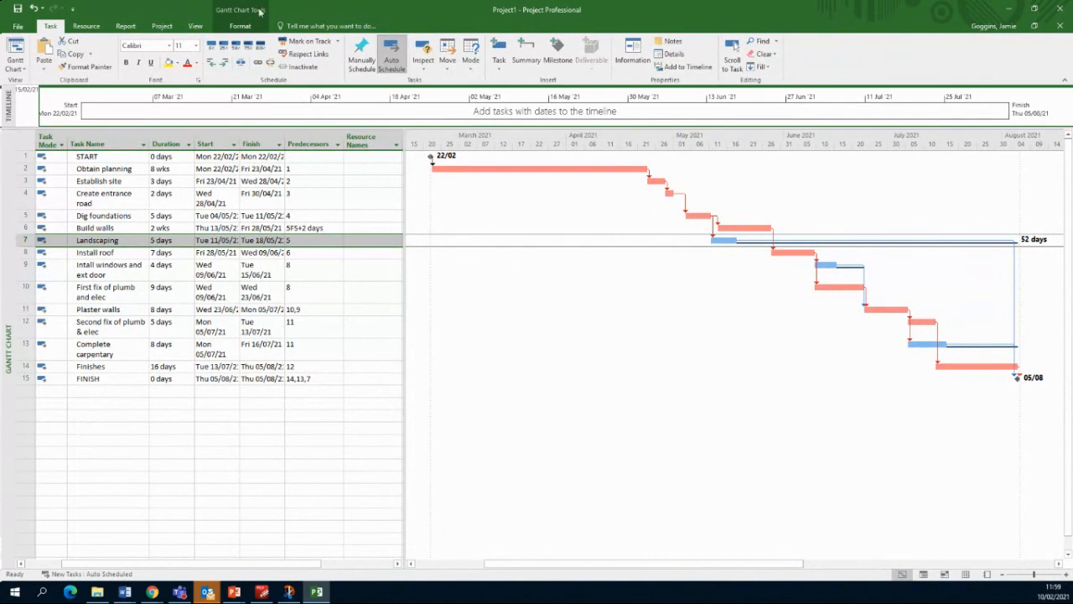
Step: Open File > Print and page through the two-page landscape preview
{"action": "left_click", "coordinate": [18, 26]}
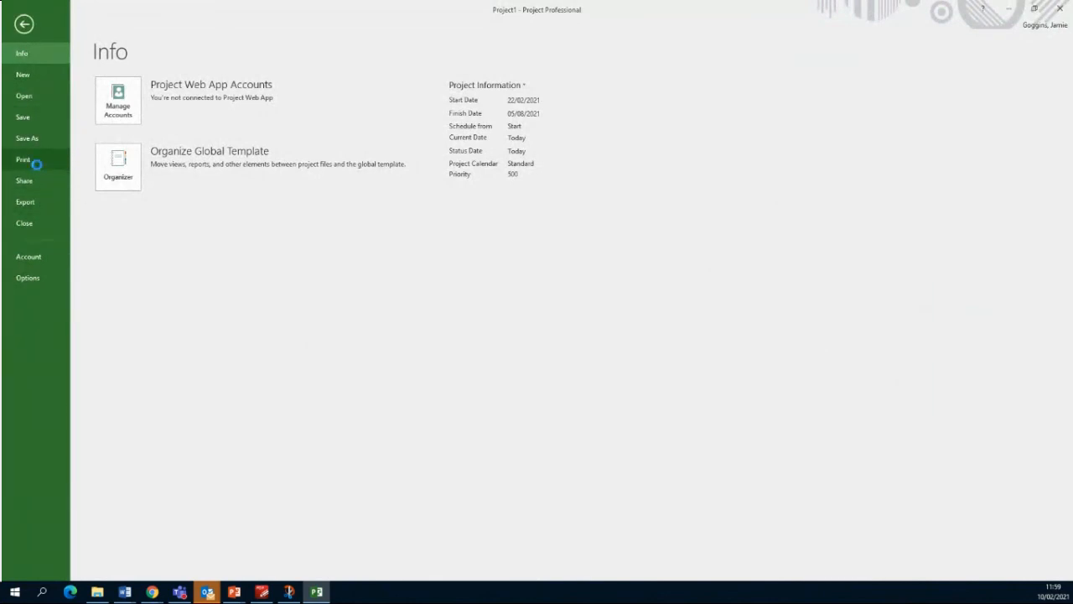
{"action": "left_click", "coordinate": [36, 162]}
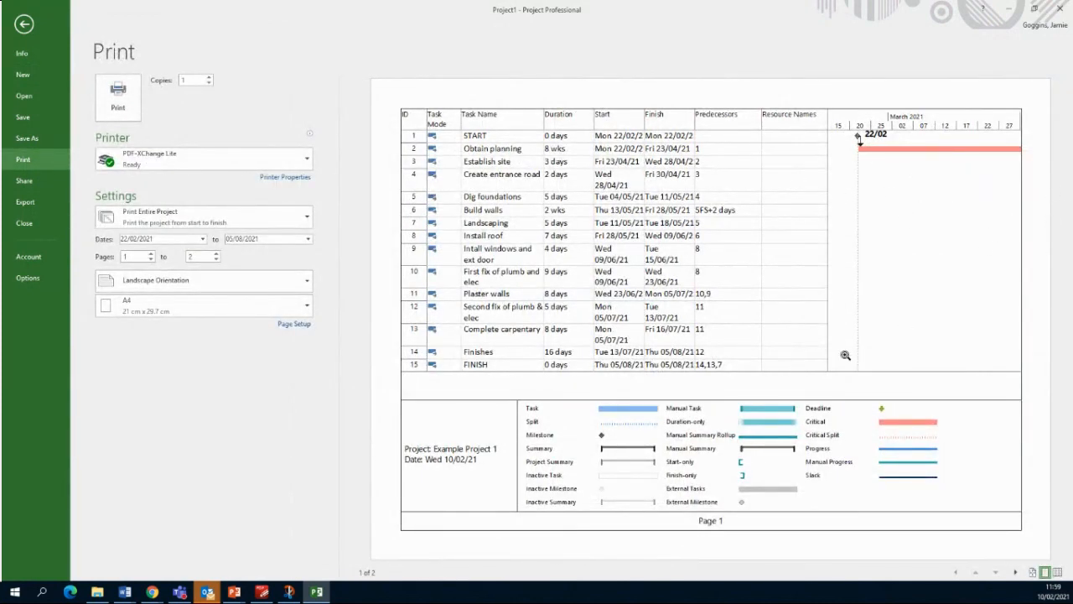
{"action": "left_click", "coordinate": [1014, 572]}
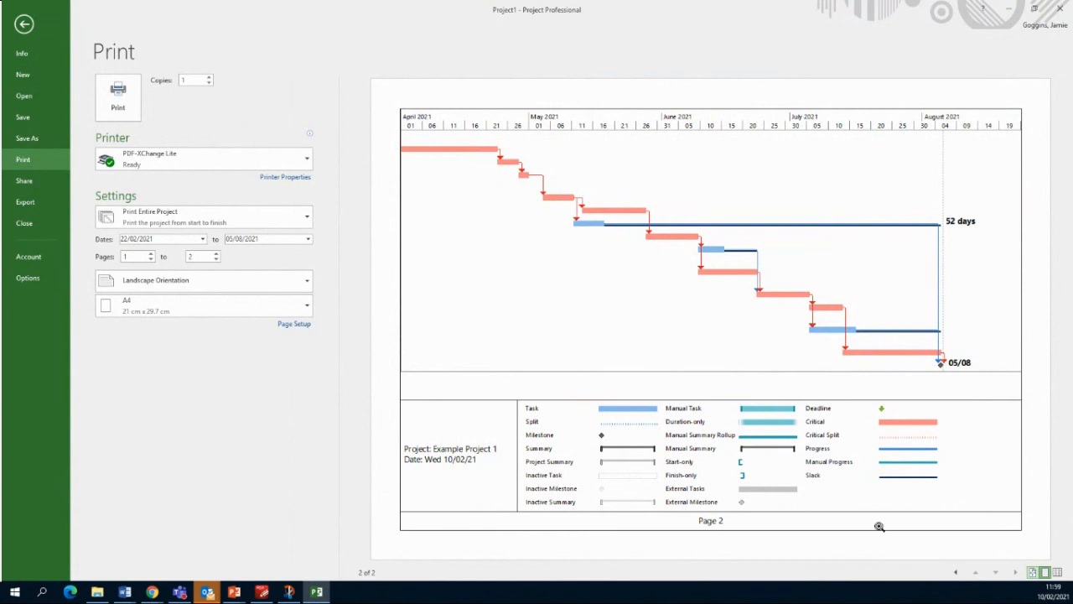
{"action": "left_click", "coordinate": [955, 571]}
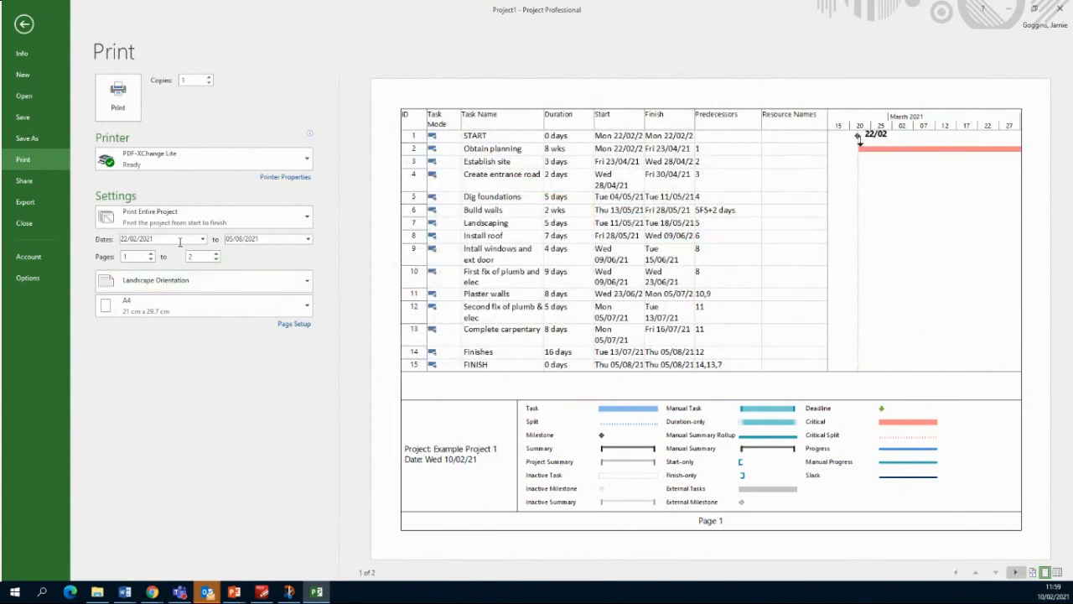
Step: Keep Print Entire Project as the print range and open Page Setup
{"action": "left_click", "coordinate": [237, 226]}
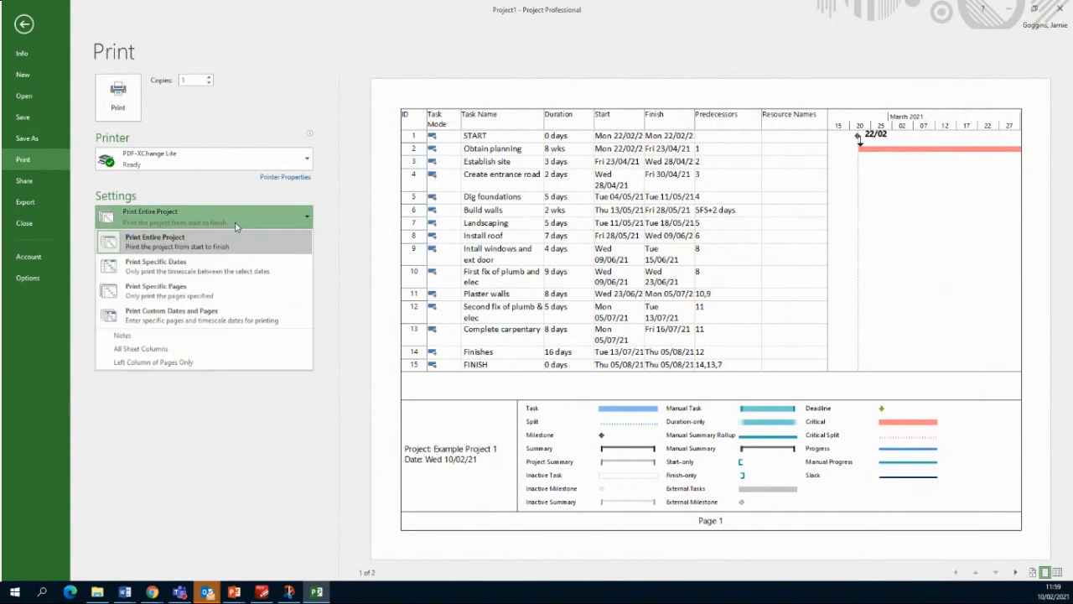
{"action": "left_click", "coordinate": [236, 225]}
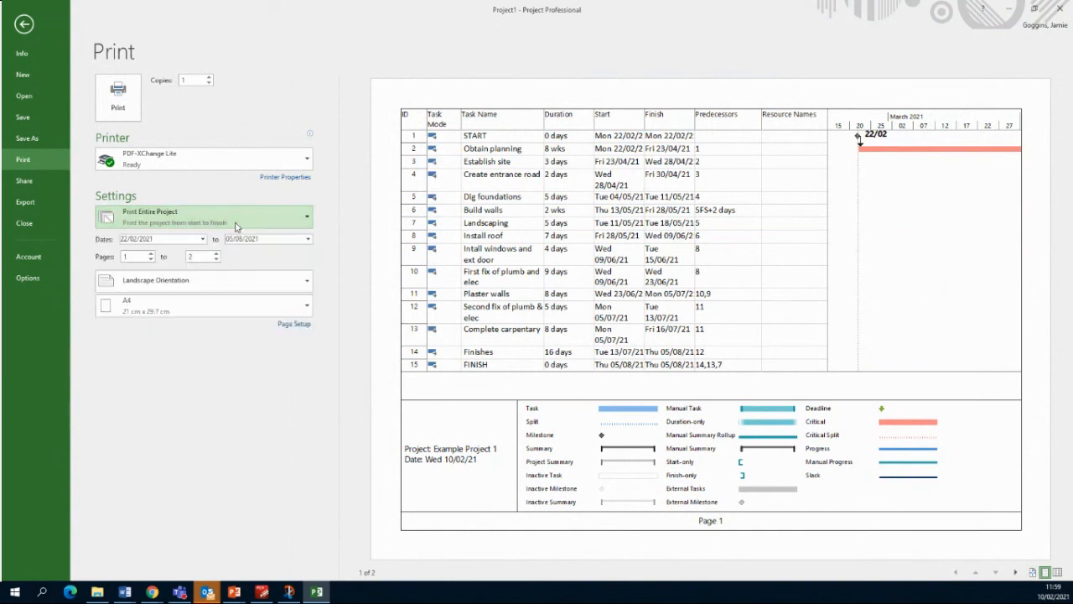
{"action": "left_click", "coordinate": [303, 326]}
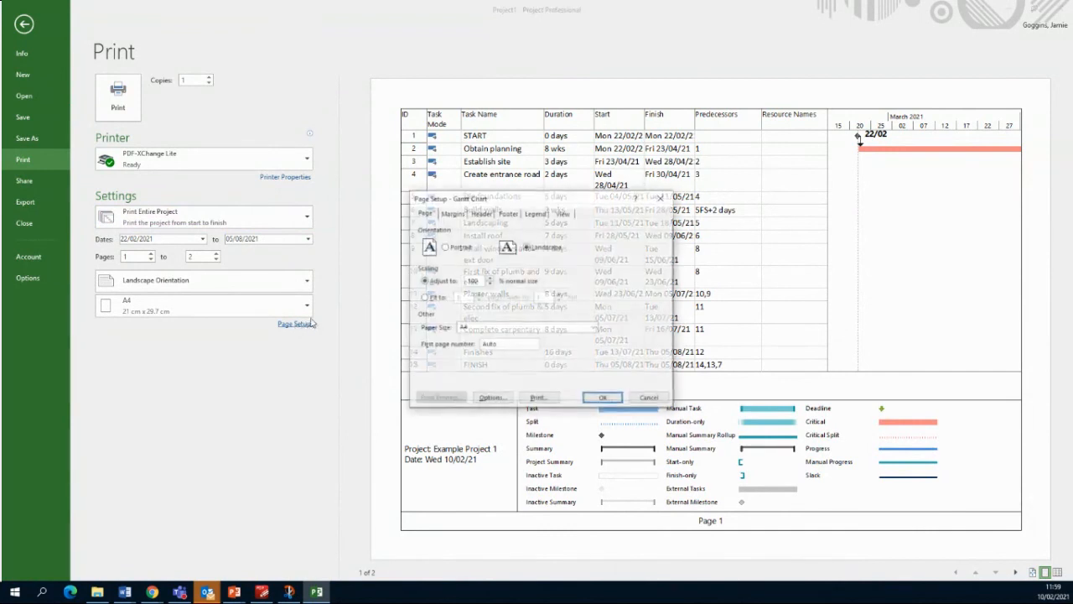
Step: Fit the Gantt printout to 1 page wide by 1 tall and review the Margins, Header, Footer and Legend tabs
{"action": "left_click", "coordinate": [437, 297]}
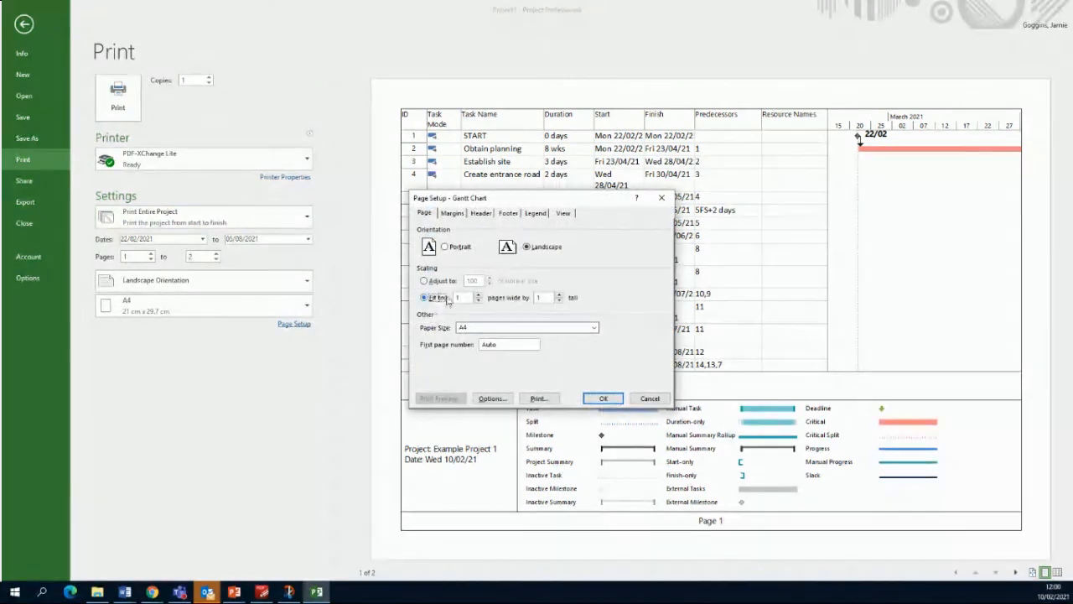
{"action": "left_click", "coordinate": [457, 216]}
{"action": "left_click", "coordinate": [483, 216]}
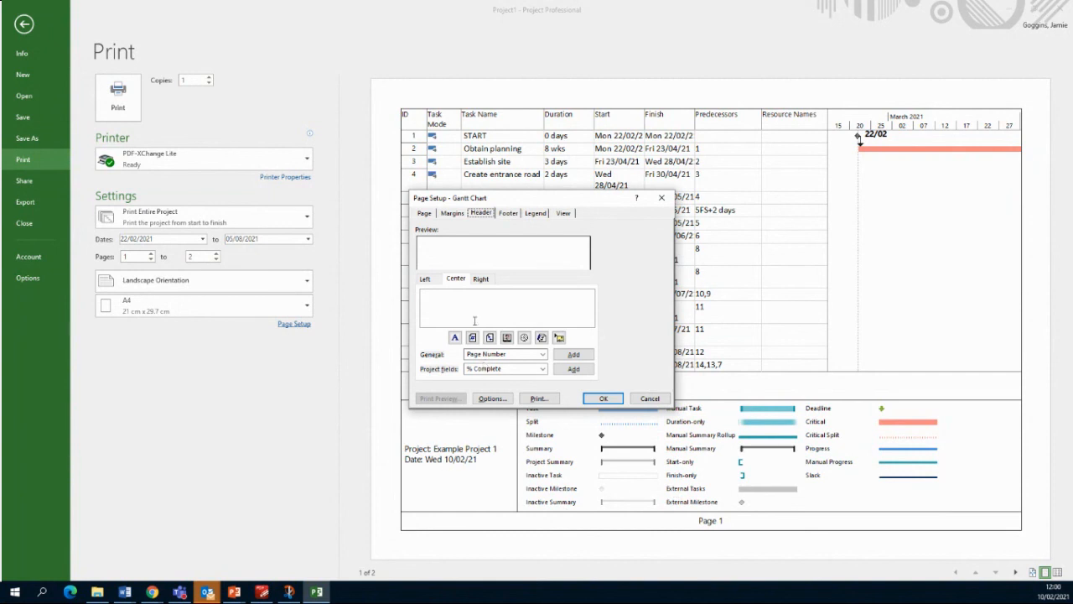
{"action": "left_click", "coordinate": [507, 214]}
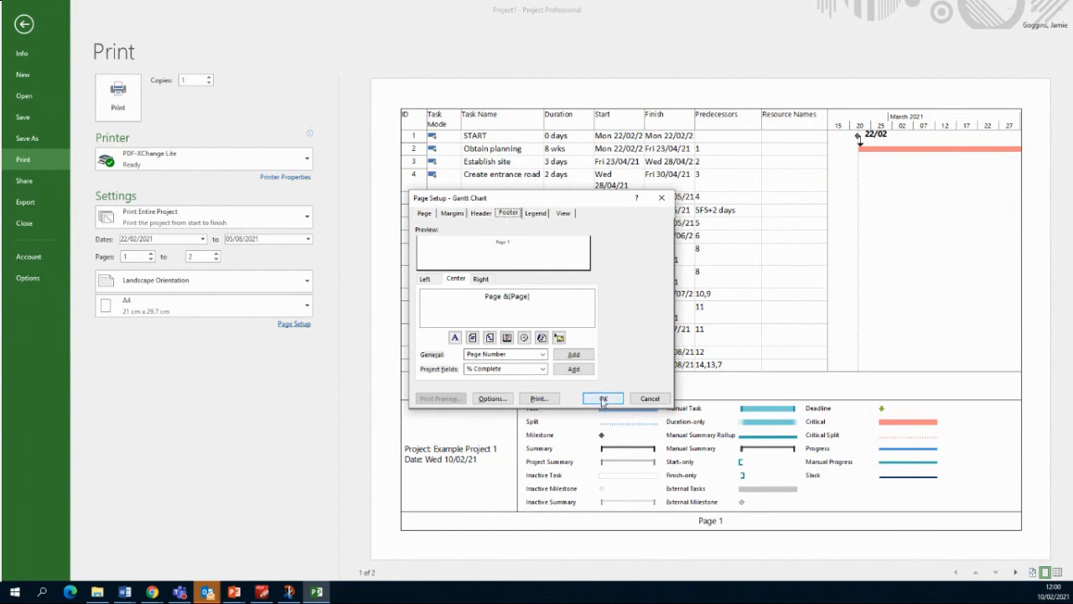
{"action": "left_click", "coordinate": [534, 213]}
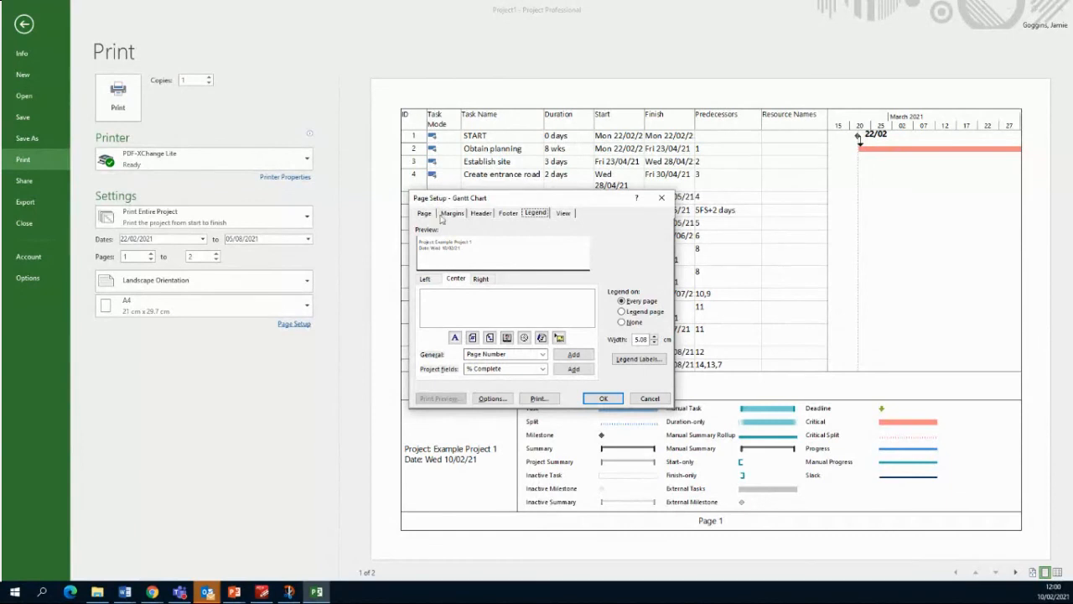
Step: Add a 'Created by:' line at the start of the legend's left text
{"action": "left_click", "coordinate": [433, 280]}
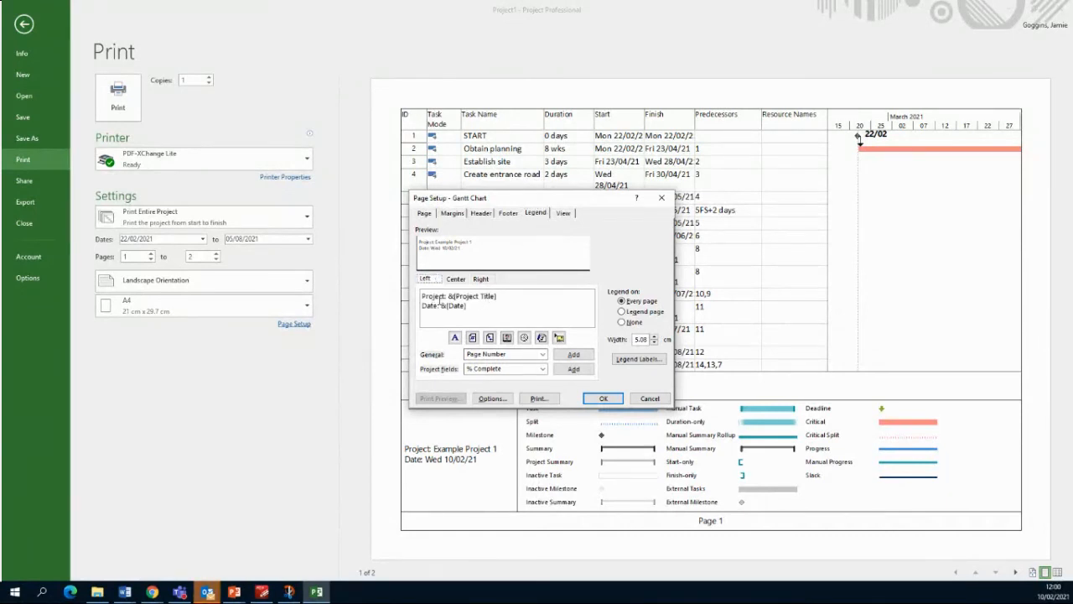
{"action": "left_click", "coordinate": [424, 297]}
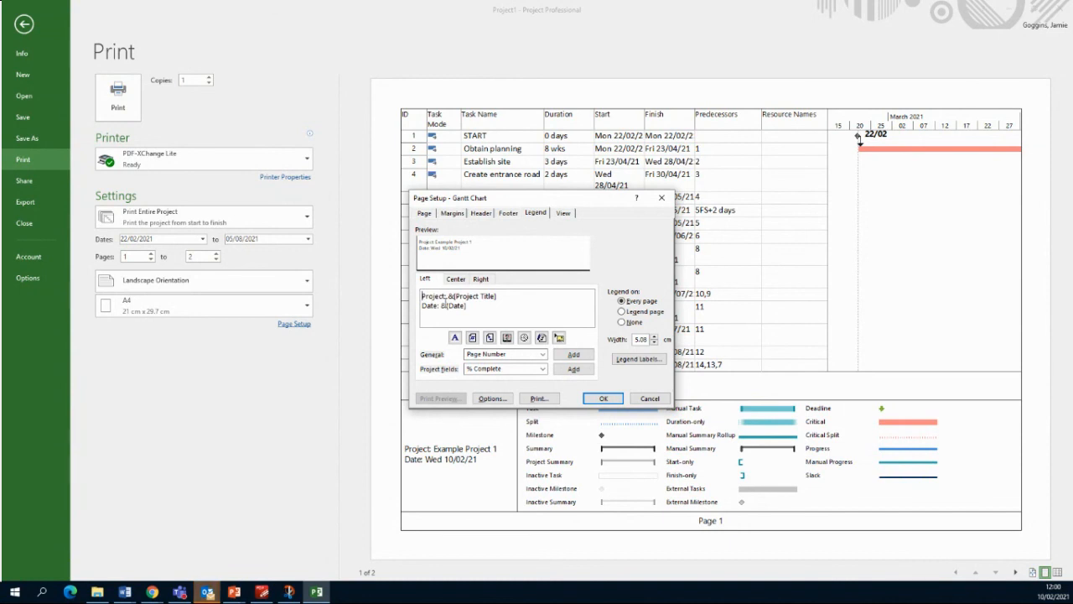
{"action": "type", "text": "Name"}
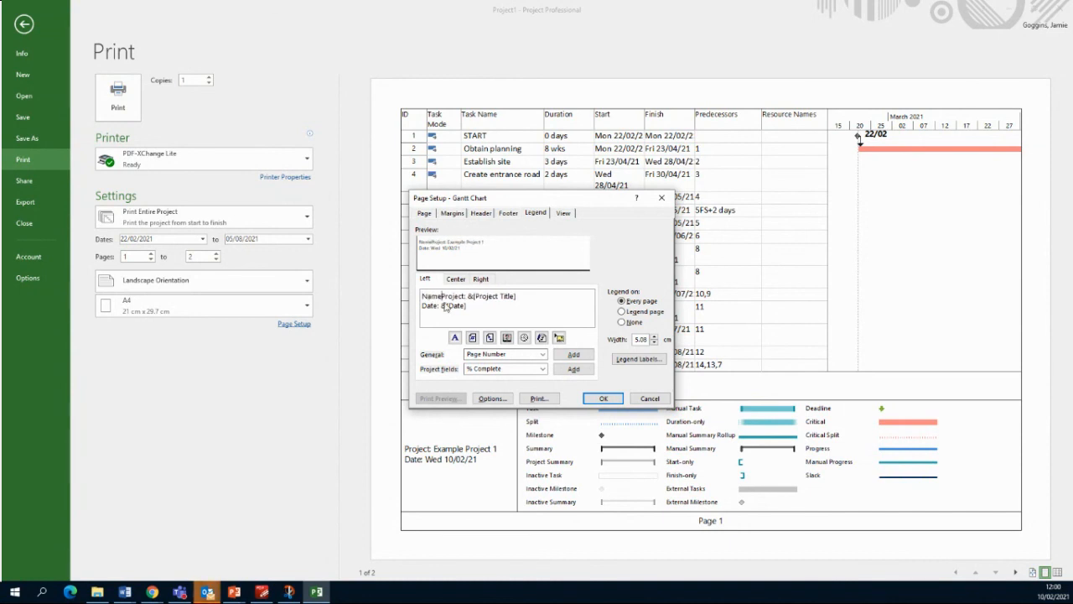
{"action": "type", "text": ":"}
{"action": "key", "text": "Return"}
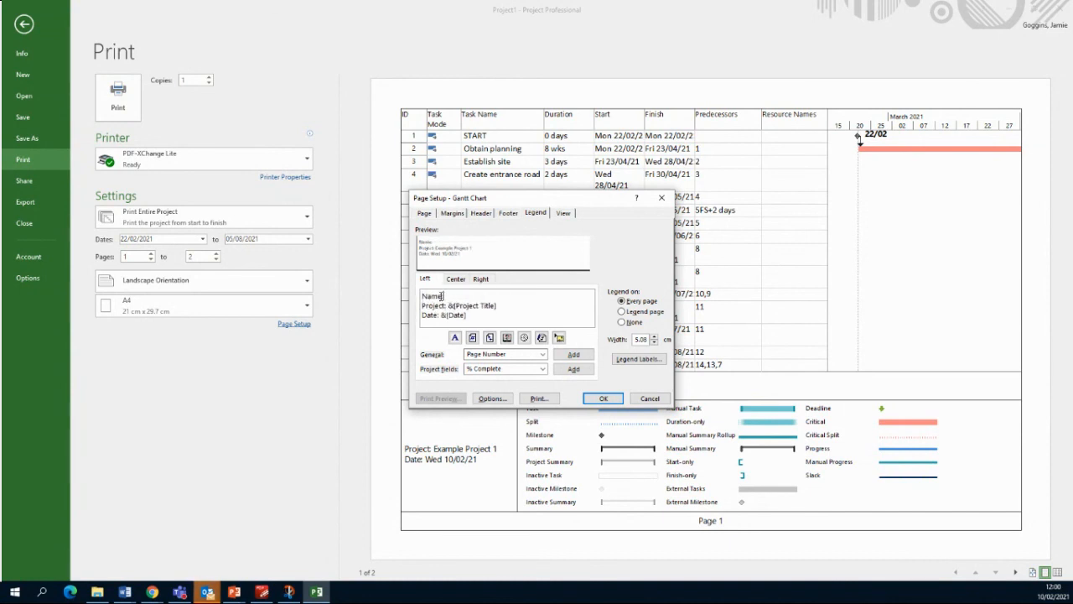
{"action": "left_click_drag", "start_coordinate": [441, 296], "coordinate": [413, 300]}
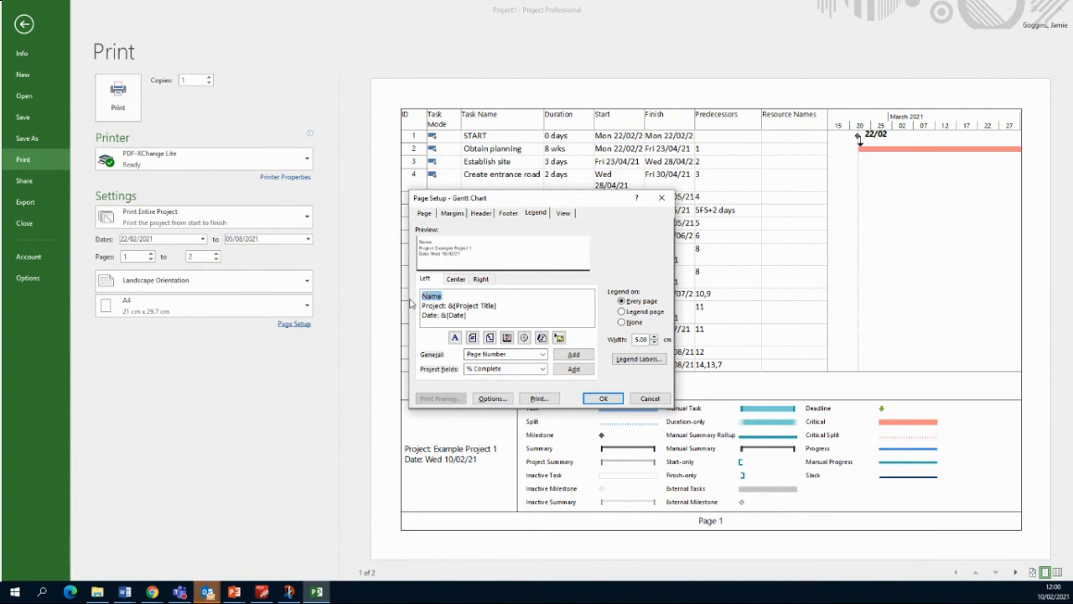
{"action": "type", "text": "Cl"}
{"action": "type", "text": "eated by"}
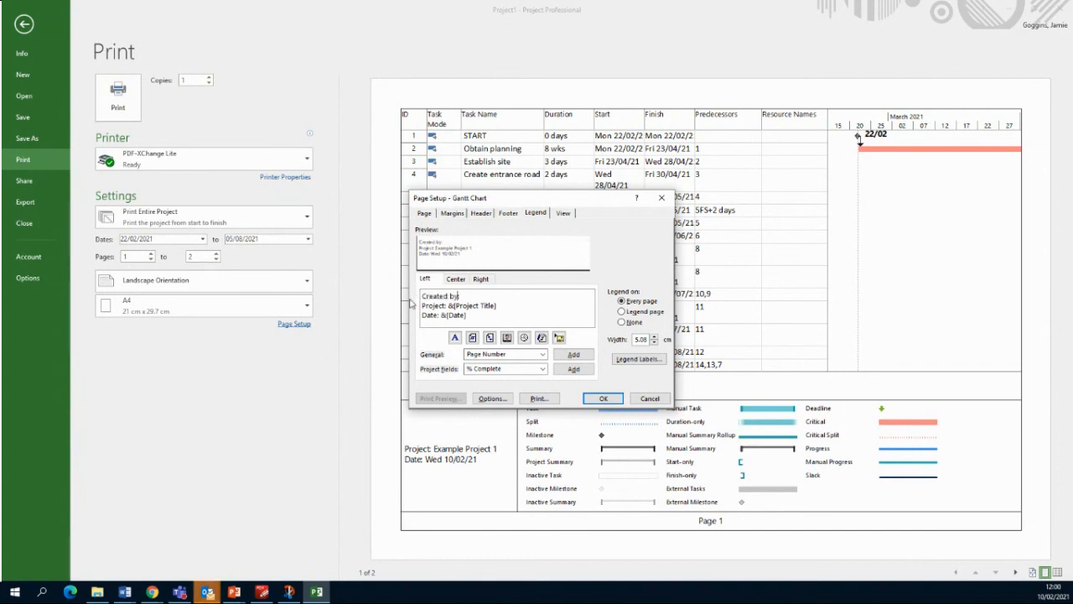
{"action": "type", "text": ":"}
Step: Insert the Author field after 'Created by:' and apply the page setup
{"action": "left_click", "coordinate": [543, 355]}
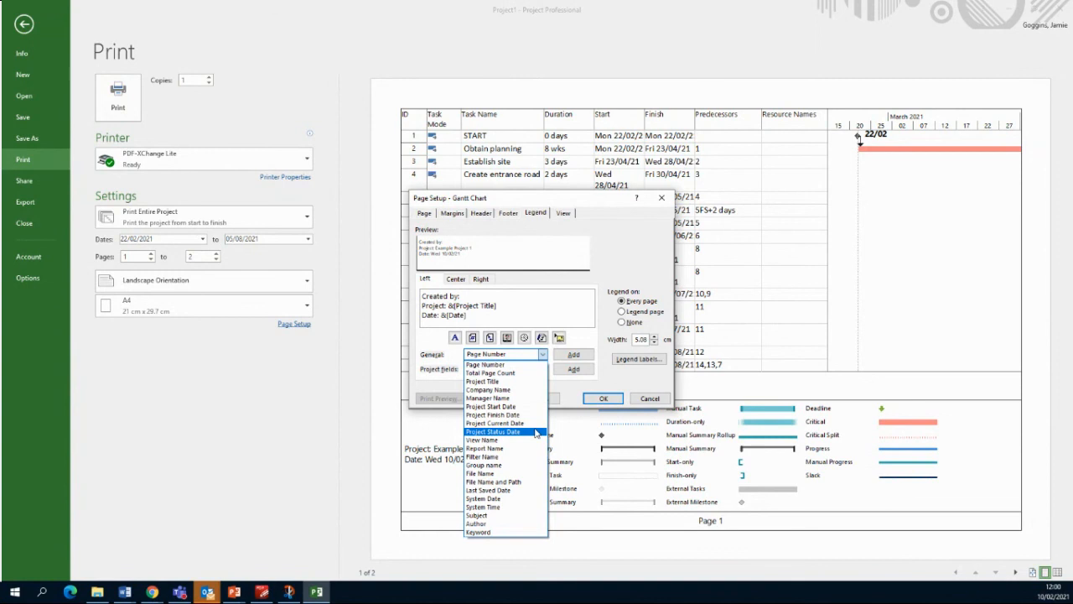
{"action": "left_click", "coordinate": [478, 523]}
{"action": "left_click", "coordinate": [573, 354]}
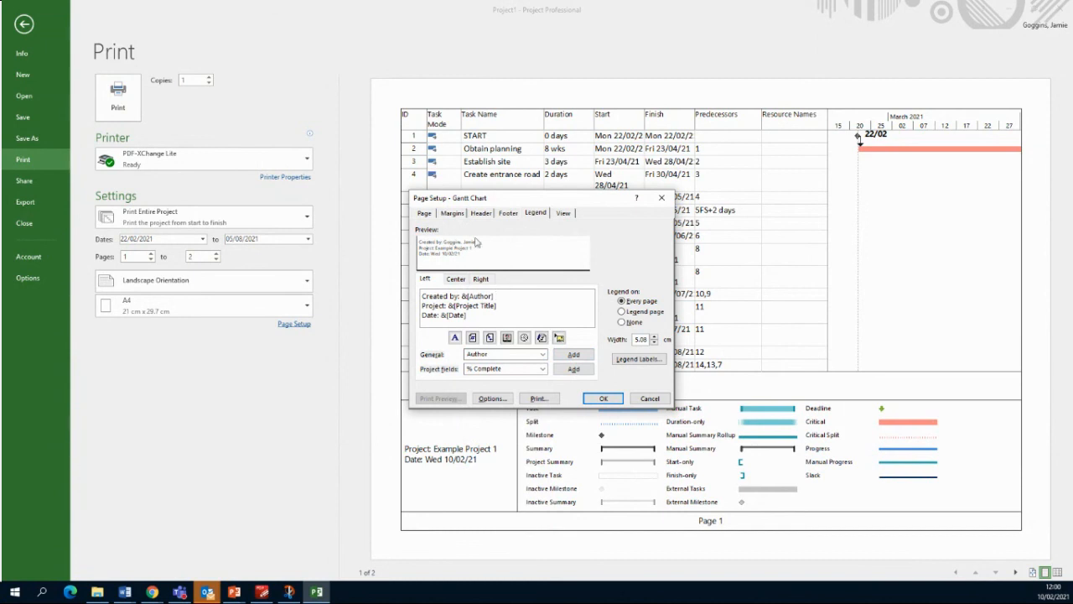
{"action": "left_click", "coordinate": [425, 212]}
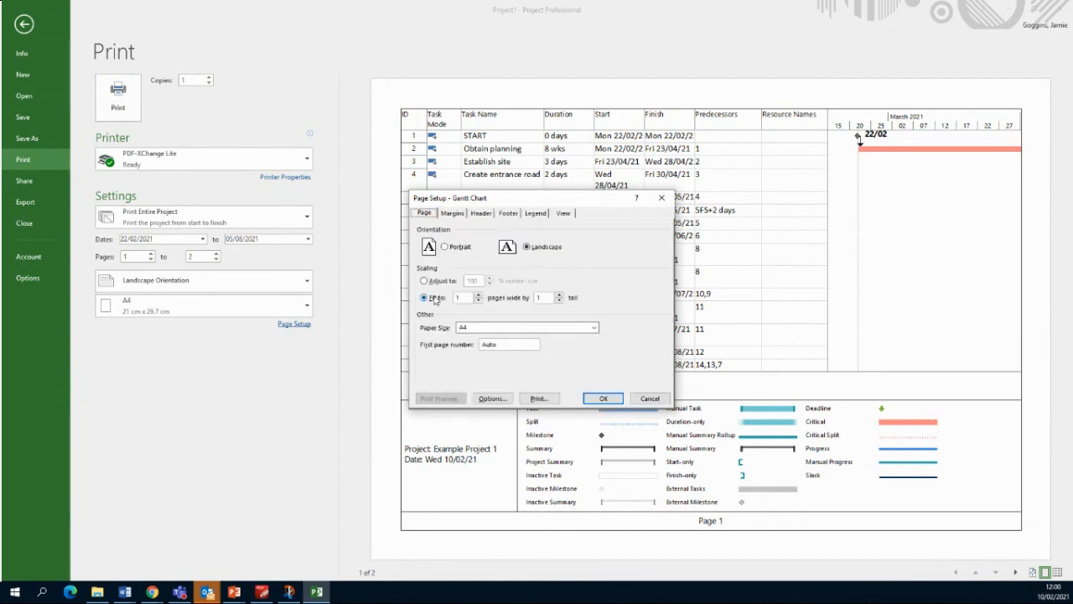
{"action": "left_click", "coordinate": [604, 399]}
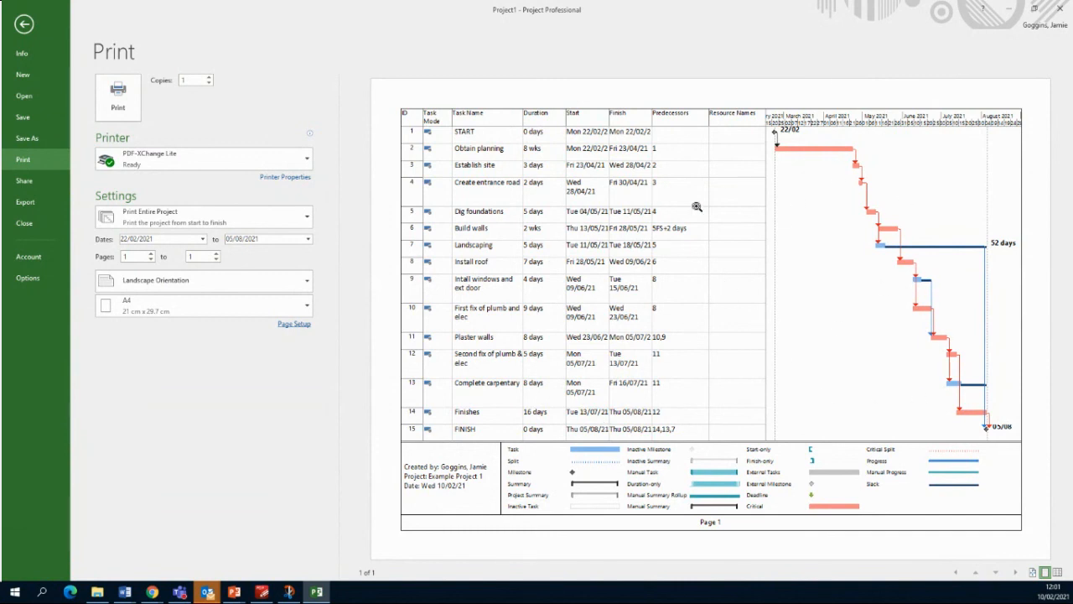
Step: Select Microsoft Print to PDF as the printer and print the chart
{"action": "left_click", "coordinate": [251, 149]}
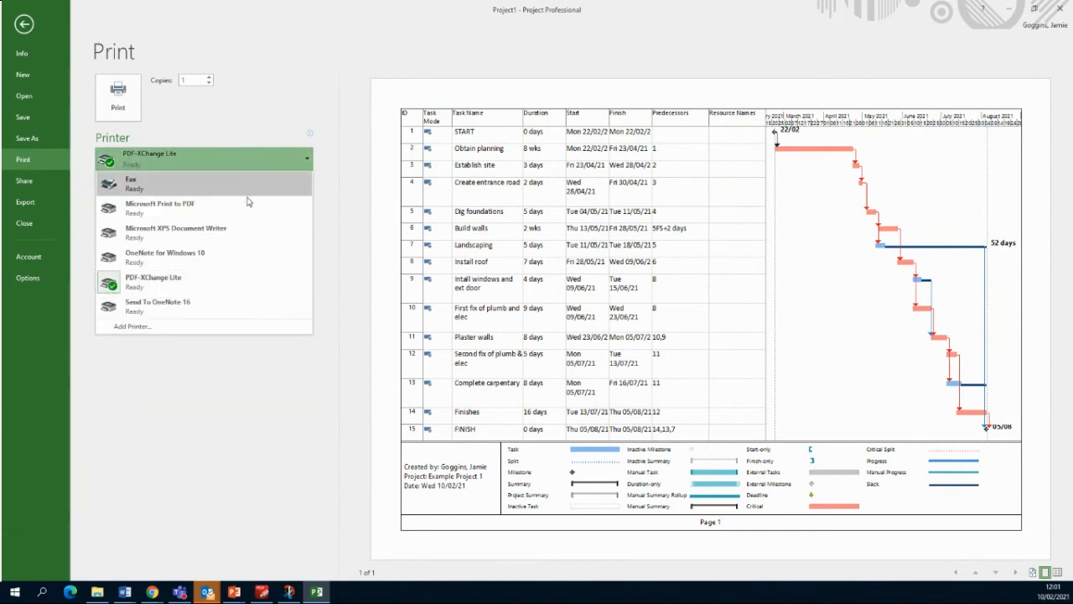
{"action": "left_click", "coordinate": [172, 211]}
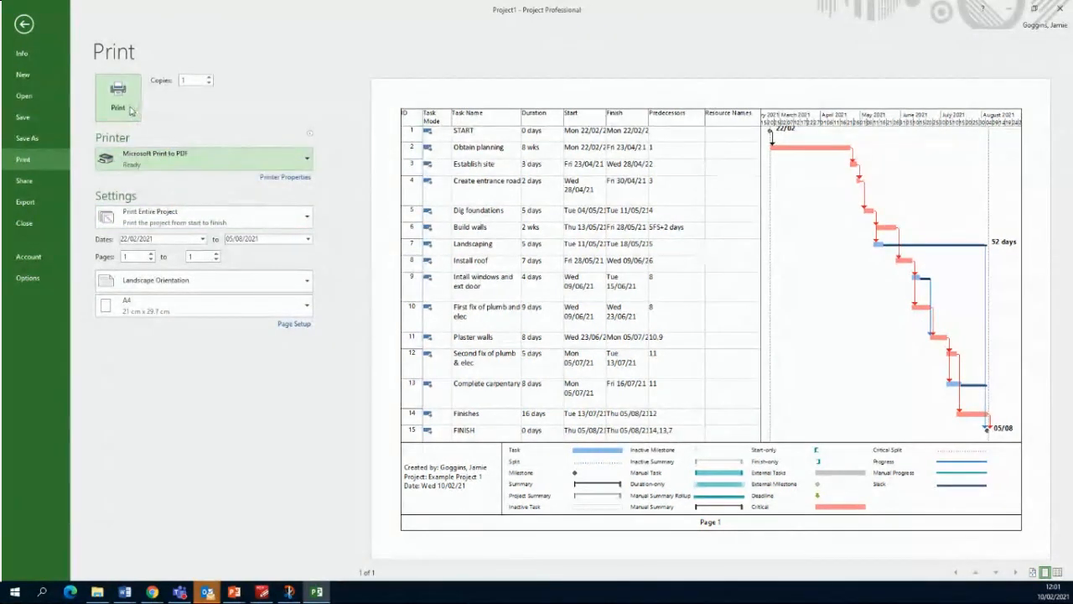
{"action": "left_click", "coordinate": [119, 99]}
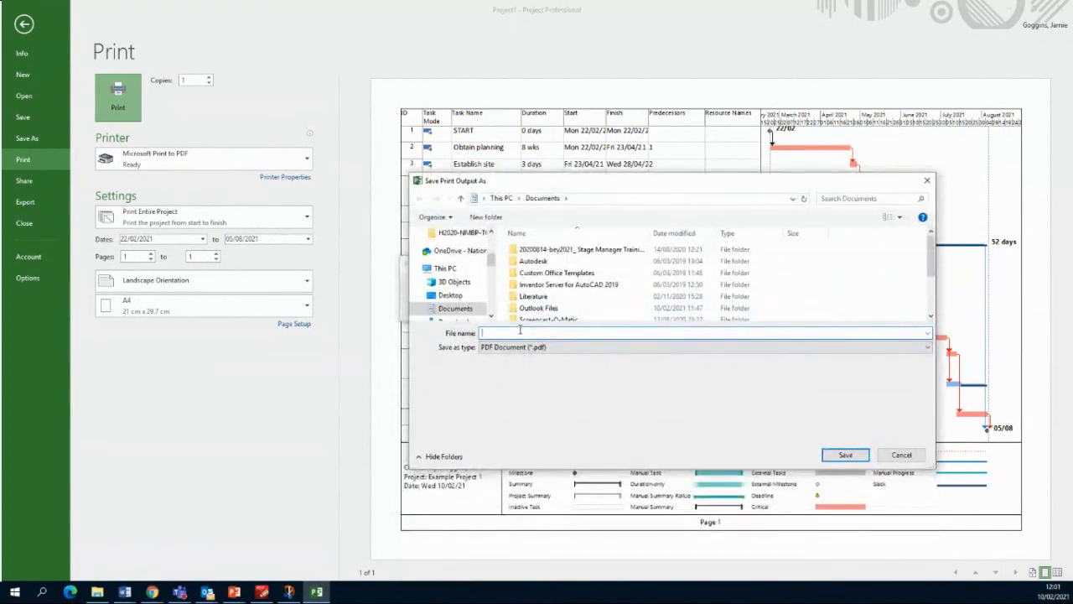
Step: Save the PDF as 'Example 1' in Downloads and return to the Gantt chart
{"action": "type", "text": "Example 1"}
{"action": "left_click", "coordinate": [492, 285]}
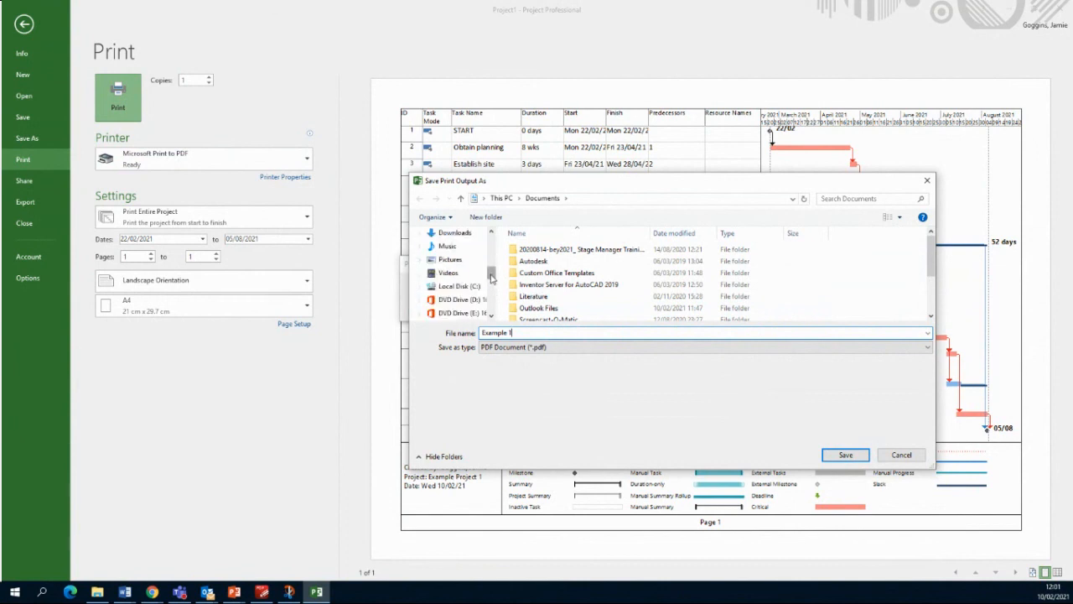
{"action": "left_click", "coordinate": [454, 233]}
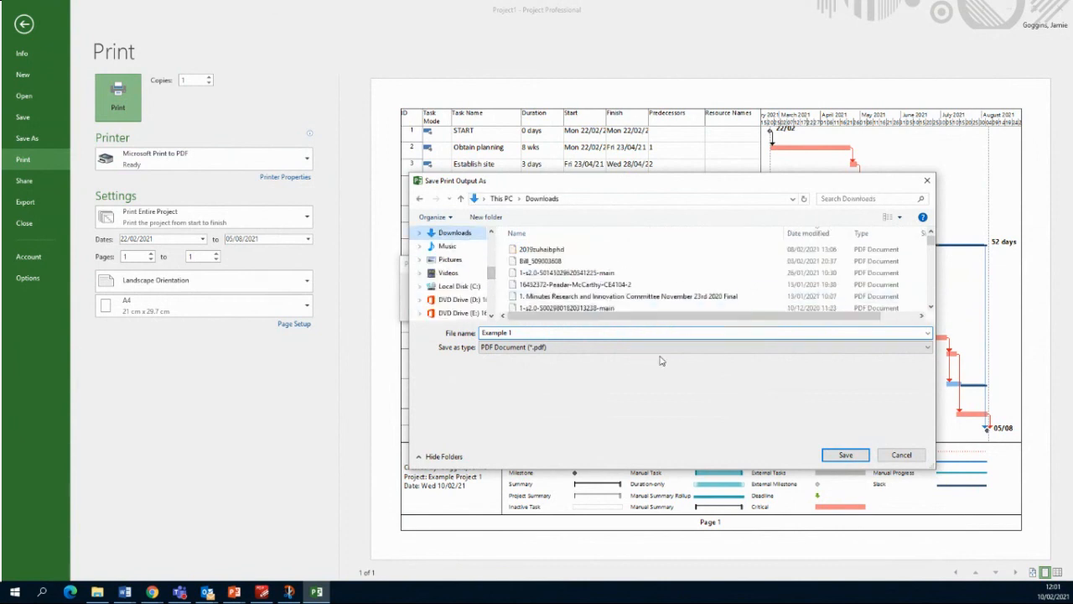
{"action": "left_click", "coordinate": [846, 454]}
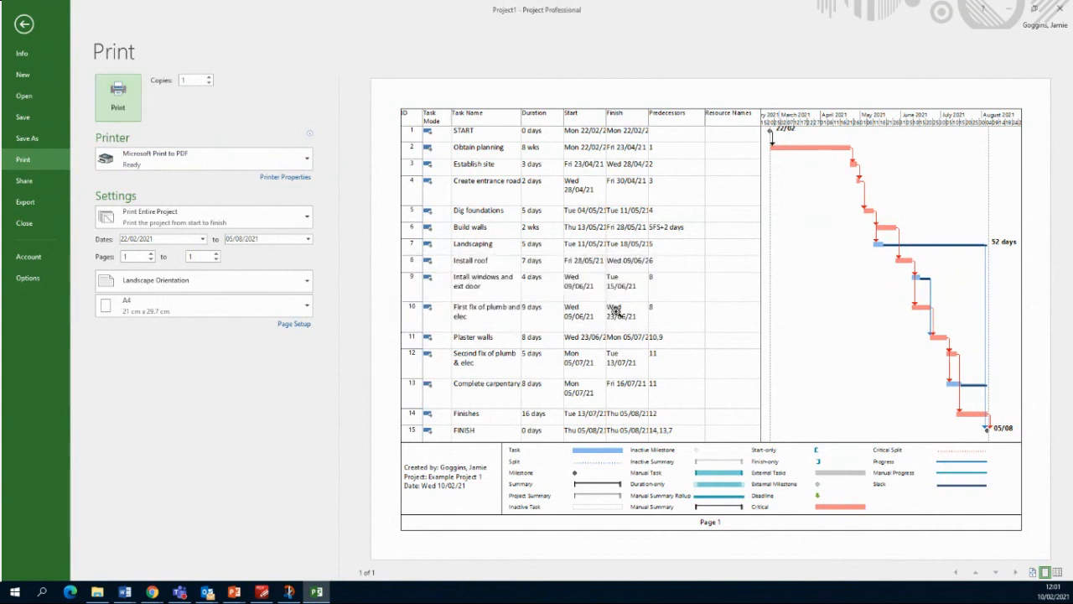
{"action": "left_click", "coordinate": [24, 25]}
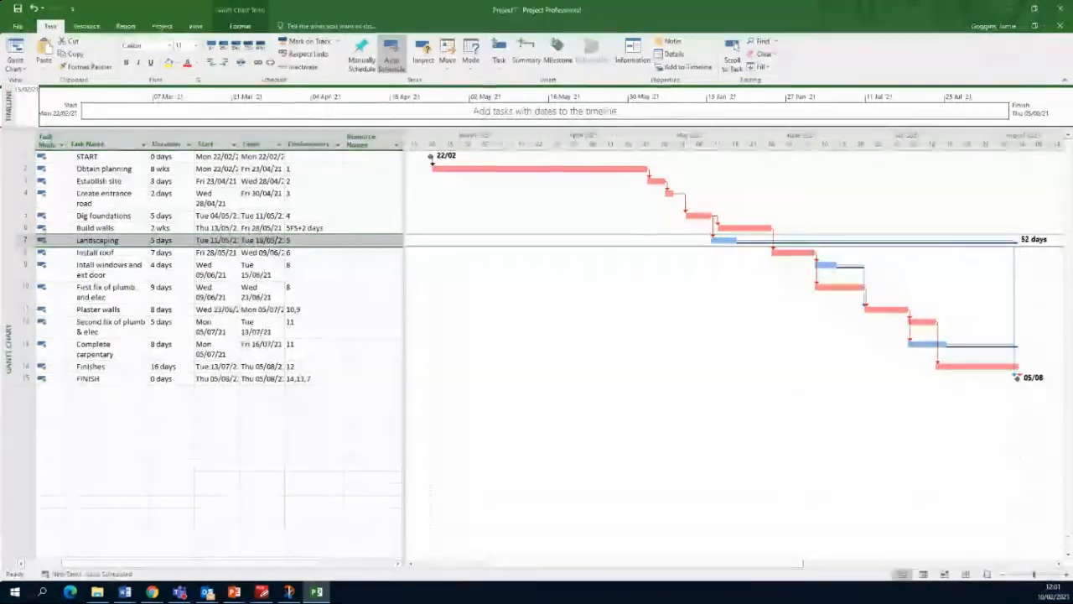